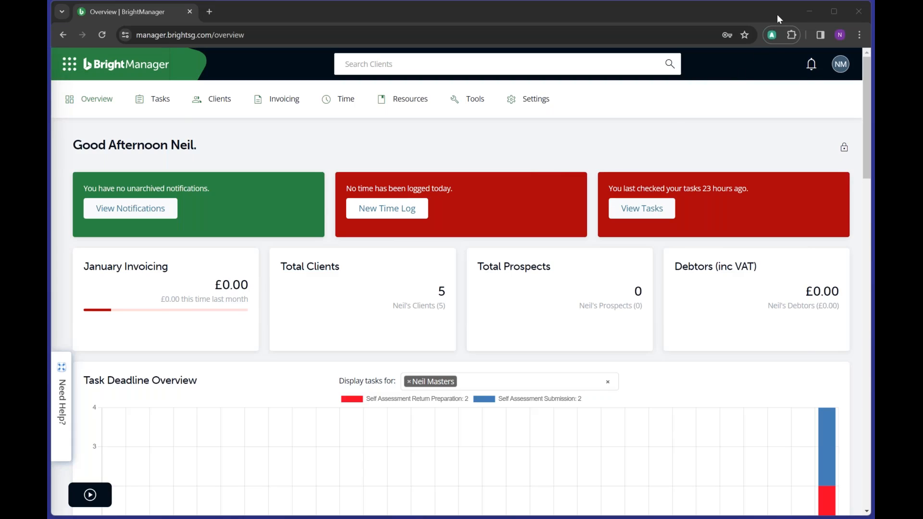
# - Bring the browser into focus and scroll through the dashboard cards
pyautogui.click(777, 15)
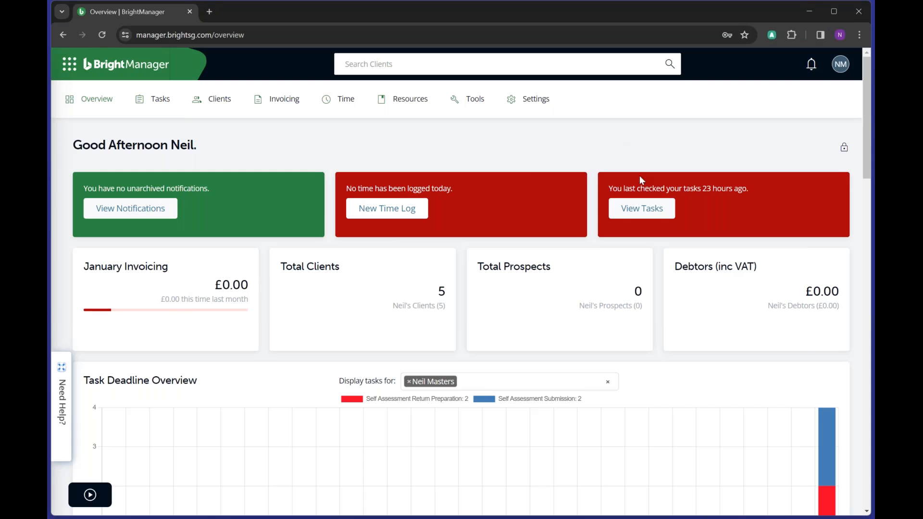
pyautogui.scroll(-1, 641, 180)
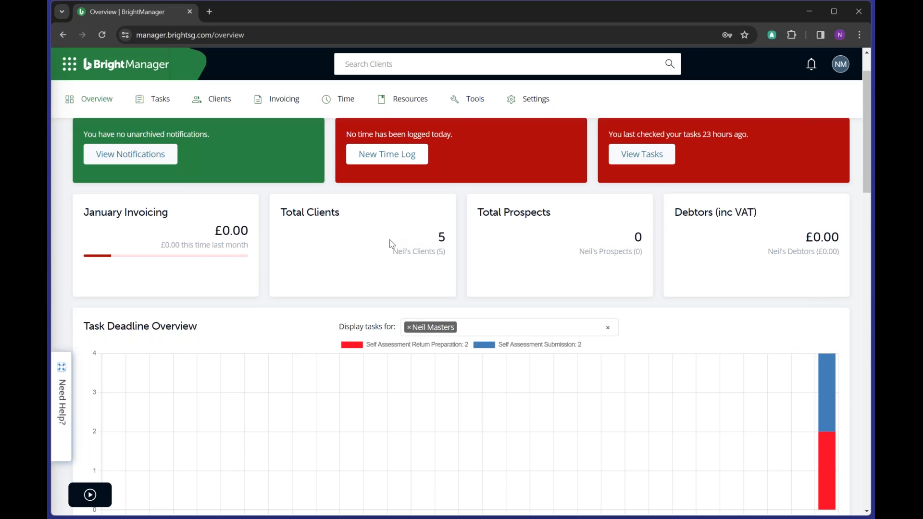
pyautogui.scroll(-3, 392, 244)
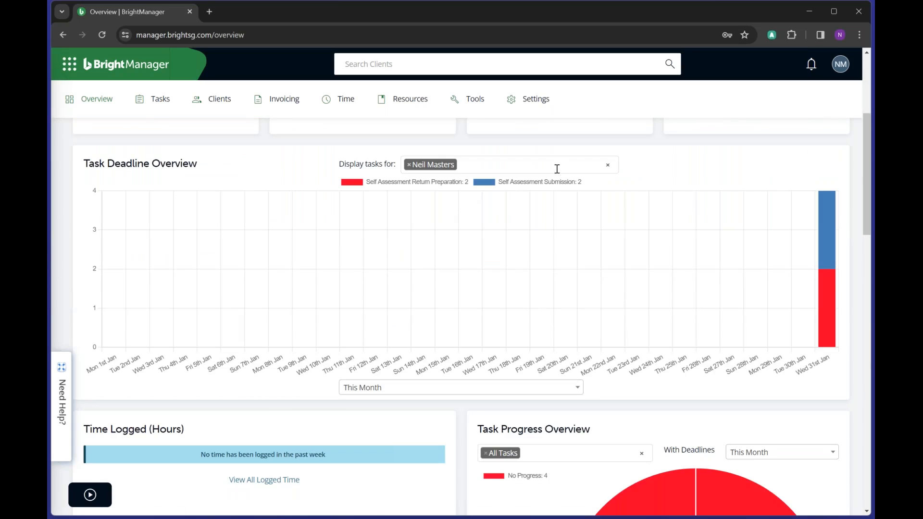
pyautogui.moveTo(832, 336)
pyautogui.scroll(-5, 689, 313)
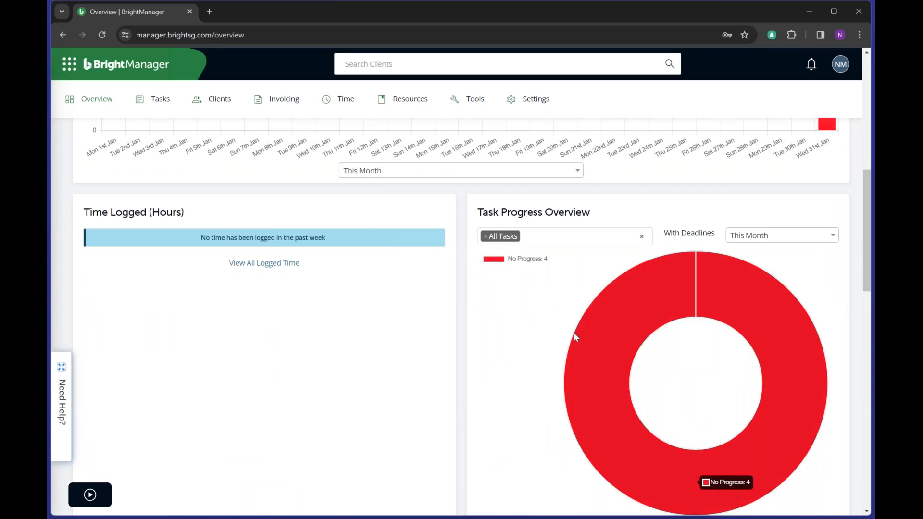
pyautogui.scroll(5, 576, 336)
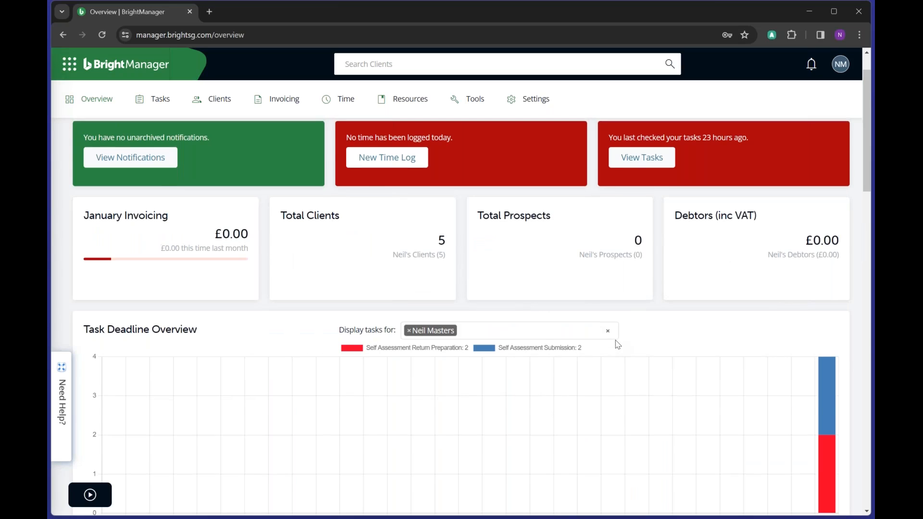
pyautogui.scroll(2, 673, 317)
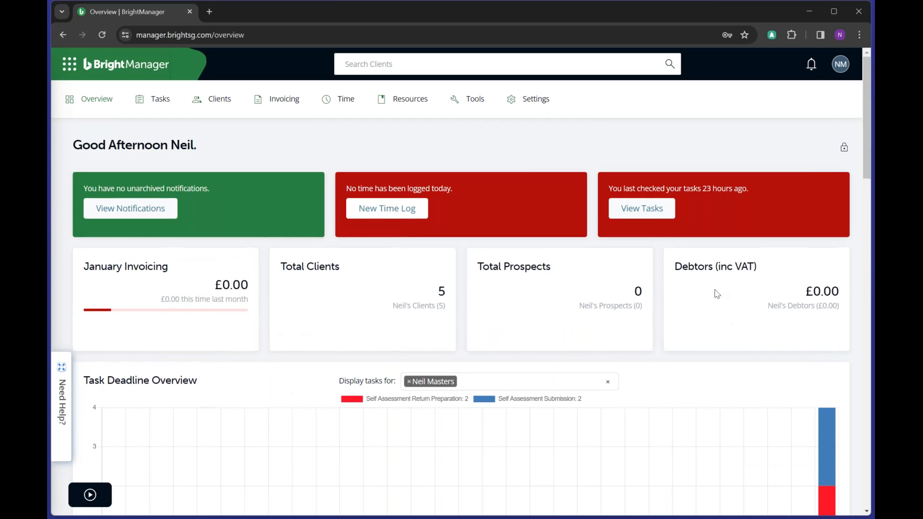
# - Unlock the dashboard layout, then move the Total Prospects card and make it taller
pyautogui.click(844, 149)
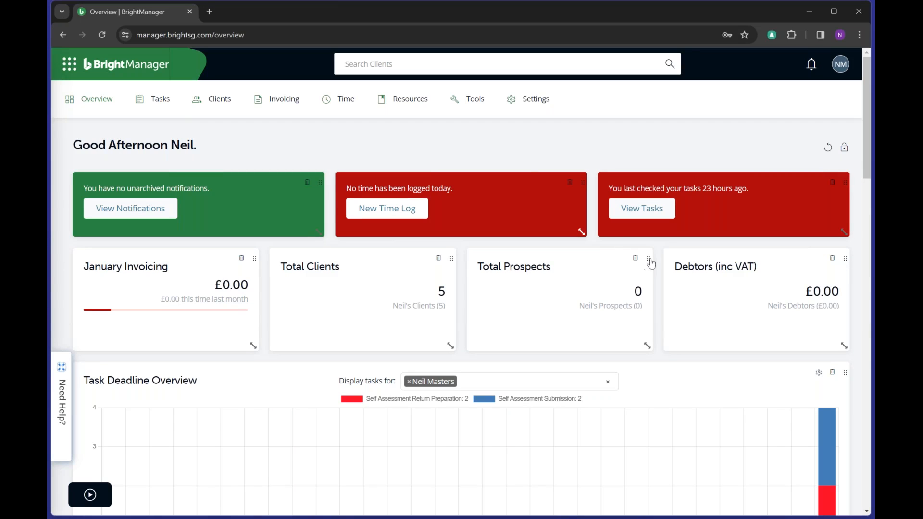
pyautogui.moveTo(648, 259); pyautogui.dragTo(665, 274)
pyautogui.moveTo(649, 347); pyautogui.dragTo(604, 364)
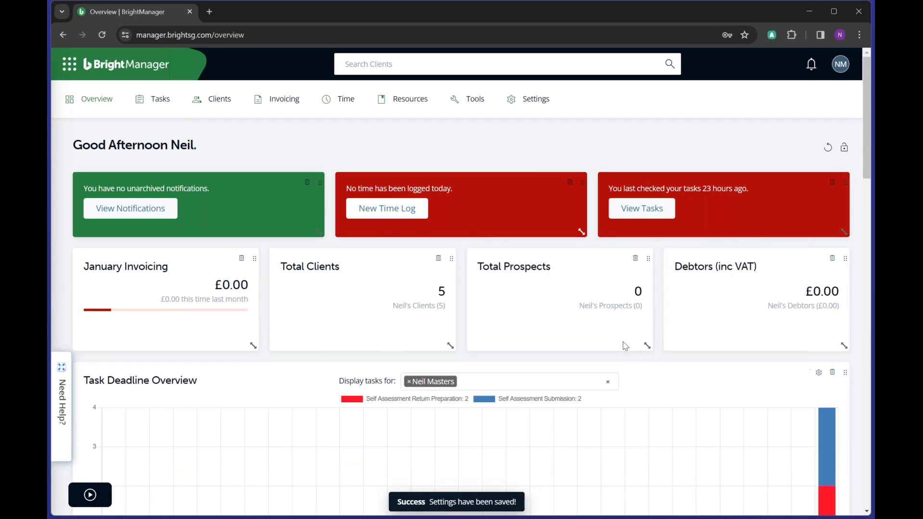
# - Lock the dashboard layout again and bring up the Clients options
pyautogui.scroll(-10, 624, 344)
pyautogui.scroll(-12, 624, 343)
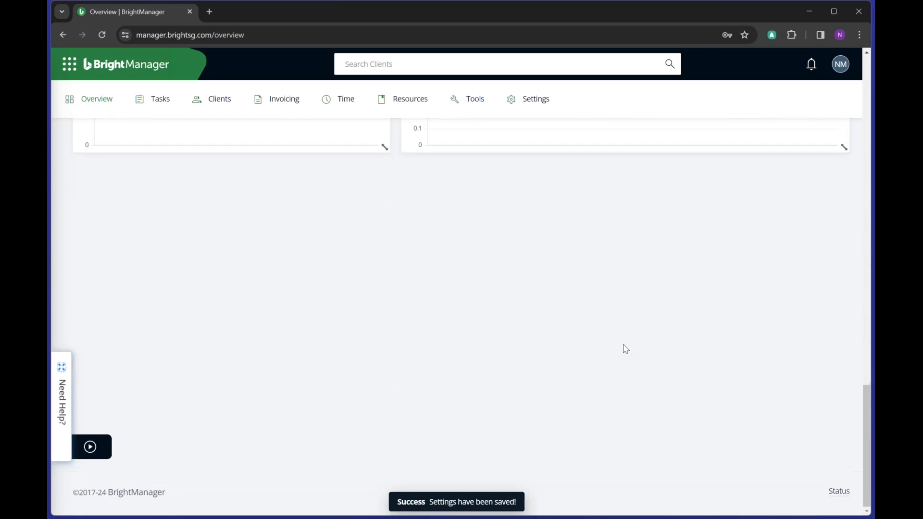
pyautogui.scroll(10, 625, 348)
pyautogui.scroll(10, 625, 349)
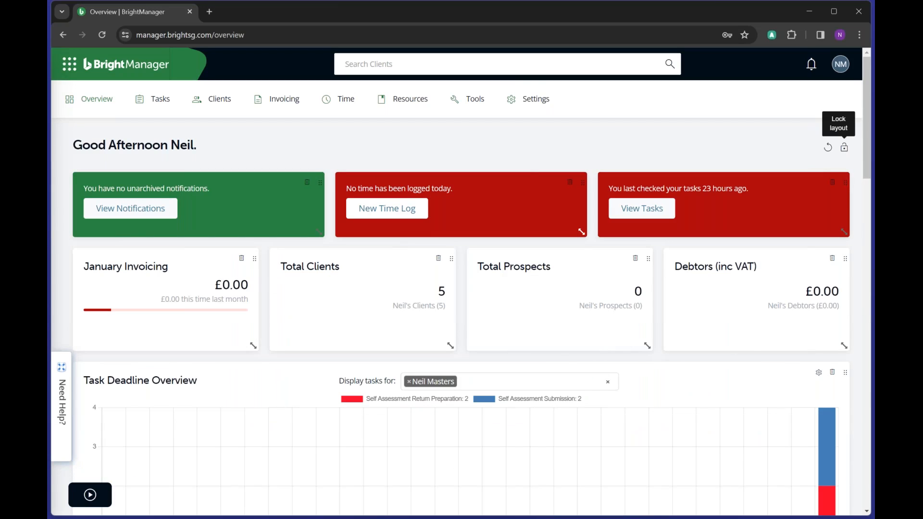
pyautogui.click(845, 148)
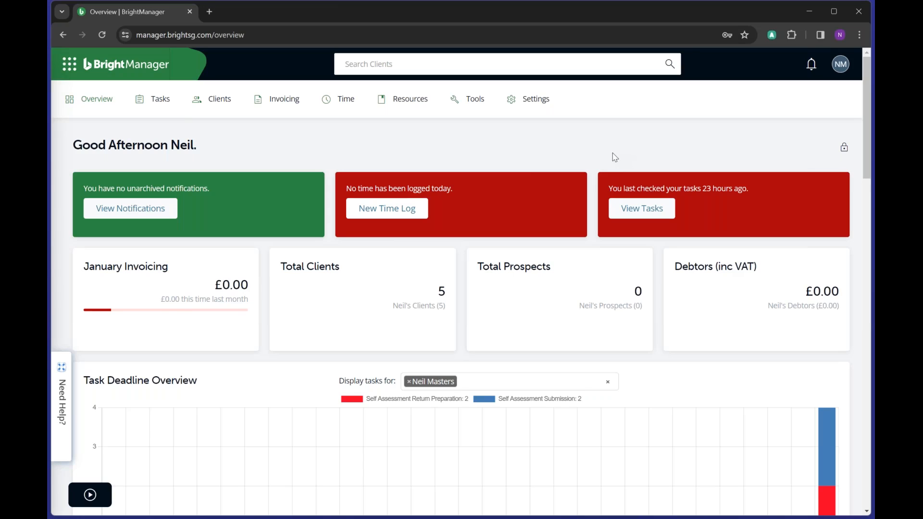
pyautogui.click(220, 105)
# - Start a new client and search Companies House for 'annies'
pyautogui.click(228, 140)
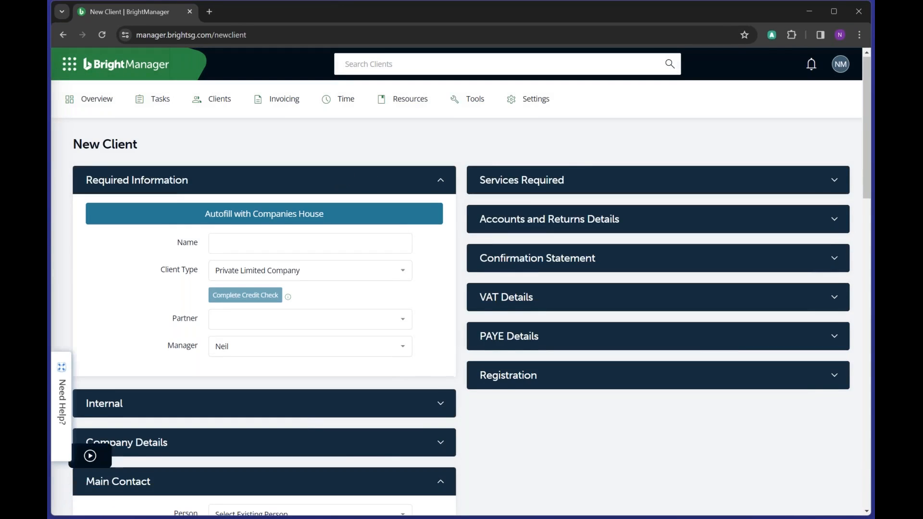
pyautogui.scroll(-1, 233, 166)
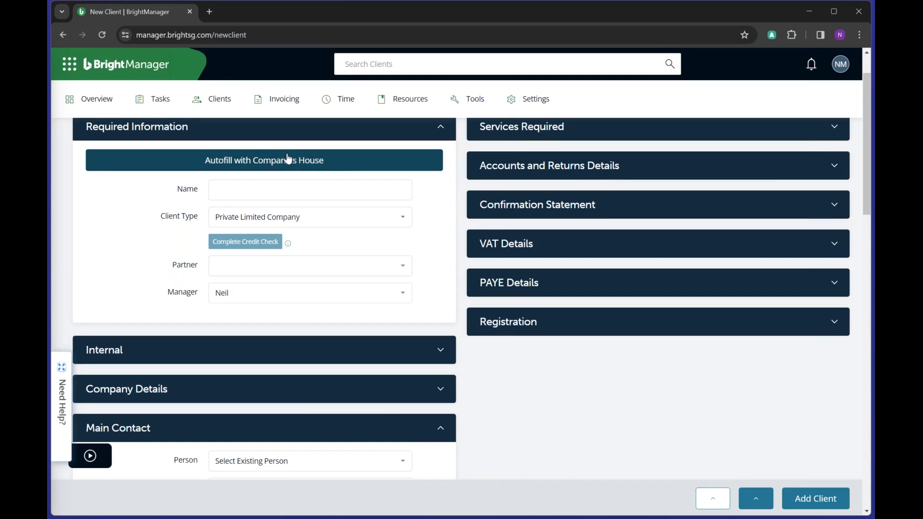
pyautogui.click(287, 159)
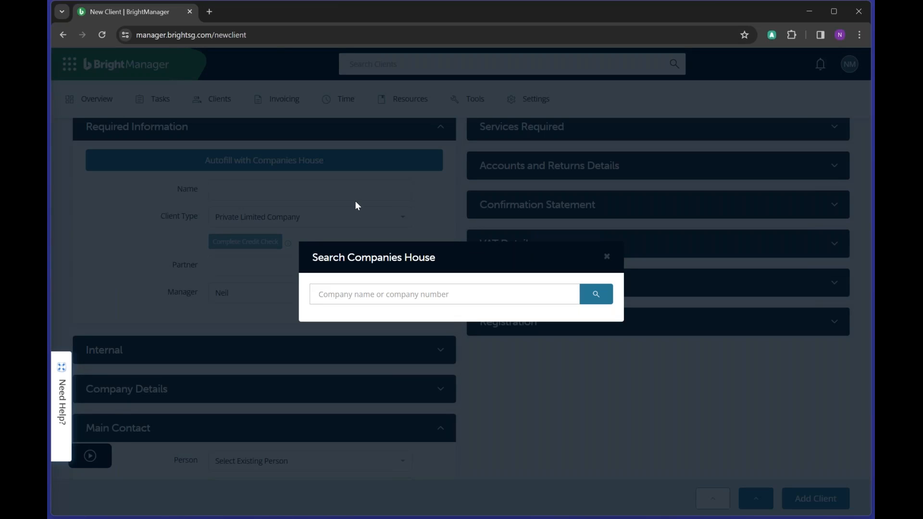
pyautogui.write('annie')
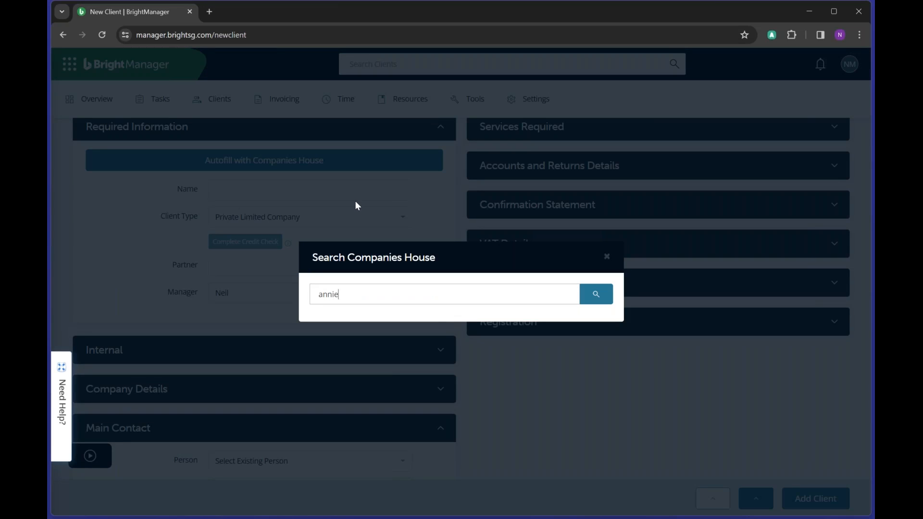
pyautogui.write('s')
pyautogui.click(589, 294)
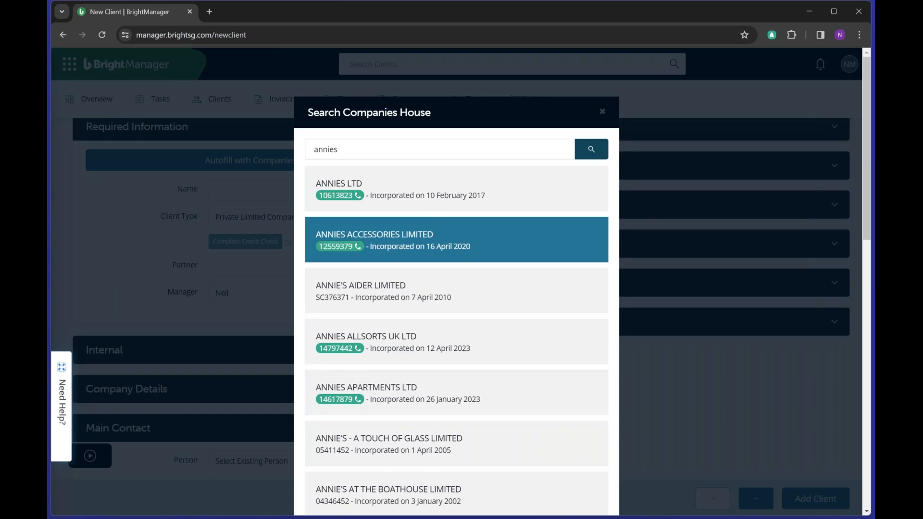
# - Check ANNIES LTD on its official Companies House page, then select it to autofill the client
pyautogui.click(440, 194)
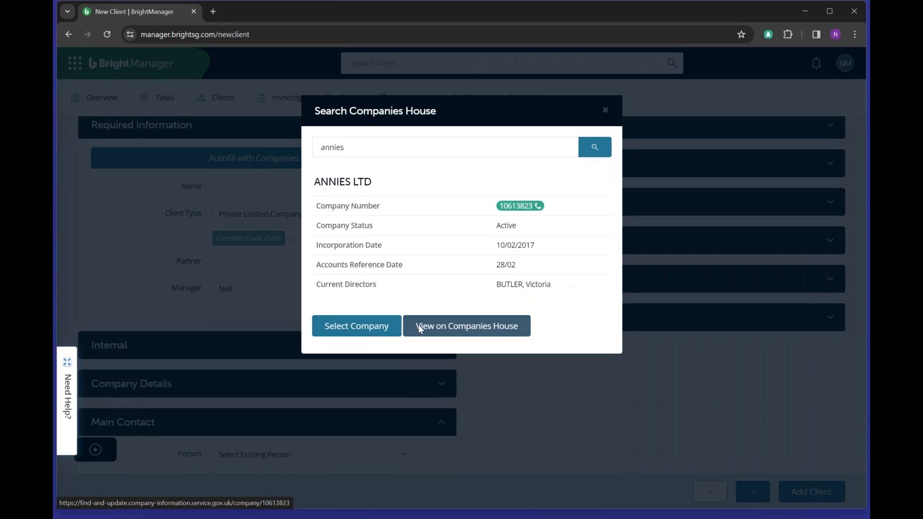
pyautogui.click(419, 327)
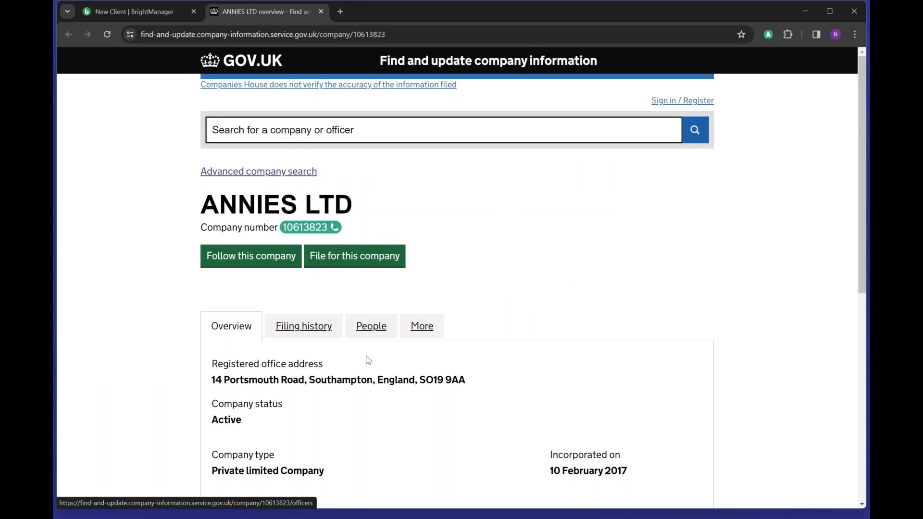
pyautogui.scroll(-4, 368, 360)
pyautogui.scroll(4, 368, 360)
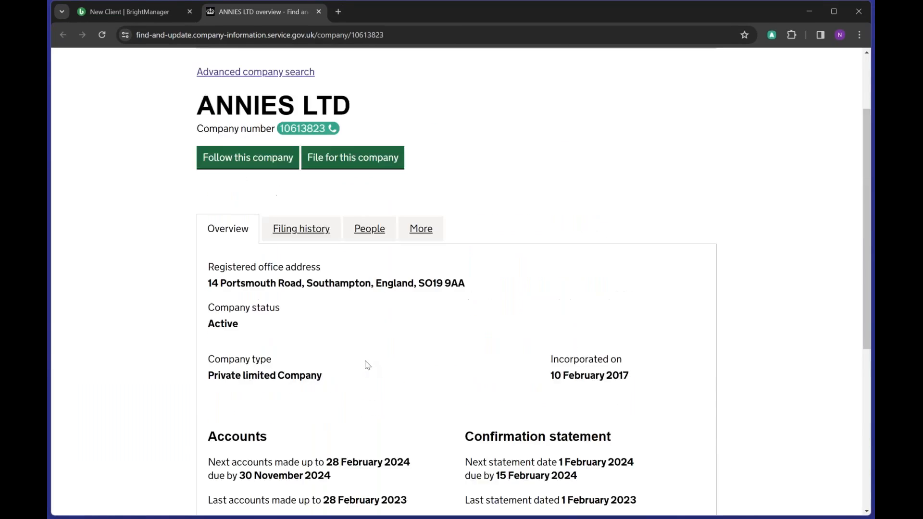
pyautogui.click(319, 11)
pyautogui.click(374, 332)
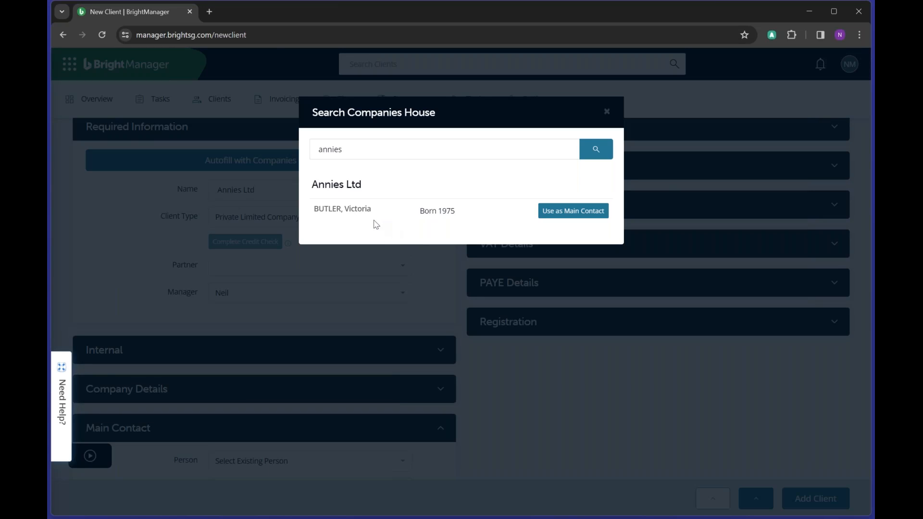
# - Use the company director as main contact and review the Company Details fields
pyautogui.click(543, 212)
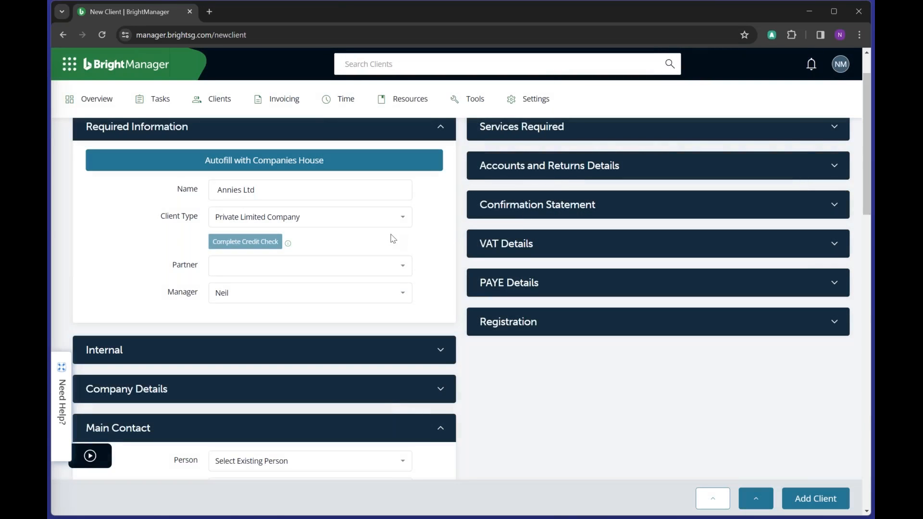
pyautogui.scroll(-2, 440, 250)
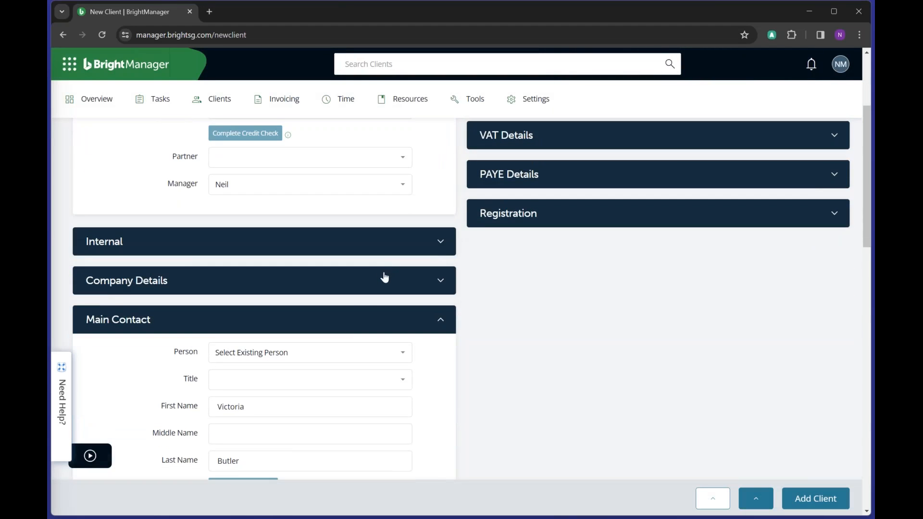
pyautogui.click(367, 282)
pyautogui.scroll(-3, 499, 313)
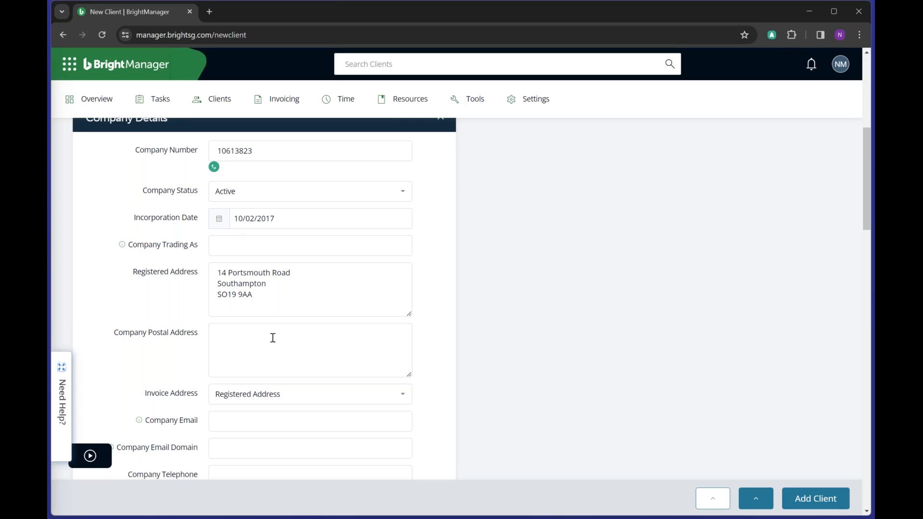
pyautogui.scroll(-3, 271, 342)
pyautogui.scroll(-2, 189, 351)
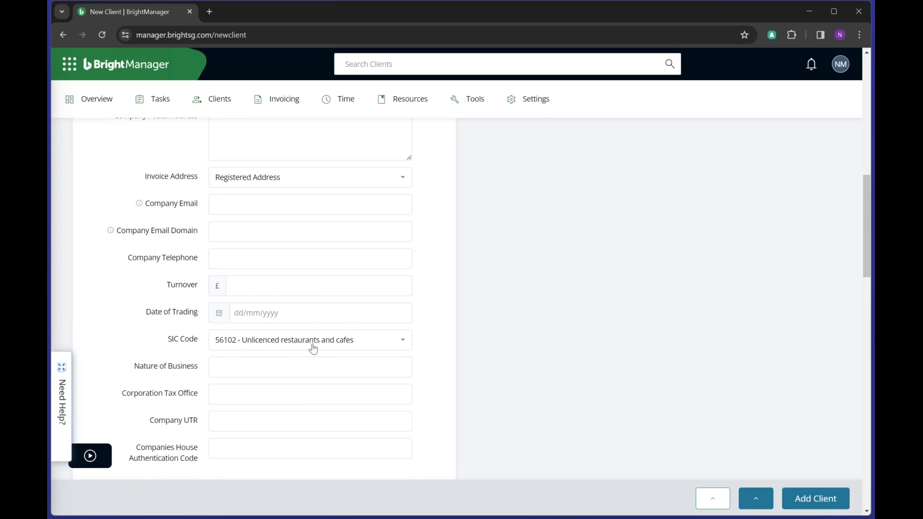
pyautogui.scroll(4, 313, 347)
pyautogui.scroll(6, 313, 346)
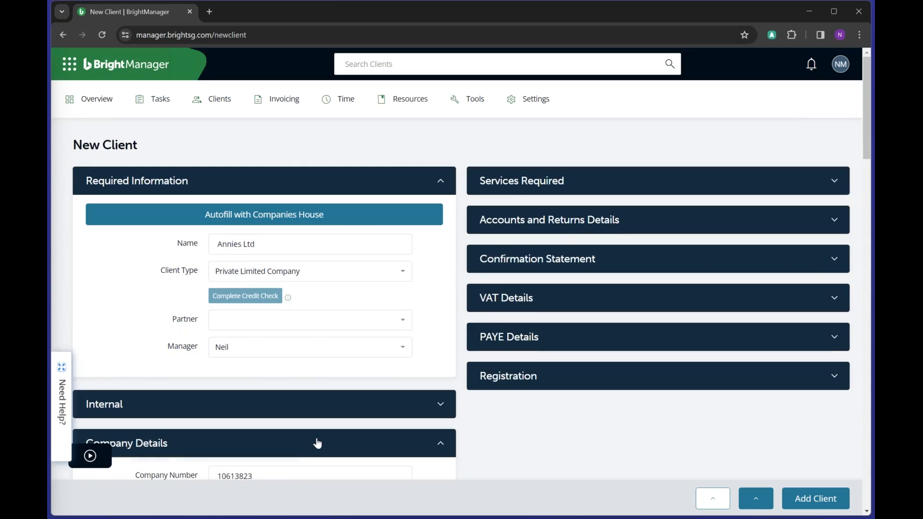
pyautogui.click(316, 441)
# - Review the accounts and returns dates, then collapse that section
pyautogui.click(561, 233)
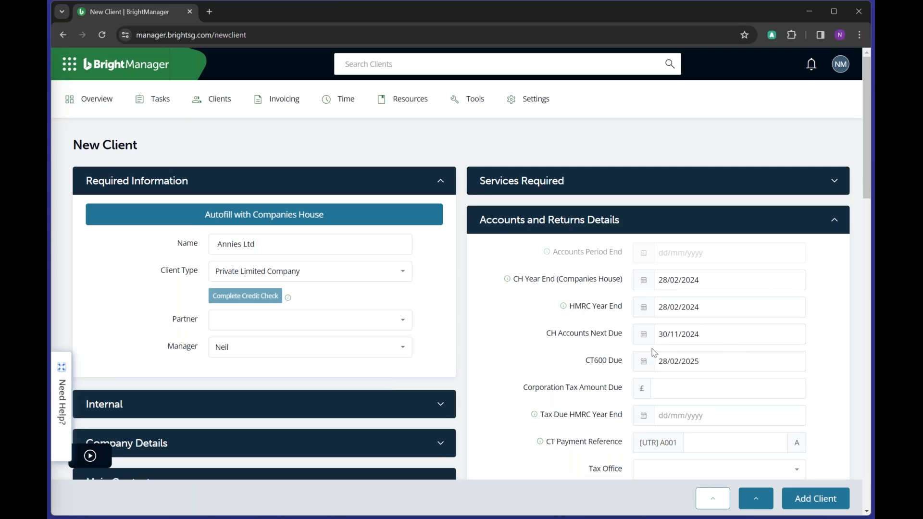
pyautogui.click(482, 221)
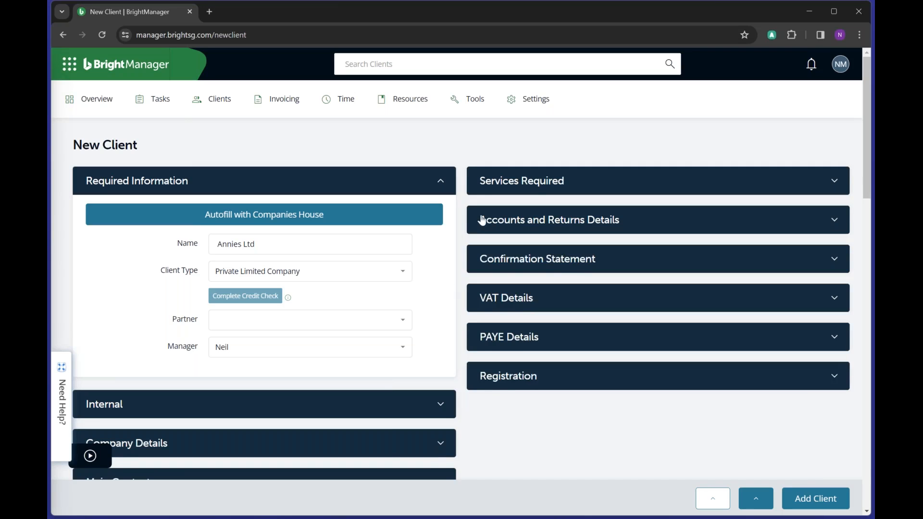
pyautogui.scroll(-9, 481, 218)
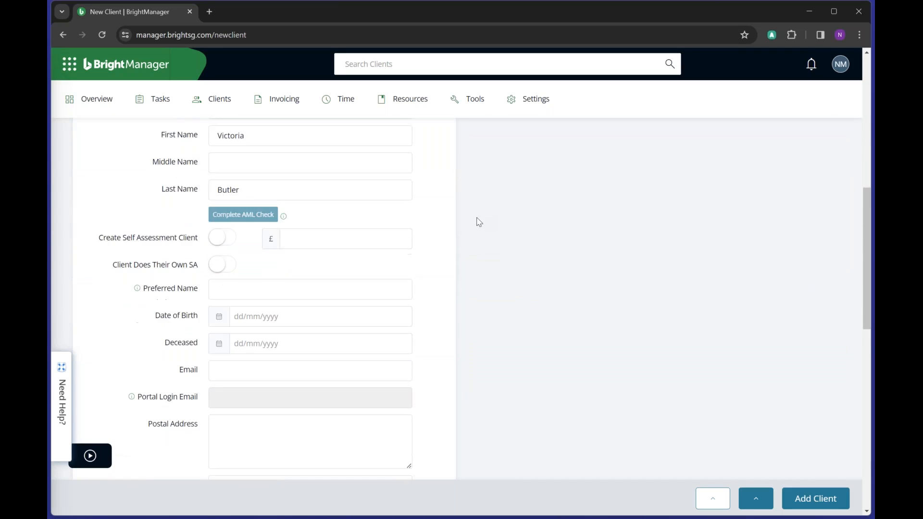
pyautogui.scroll(2, 480, 222)
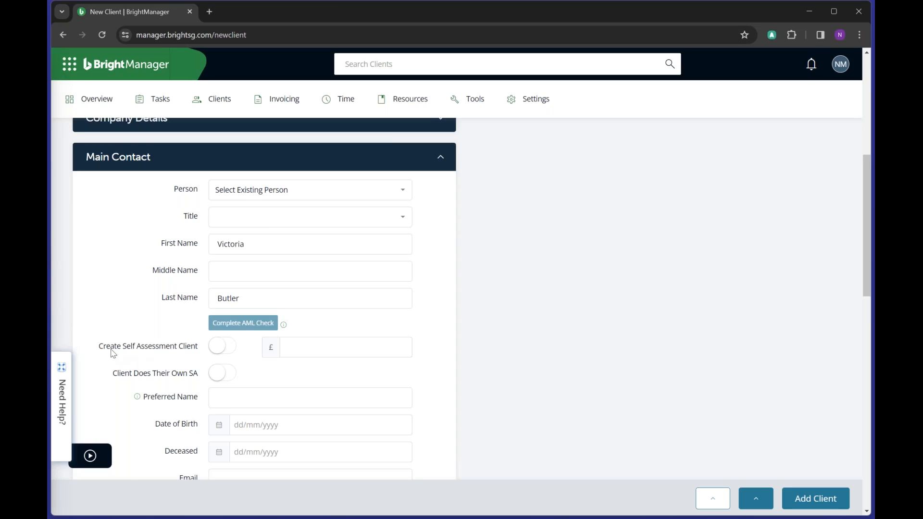
# - Make the main contact a Self Assessment client for tax year 2022/23
pyautogui.click(229, 355)
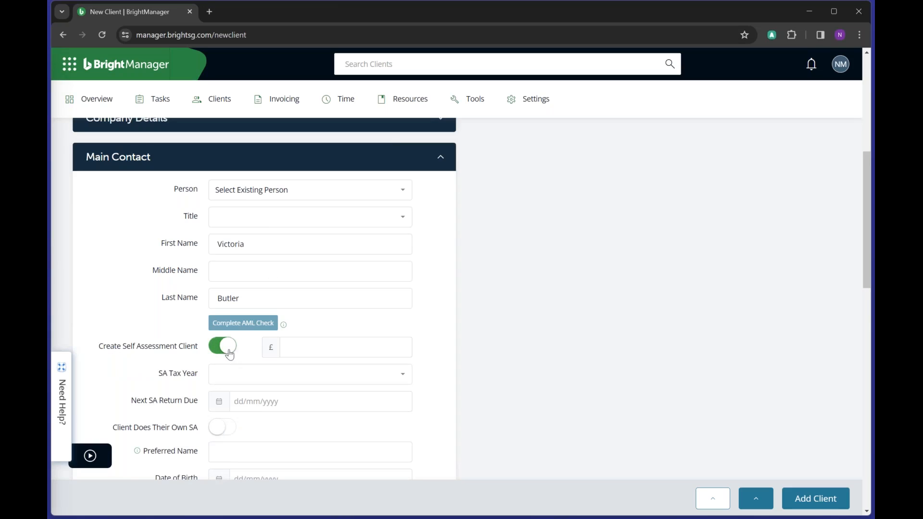
pyautogui.click(219, 378)
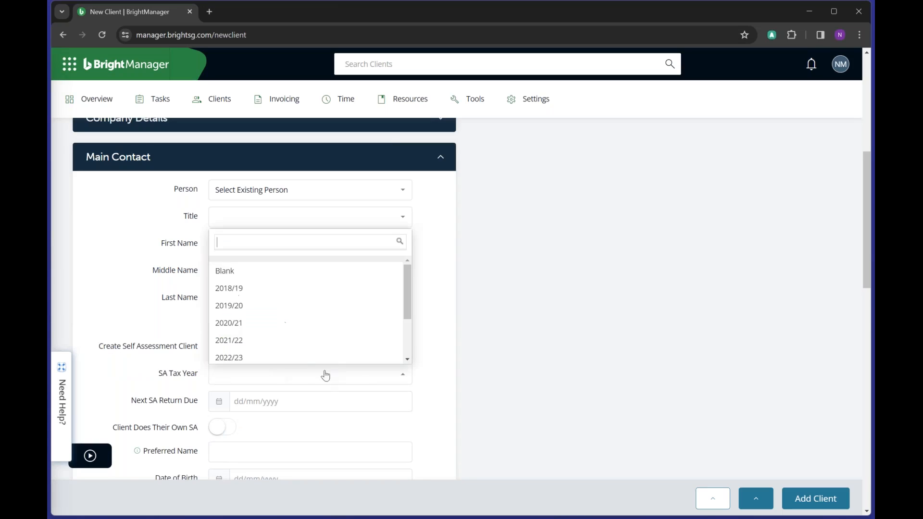
pyautogui.scroll(-2, 292, 344)
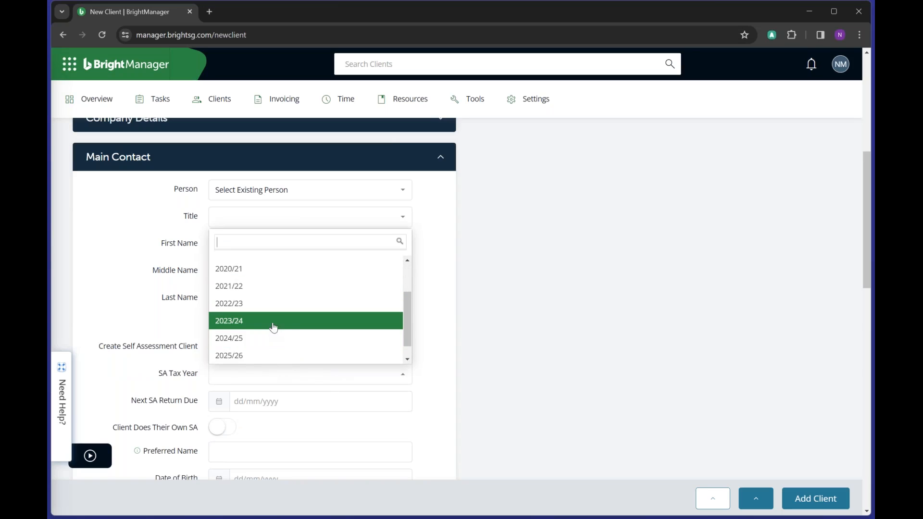
pyautogui.click(273, 325)
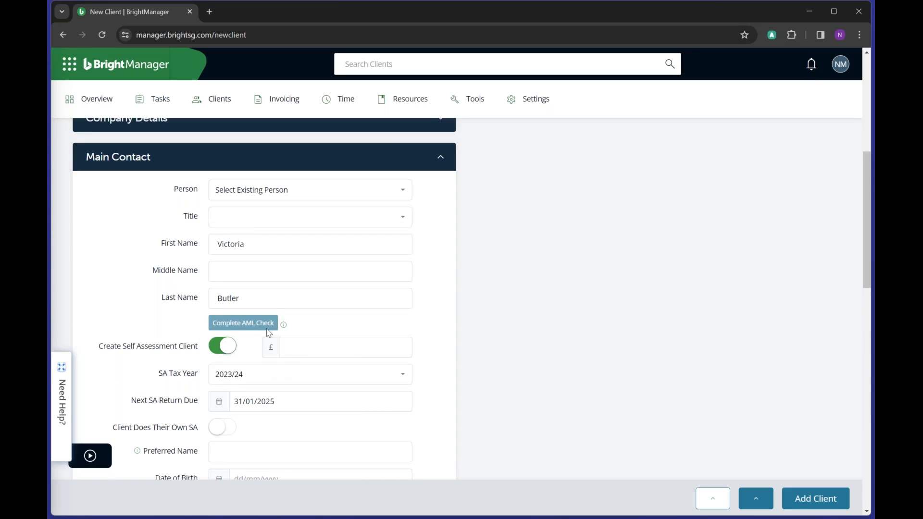
pyautogui.click(260, 376)
pyautogui.click(275, 285)
# - Enter the £300 Self Assessment fee and collapse the Main Contact section
pyautogui.click(295, 350)
pyautogui.write('300')
pyautogui.scroll(-3, 200, 308)
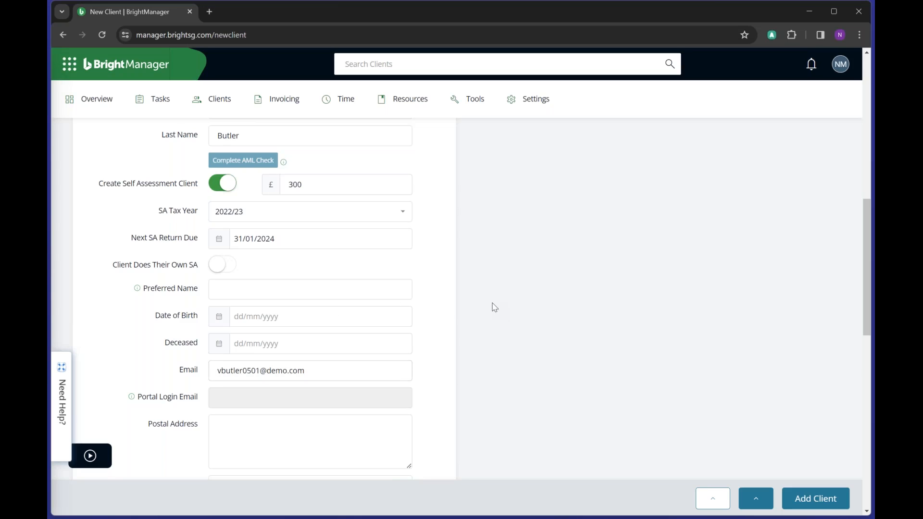
pyautogui.scroll(-3, 495, 307)
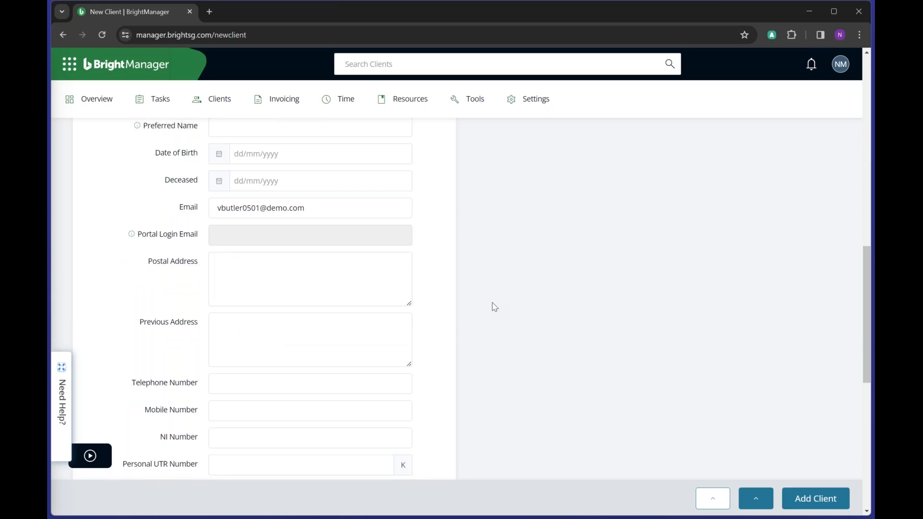
pyautogui.scroll(12, 496, 306)
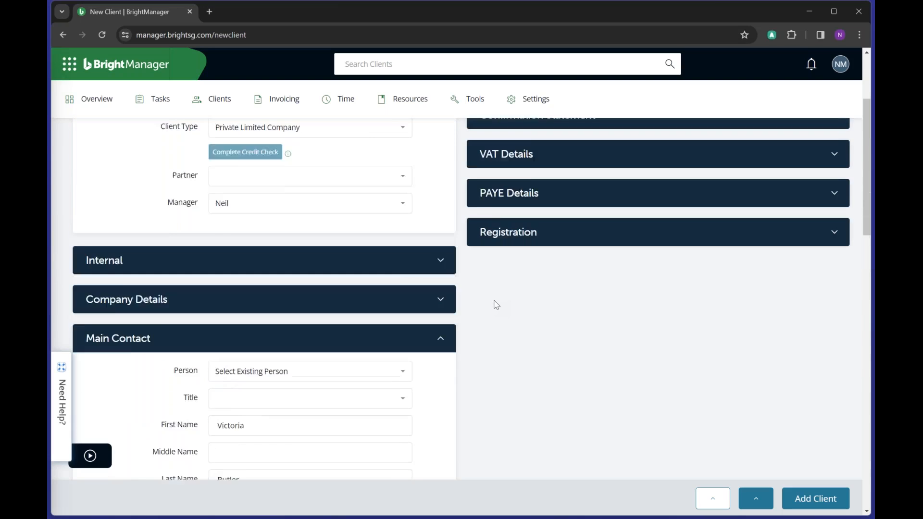
pyautogui.click(443, 372)
pyautogui.scroll(2, 562, 373)
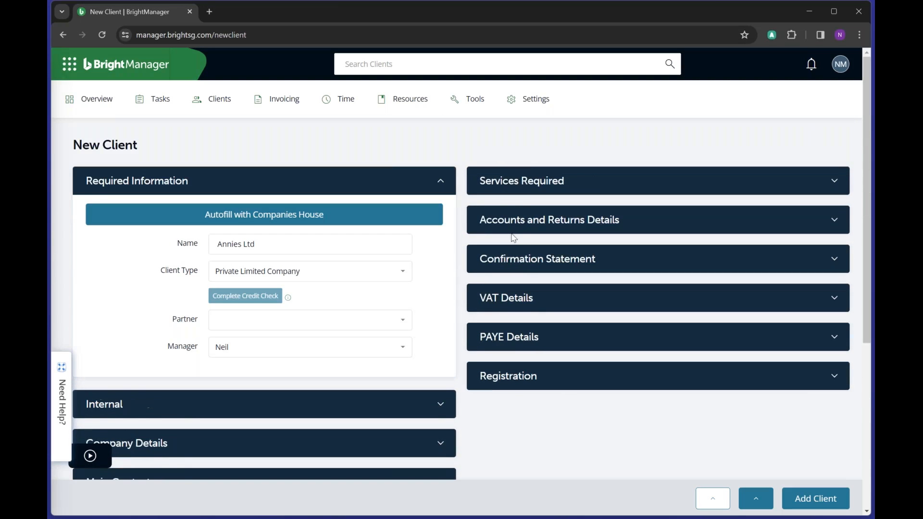
# - Switch on the Accounts, CT600 Return, Payroll and VAT Returns services
pyautogui.click(530, 184)
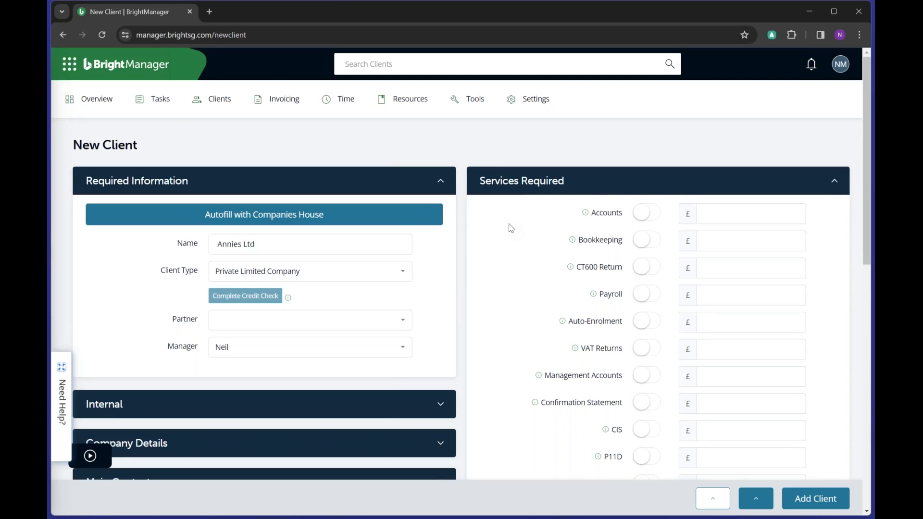
pyautogui.scroll(-2, 511, 228)
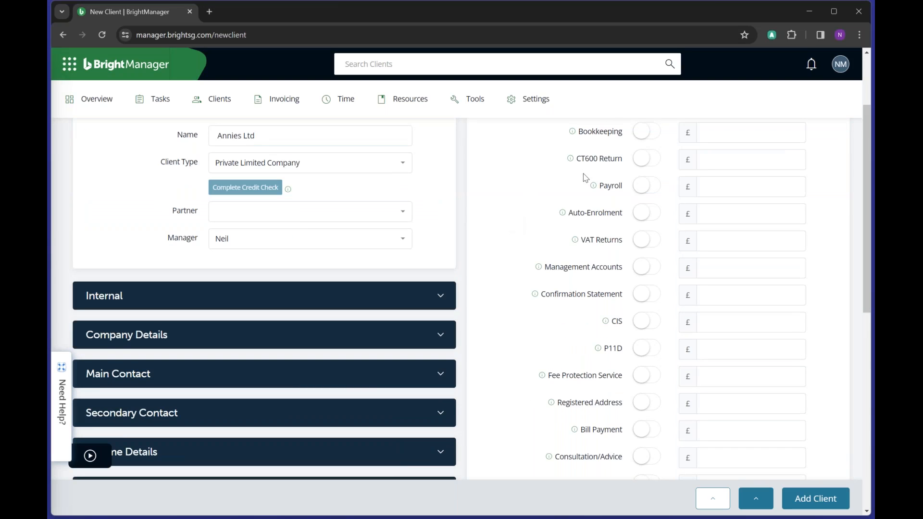
pyautogui.scroll(-3, 585, 178)
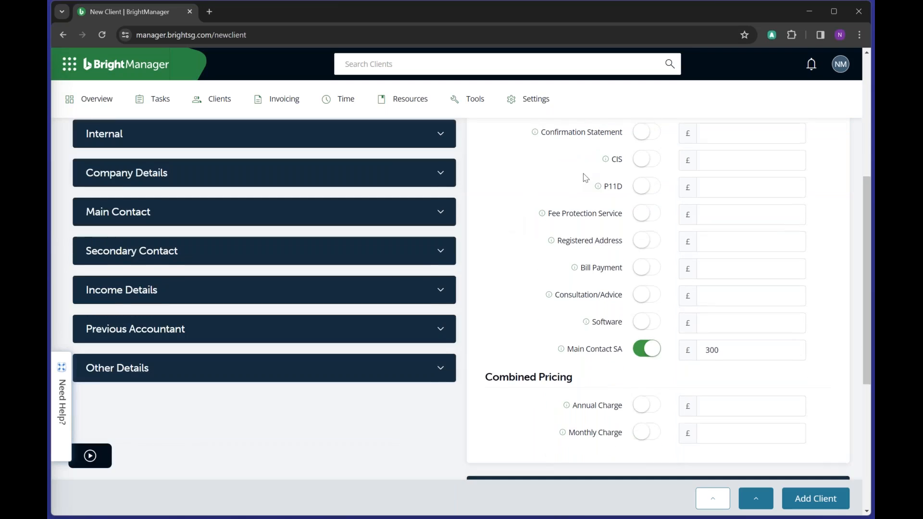
pyautogui.scroll(5, 585, 178)
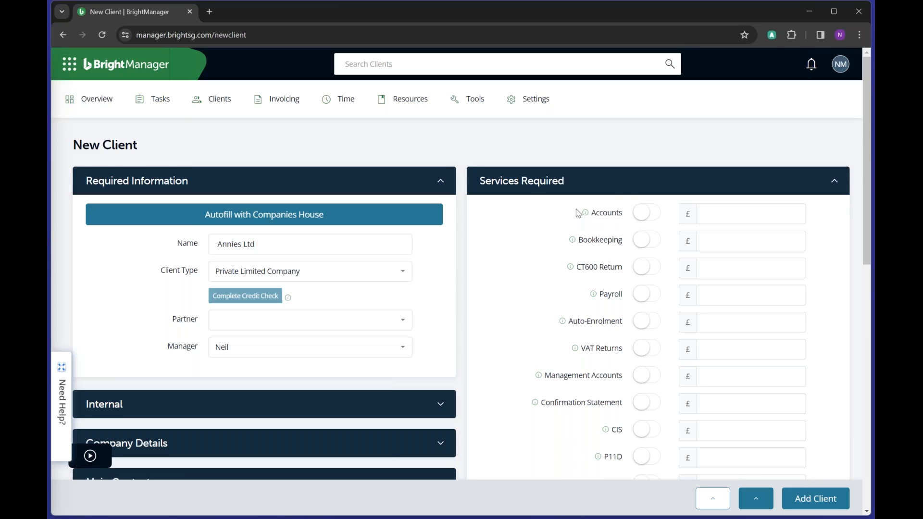
pyautogui.click(642, 214)
pyautogui.click(646, 267)
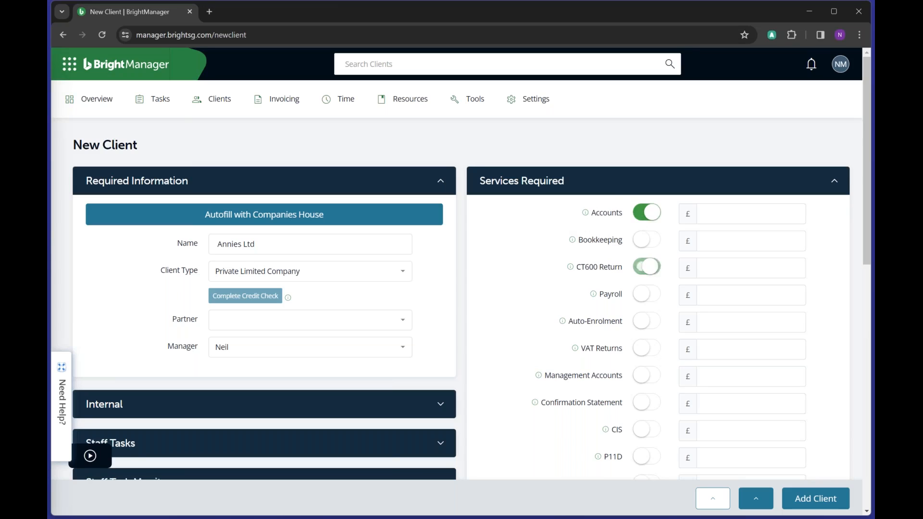
pyautogui.click(647, 294)
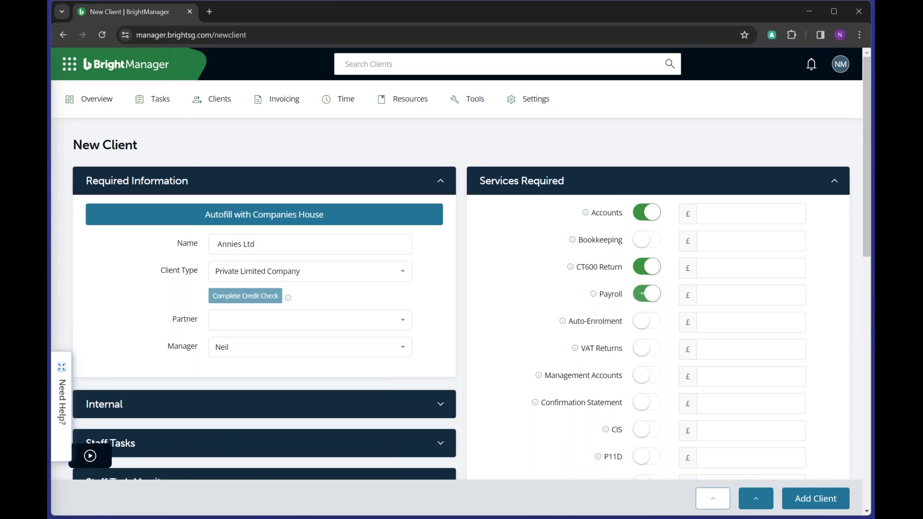
pyautogui.click(653, 351)
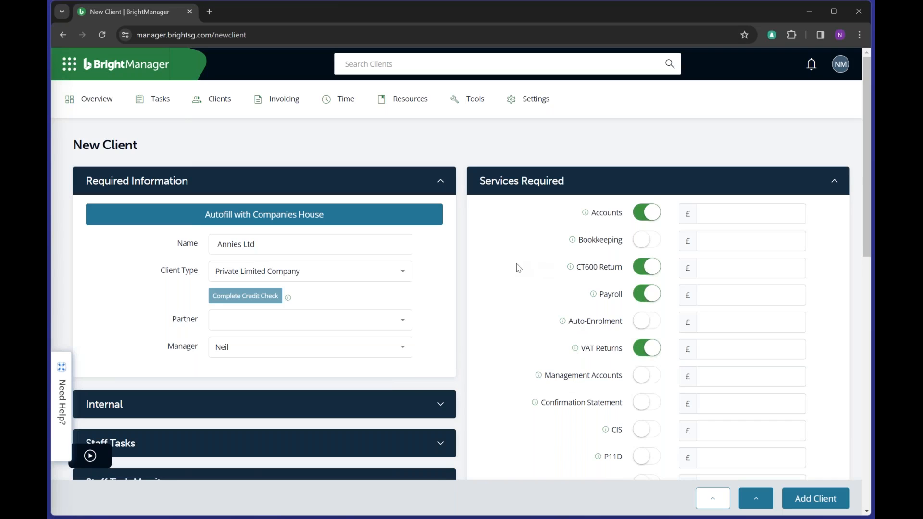
pyautogui.scroll(-3, 514, 268)
pyautogui.scroll(3, 515, 268)
# - Set service fees: Accounts £500, CT600 £350, Payroll £1200, VAT Returns £500
pyautogui.click(706, 350)
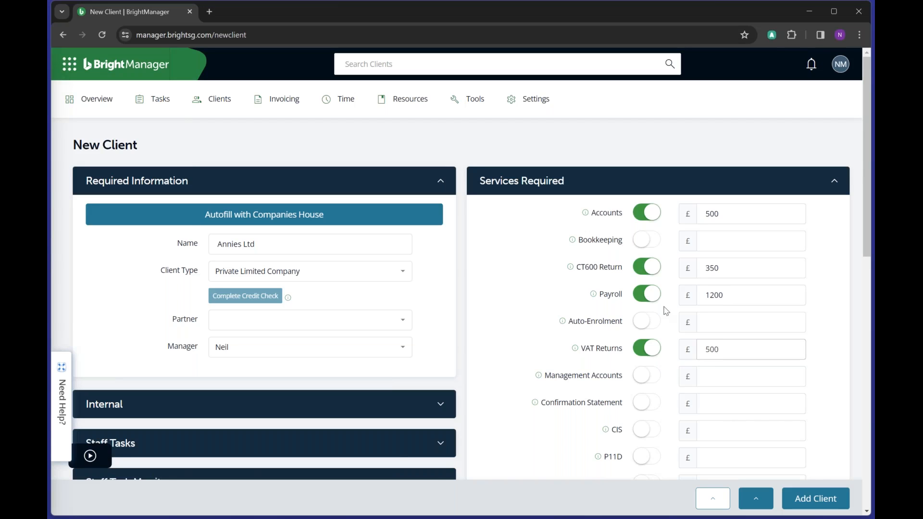
pyautogui.scroll(-3, 610, 301)
pyautogui.scroll(-5, 610, 301)
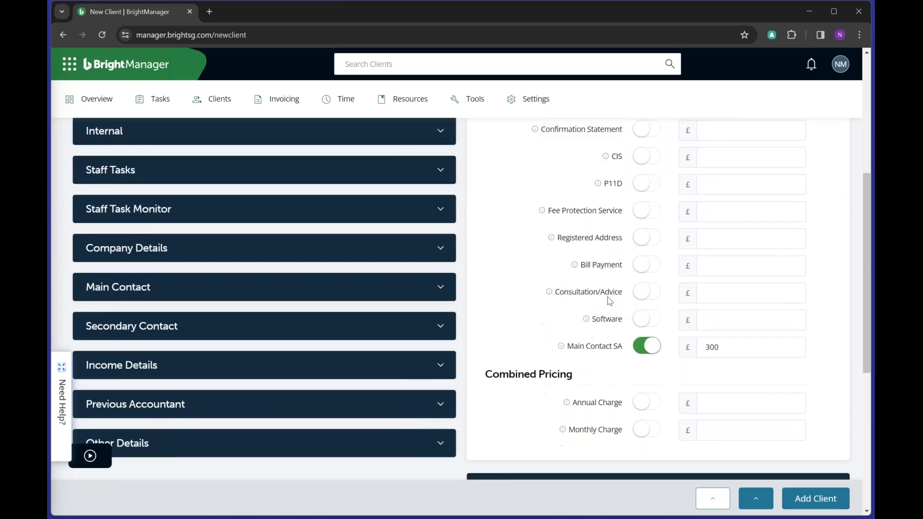
pyautogui.scroll(1, 645, 242)
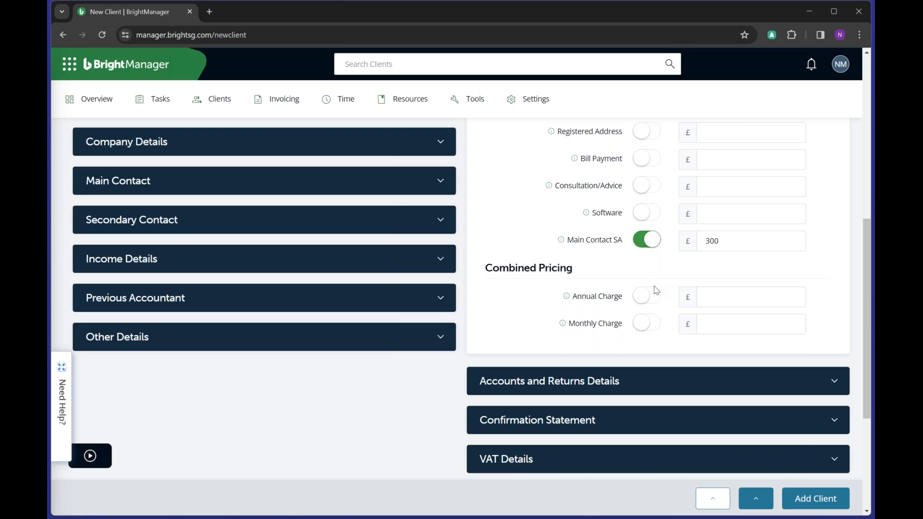
# - Turn on the combined Monthly Charge pricing at £237.50
pyautogui.click(643, 333)
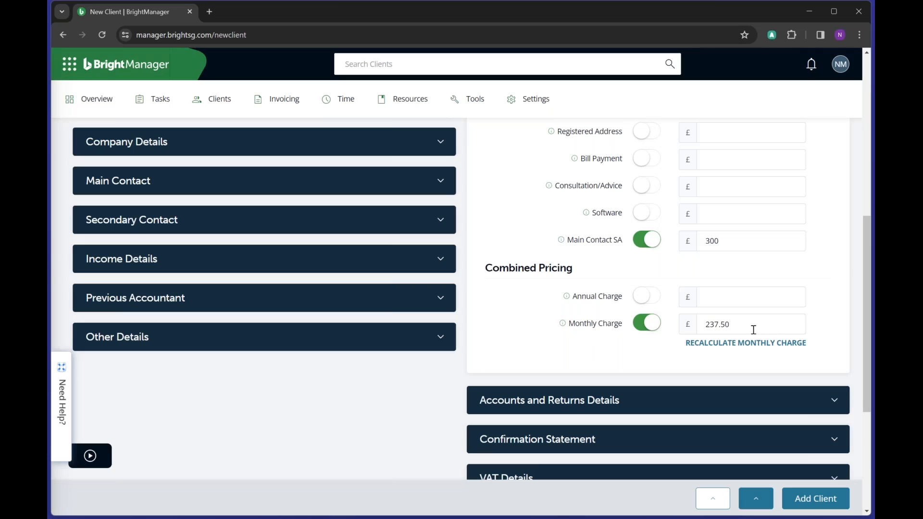
pyautogui.moveTo(726, 324); pyautogui.dragTo(694, 334)
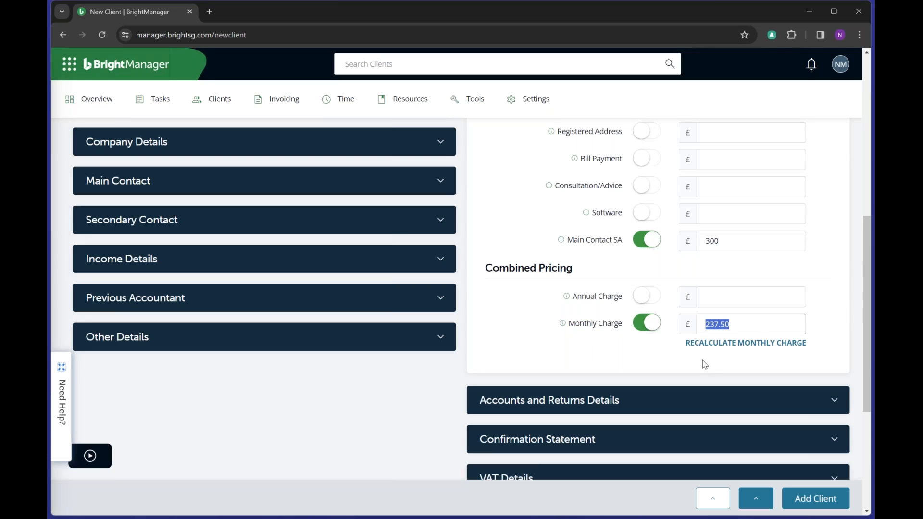
pyautogui.click(787, 304)
pyautogui.scroll(8, 800, 288)
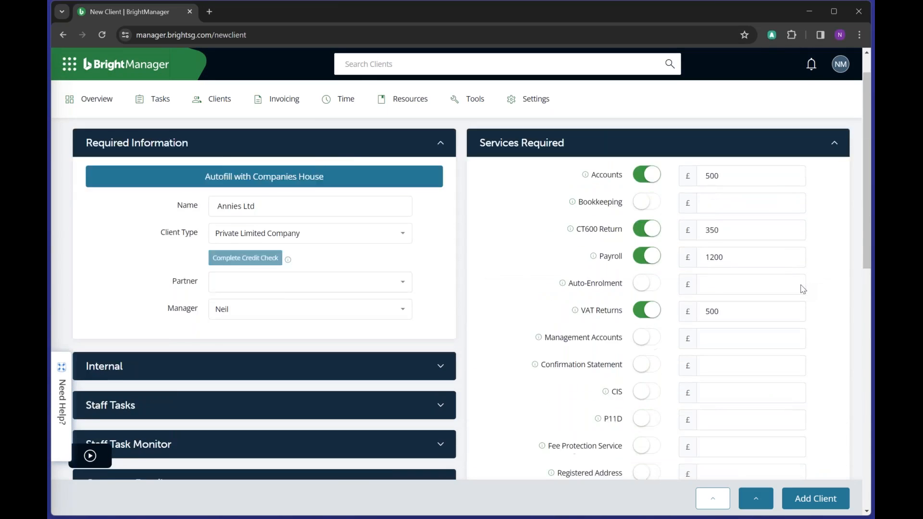
pyautogui.scroll(-7, 742, 323)
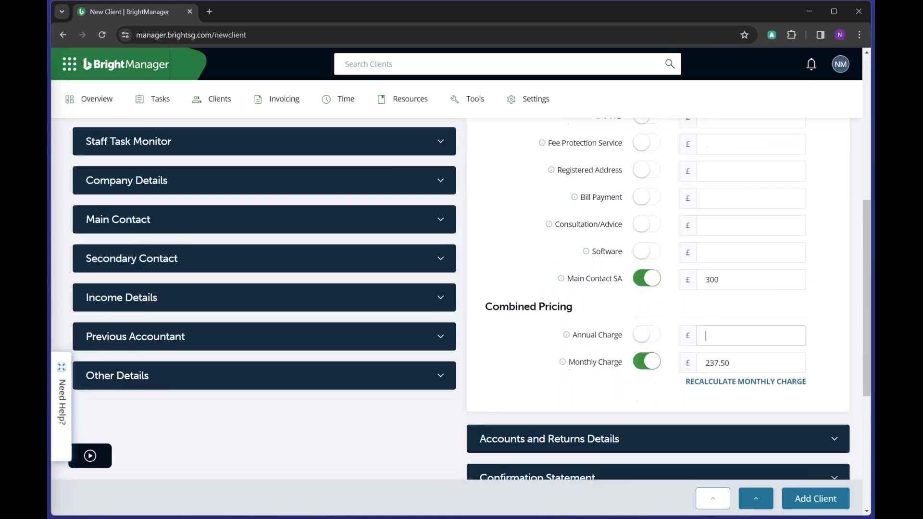
pyautogui.scroll(-3, 742, 324)
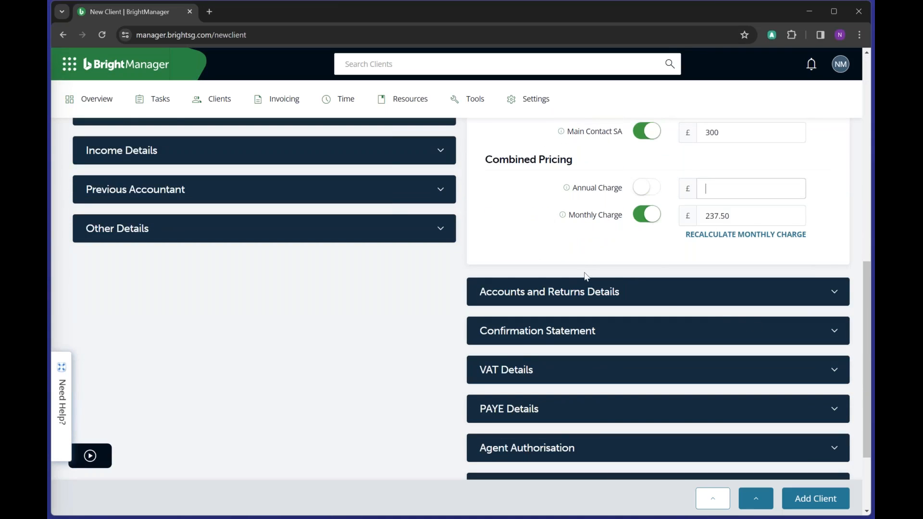
pyautogui.scroll(8, 586, 276)
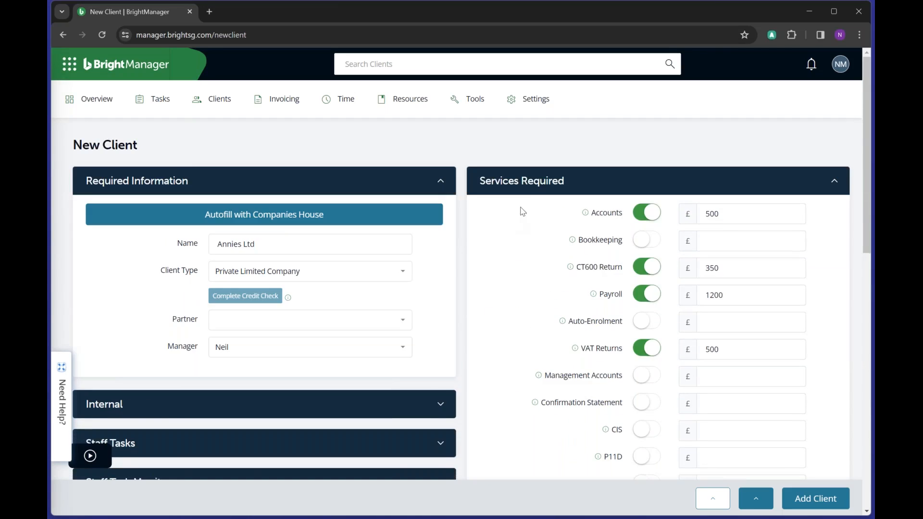
# - Collapse Services Required, check the Accounts and Returns dates, and collapse that section too
pyautogui.click(542, 183)
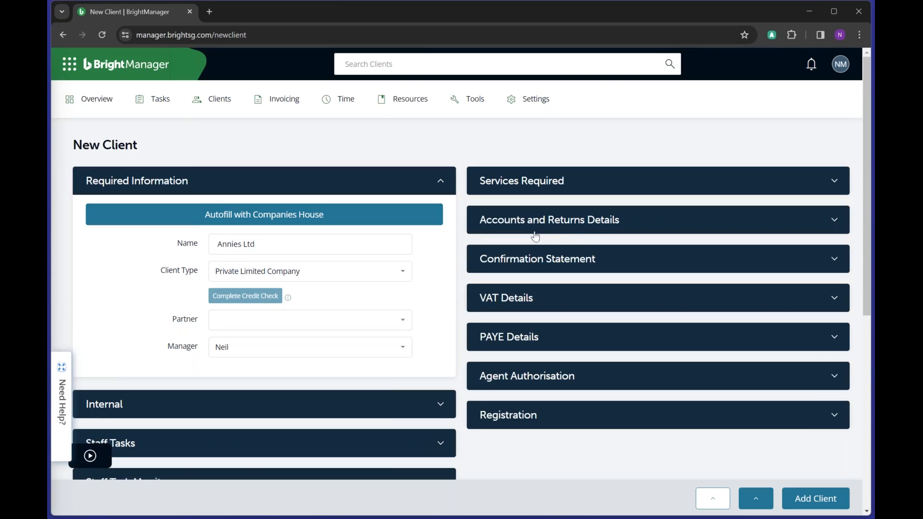
pyautogui.click(572, 230)
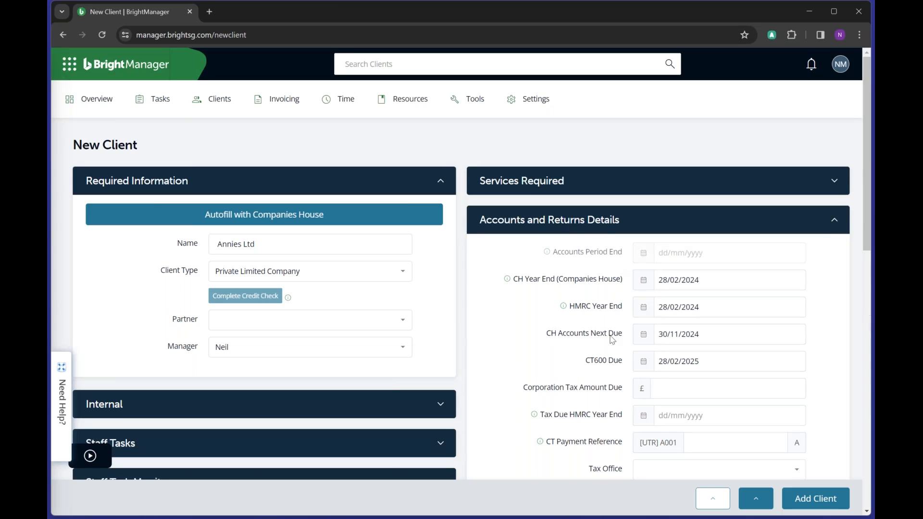
pyautogui.click(609, 221)
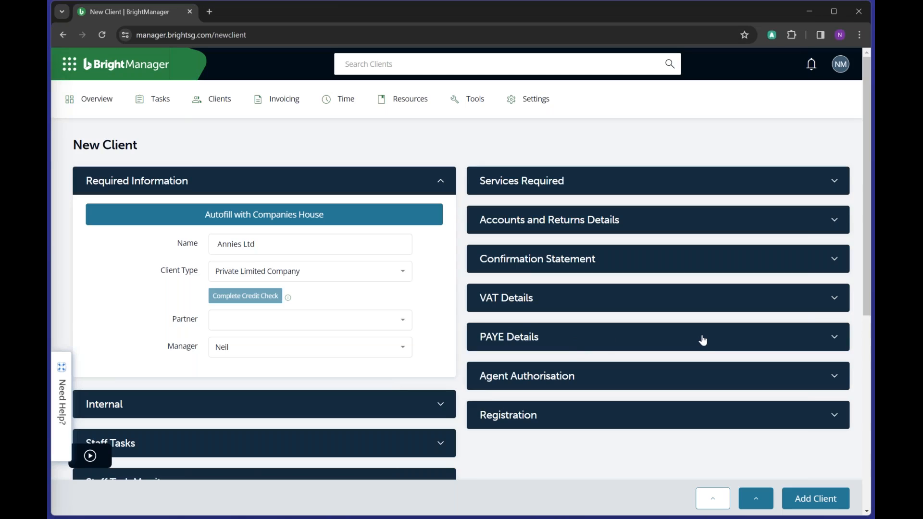
# - Set quarterly VAT with period end 31/01/2024 and next return due 07/03/2024, then collapse VAT Details
pyautogui.click(618, 300)
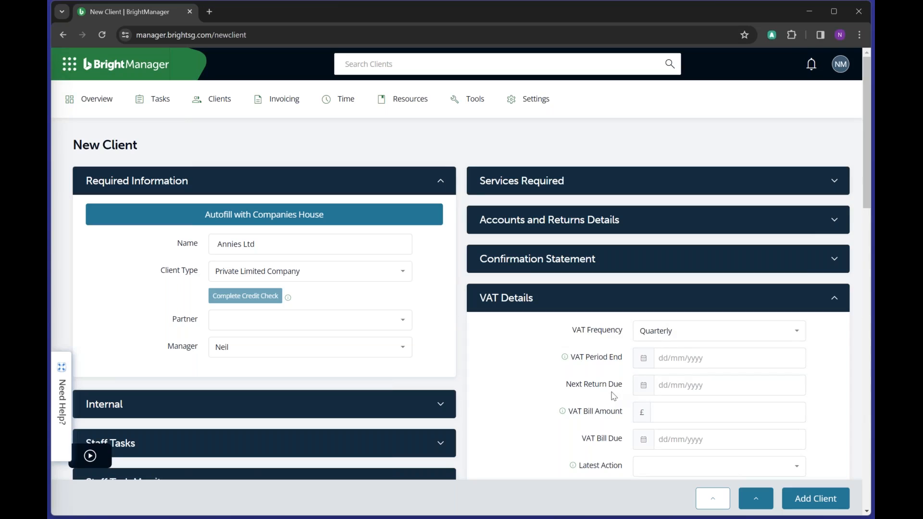
pyautogui.click(665, 365)
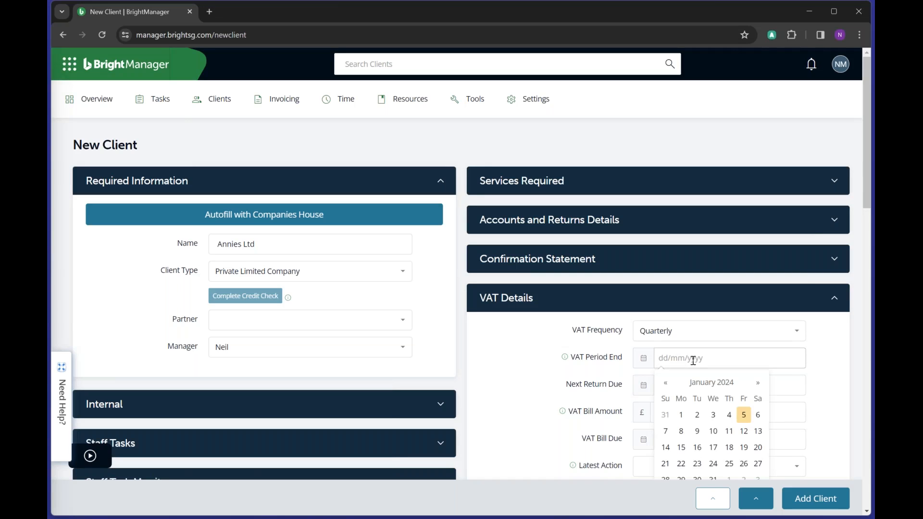
pyautogui.scroll(-2, 808, 299)
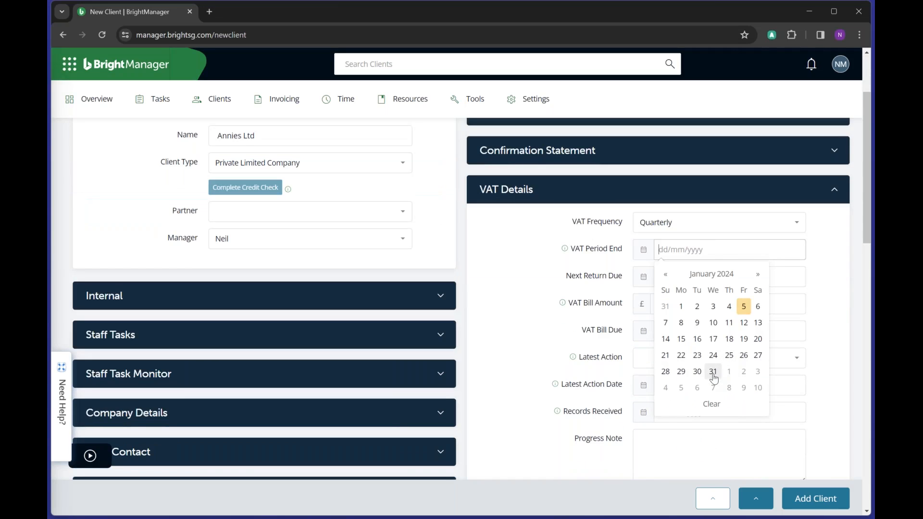
pyautogui.click(713, 372)
pyautogui.click(531, 272)
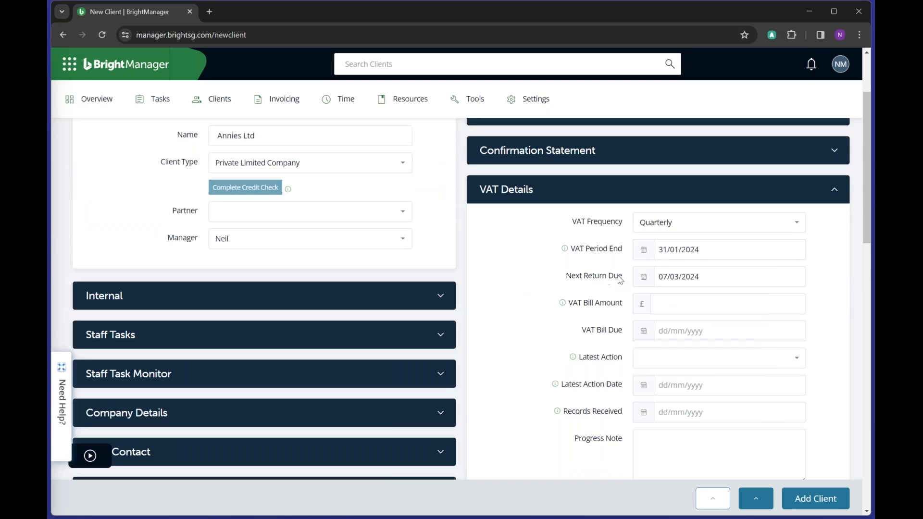
pyautogui.click(659, 276)
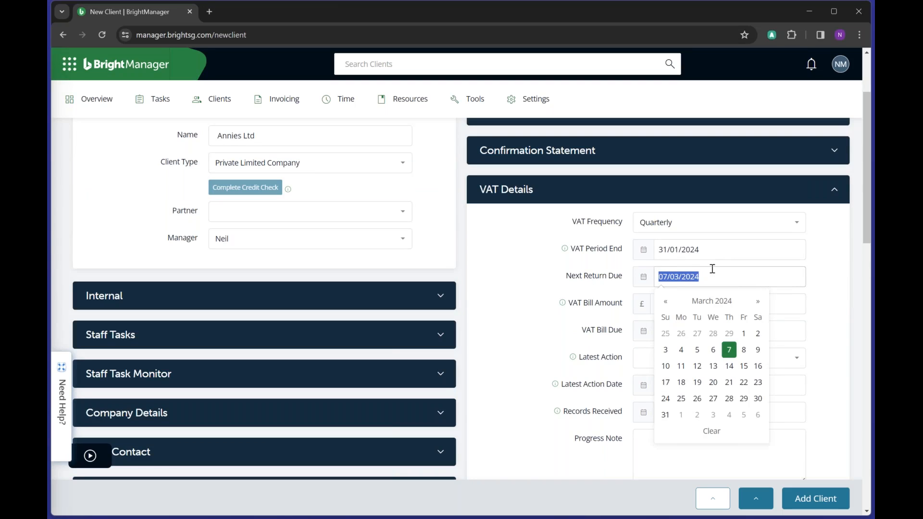
pyautogui.click(513, 266)
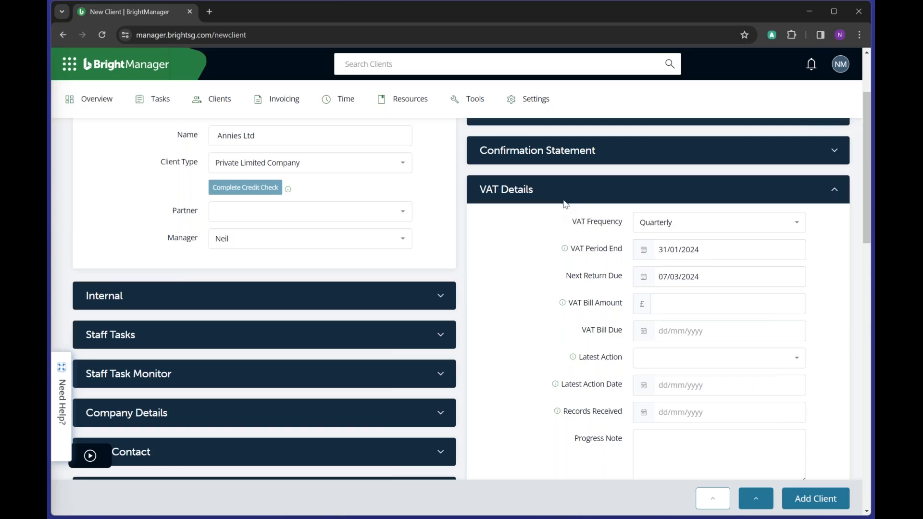
pyautogui.click(565, 199)
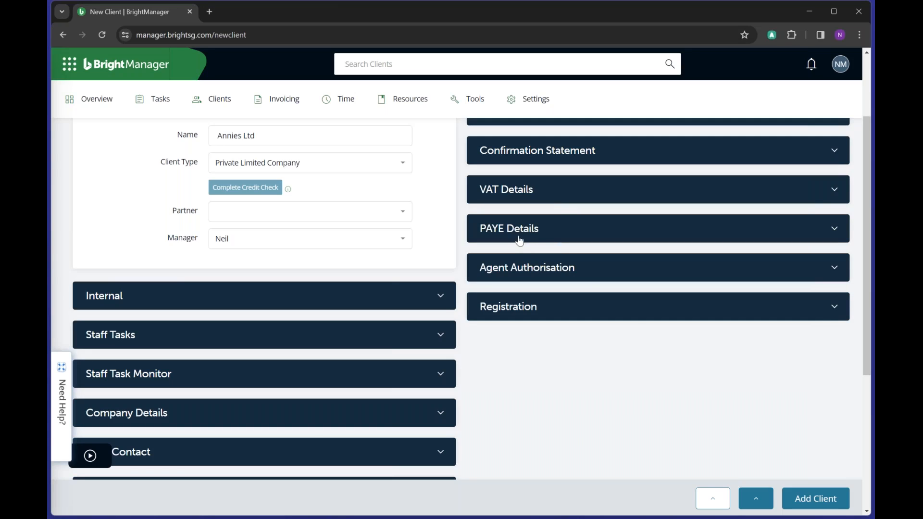
# - Set PAYE frequency to Monthly and the RTI deadline to 31 January 2024
pyautogui.click(520, 241)
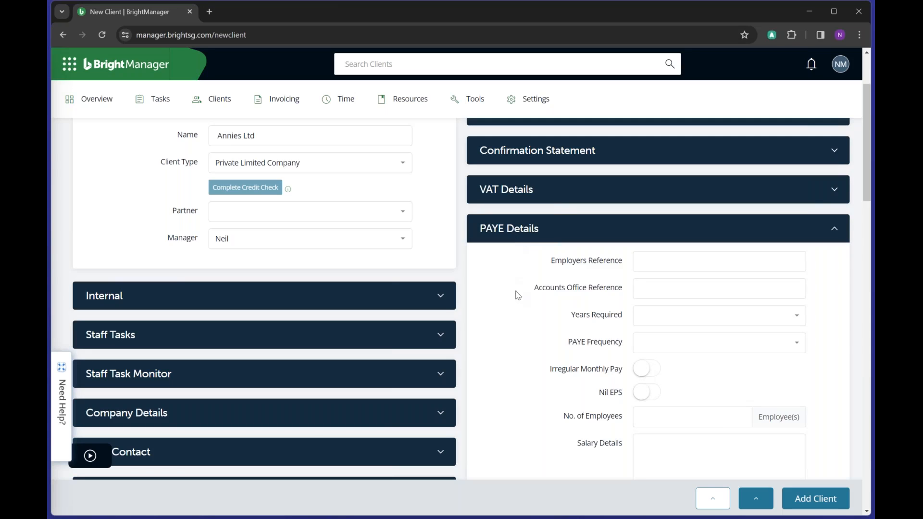
pyautogui.click(680, 346)
pyautogui.scroll(-2, 538, 377)
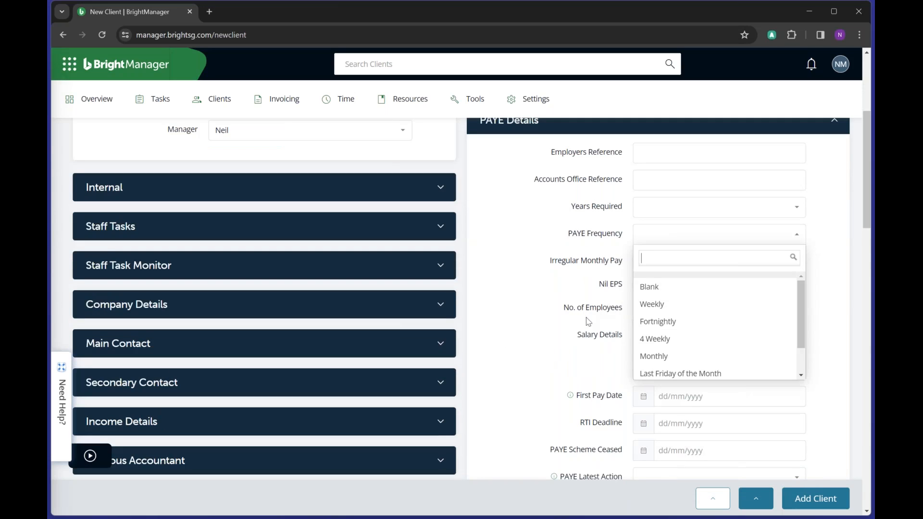
pyautogui.click(651, 362)
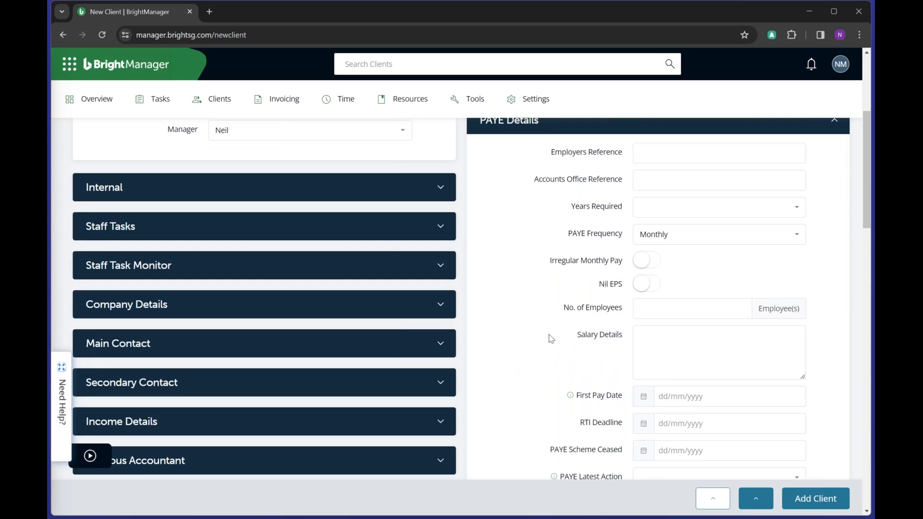
pyautogui.scroll(-2, 553, 338)
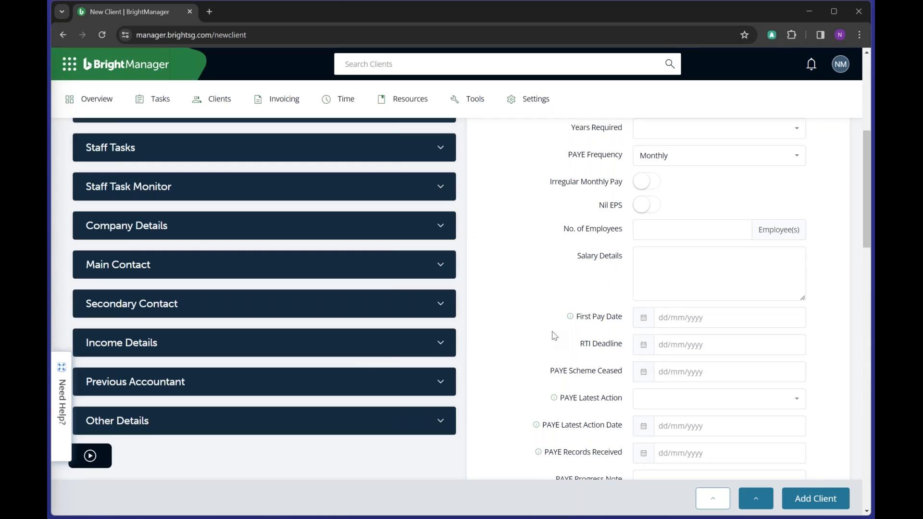
pyautogui.click(678, 345)
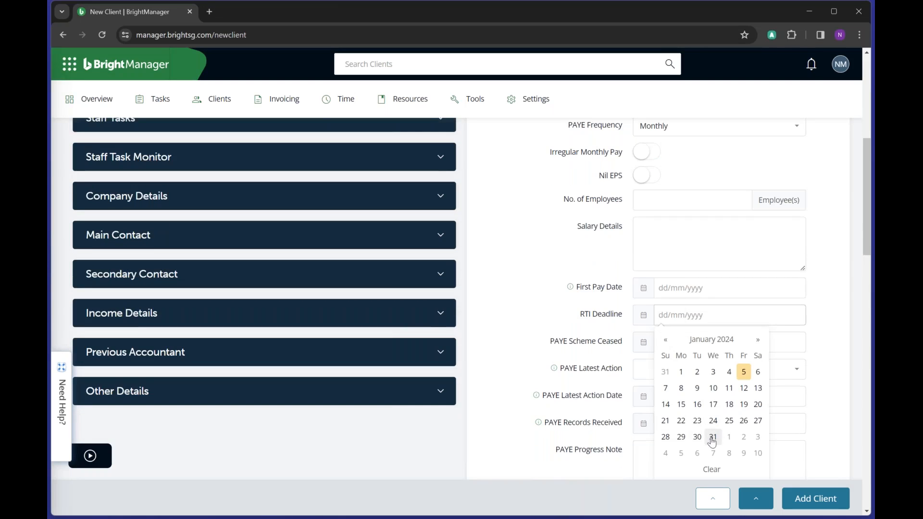
pyautogui.click(713, 437)
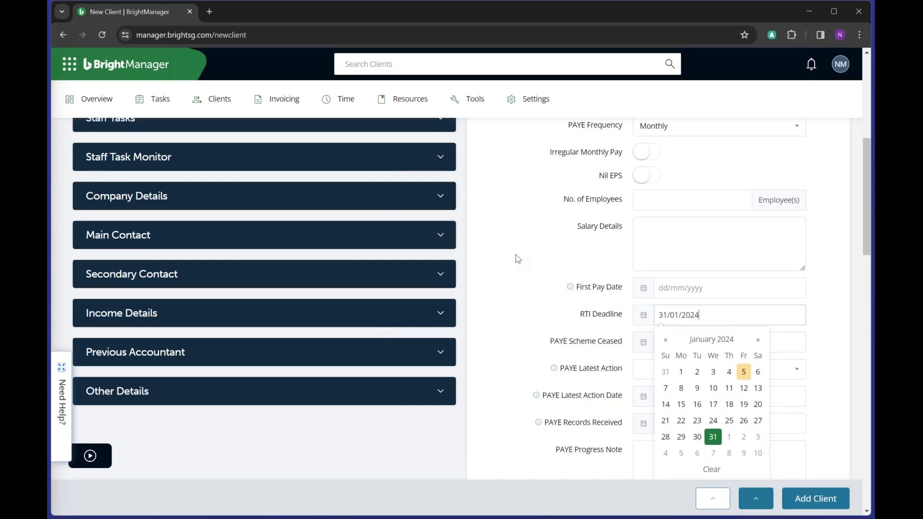
pyautogui.click(517, 259)
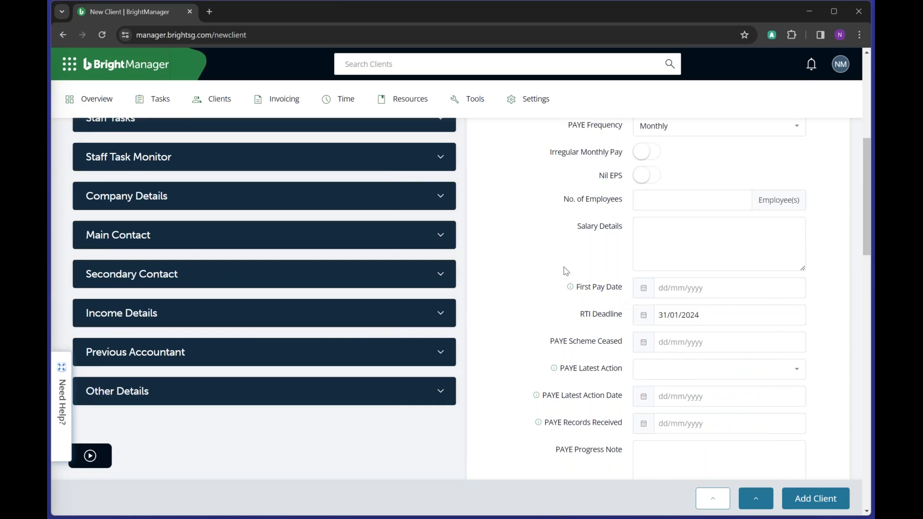
pyautogui.scroll(3, 547, 245)
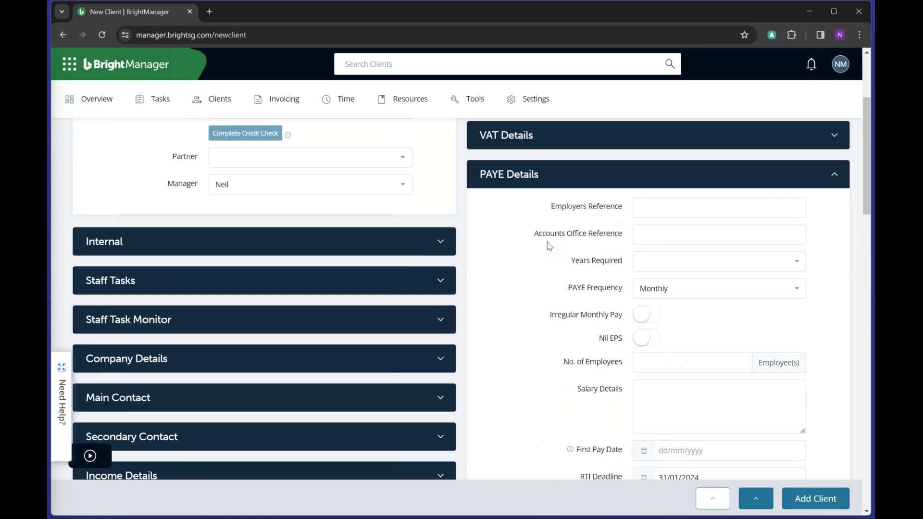
# - Collapse PAYE Details and add Annies Ltd with an onboarding workflow
pyautogui.click(553, 179)
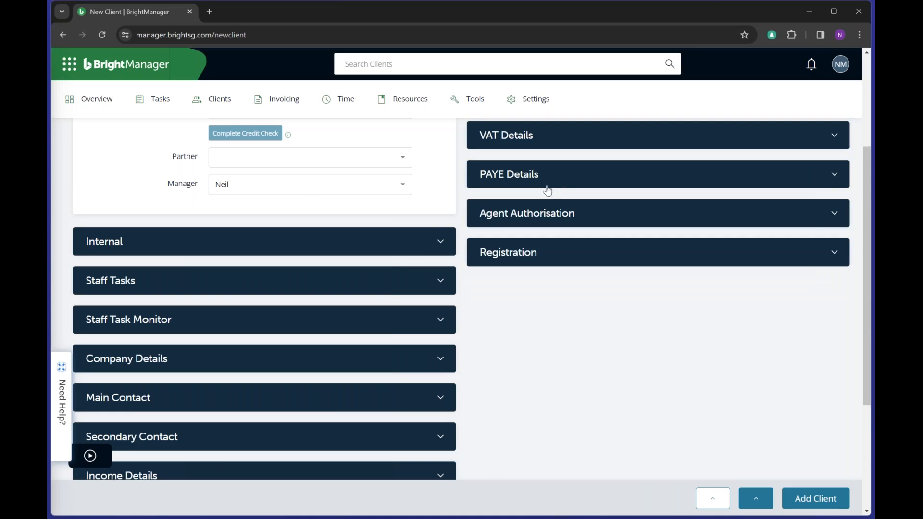
pyautogui.scroll(-1, 500, 337)
pyautogui.scroll(5, 498, 343)
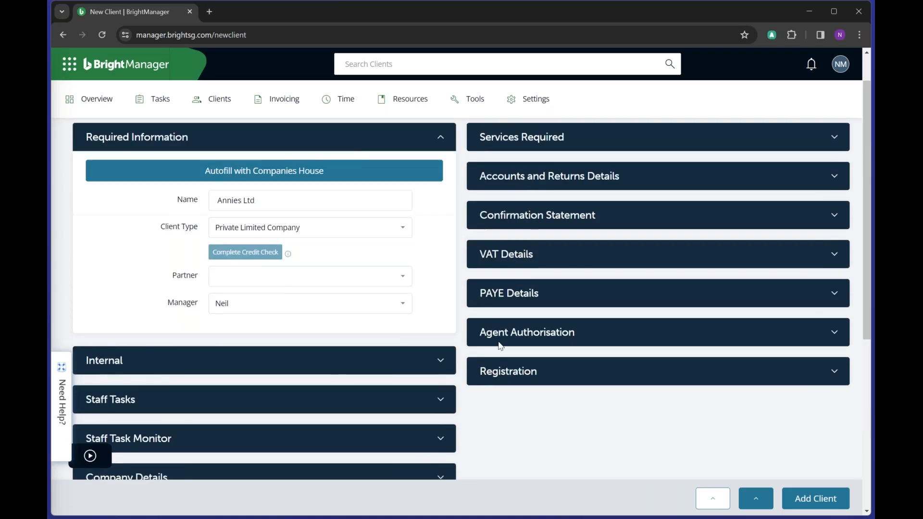
pyautogui.scroll(-1, 498, 343)
pyautogui.scroll(-6, 498, 342)
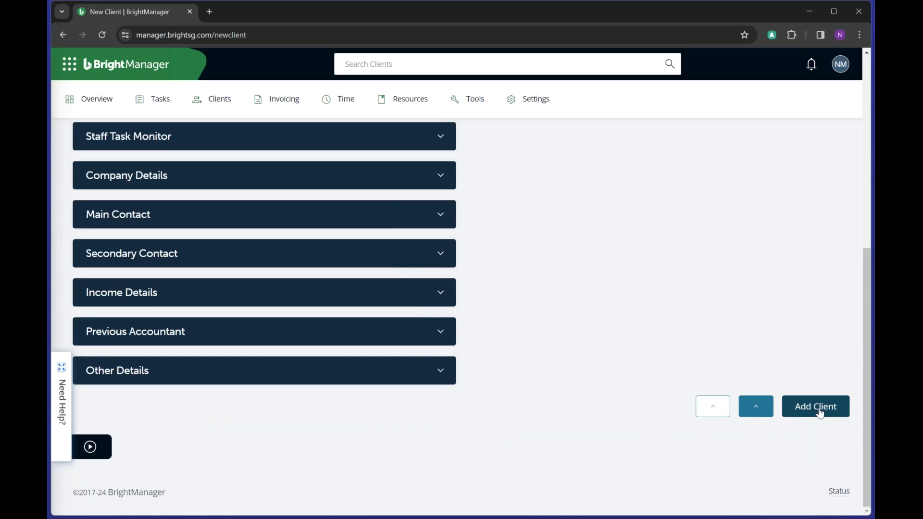
pyautogui.click(754, 414)
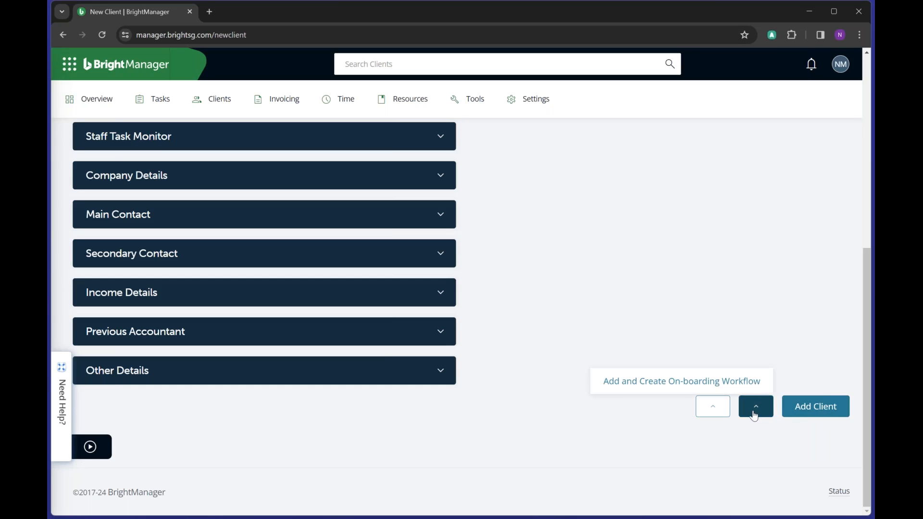
pyautogui.click(675, 382)
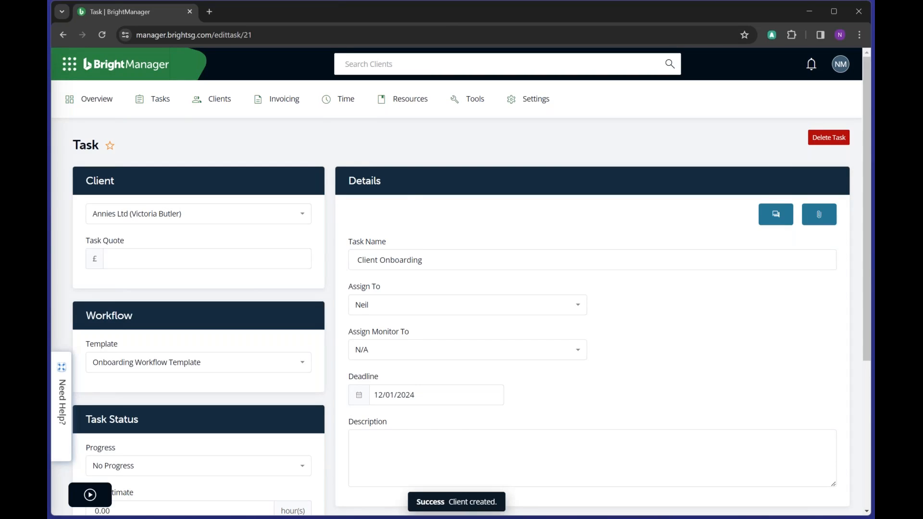
# - Save the Client Onboarding task, keeping its current assignee and 12/01/2024 deadline, and view tasks
pyautogui.scroll(-2, 498, 230)
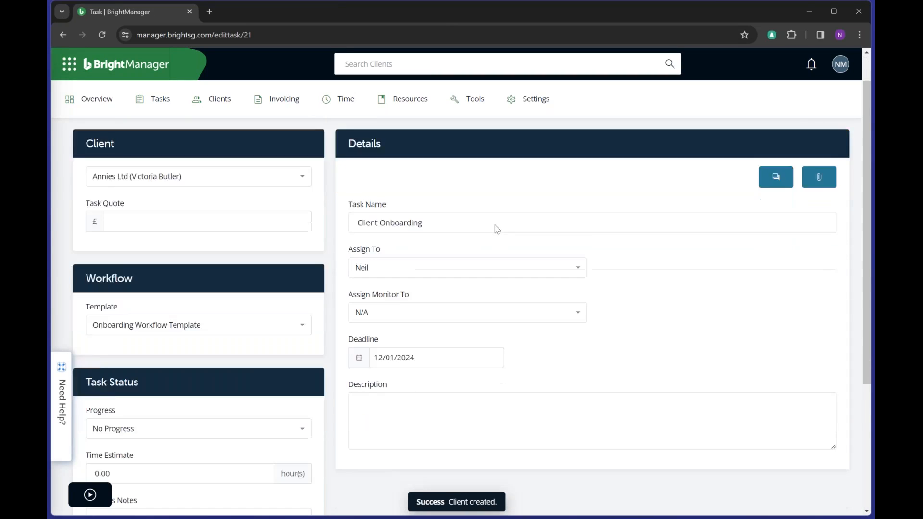
pyautogui.scroll(1, 497, 230)
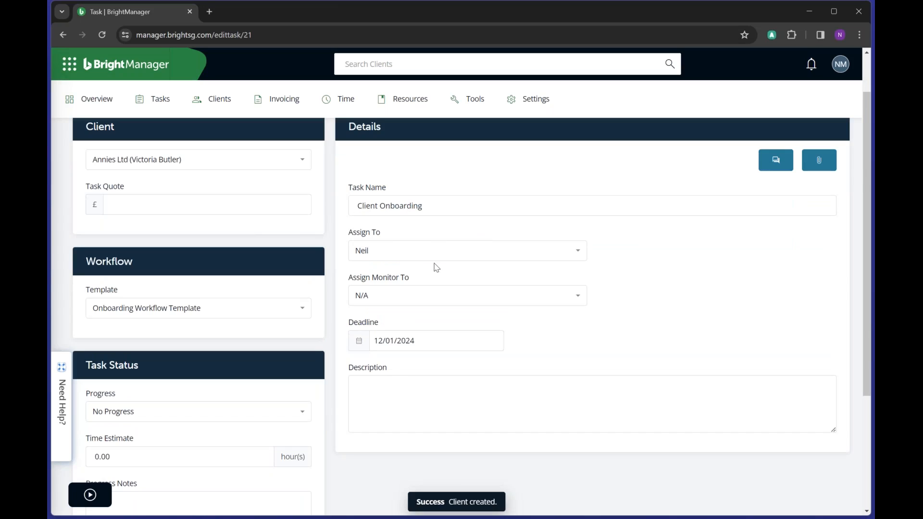
pyautogui.click(386, 252)
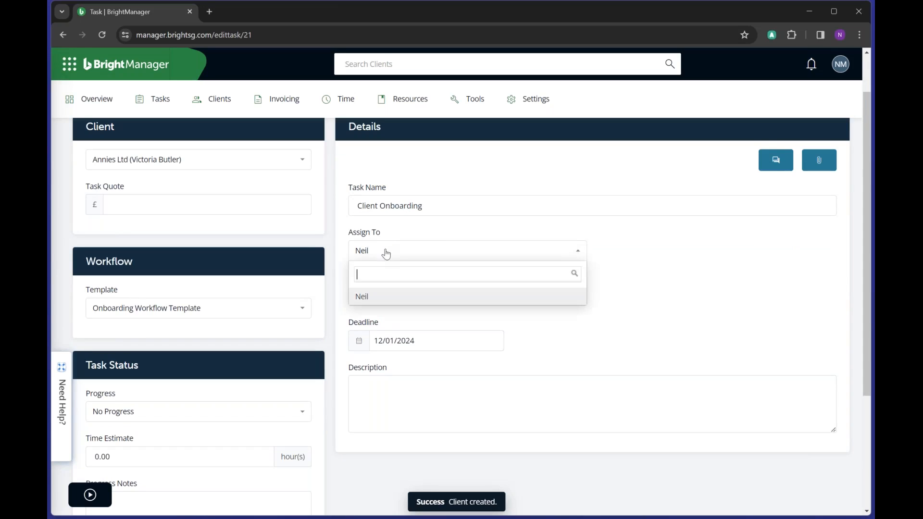
pyautogui.click(398, 227)
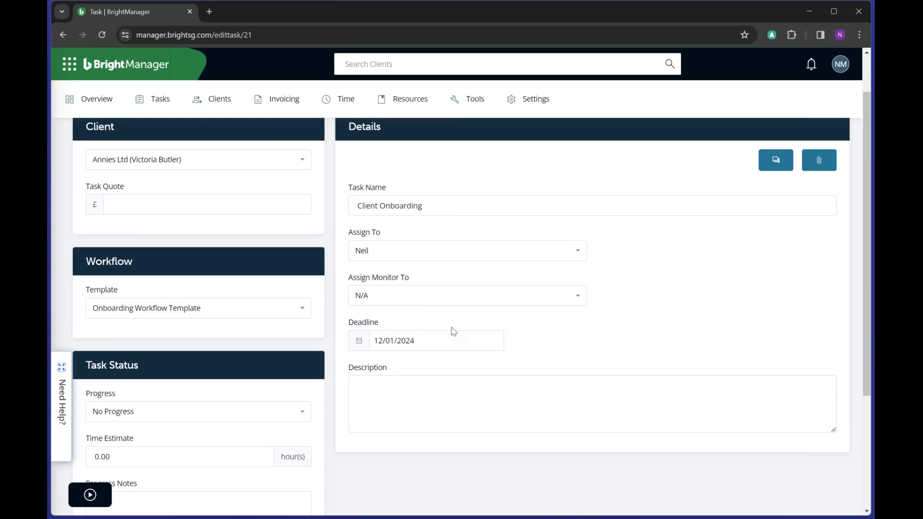
pyautogui.click(392, 339)
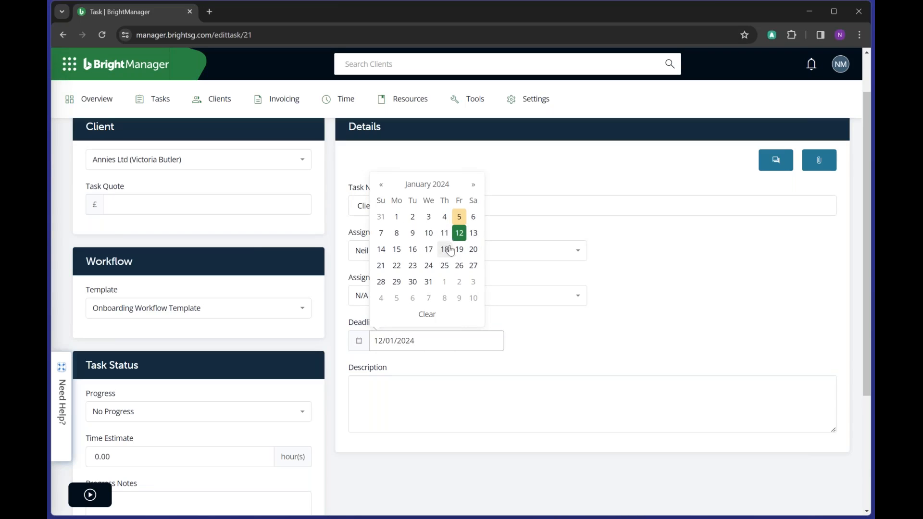
pyautogui.click(615, 292)
pyautogui.scroll(-3, 699, 390)
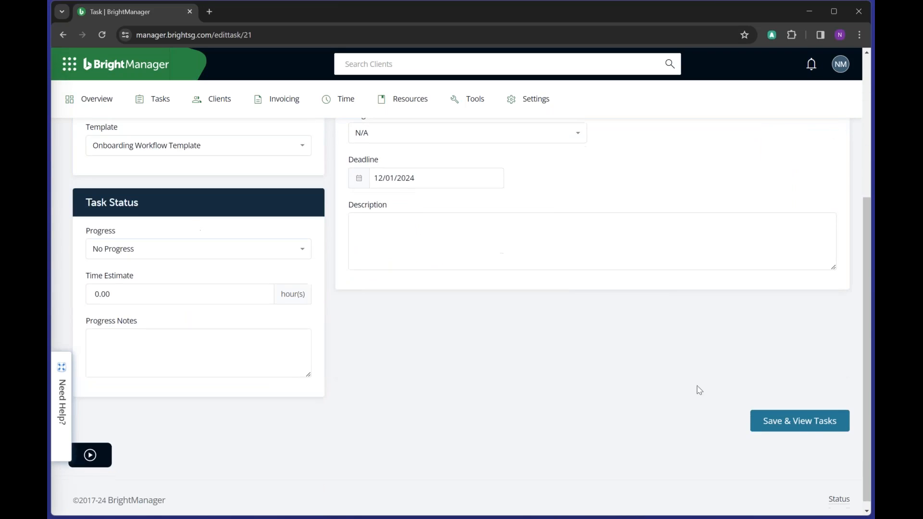
pyautogui.click(809, 425)
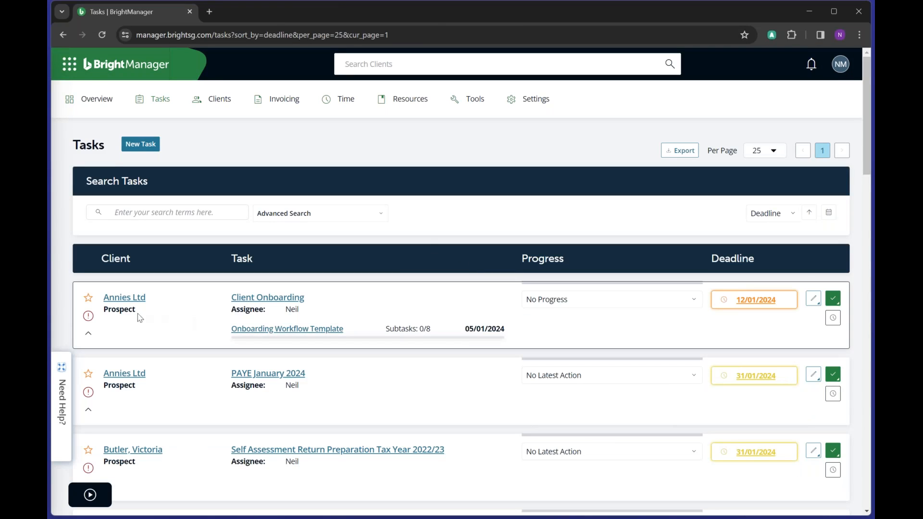
# - Expand the Annies Ltd Client Onboarding task to review its workflow subtasks, including missing ID Verification
pyautogui.moveTo(498, 327)
pyautogui.click(88, 334)
pyautogui.scroll(-6, 454, 351)
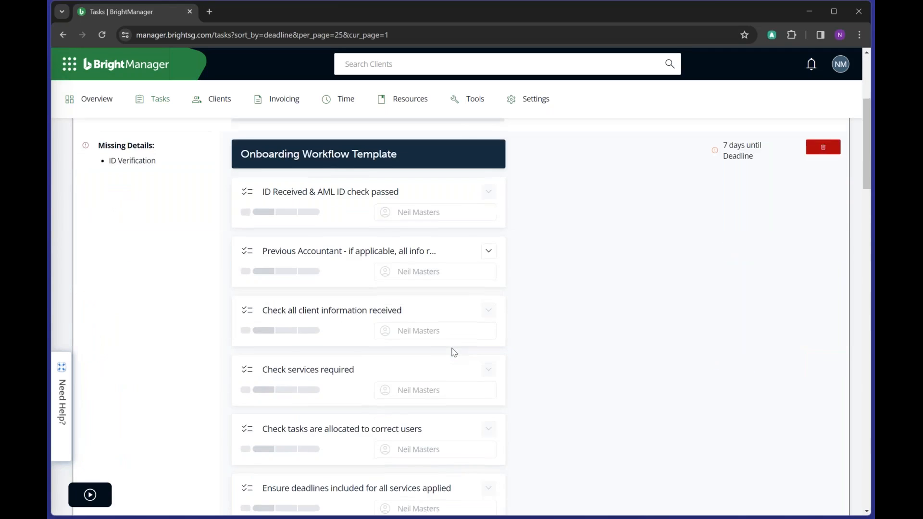
pyautogui.scroll(-3, 454, 354)
pyautogui.scroll(7, 452, 354)
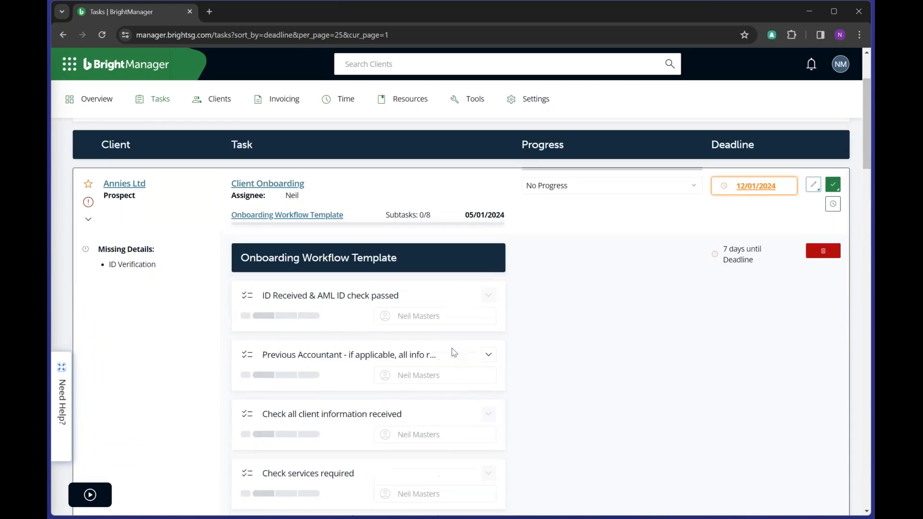
pyautogui.scroll(2, 452, 354)
pyautogui.scroll(-1, 449, 356)
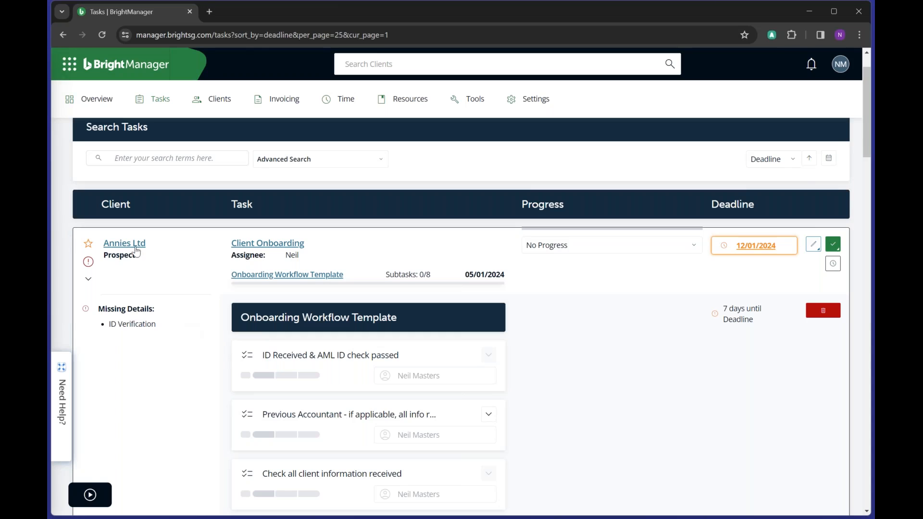
# - Open the Annies Ltd client record in a new tab and review its Main Contact details
pyautogui.click(135, 245)
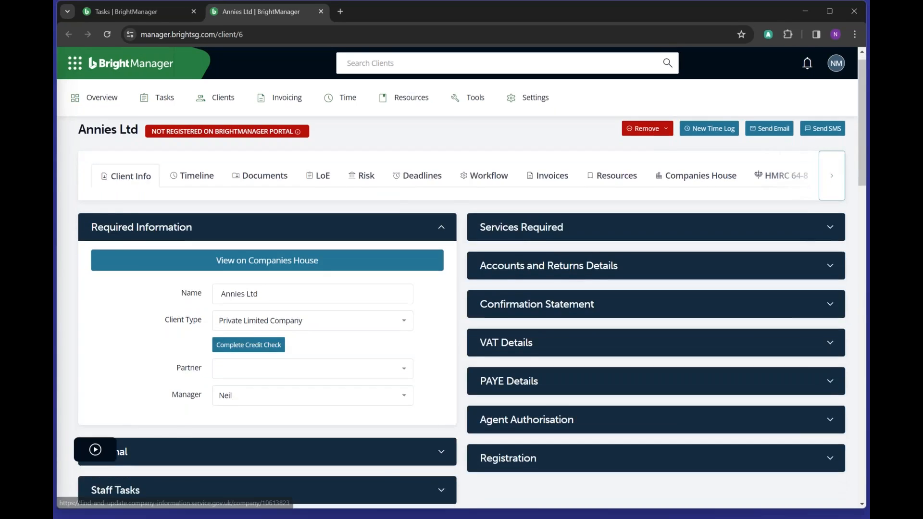
pyautogui.scroll(-10, 404, 315)
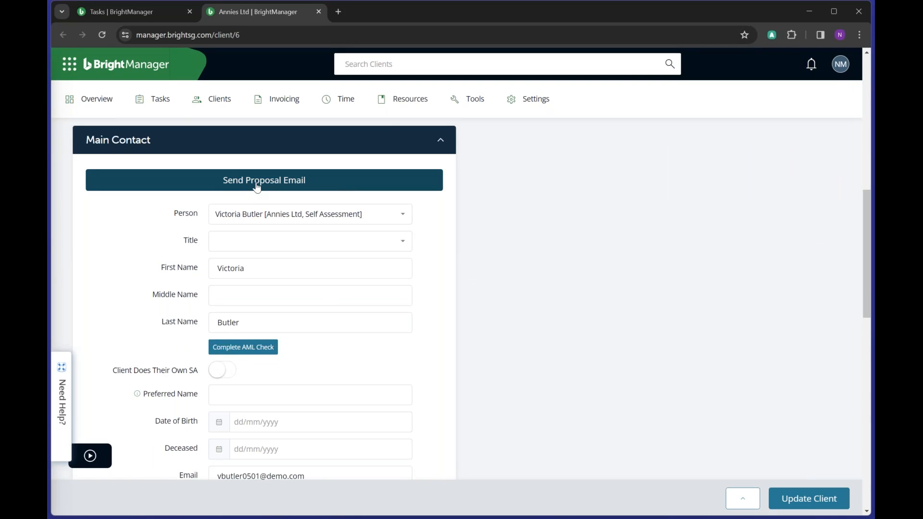
pyautogui.scroll(-1, 316, 328)
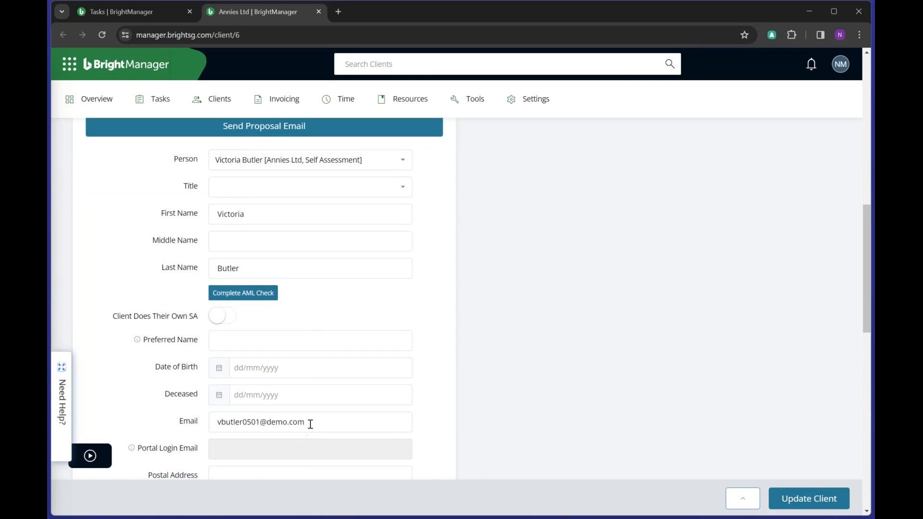
pyautogui.moveTo(309, 423); pyautogui.dragTo(166, 424)
pyautogui.click(112, 283)
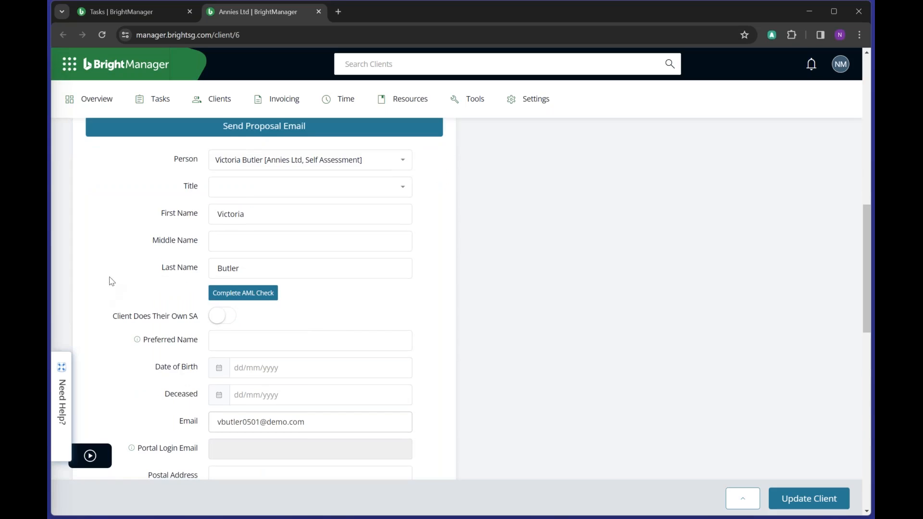
pyautogui.scroll(2, 466, 223)
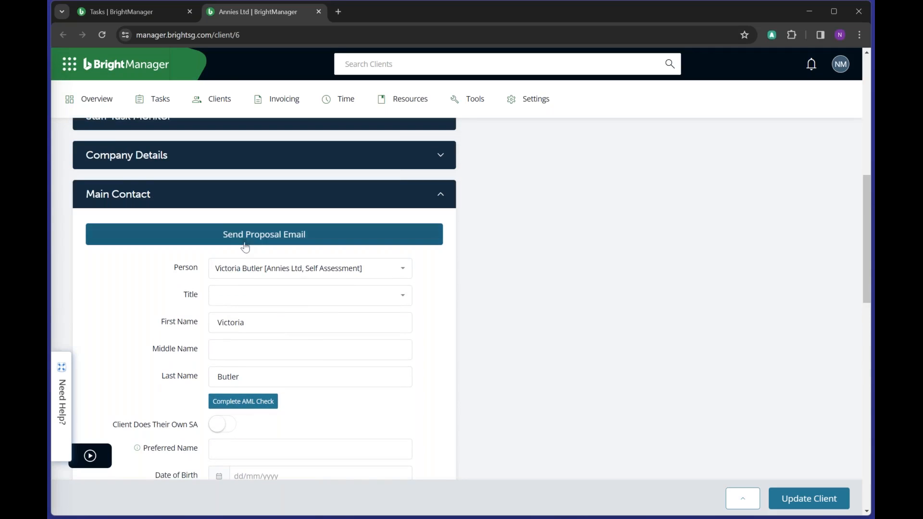
# - Open the Send Proposal email draft for Annies Ltd and read through it
pyautogui.click(247, 240)
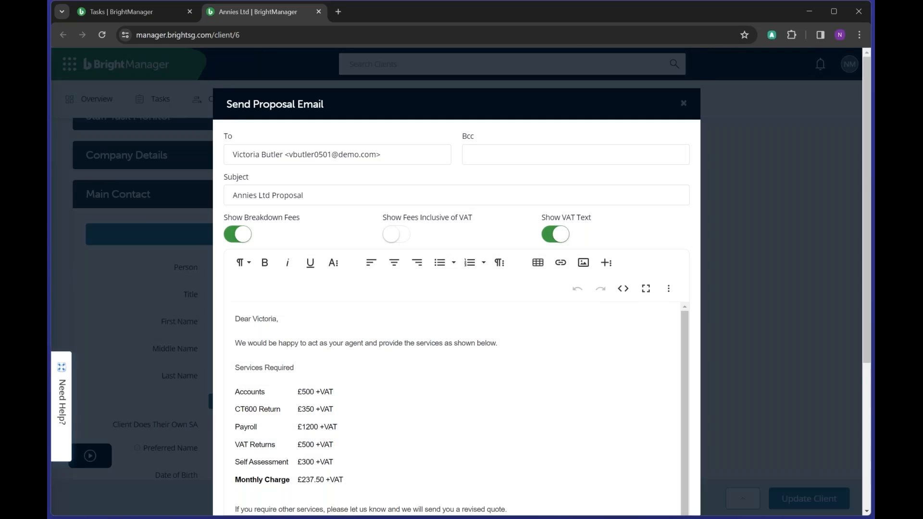
pyautogui.scroll(-1, 370, 254)
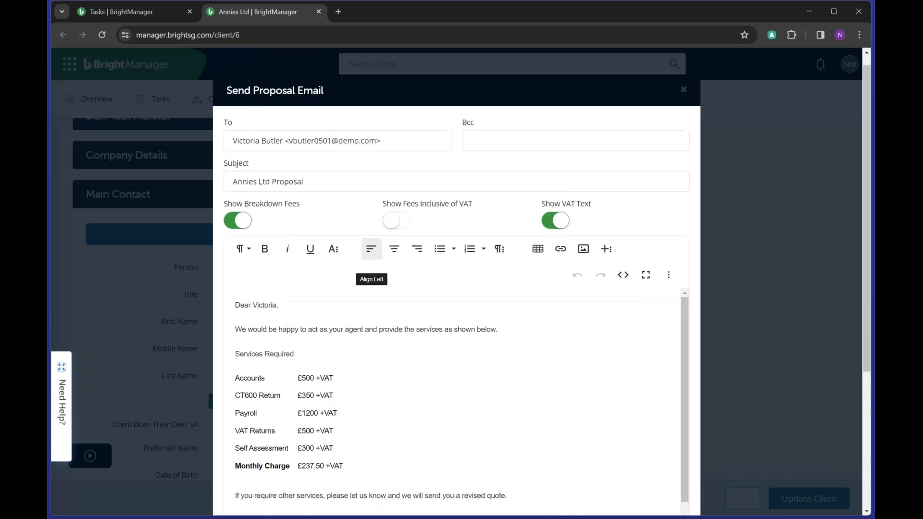
pyautogui.scroll(-2, 739, 198)
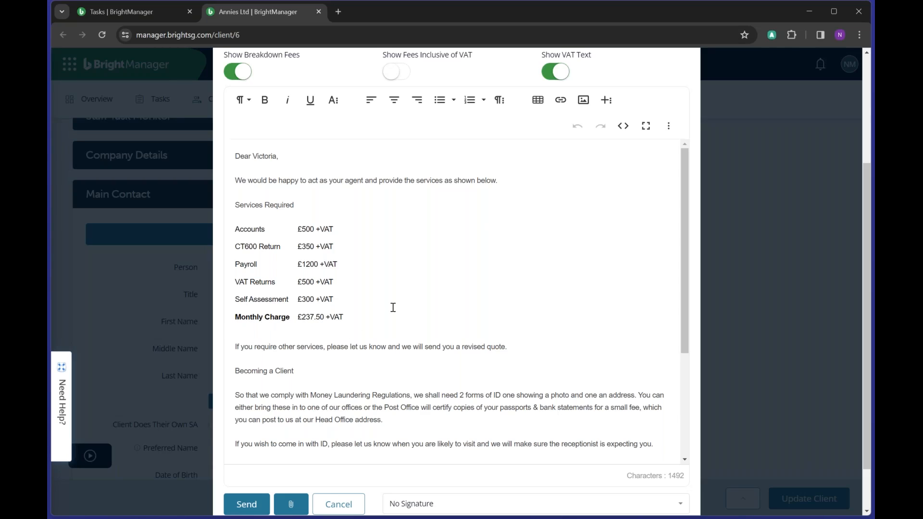
pyautogui.scroll(1, 392, 307)
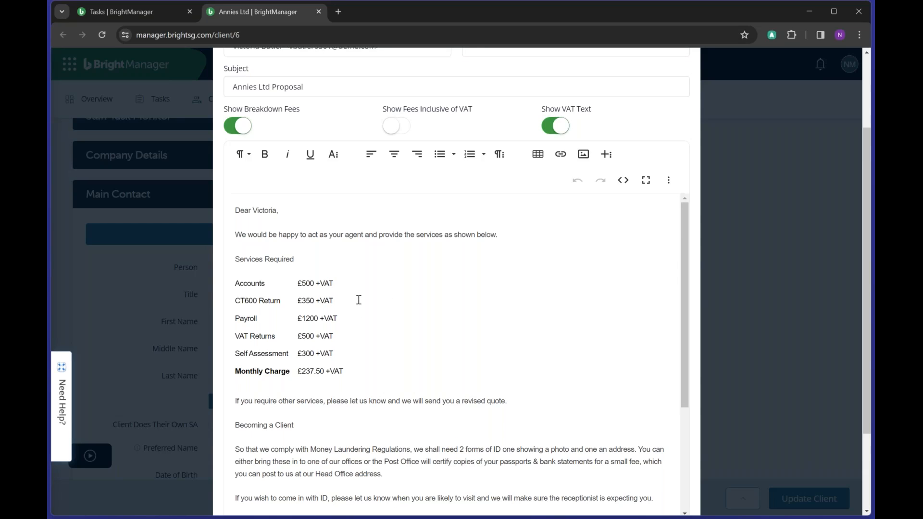
# - Turn off Show Breakdown Fees, keeping fees excluding VAT and the +VAT text shown
pyautogui.click(240, 128)
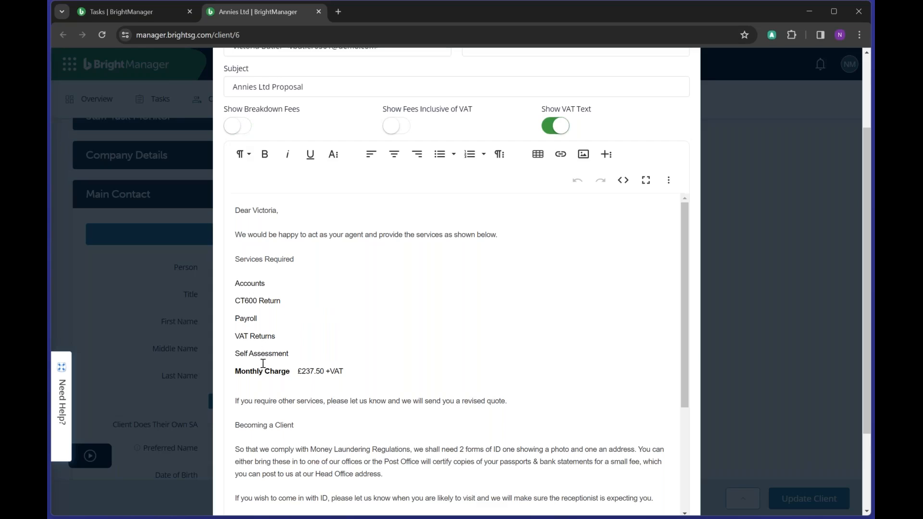
pyautogui.click(399, 130)
pyautogui.click(399, 130)
pyautogui.click(552, 129)
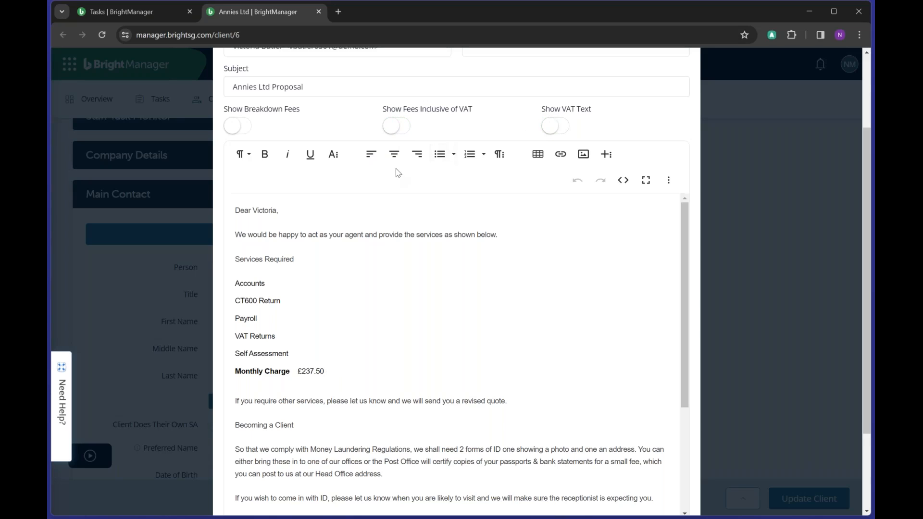
pyautogui.click(557, 131)
pyautogui.scroll(1, 527, 295)
pyautogui.scroll(-3, 527, 296)
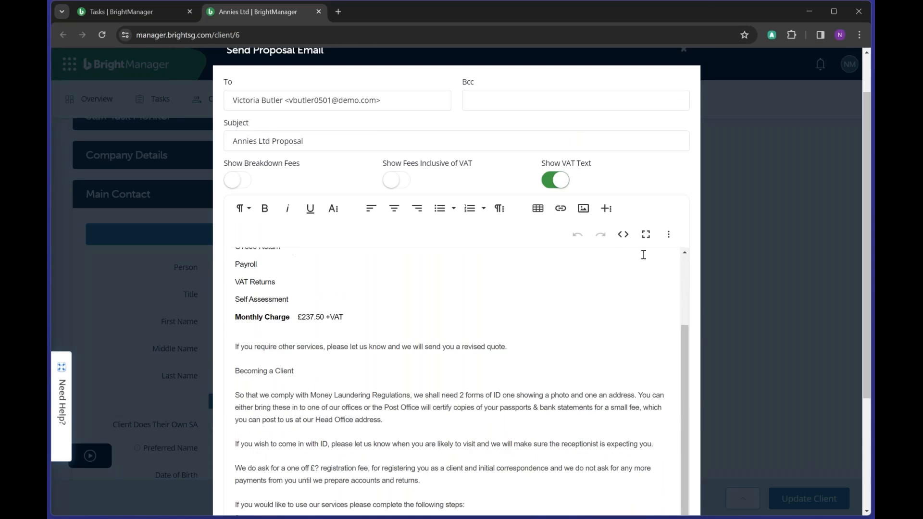
pyautogui.scroll(-2, 665, 200)
pyautogui.scroll(-1, 527, 316)
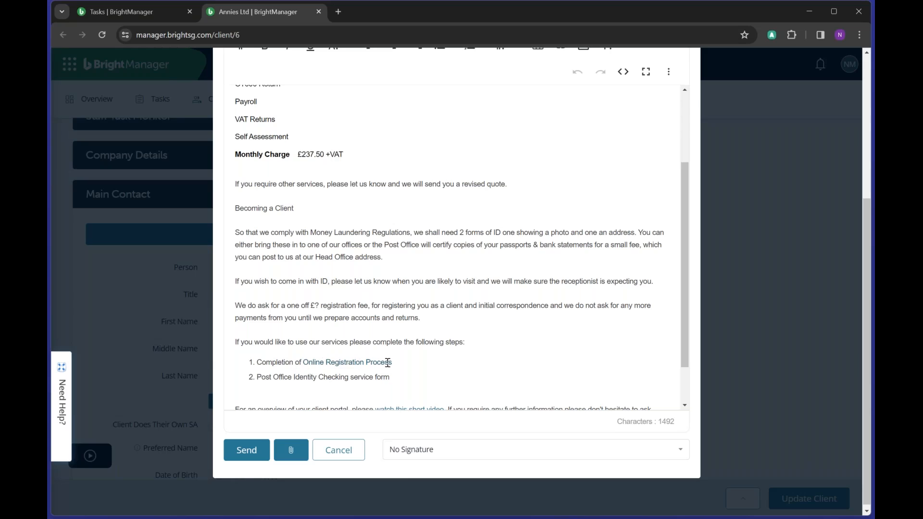
# - Open the Online Registration Process link in an incognito window and dismiss the cookie notice
pyautogui.rightClick(328, 364)
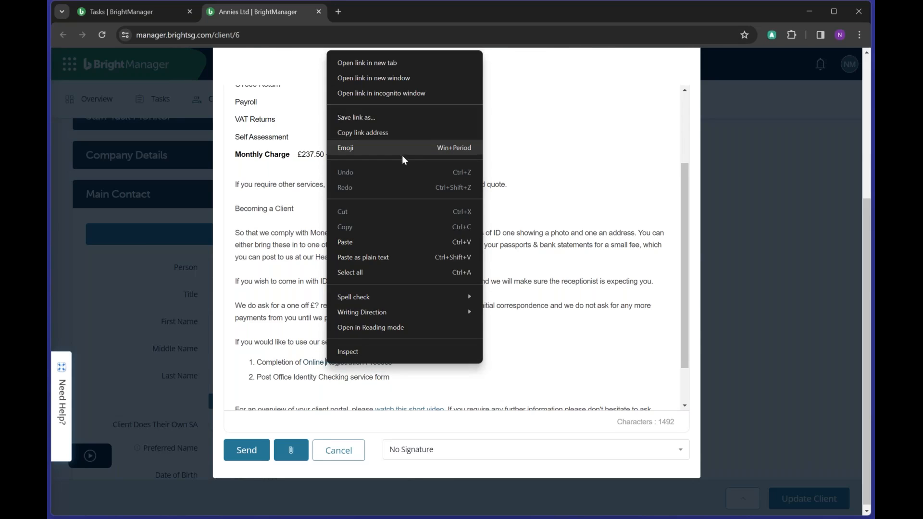
pyautogui.click(391, 93)
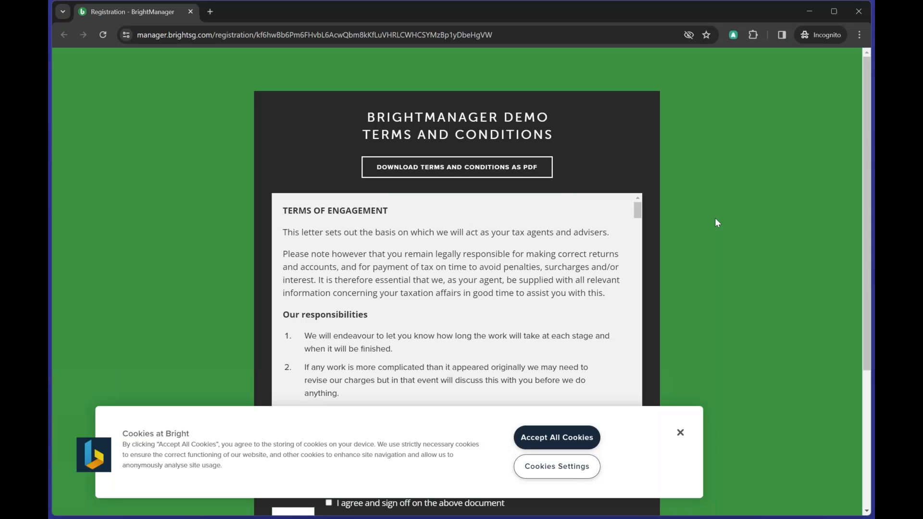
pyautogui.click(771, 11)
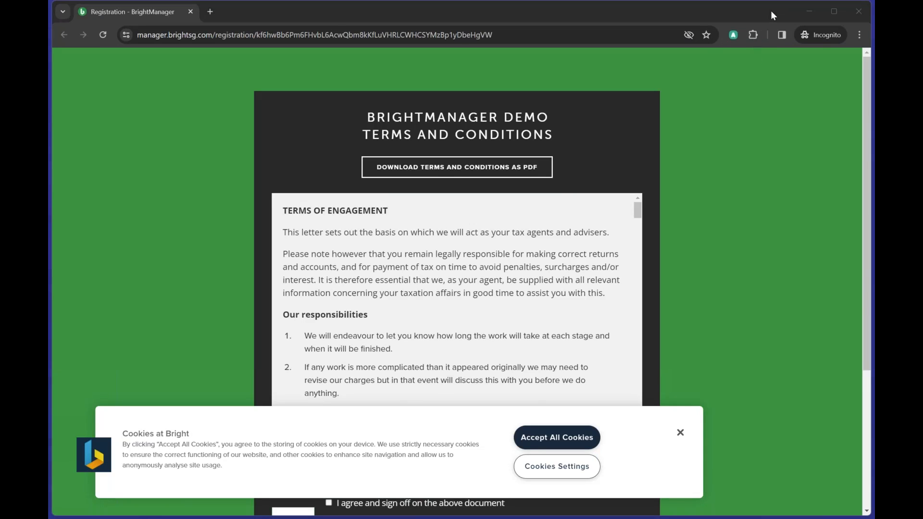
pyautogui.click(681, 433)
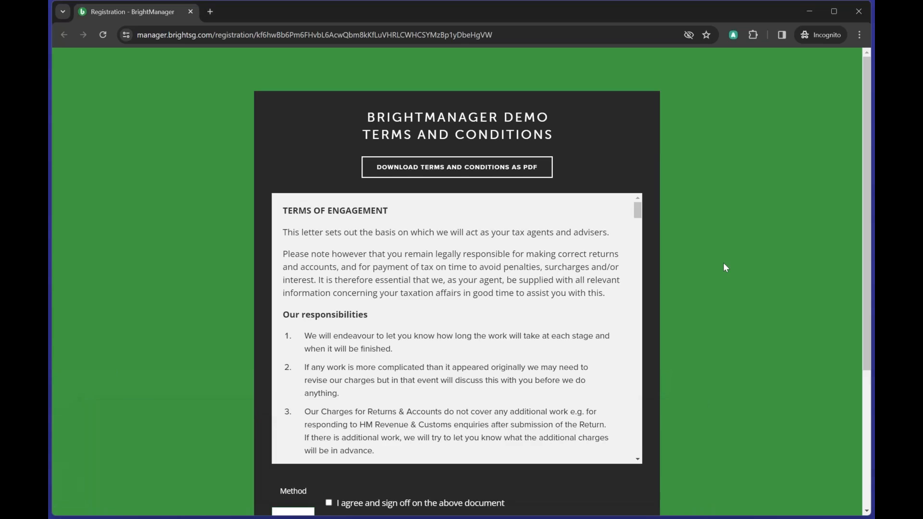
# - Tick the terms sign-off agreement, enter the client's printed name, and sign the document
pyautogui.scroll(-1, 731, 267)
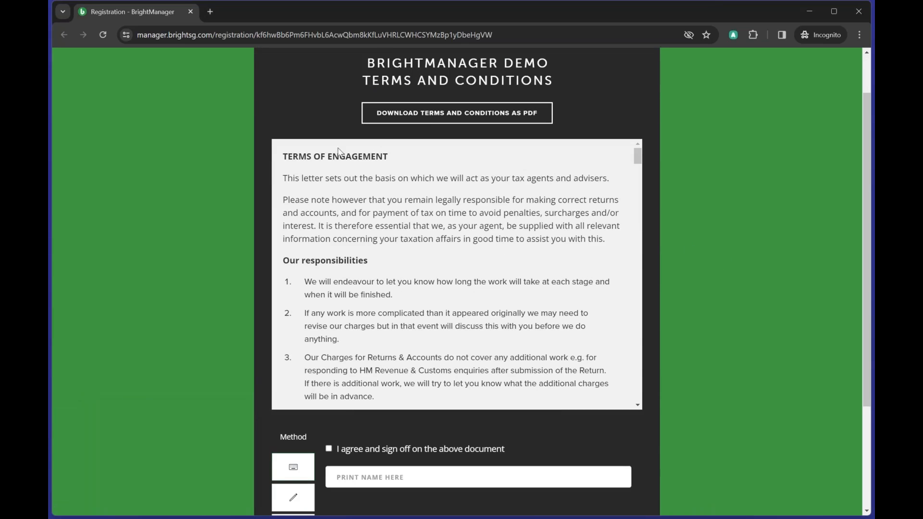
pyautogui.moveTo(281, 157); pyautogui.dragTo(627, 404)
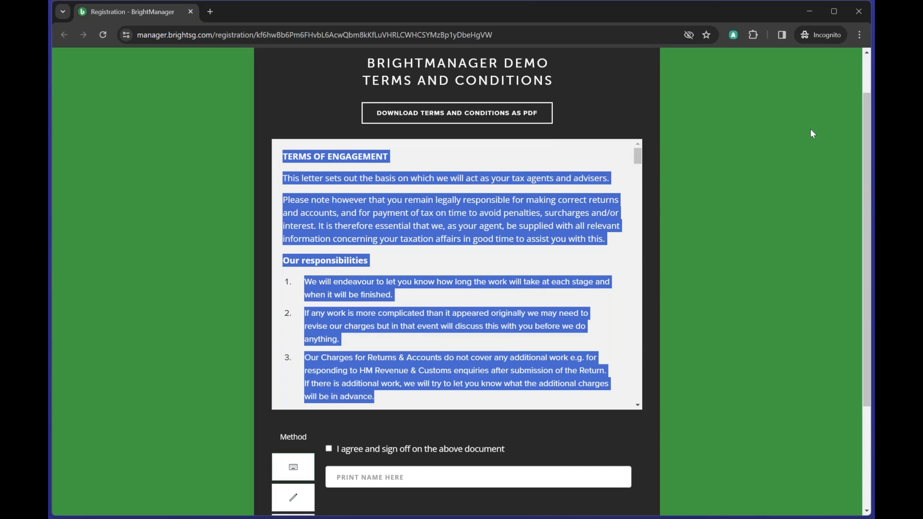
pyautogui.click(731, 182)
pyautogui.scroll(-3, 732, 183)
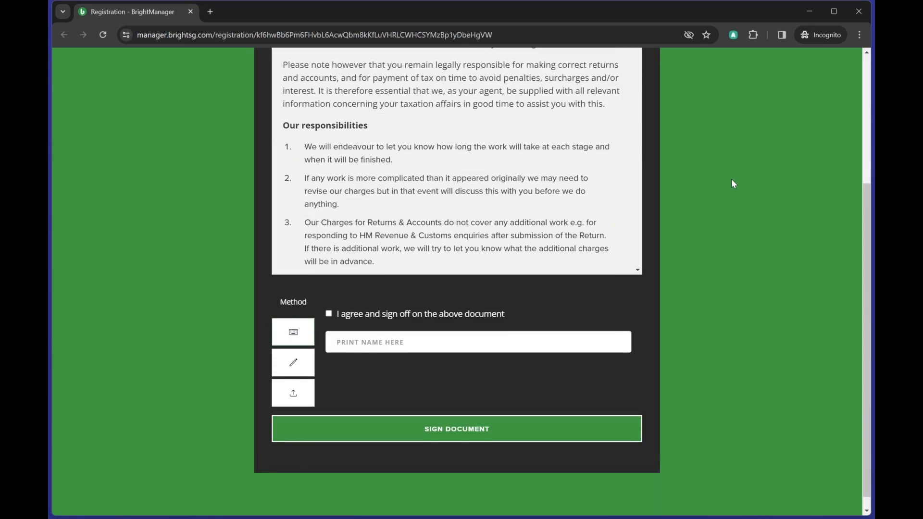
pyautogui.scroll(1, 733, 185)
pyautogui.click(327, 355)
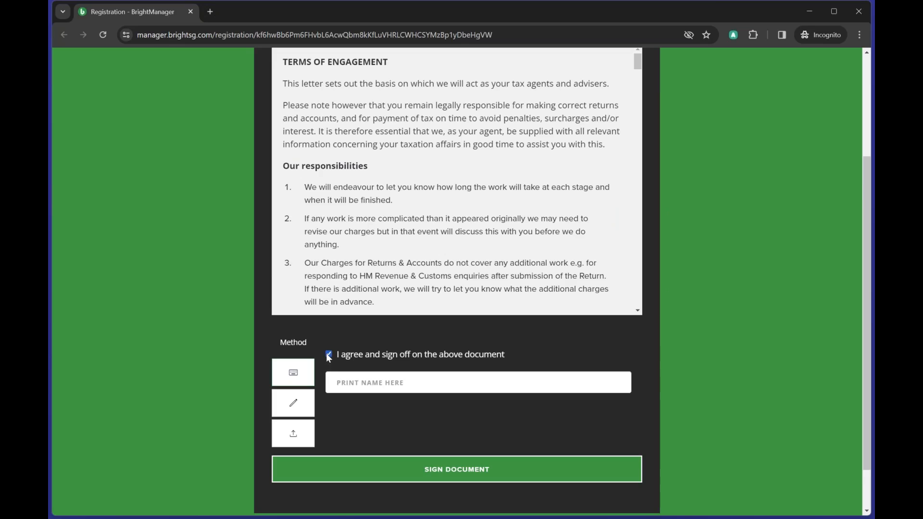
pyautogui.click(343, 379)
pyautogui.write('you')
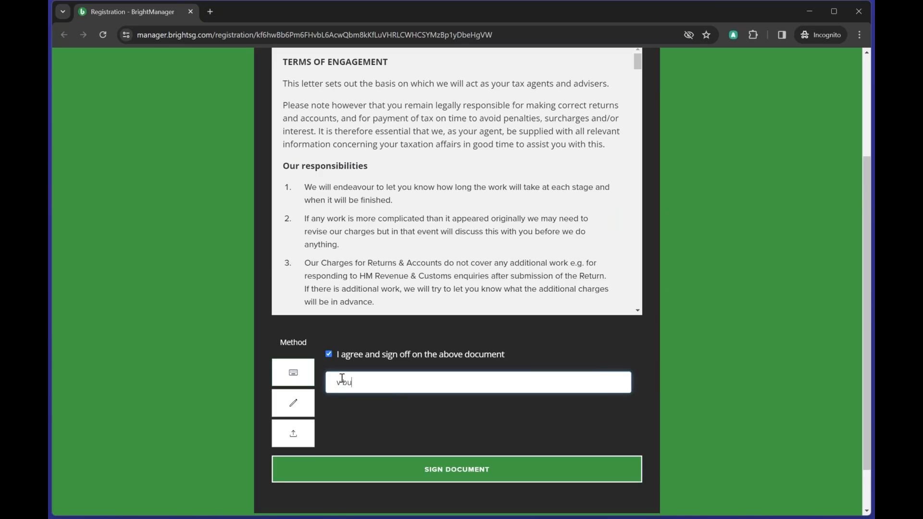
pyautogui.write('er')
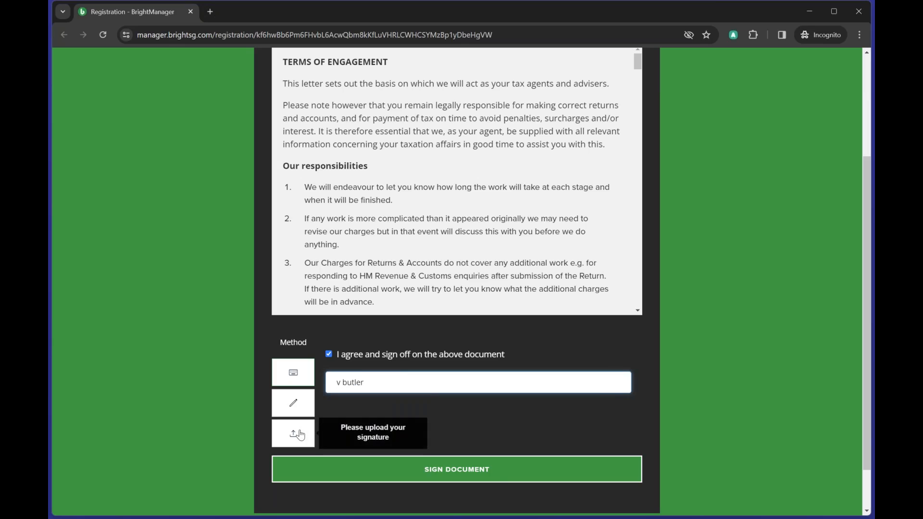
pyautogui.click(494, 471)
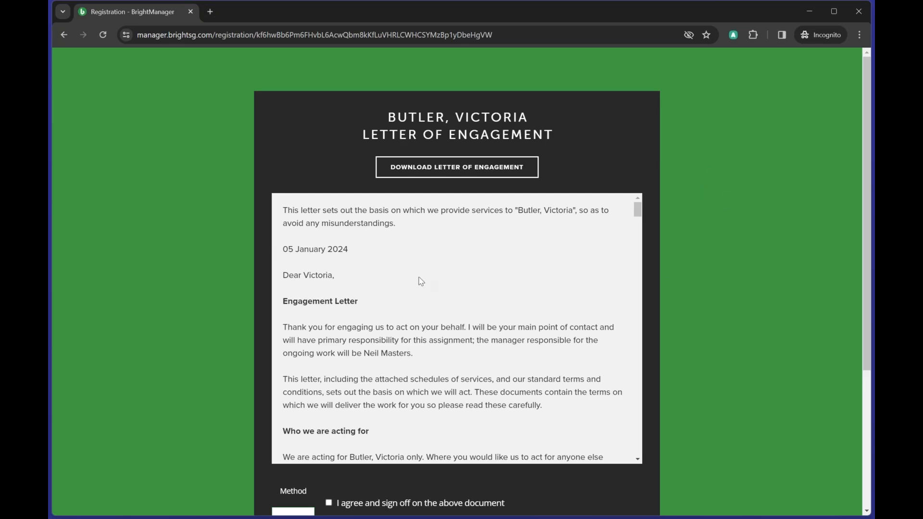
# - Tick the Letter of Engagement sign-off agreement and enter the client's printed name
pyautogui.moveTo(351, 359); pyautogui.dragTo(429, 352)
pyautogui.scroll(-10, 530, 294)
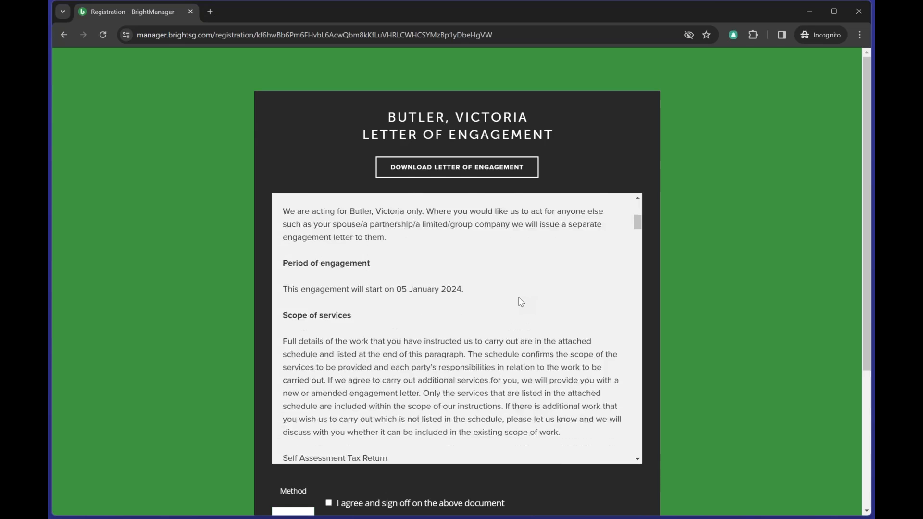
pyautogui.scroll(-8, 518, 303)
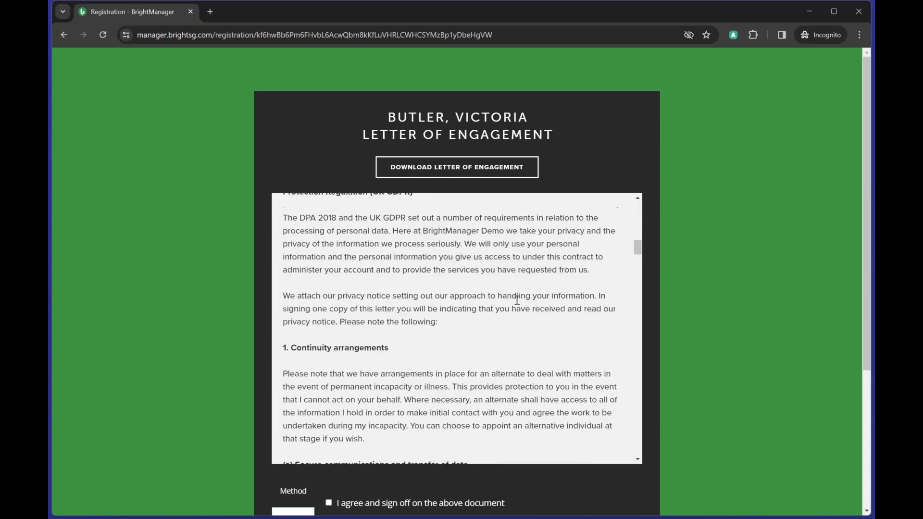
pyautogui.scroll(-2, 456, 329)
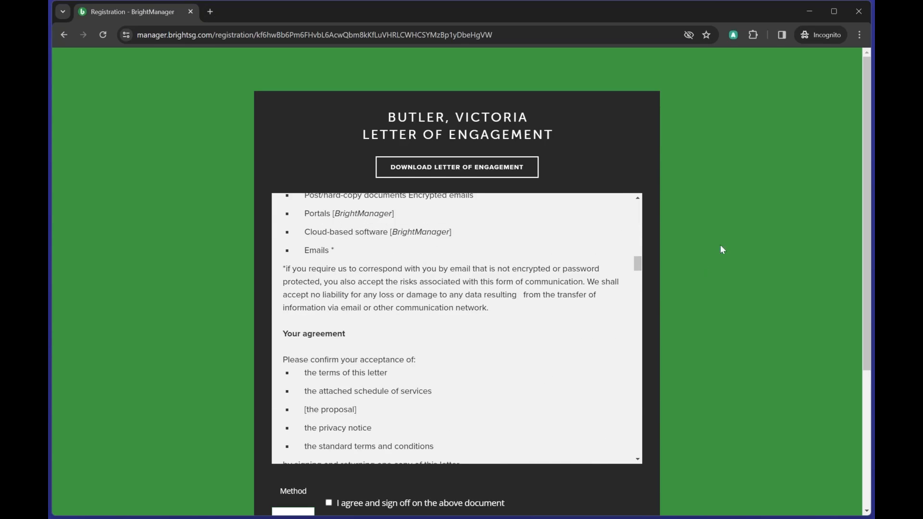
pyautogui.scroll(-4, 728, 219)
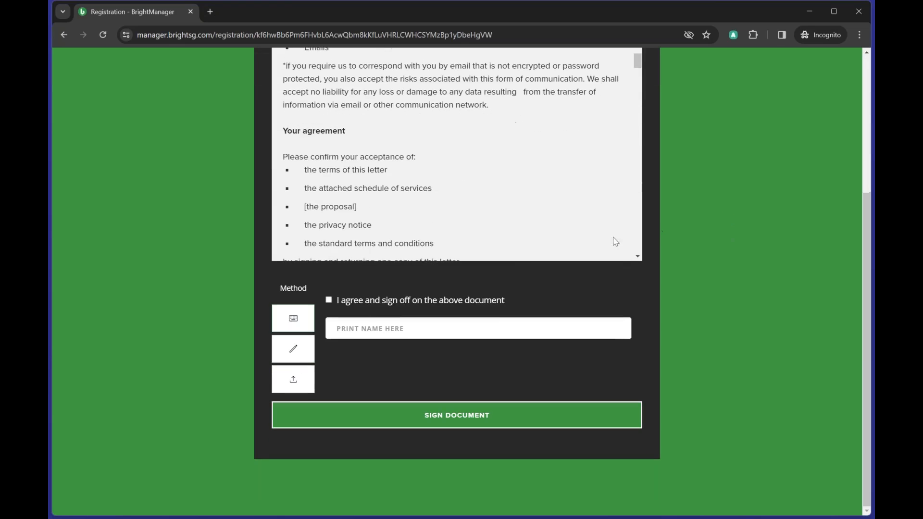
pyautogui.click(404, 299)
pyautogui.click(368, 327)
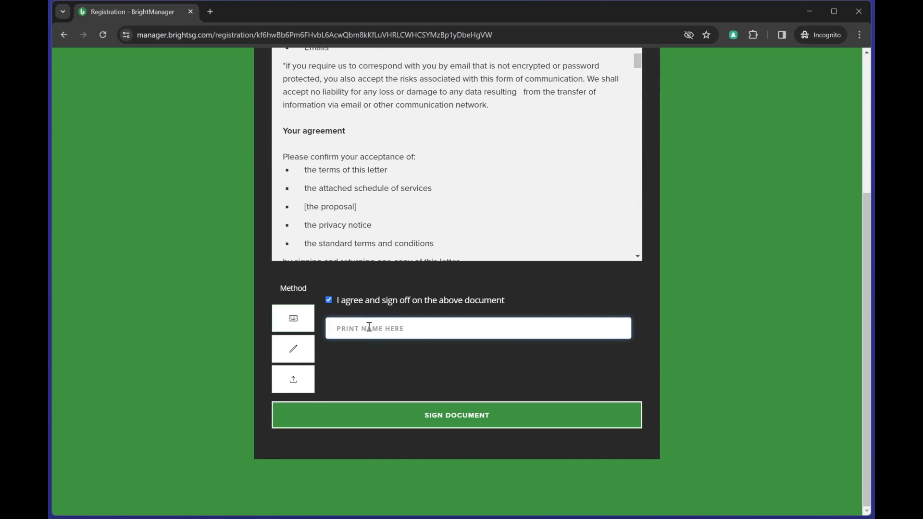
pyautogui.write('v butler')
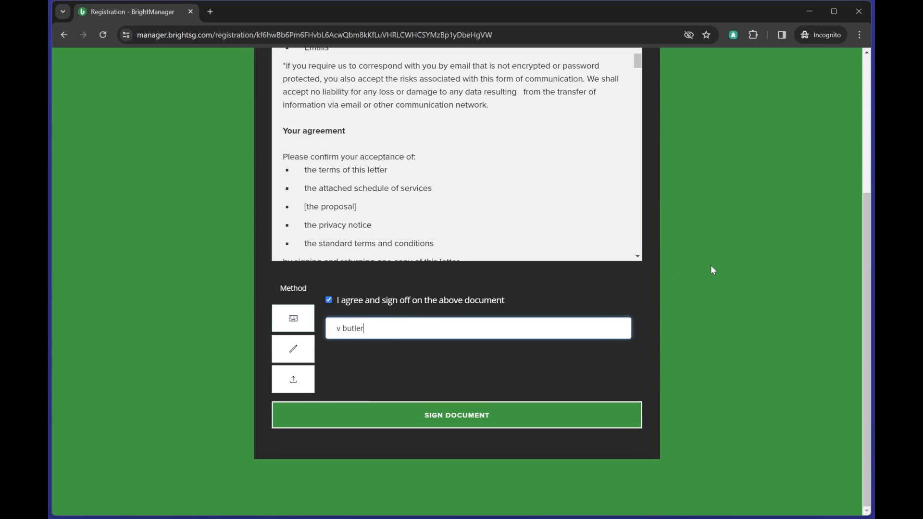
# - Review the letter once more and sign the Letter of Engagement
pyautogui.scroll(4, 712, 269)
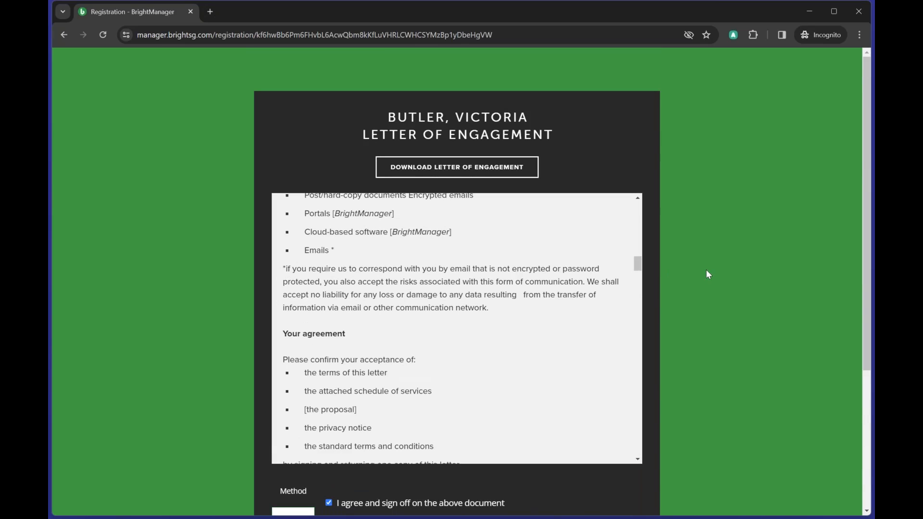
pyautogui.scroll(5, 593, 311)
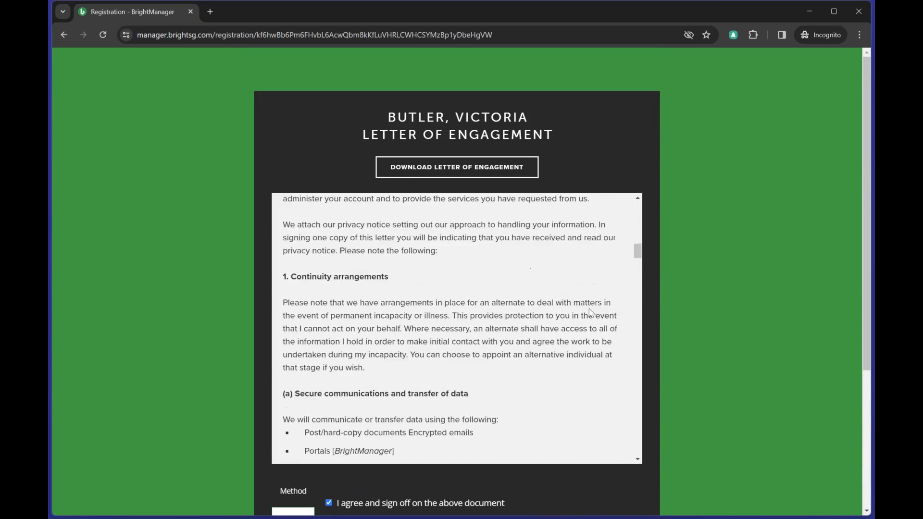
pyautogui.scroll(3, 591, 313)
pyautogui.scroll(-4, 794, 313)
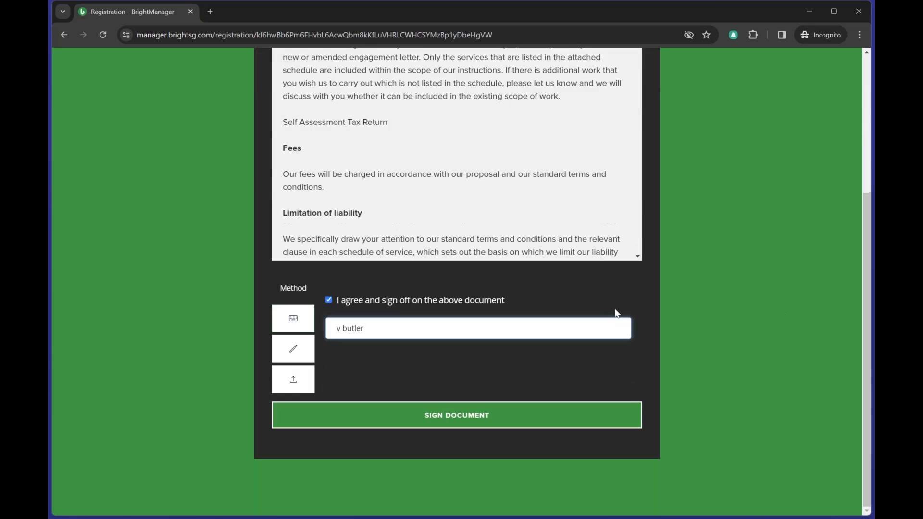
pyautogui.click(456, 413)
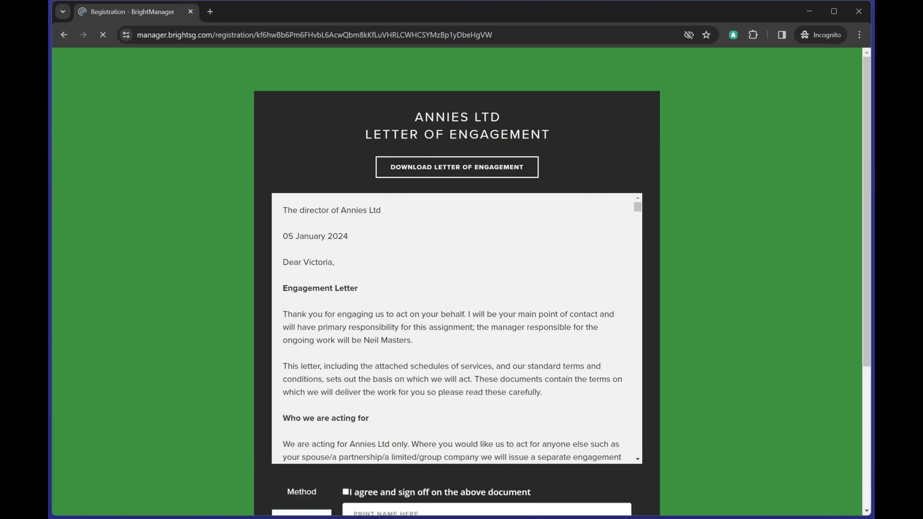
# - Read through the Annies Ltd letter of engagement, including its list of services in scope
pyautogui.moveTo(409, 117); pyautogui.dragTo(550, 119)
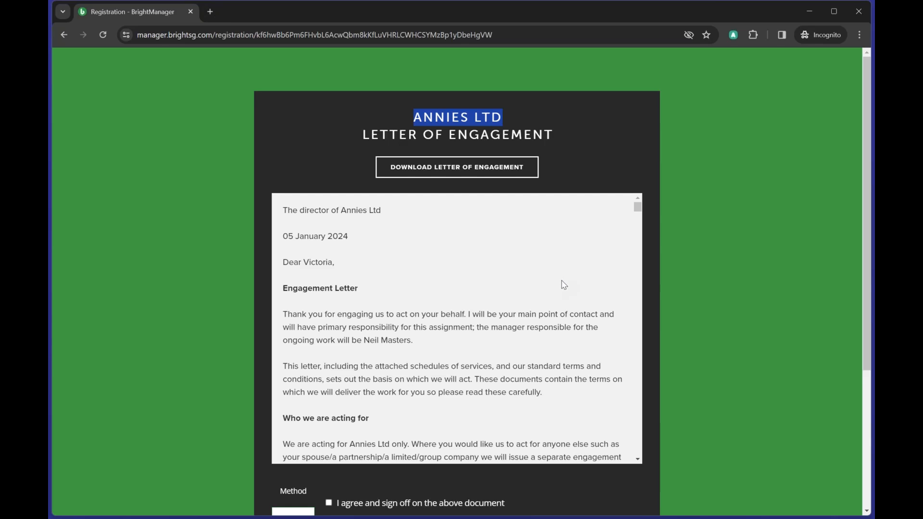
pyautogui.scroll(-4, 561, 283)
pyautogui.scroll(-4, 562, 286)
pyautogui.scroll(2, 337, 348)
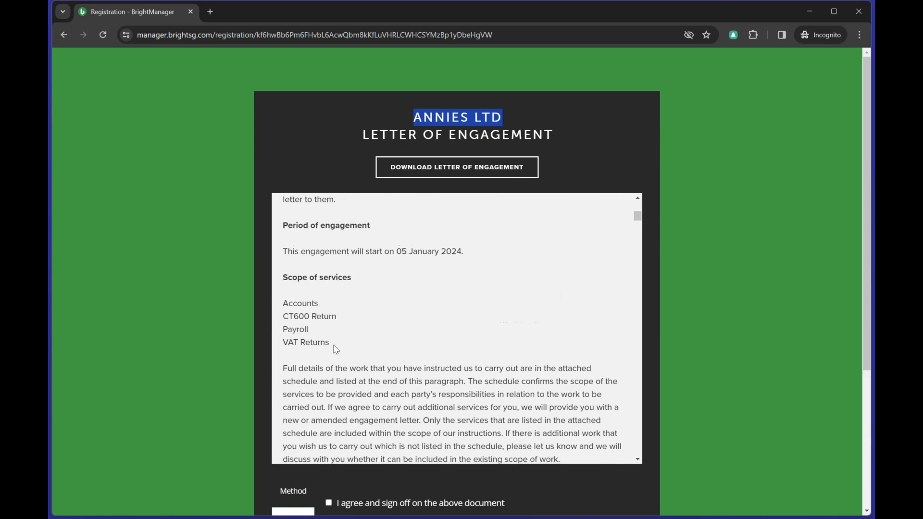
pyautogui.click(344, 347)
pyautogui.moveTo(344, 347); pyautogui.dragTo(283, 302)
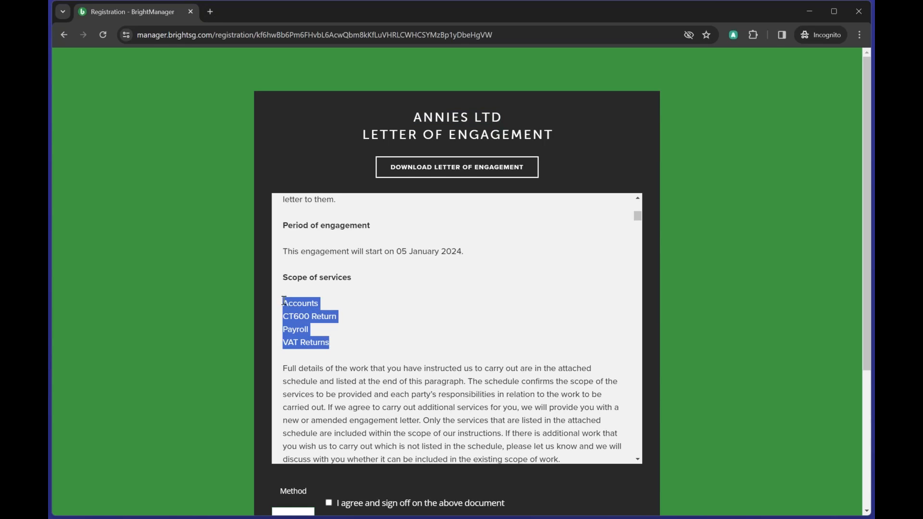
pyautogui.scroll(-12, 433, 345)
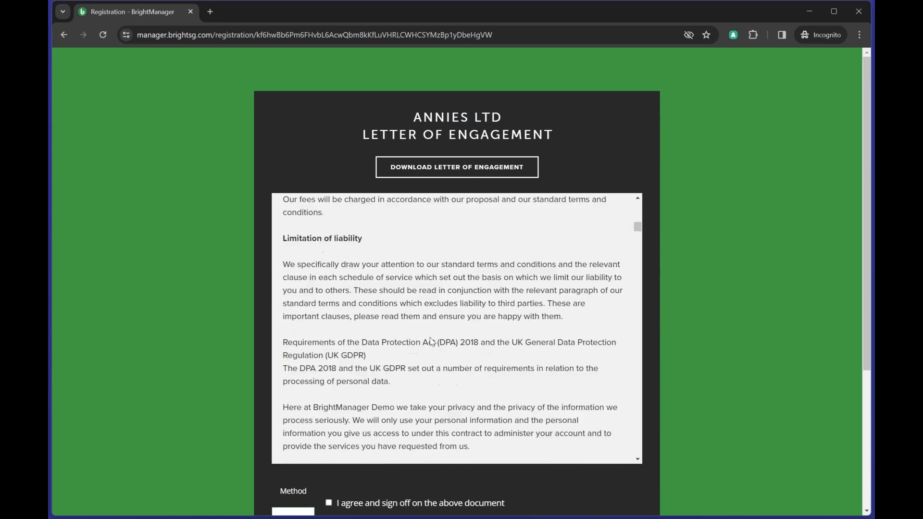
pyautogui.scroll(-15, 431, 338)
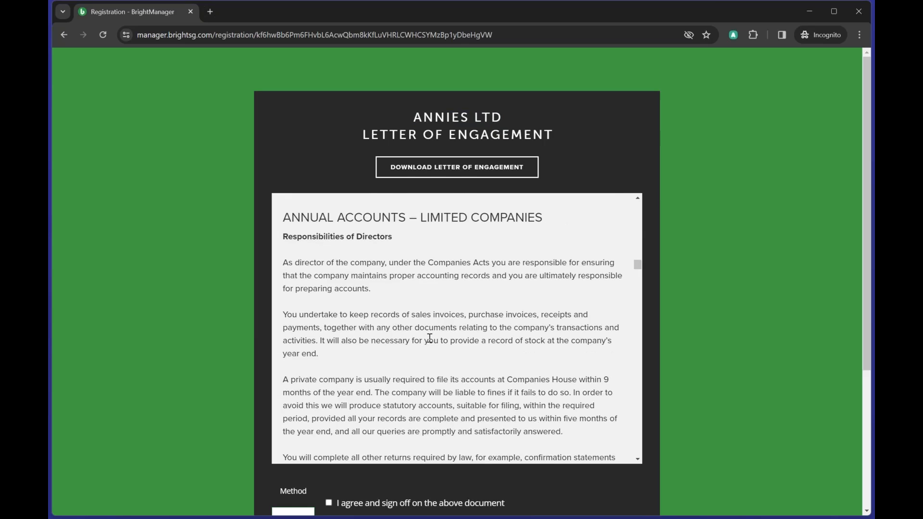
pyautogui.scroll(-2, 429, 338)
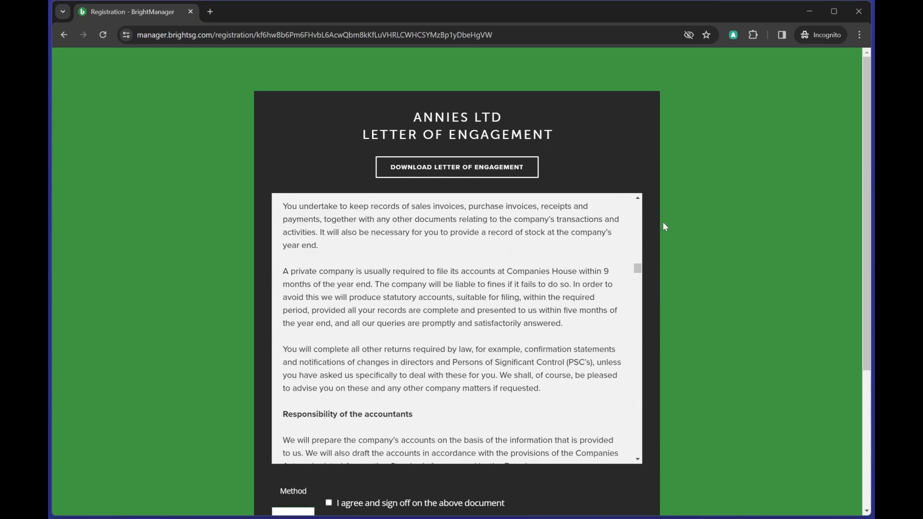
pyautogui.scroll(-4, 725, 240)
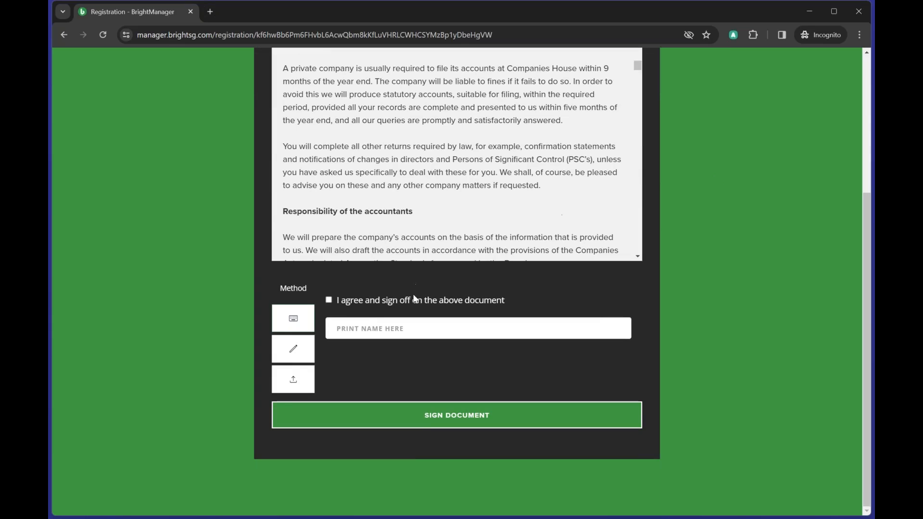
# - Agree to the Annies Ltd letter, enter the signer's printed name, and sign it
pyautogui.click(349, 306)
pyautogui.click(354, 320)
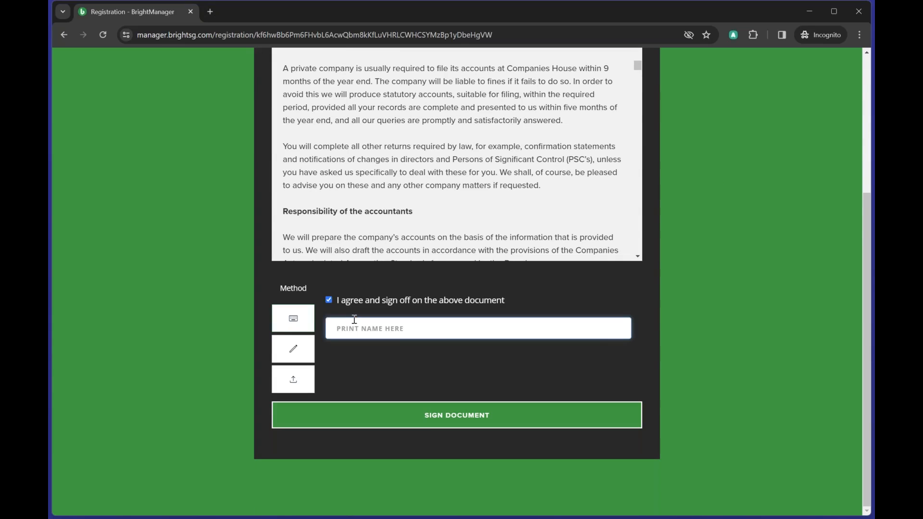
pyautogui.write('v butler')
pyautogui.click(419, 417)
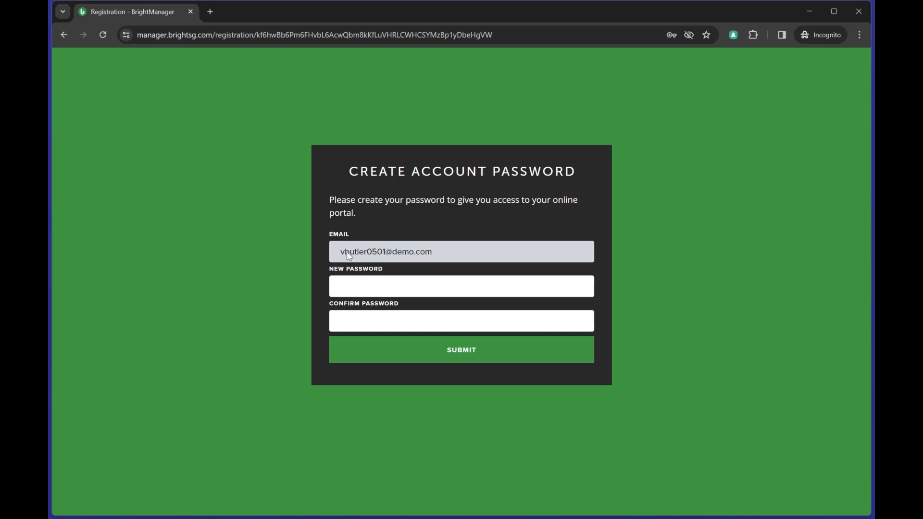
# - Enter a new account password, confirm it, and submit
pyautogui.moveTo(339, 252); pyautogui.dragTo(488, 243)
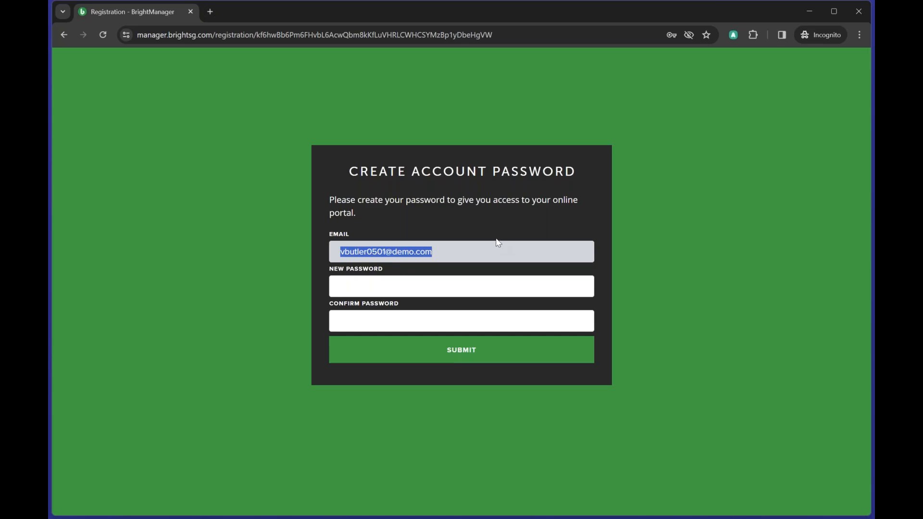
pyautogui.click(345, 289)
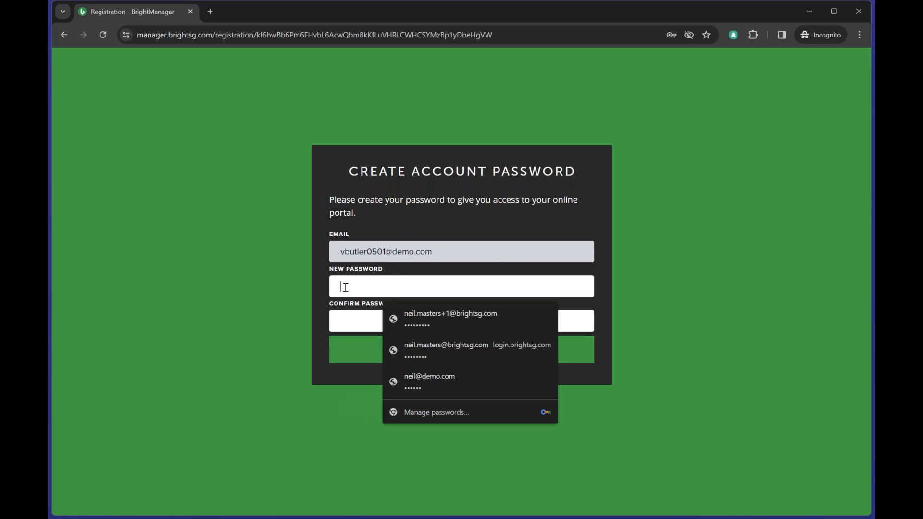
pyautogui.write('••••••')
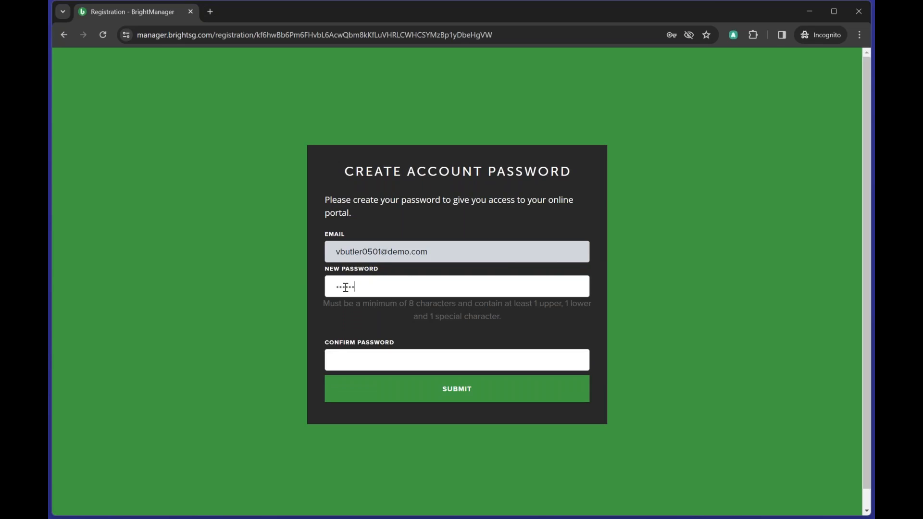
pyautogui.press('Tab')
pyautogui.write('••••••')
pyautogui.click(428, 395)
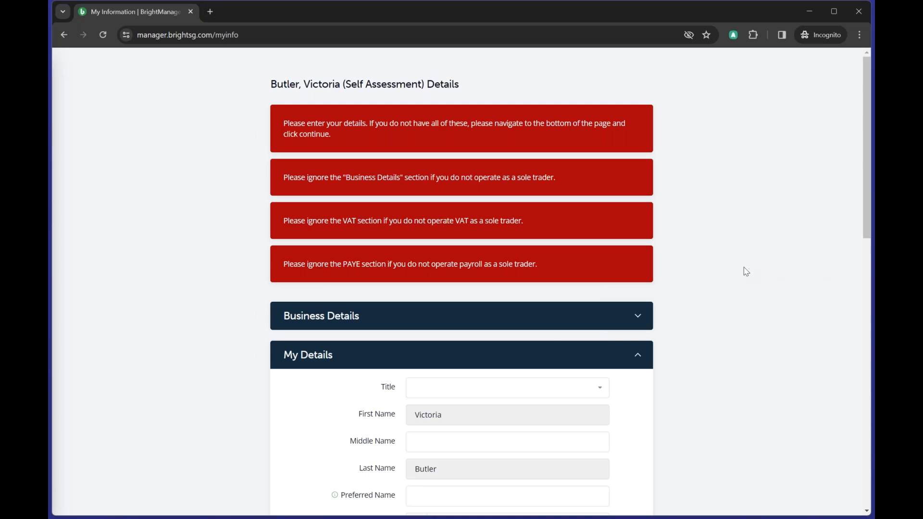
# - Fill in the client's NI number and mobile number on the My Information form
pyautogui.scroll(-5, 732, 262)
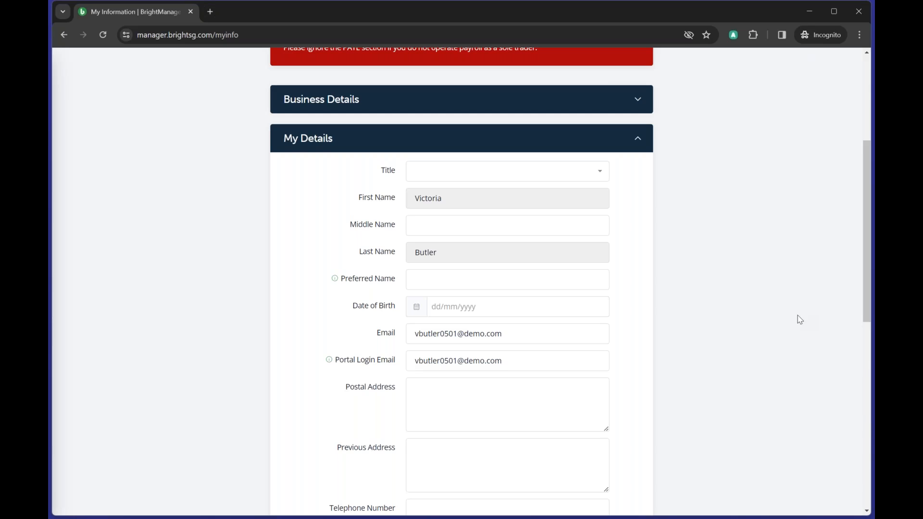
pyautogui.scroll(-1, 799, 317)
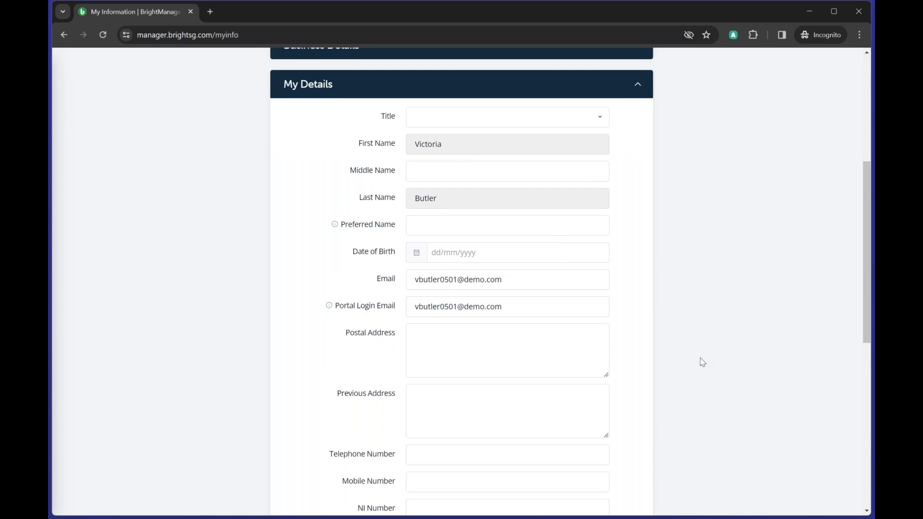
pyautogui.scroll(-5, 702, 330)
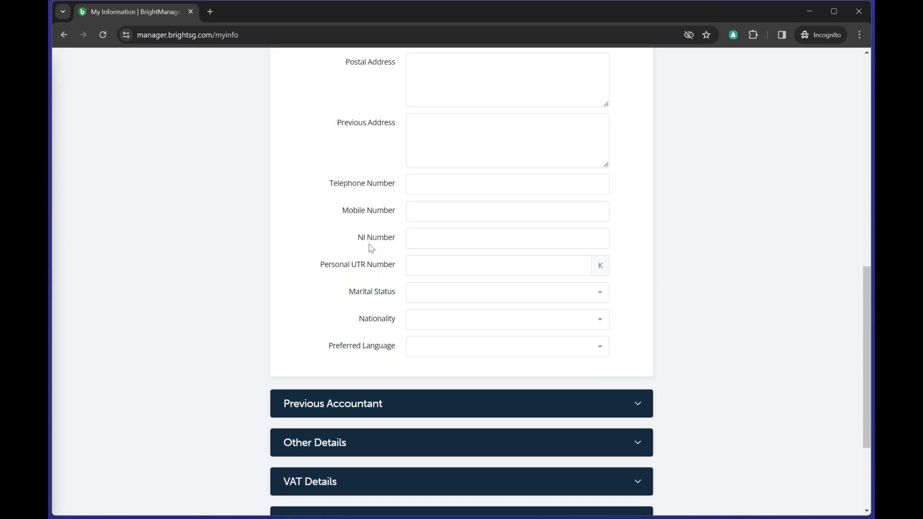
pyautogui.click(413, 241)
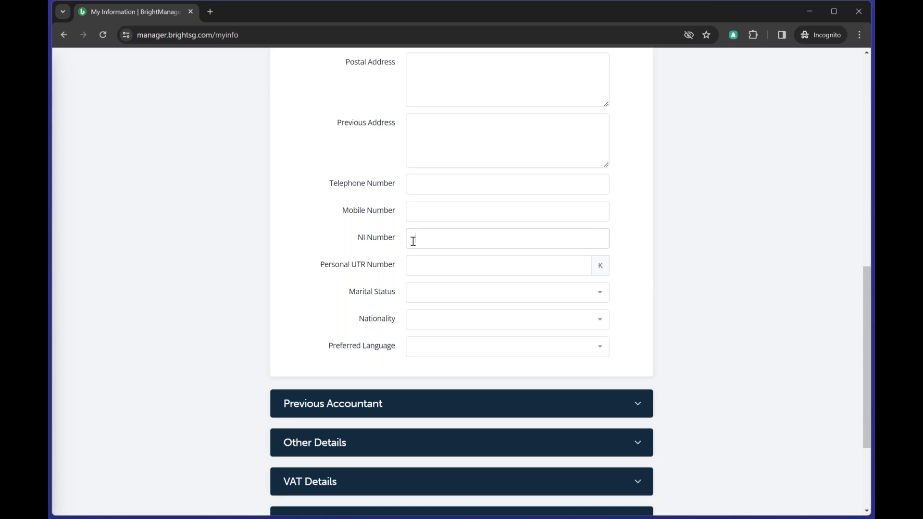
pyautogui.write('XXXXXXXXXXXXXXXXXX')
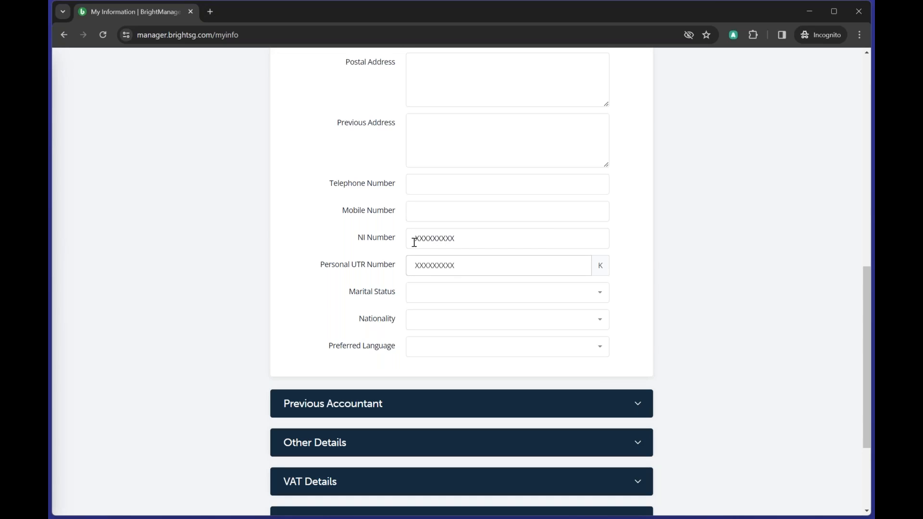
pyautogui.click(428, 204)
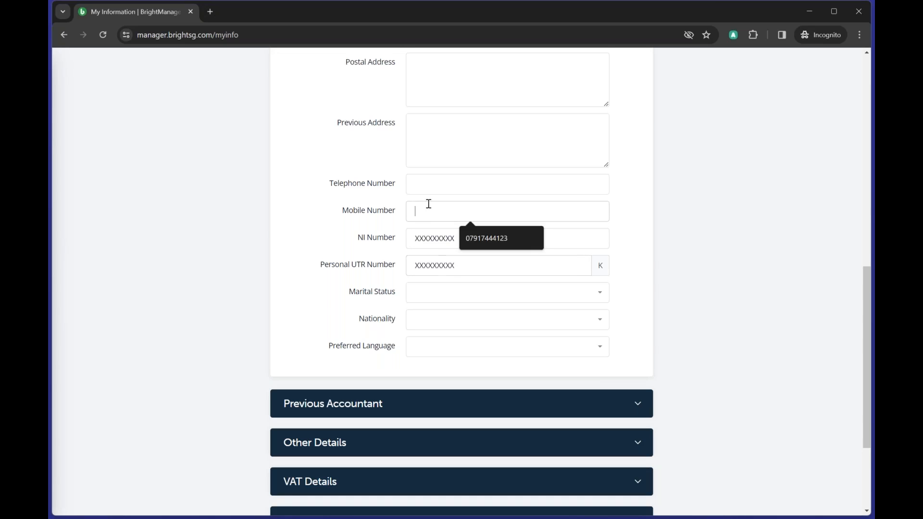
pyautogui.write('0777777777')
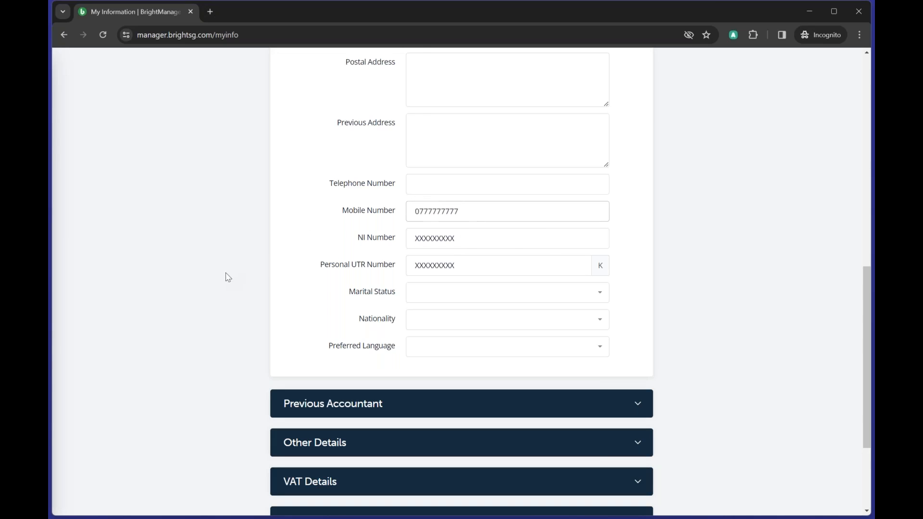
# - Add the previous accountant's e-mail address and save the Self Assessment details
pyautogui.scroll(-3, 802, 350)
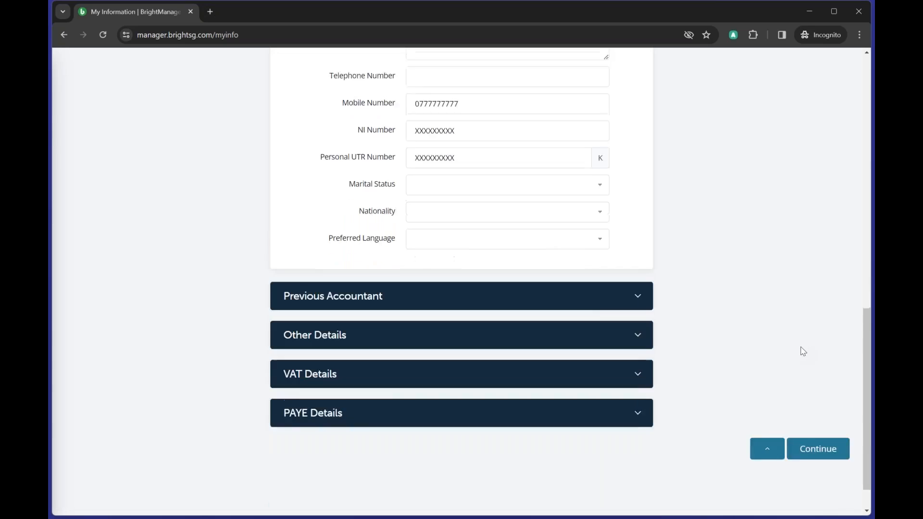
pyautogui.click(475, 254)
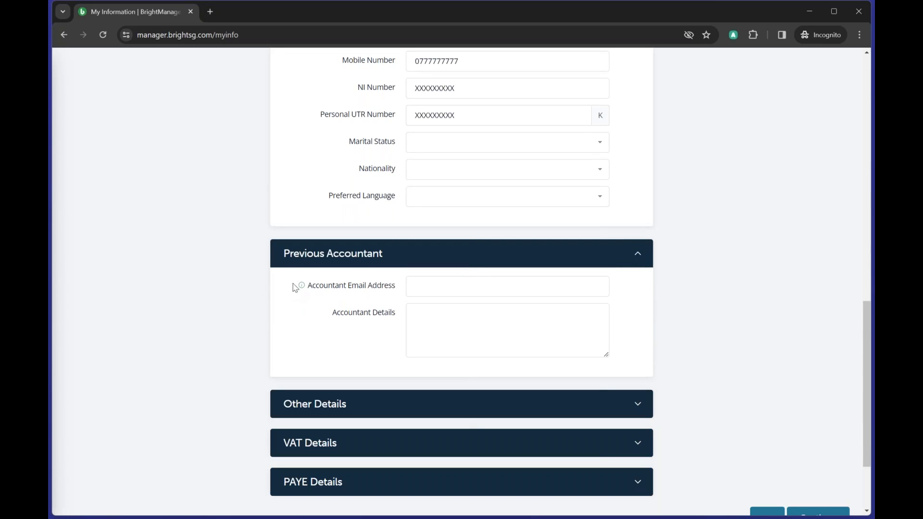
pyautogui.moveTo(339, 287)
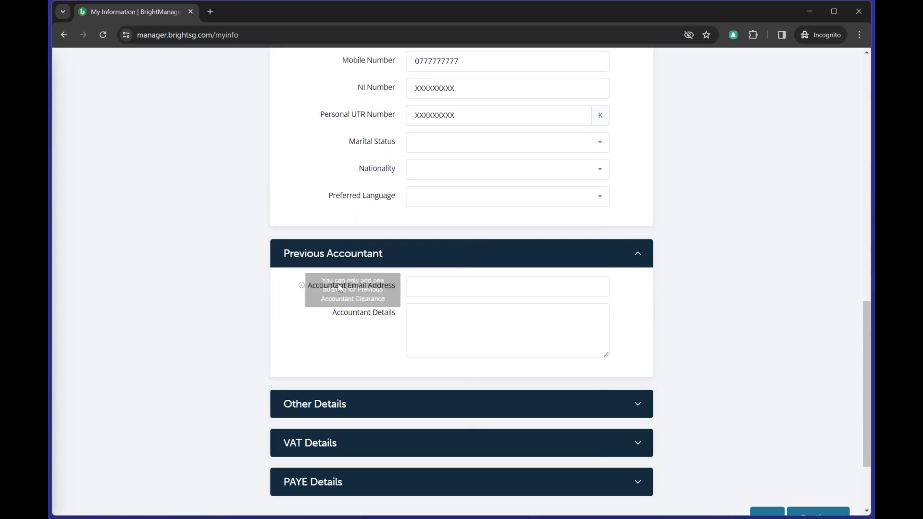
pyautogui.click(455, 288)
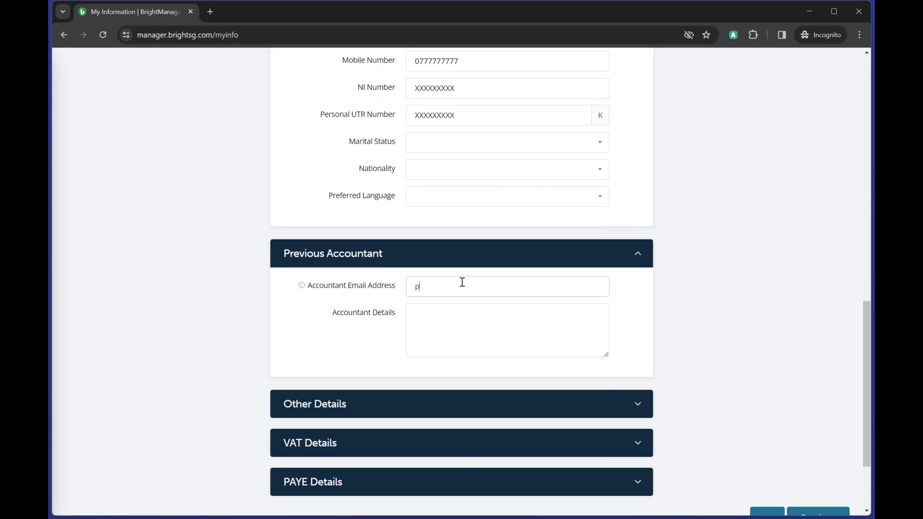
pyautogui.click(722, 294)
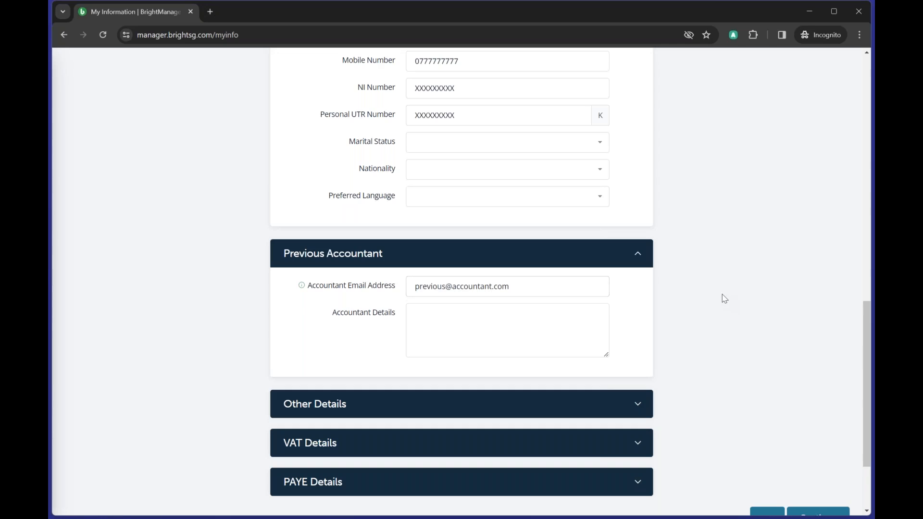
pyautogui.scroll(-2, 722, 298)
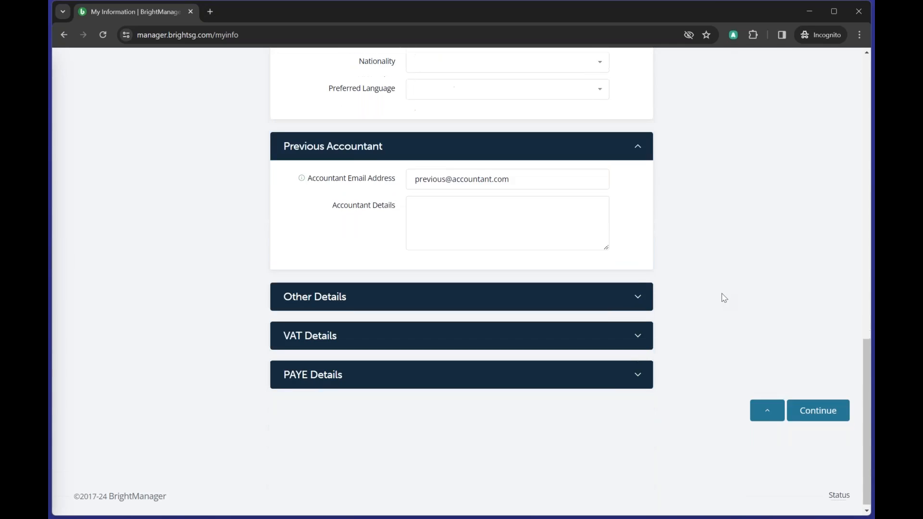
pyautogui.click(820, 415)
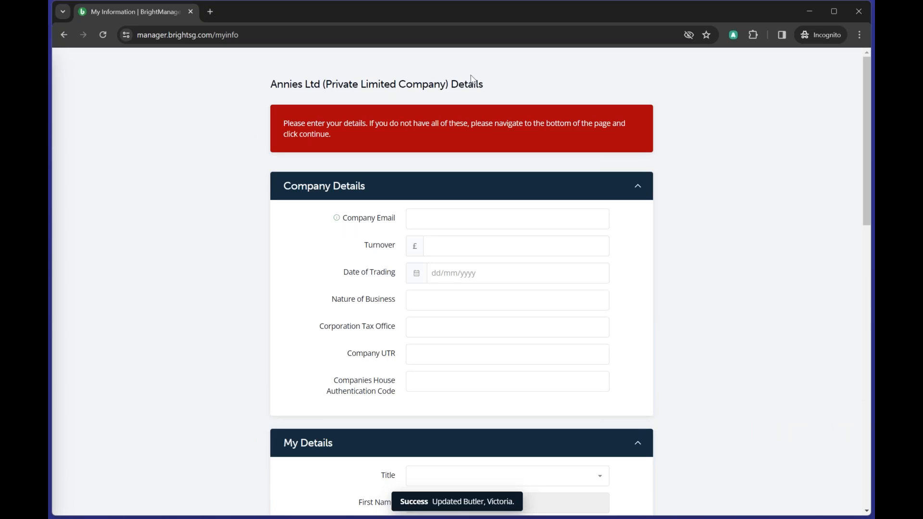
# - Enter the Annies Ltd Company UTR and save the company details
pyautogui.moveTo(270, 85); pyautogui.dragTo(465, 71)
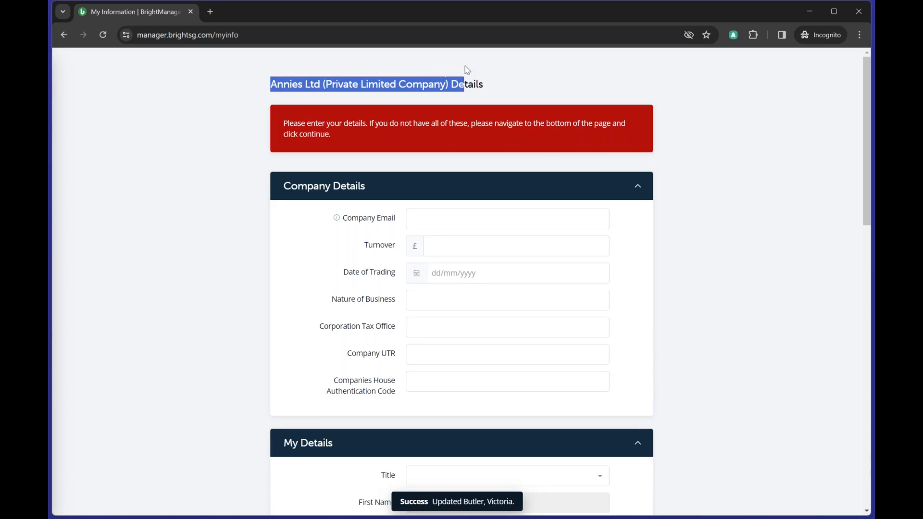
pyautogui.click(730, 240)
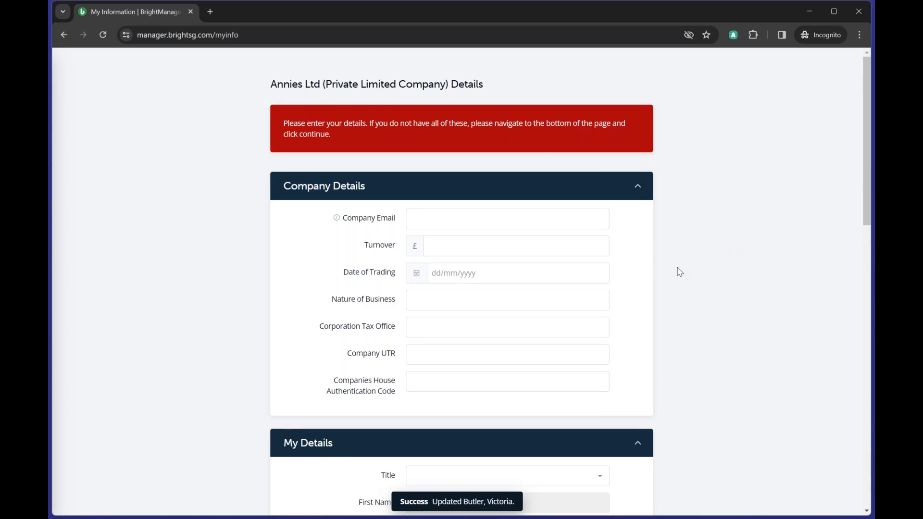
pyautogui.click(434, 360)
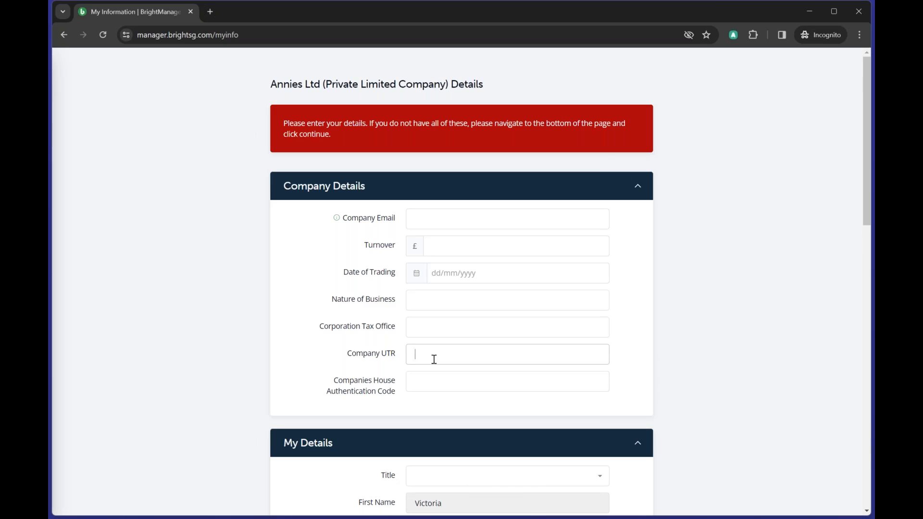
pyautogui.write('XXXXXXXXXX')
pyautogui.scroll(-5, 693, 226)
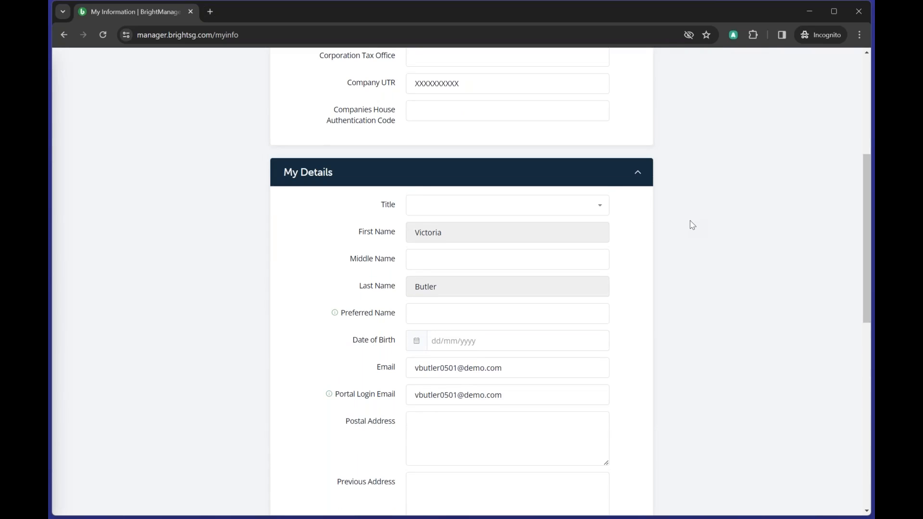
pyautogui.scroll(-6, 692, 225)
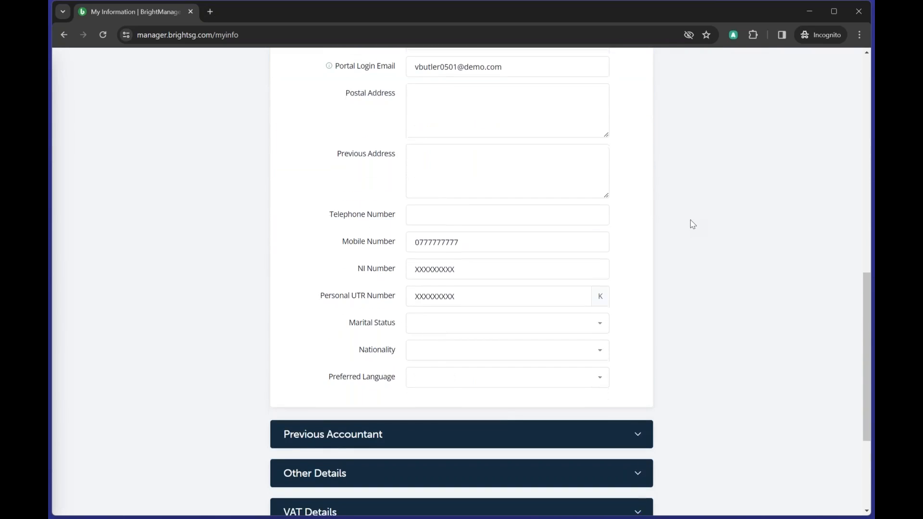
pyautogui.scroll(-4, 692, 226)
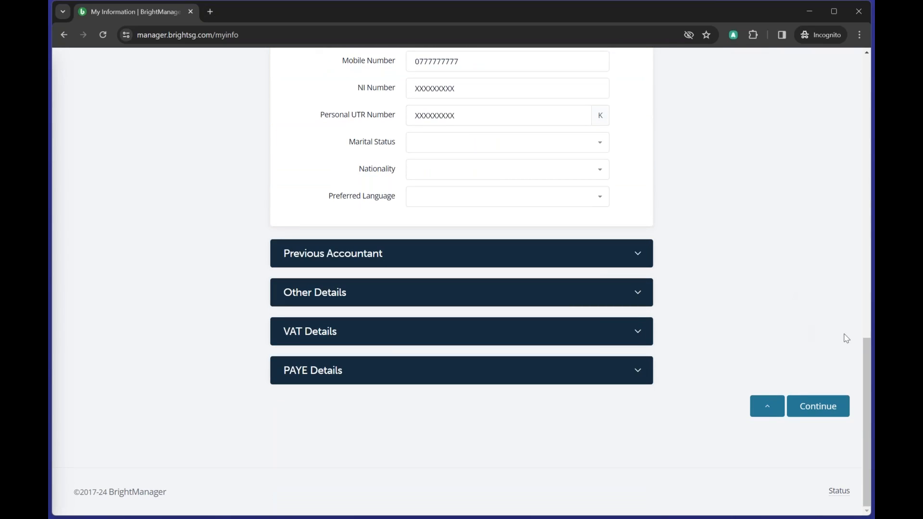
pyautogui.click(832, 406)
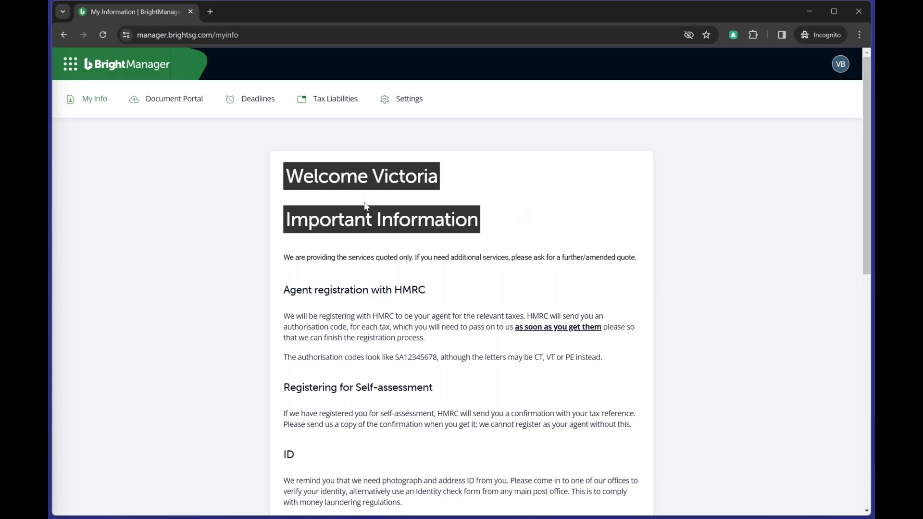
pyautogui.scroll(-2, 365, 206)
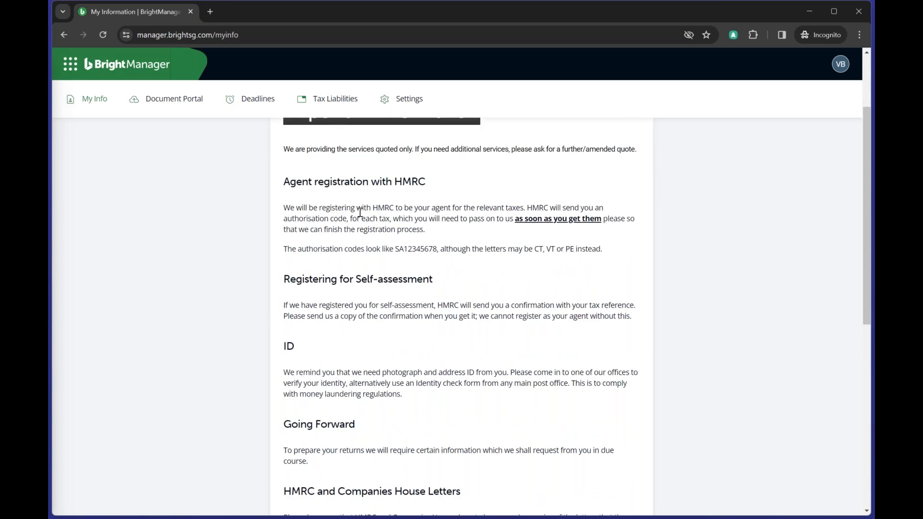
pyautogui.scroll(-7, 360, 212)
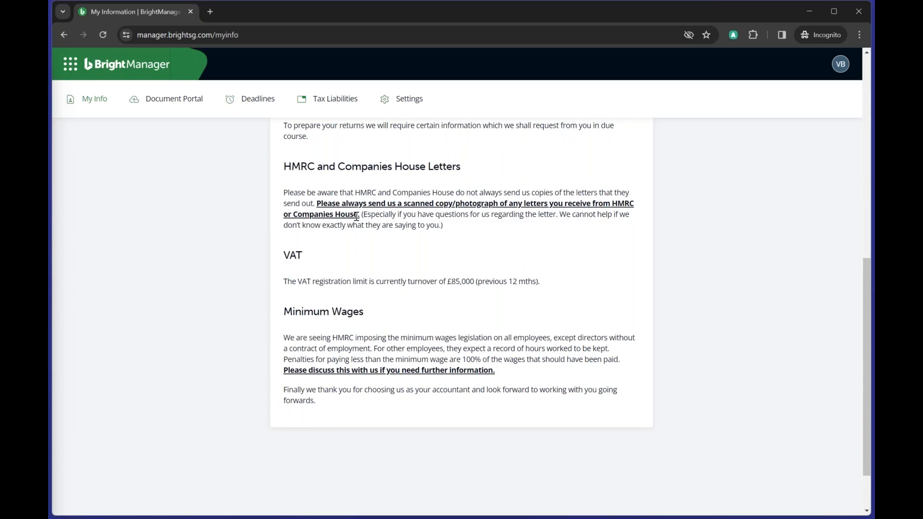
pyautogui.scroll(9, 357, 217)
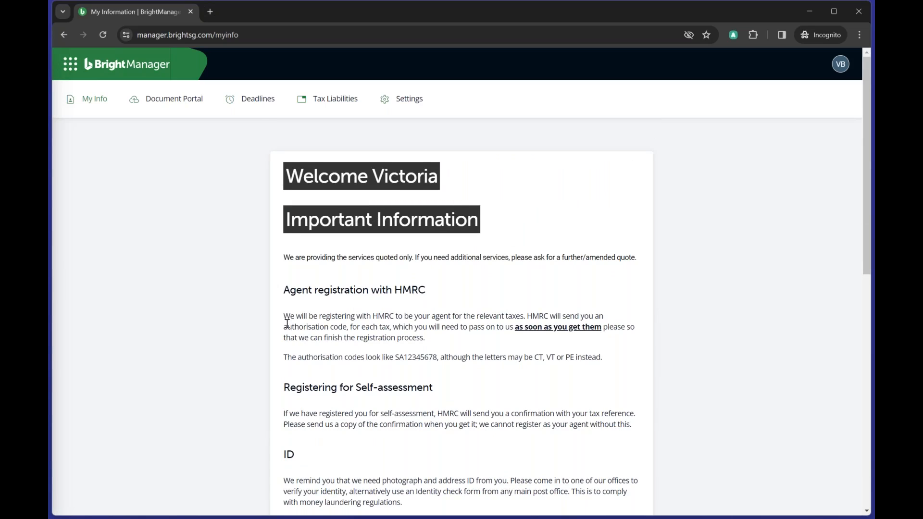
pyautogui.scroll(-3, 476, 331)
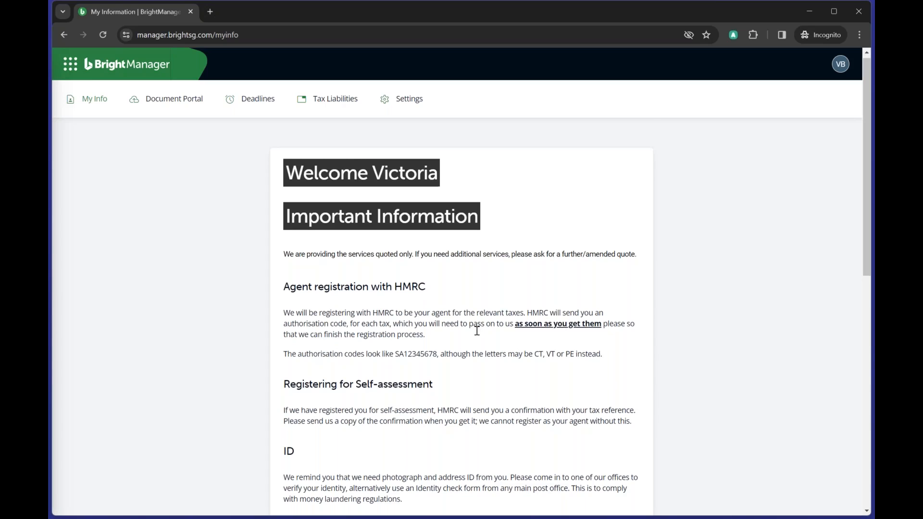
pyautogui.scroll(-1, 476, 330)
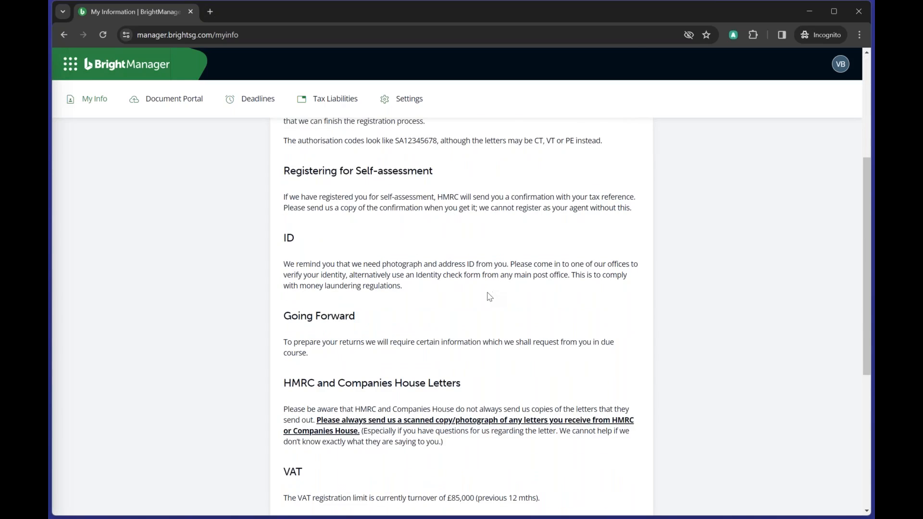
pyautogui.scroll(1, 488, 293)
pyautogui.scroll(3, 489, 297)
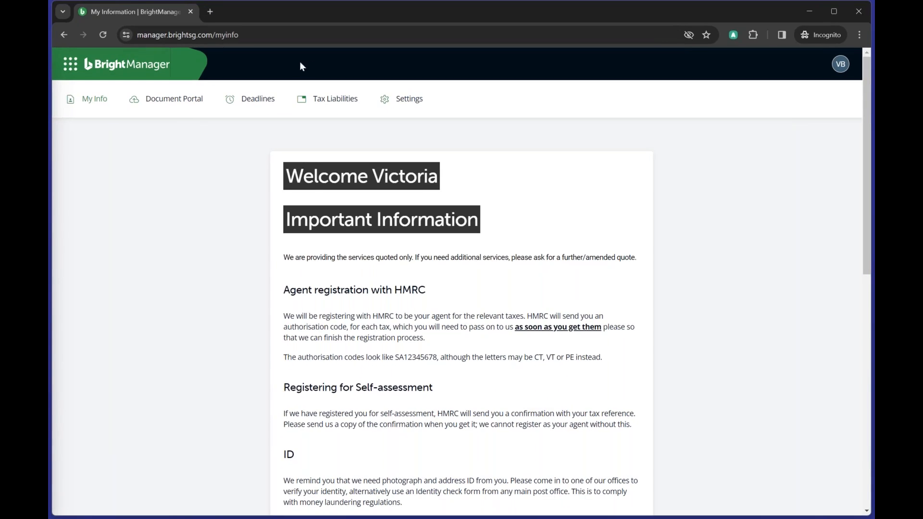
pyautogui.click(184, 98)
pyautogui.click(91, 101)
pyautogui.moveTo(188, 99)
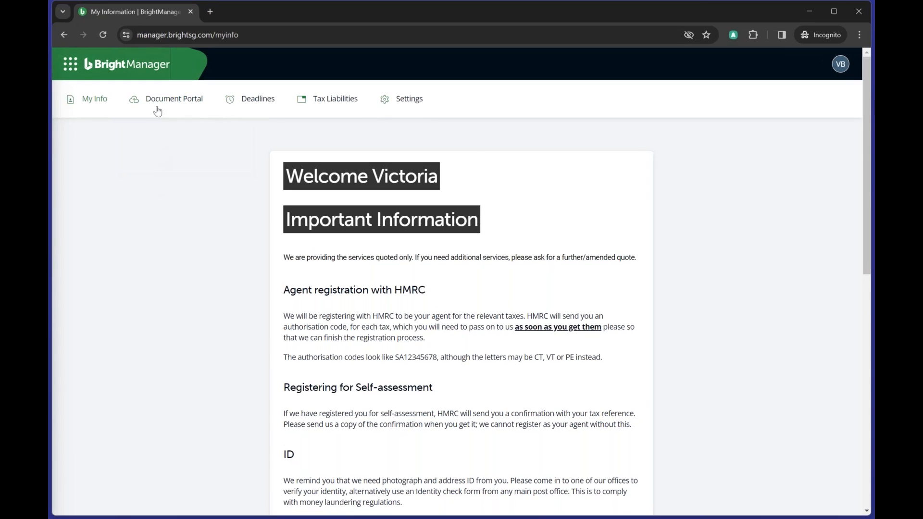
# - Upload the Accounts PDF into Annies Ltd's document portal
pyautogui.moveTo(157, 111)
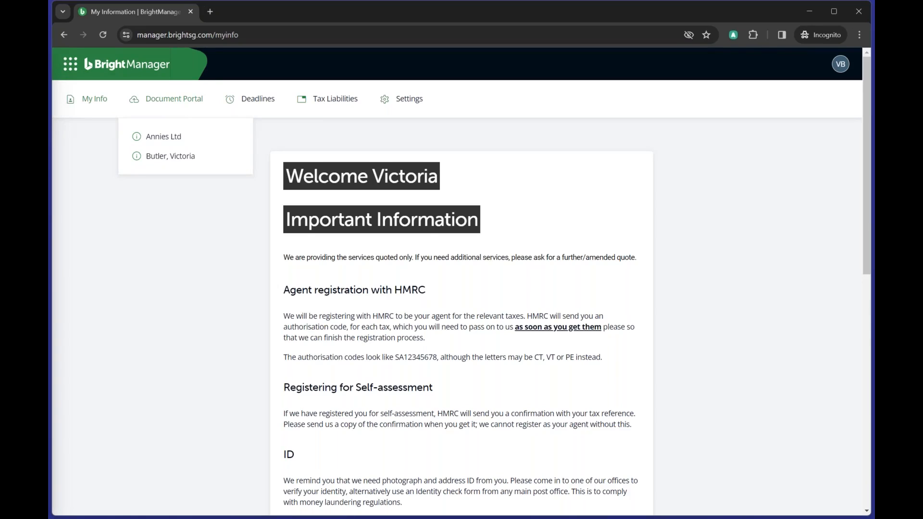
pyautogui.click(150, 160)
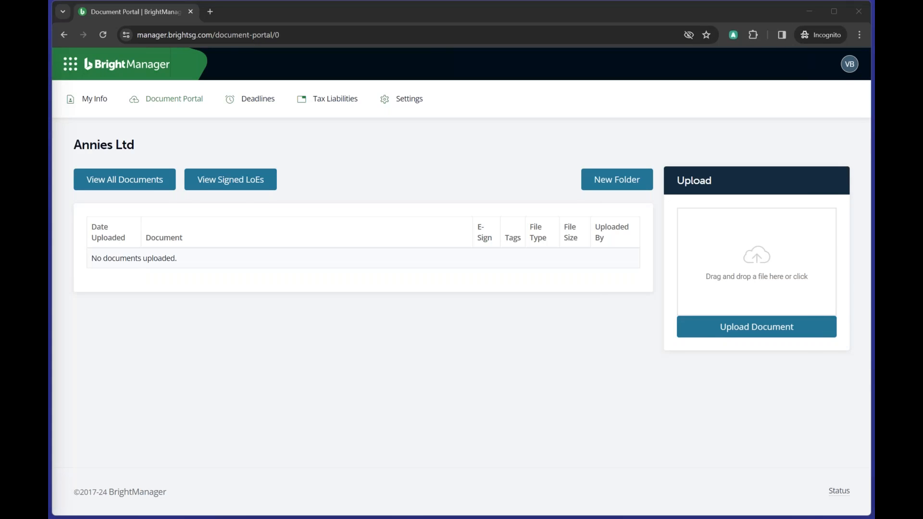
pyautogui.moveTo(751, 265); pyautogui.dragTo(755, 270)
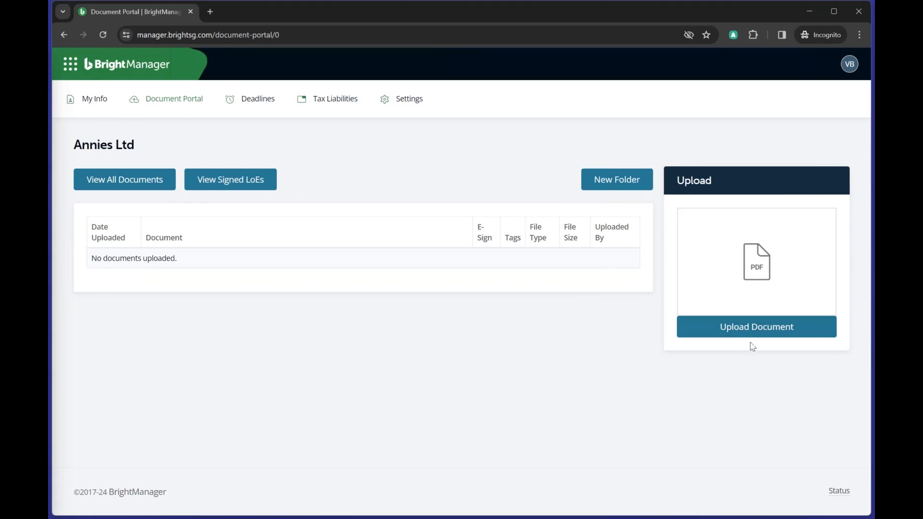
pyautogui.click(755, 327)
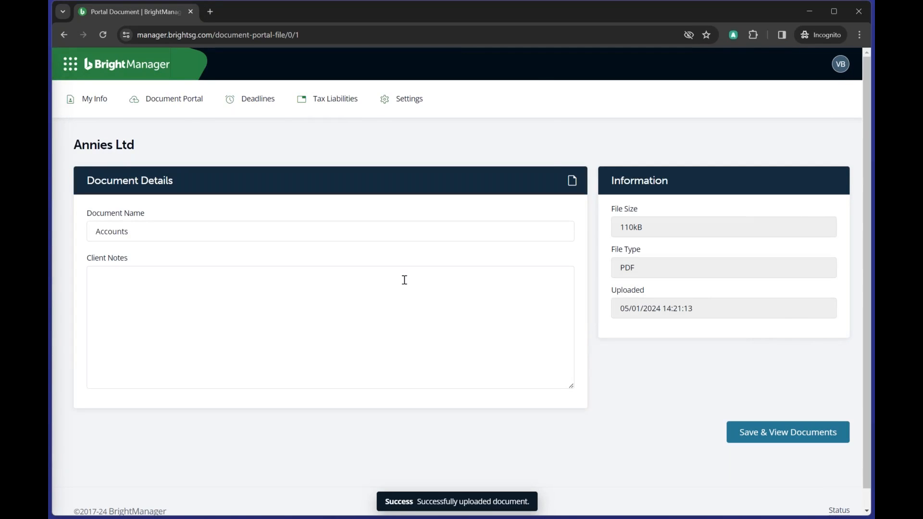
# - Save the uploaded document to the client's list and view the clients' filing deadlines
pyautogui.click(236, 304)
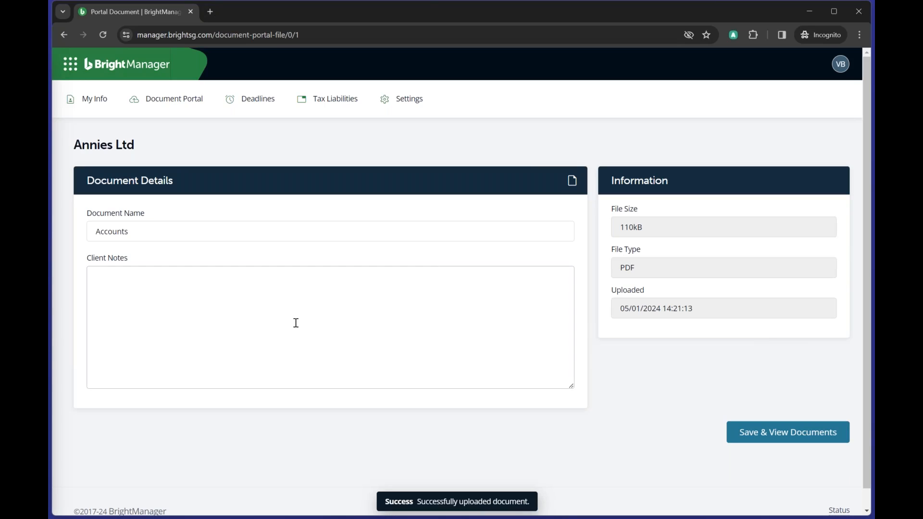
pyautogui.click(783, 439)
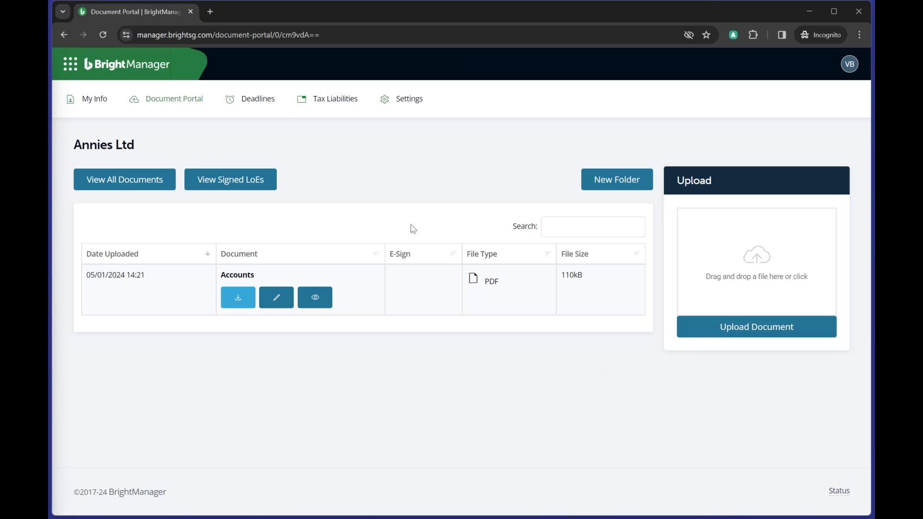
pyautogui.click(267, 105)
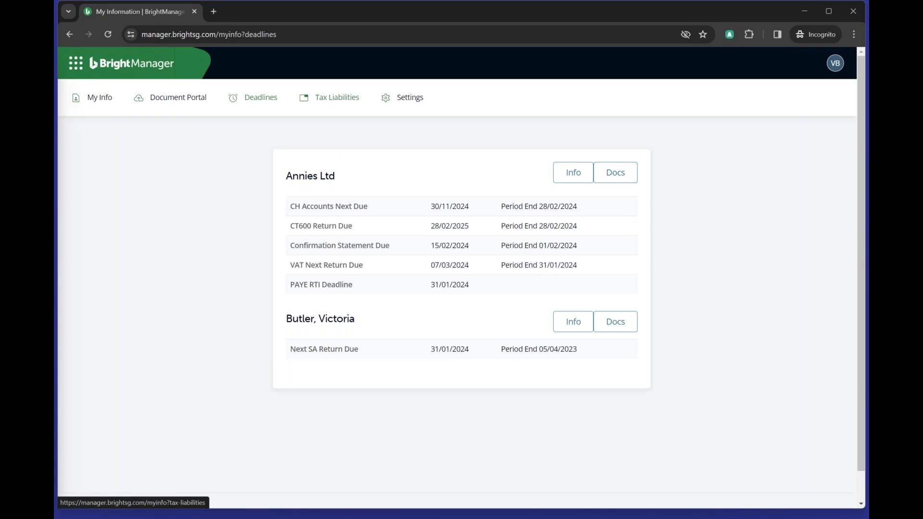
# - Review the Tax Liabilities page listing Self Assessment, then bring up the account Settings options
pyautogui.click(337, 107)
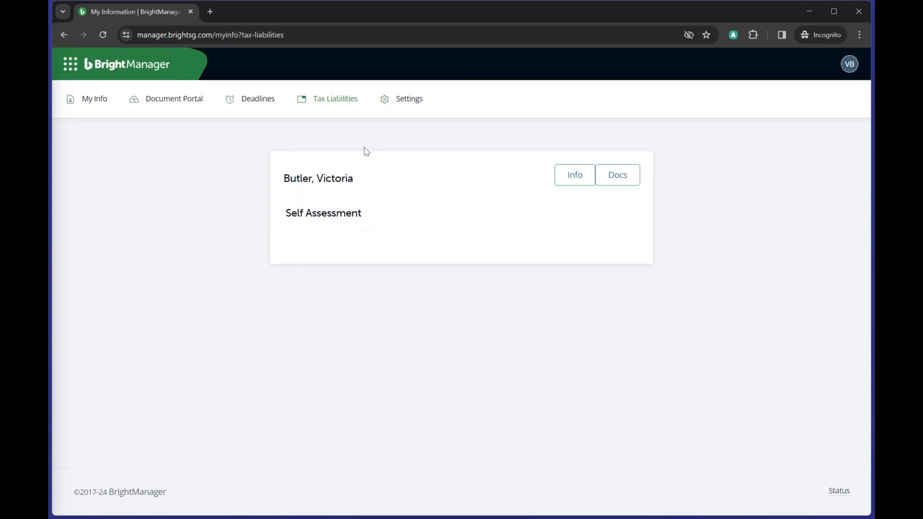
pyautogui.click(403, 105)
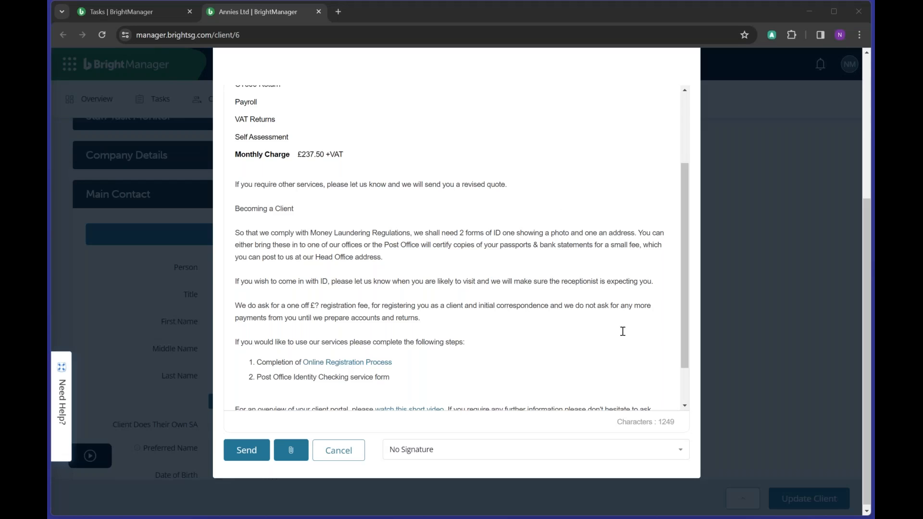
# - Back in the staff window, cancel the unsent Annies Ltd proposal email
pyautogui.scroll(3, 622, 330)
pyautogui.click(763, 105)
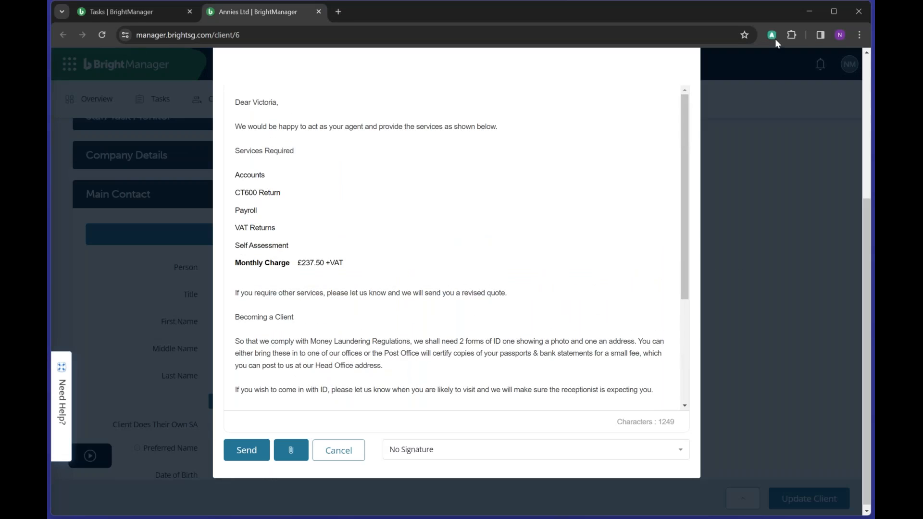
pyautogui.scroll(5, 734, 177)
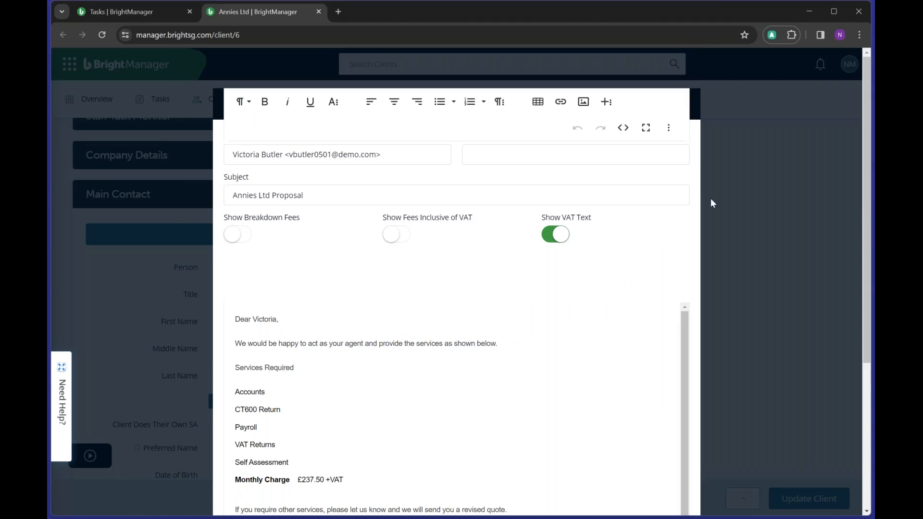
pyautogui.click(133, 130)
# - Expand the Annies Ltd Registration section, showing terms and Letter of Engagement signed 05/01/2024
pyautogui.scroll(5, 615, 298)
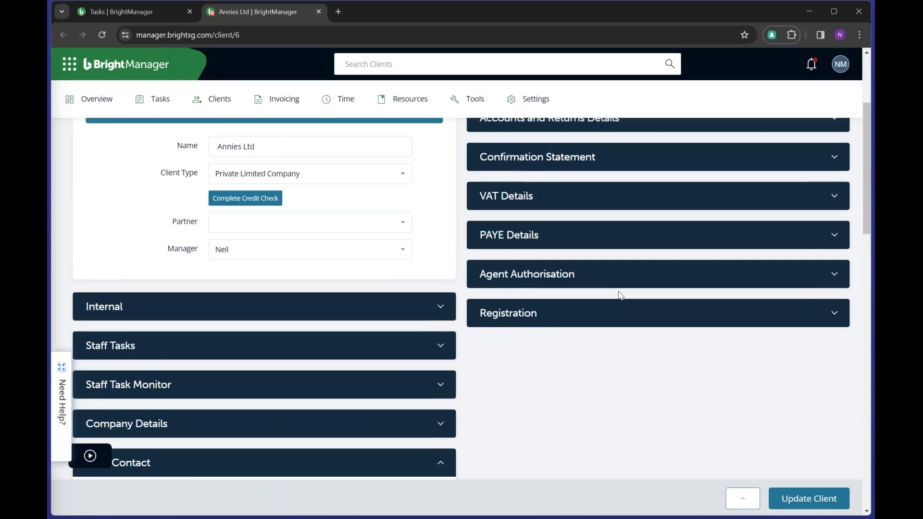
pyautogui.click(548, 317)
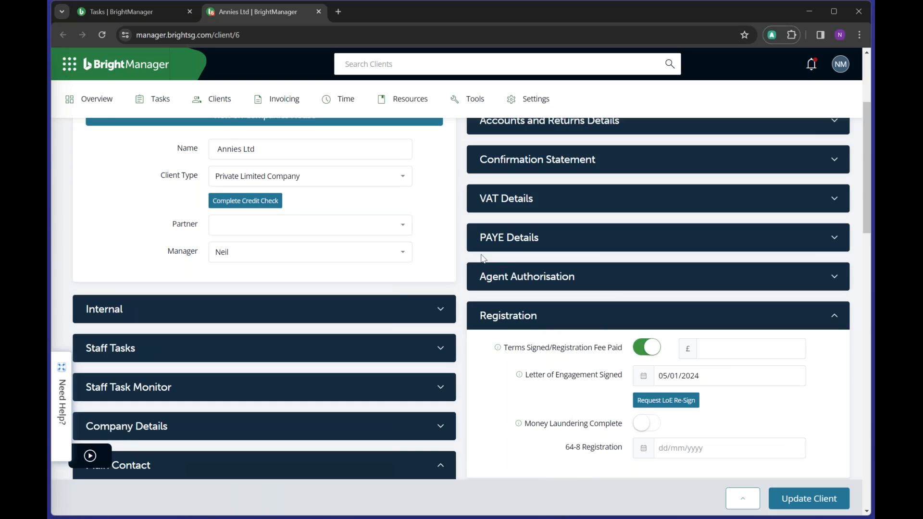
pyautogui.moveTo(210, 102)
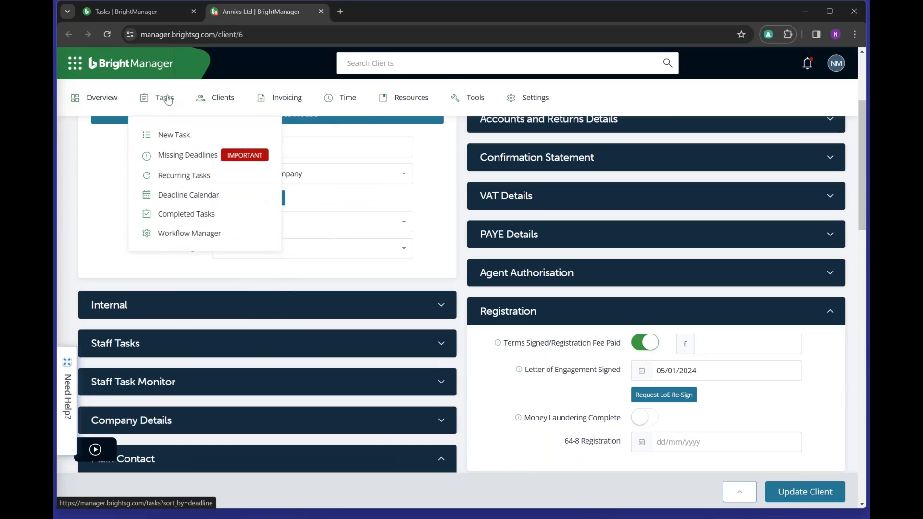
# - Show the deadline-sorted Tasks list, including Annies Ltd's PAYE January 2024 task due 31/01/2024
pyautogui.click(168, 99)
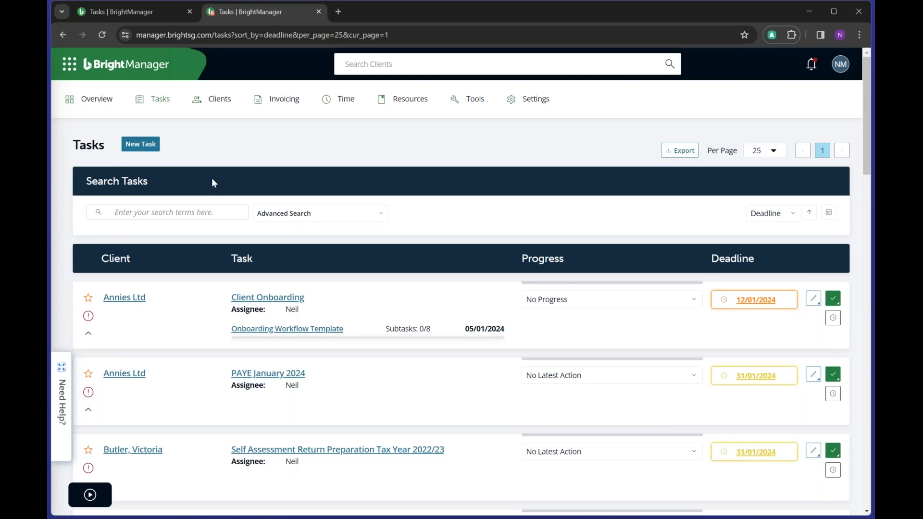
pyautogui.moveTo(202, 114)
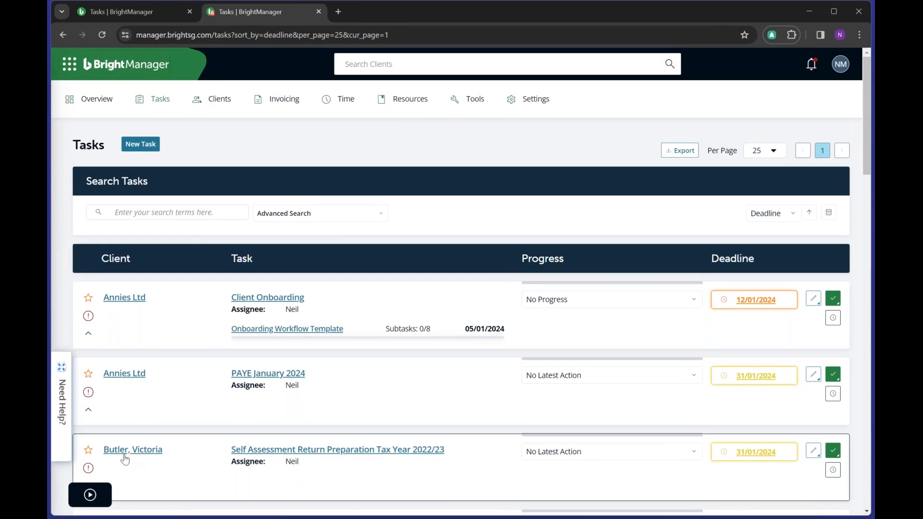
# - Open the Self Assessment client's record from the Tasks list and show her Main Contact details
pyautogui.click(125, 459)
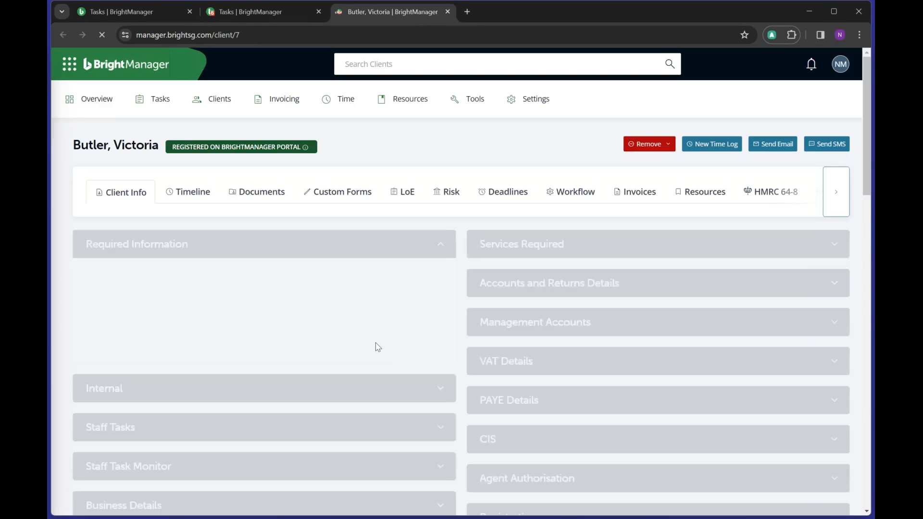
pyautogui.scroll(-8, 358, 272)
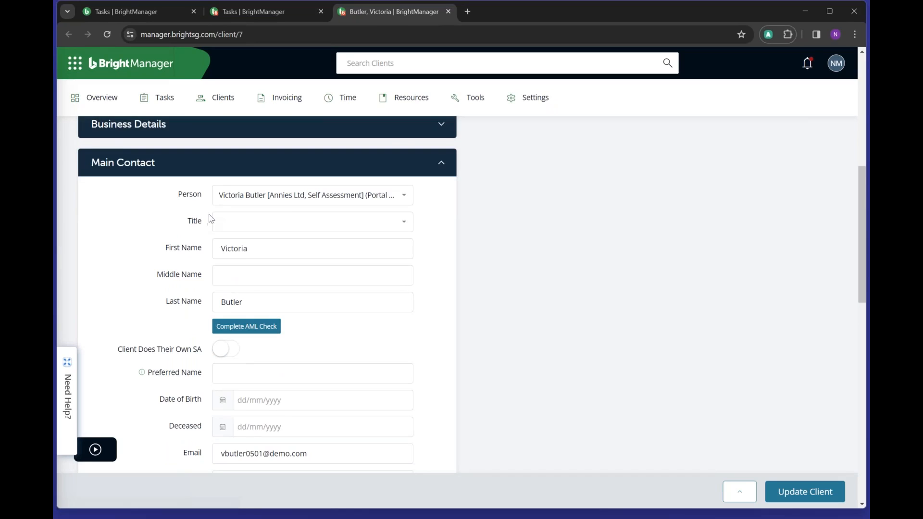
pyautogui.click(229, 100)
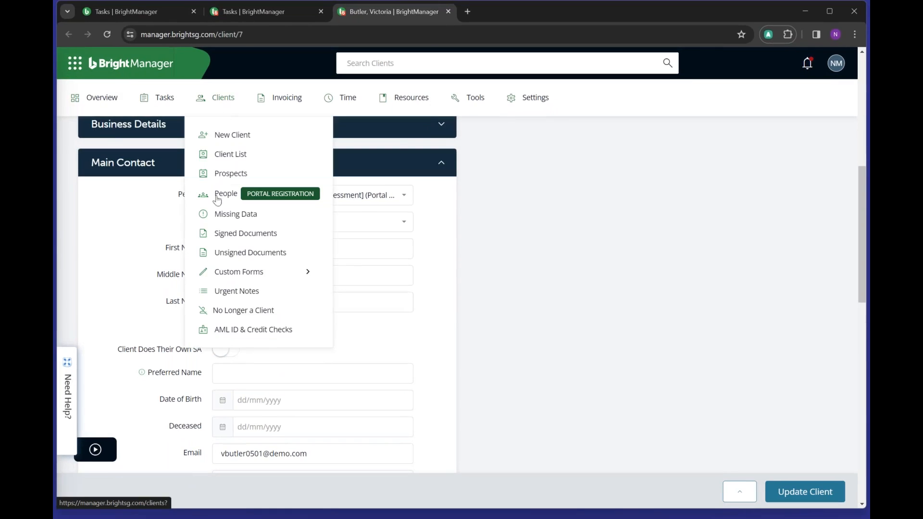
# - Go to AML ID & Credit Checks, which shows 0 AML credits and no checks
pyautogui.click(227, 332)
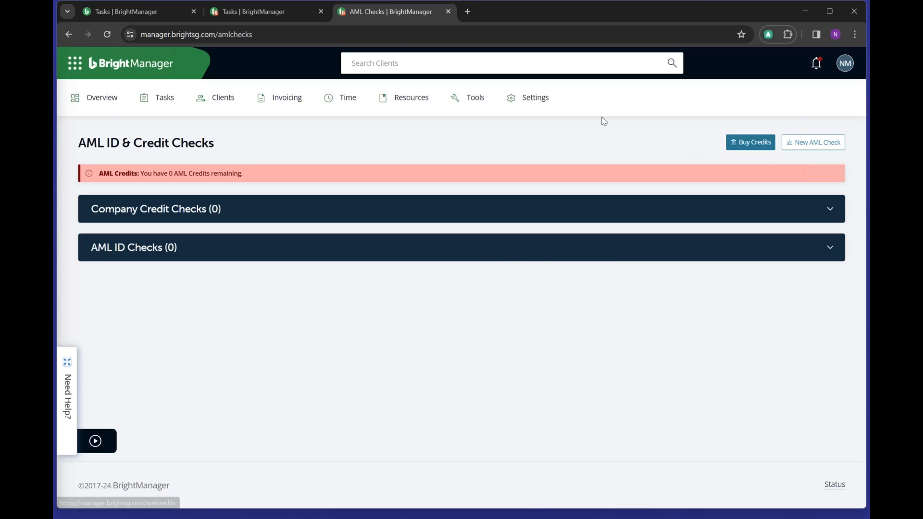
pyautogui.moveTo(549, 100)
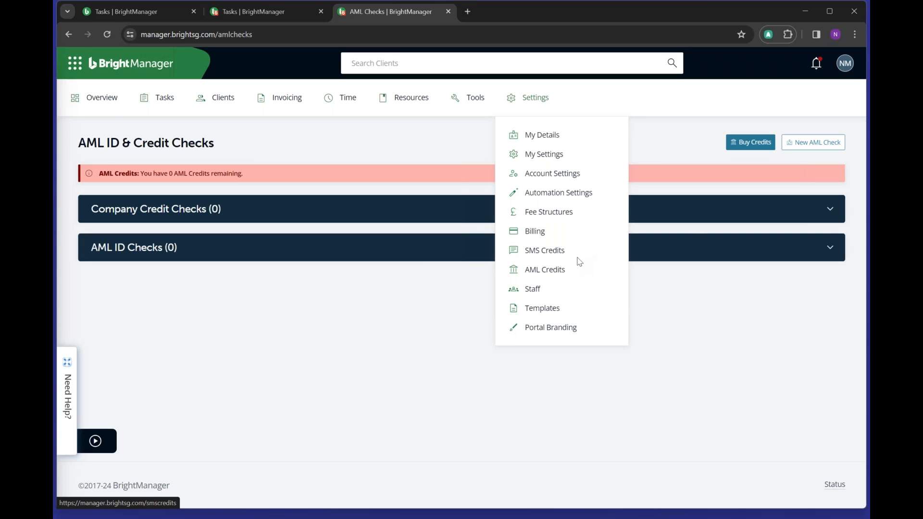
# - Start a New AML Check to reach the Company Credit Check or AML ID check choice
pyautogui.click(804, 143)
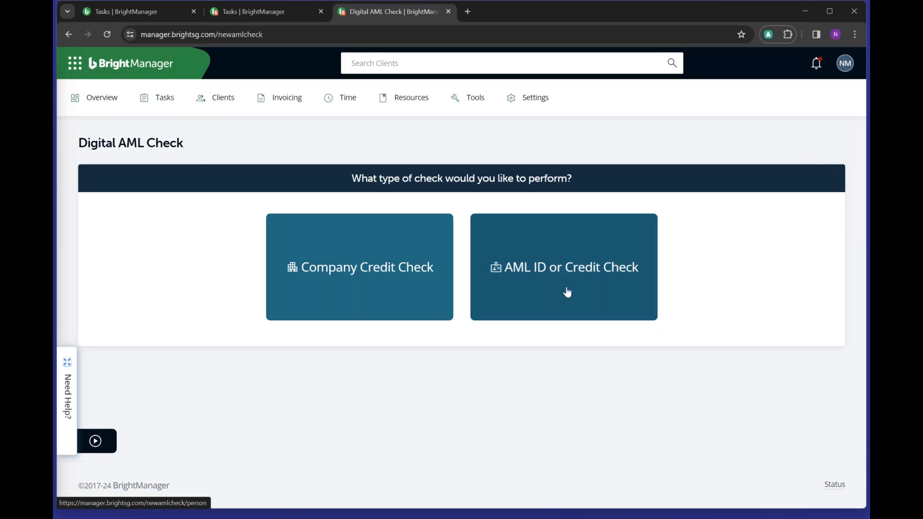
pyautogui.click(546, 270)
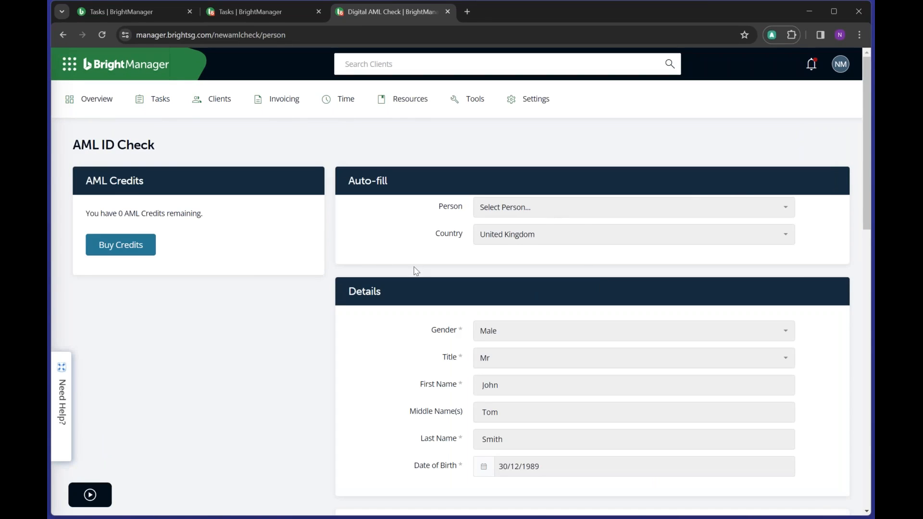
pyautogui.scroll(-2, 421, 264)
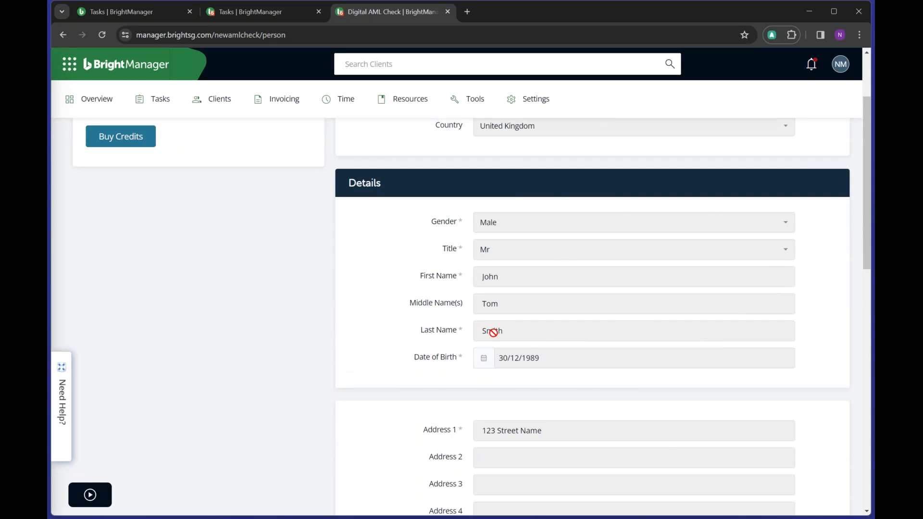
pyautogui.scroll(-1, 392, 257)
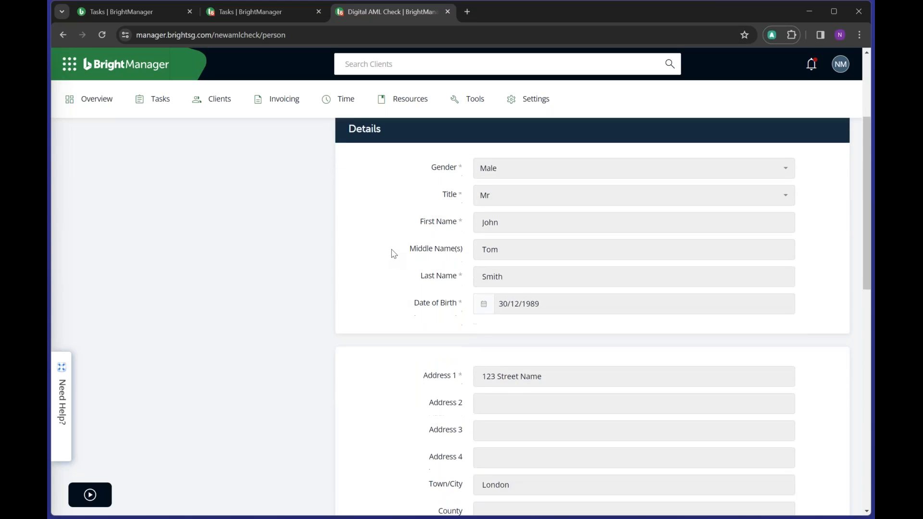
pyautogui.scroll(-5, 394, 254)
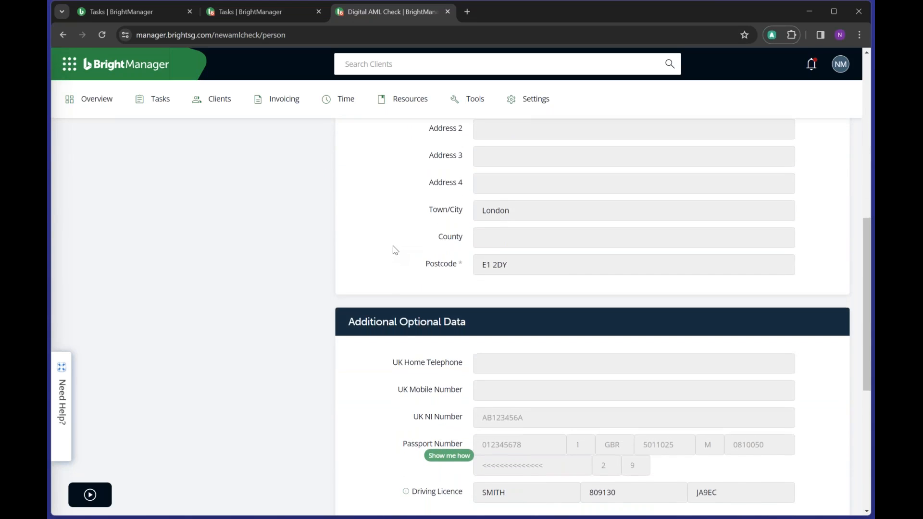
pyautogui.scroll(-2, 393, 250)
pyautogui.scroll(-2, 394, 249)
pyautogui.scroll(2, 394, 249)
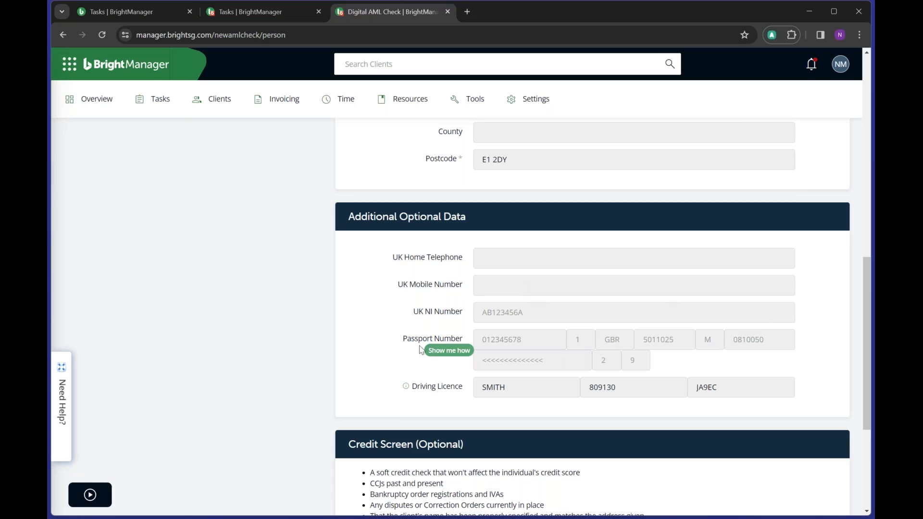
pyautogui.moveTo(403, 342); pyautogui.dragTo(494, 330)
pyautogui.moveTo(413, 388); pyautogui.dragTo(464, 387)
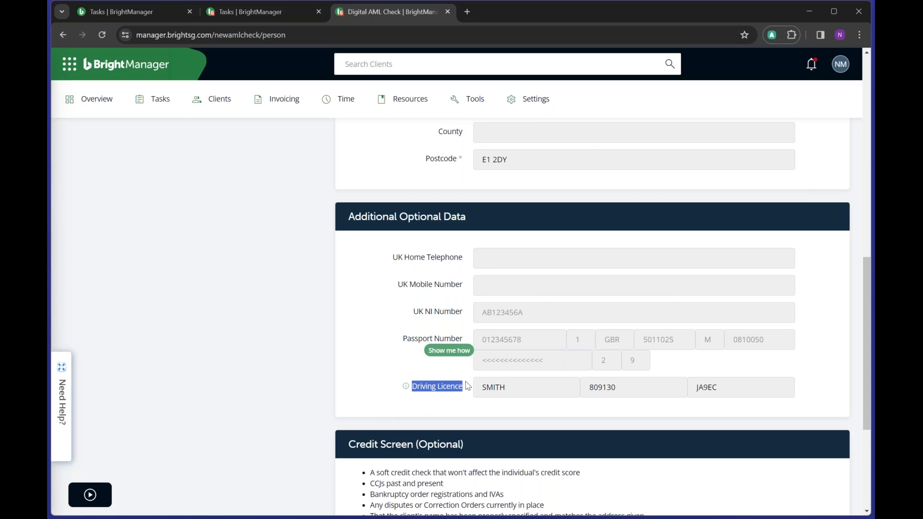
pyautogui.click(351, 341)
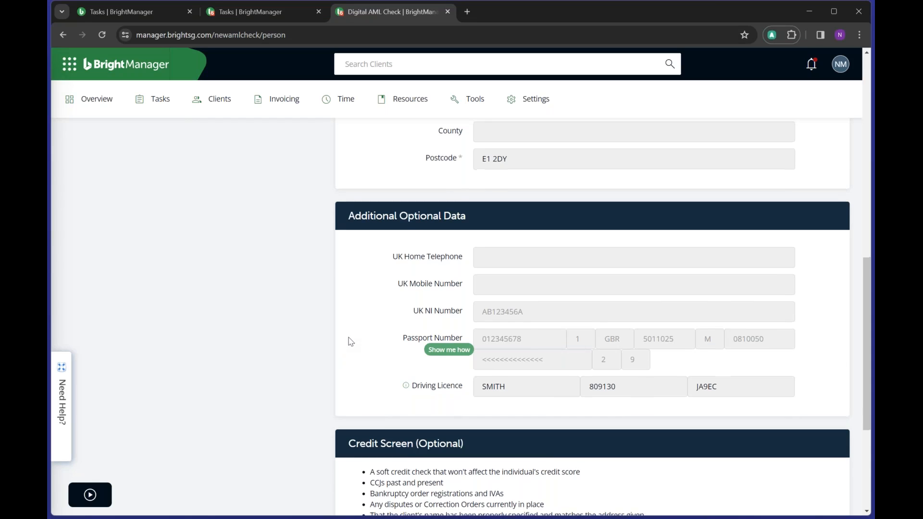
pyautogui.scroll(-4, 351, 341)
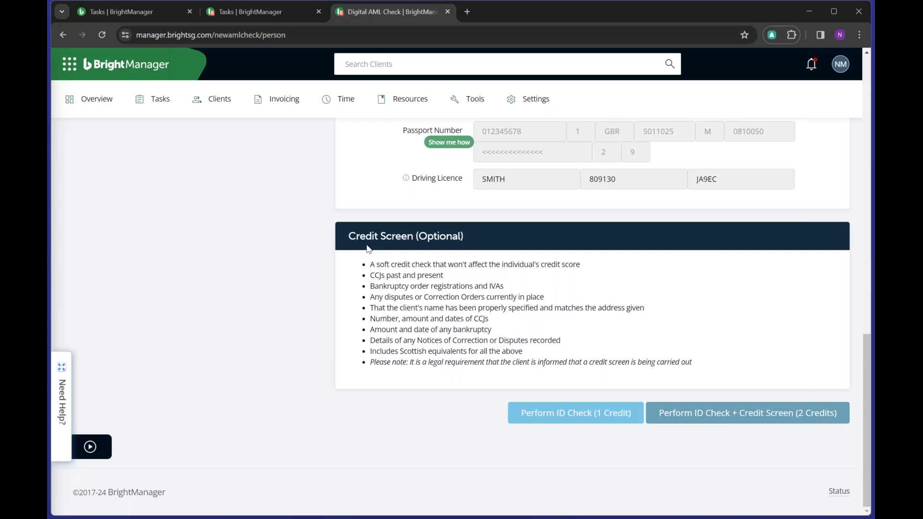
pyautogui.moveTo(369, 266); pyautogui.dragTo(666, 373)
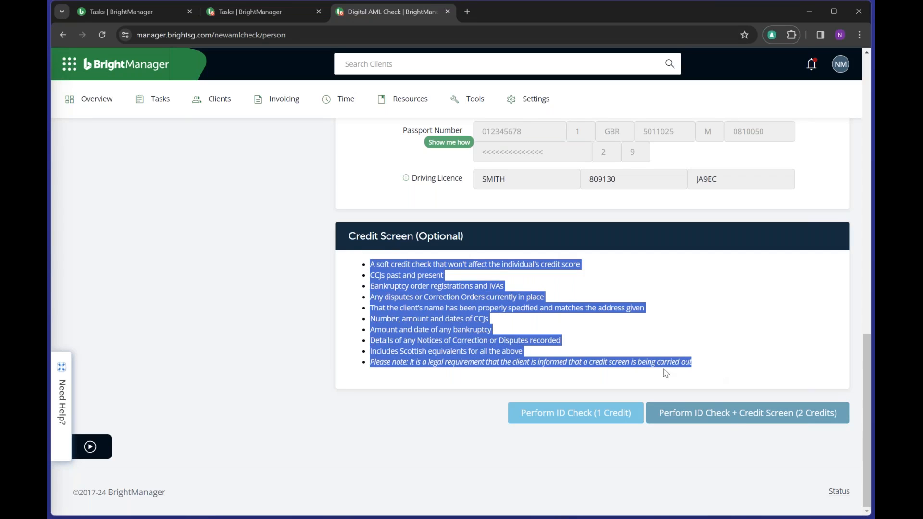
pyautogui.moveTo(407, 363); pyautogui.dragTo(726, 377)
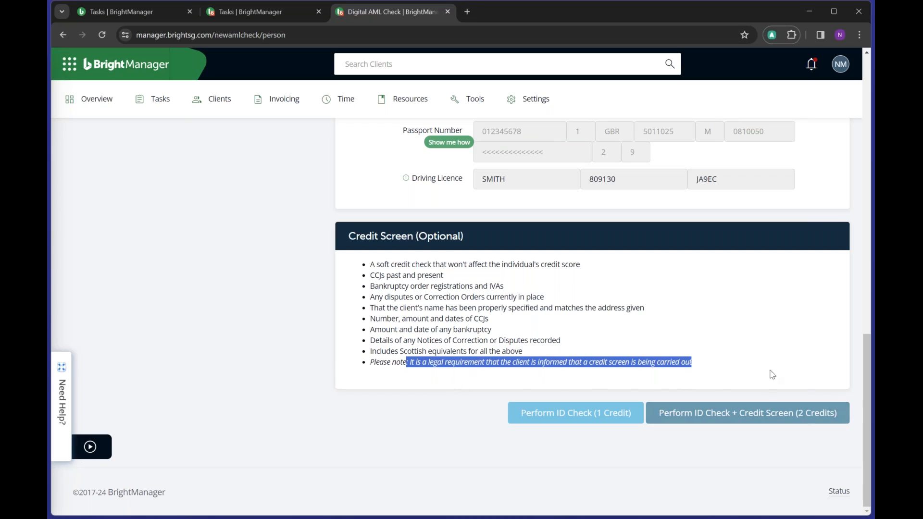
pyautogui.click(781, 351)
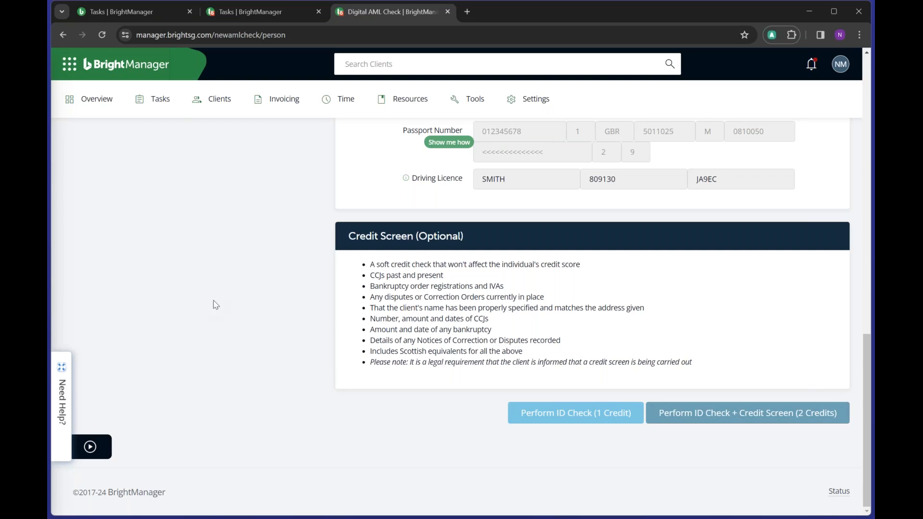
pyautogui.scroll(10, 309, 304)
pyautogui.scroll(3, 313, 302)
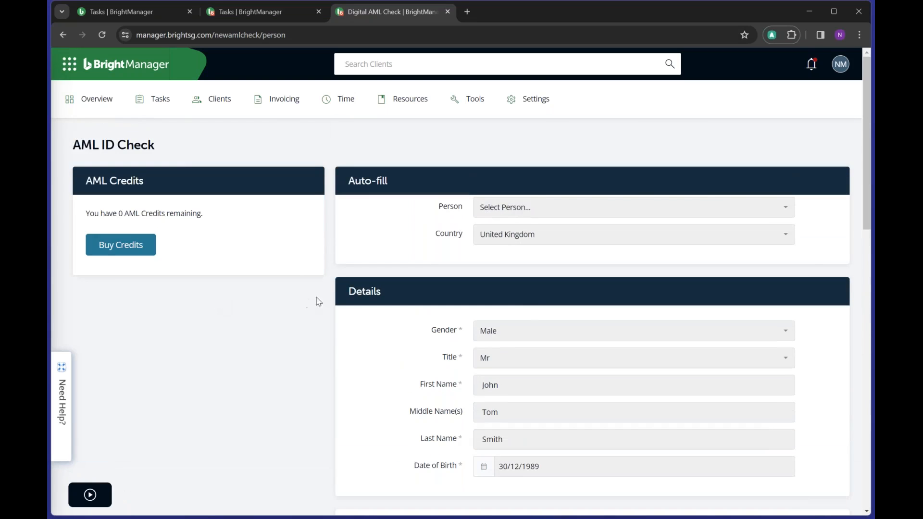
# - Scroll through the filled-in AML ID Check form, then bring up the Clients menu
pyautogui.scroll(-2, 519, 313)
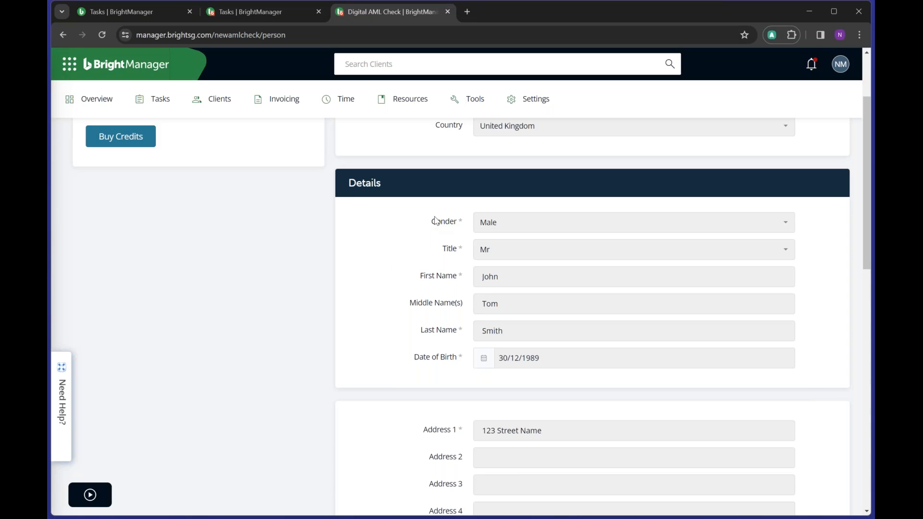
pyautogui.scroll(3, 435, 222)
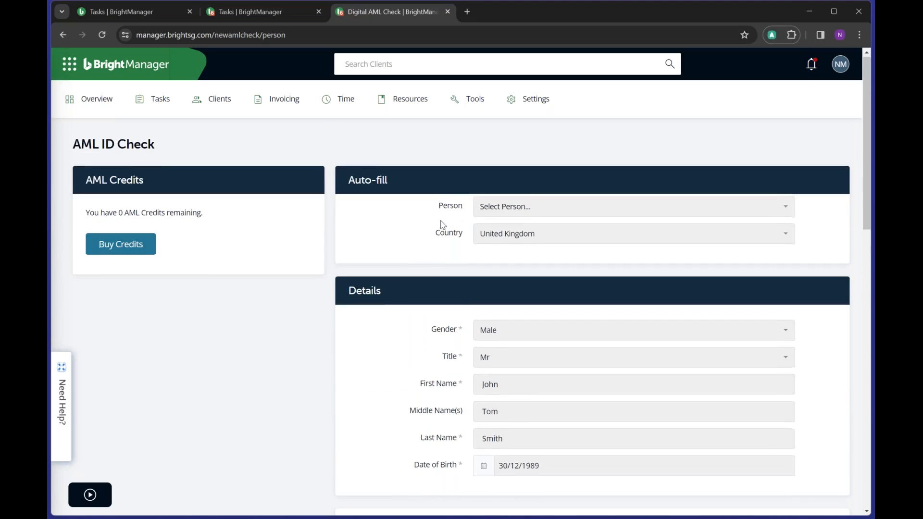
pyautogui.scroll(-4, 441, 219)
pyautogui.scroll(-1, 443, 219)
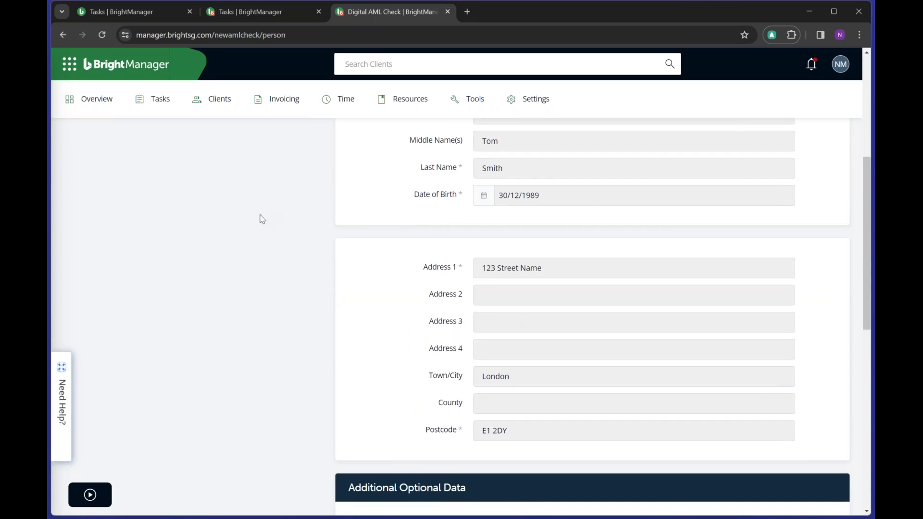
pyautogui.scroll(5, 262, 220)
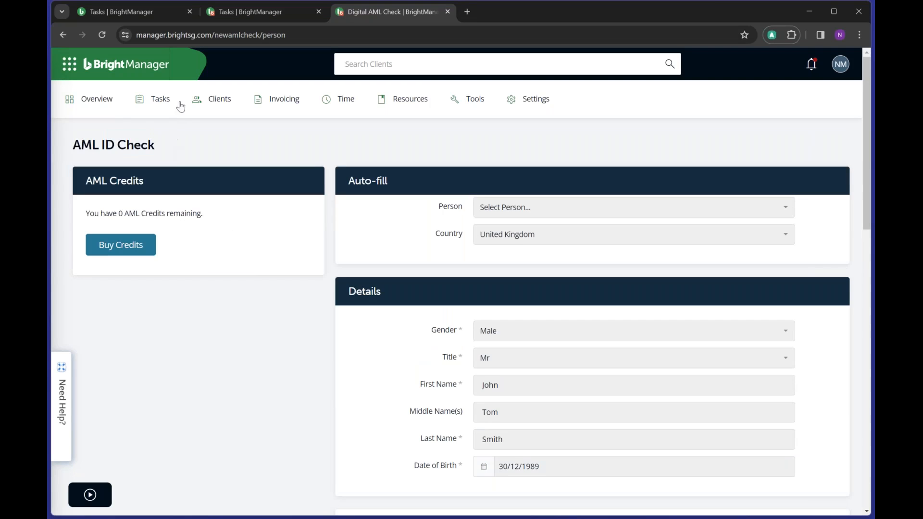
pyautogui.moveTo(219, 100)
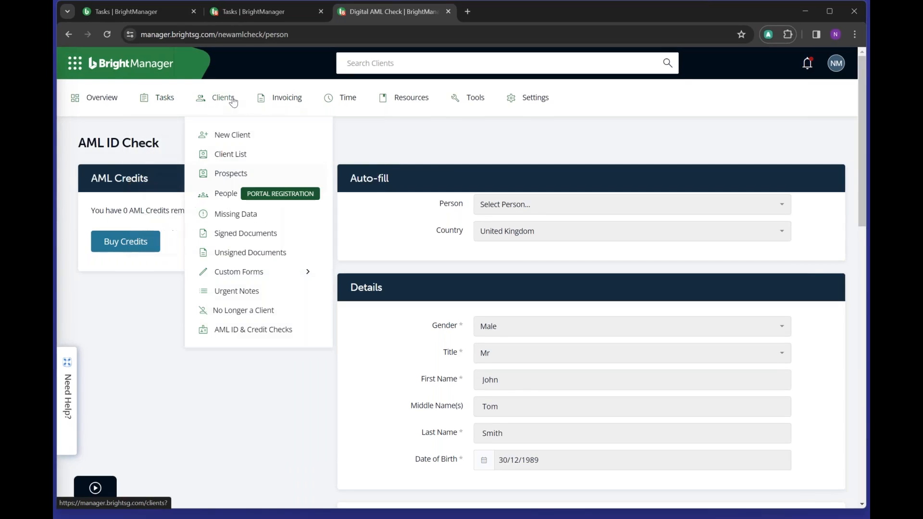
# - From the Client List, open the client linked to Annies Ltd and view her empty Risk tab
pyautogui.click(232, 100)
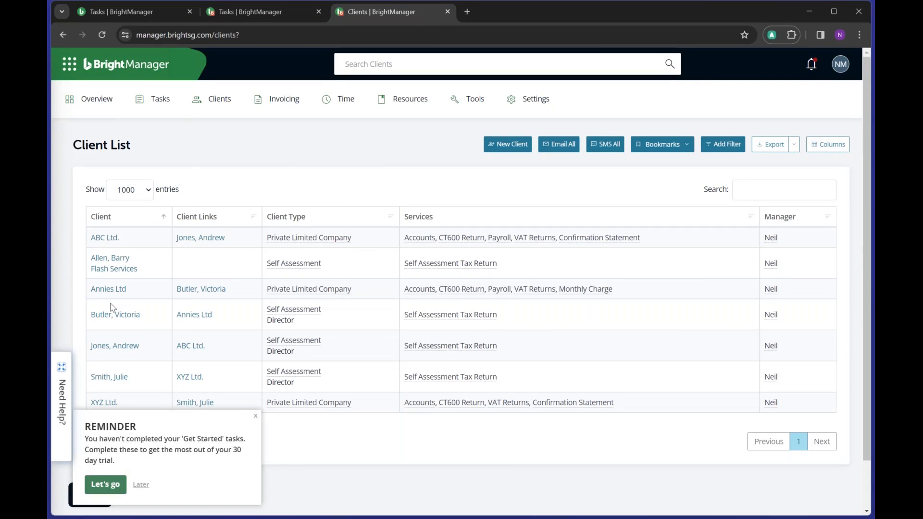
pyautogui.click(117, 314)
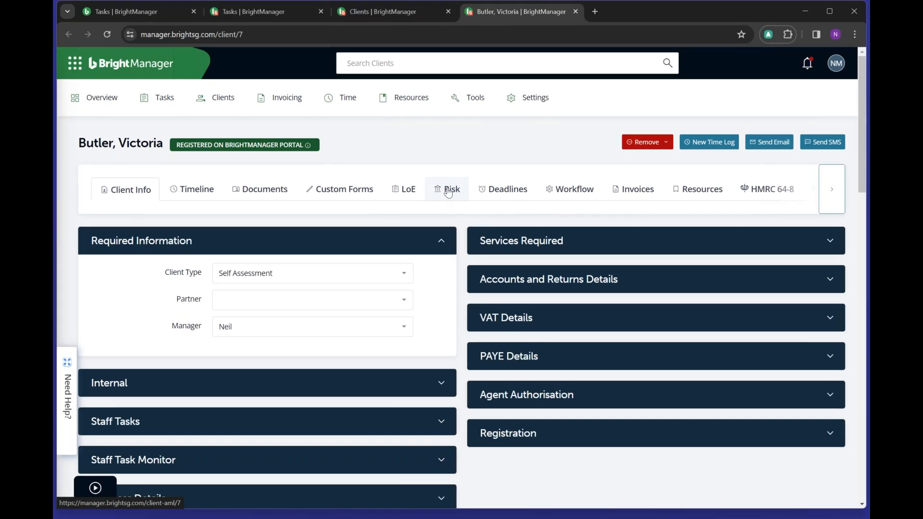
pyautogui.click(447, 192)
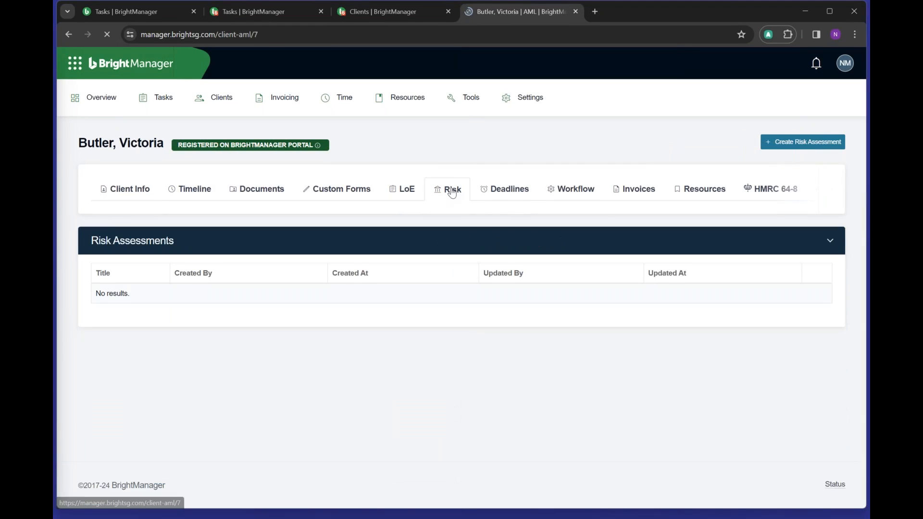
# - Create a risk assessment with a staff member as AML preparer and Preparation Started 05/01/2024
pyautogui.click(777, 145)
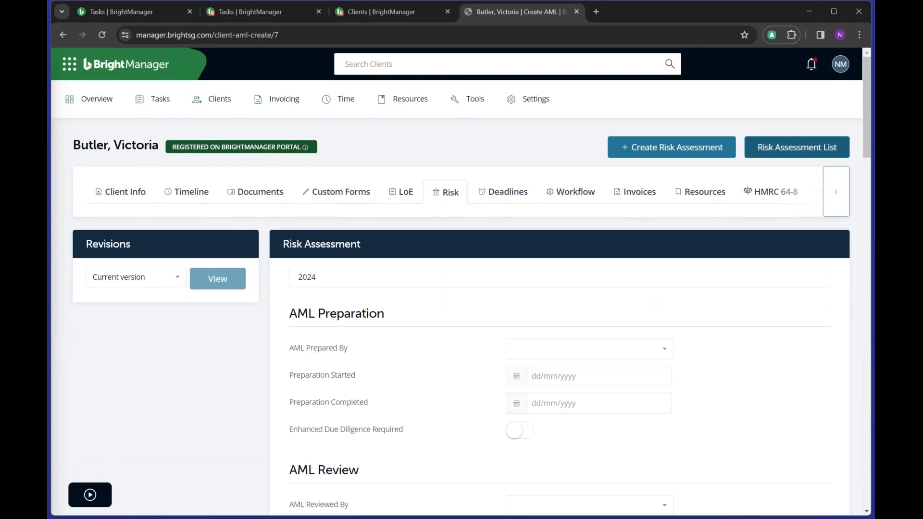
pyautogui.scroll(-3, 406, 226)
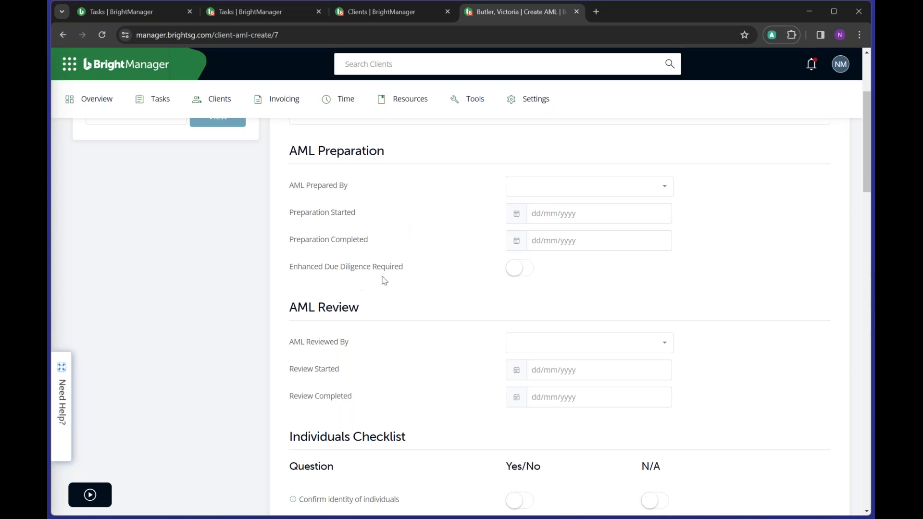
pyautogui.click(541, 183)
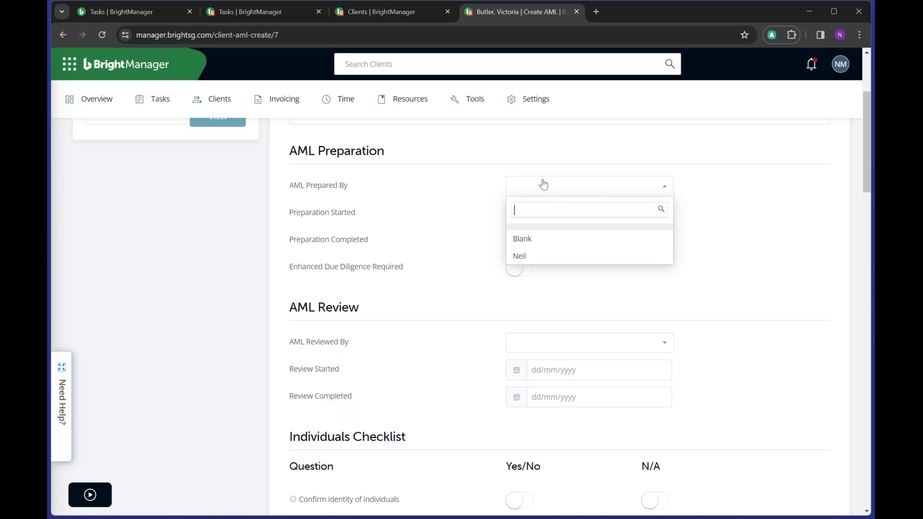
pyautogui.click(546, 253)
pyautogui.click(583, 215)
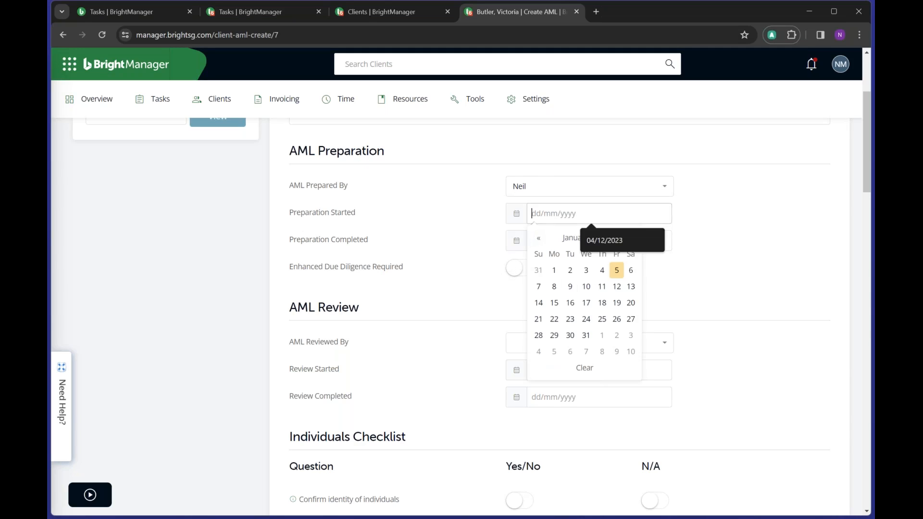
pyautogui.click(617, 271)
pyautogui.click(438, 293)
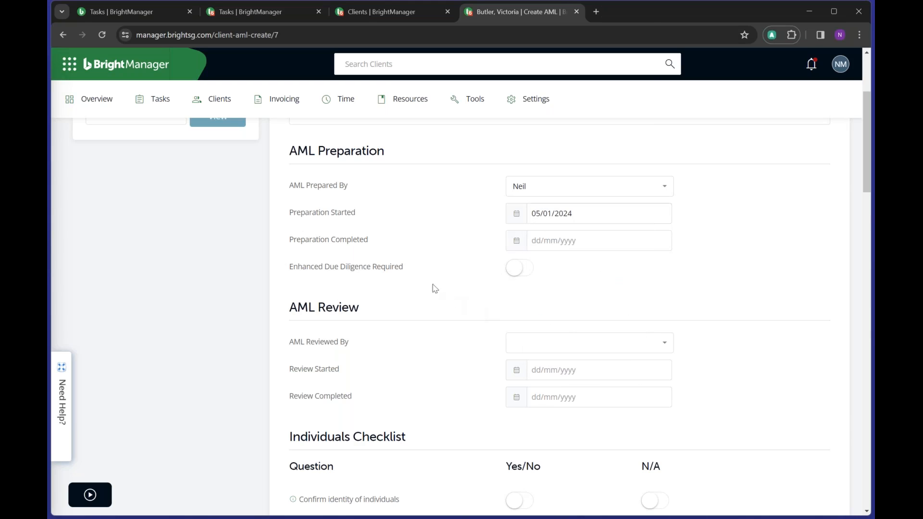
pyautogui.scroll(-2, 448, 287)
pyautogui.scroll(-2, 435, 288)
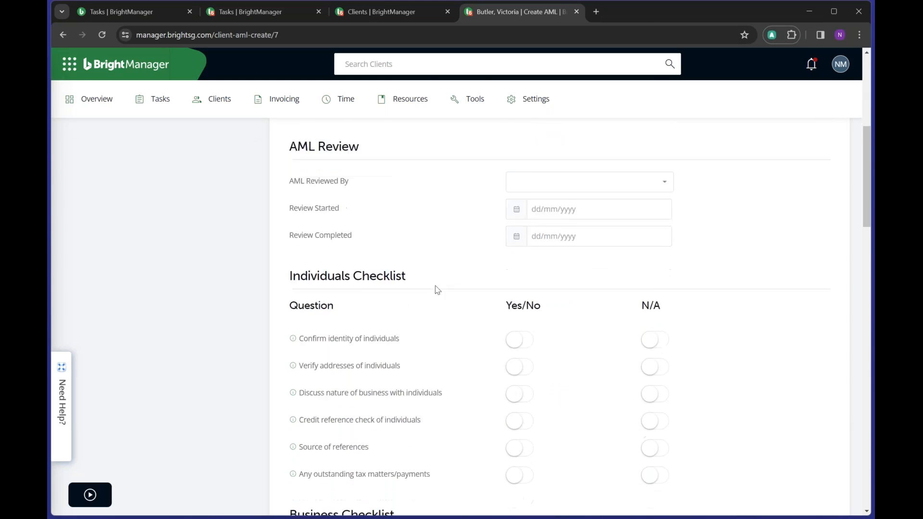
pyautogui.scroll(-1, 441, 289)
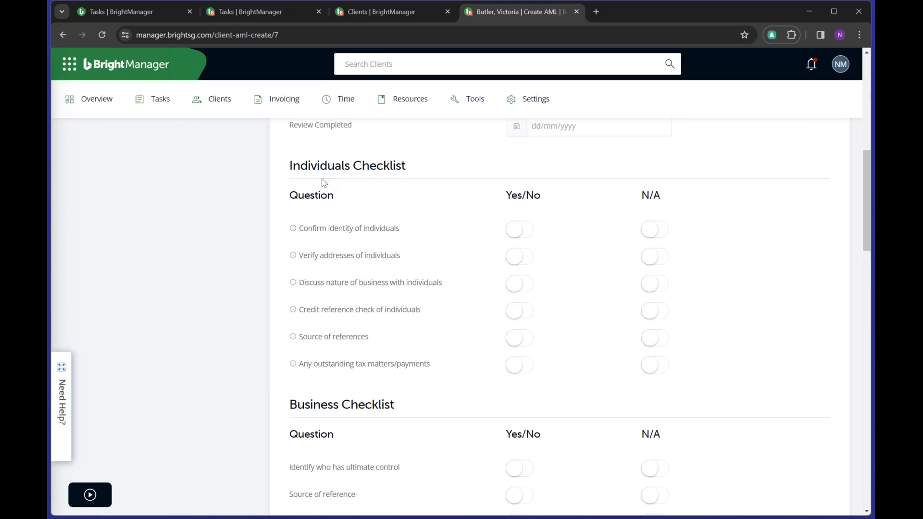
pyautogui.click(514, 231)
pyautogui.click(520, 260)
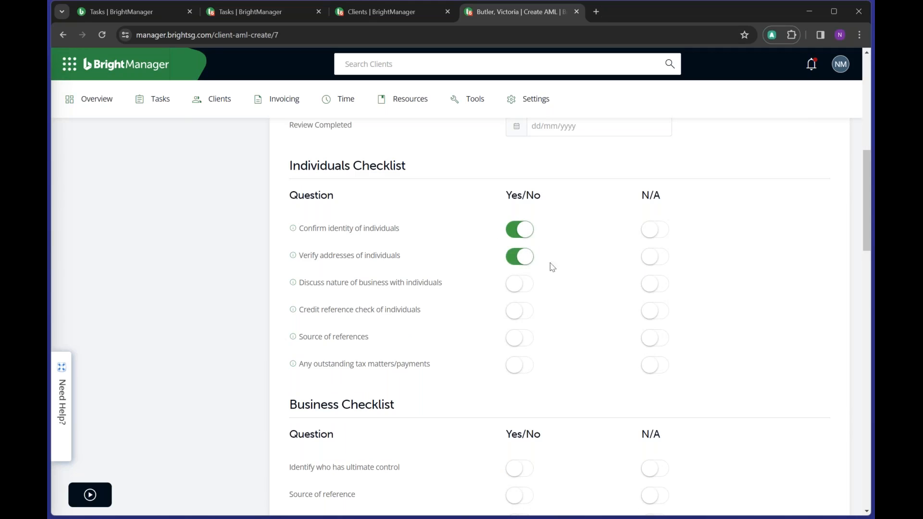
pyautogui.scroll(-5, 546, 295)
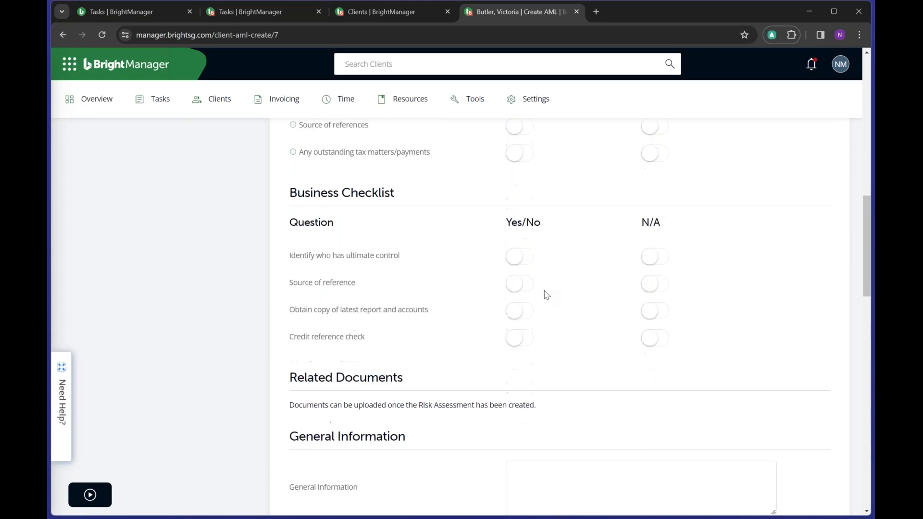
pyautogui.click(526, 255)
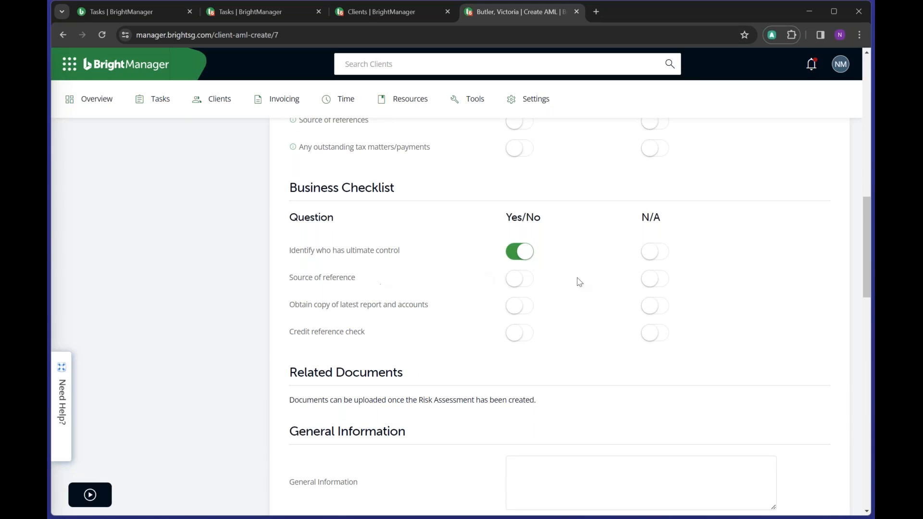
pyautogui.scroll(-2, 563, 304)
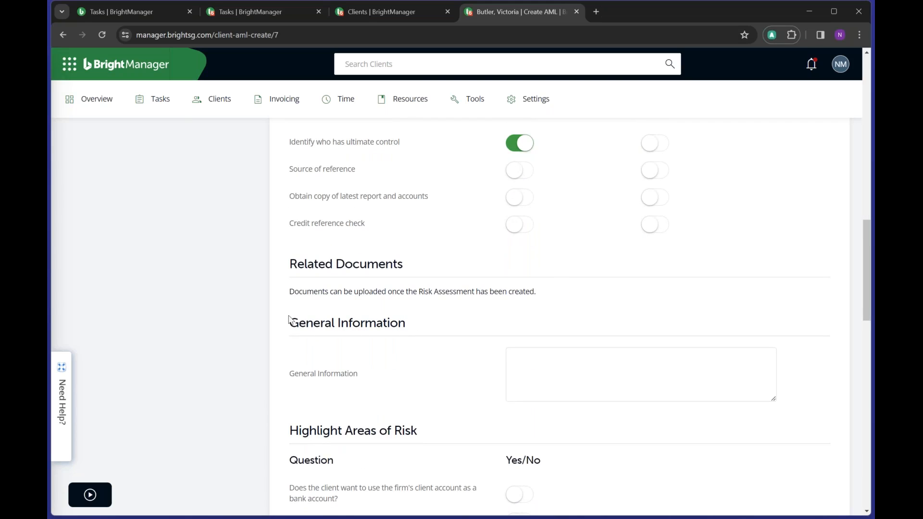
pyautogui.moveTo(289, 294); pyautogui.dragTo(554, 299)
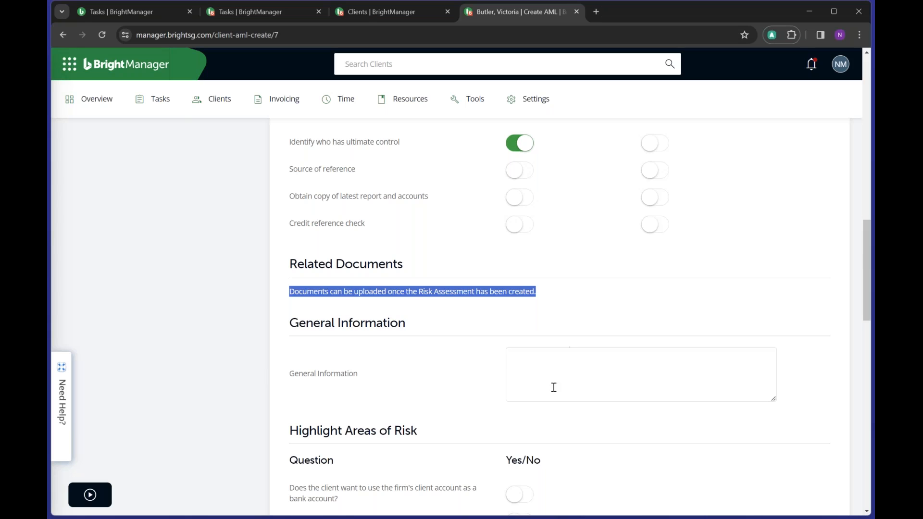
pyautogui.click(540, 378)
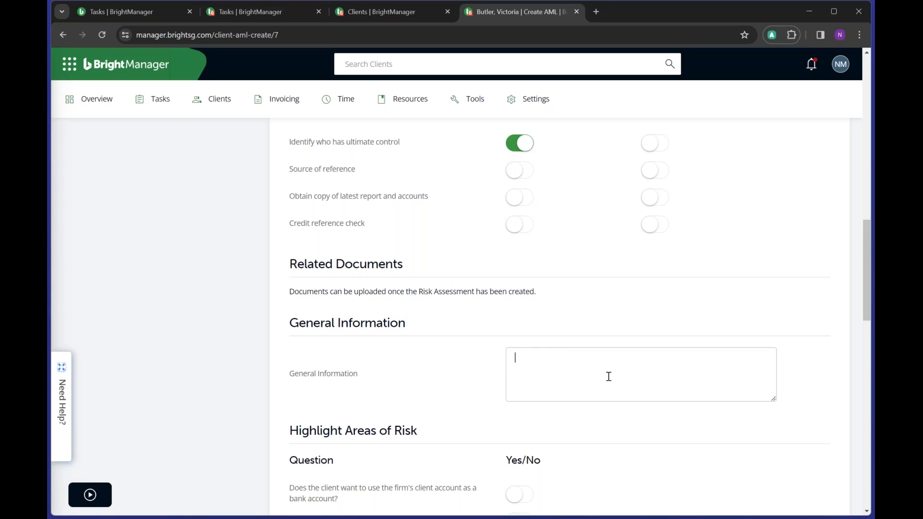
# - Switch the 'client account as a bank account' and 'cash based business' risk questions to Yes
pyautogui.scroll(-7, 601, 378)
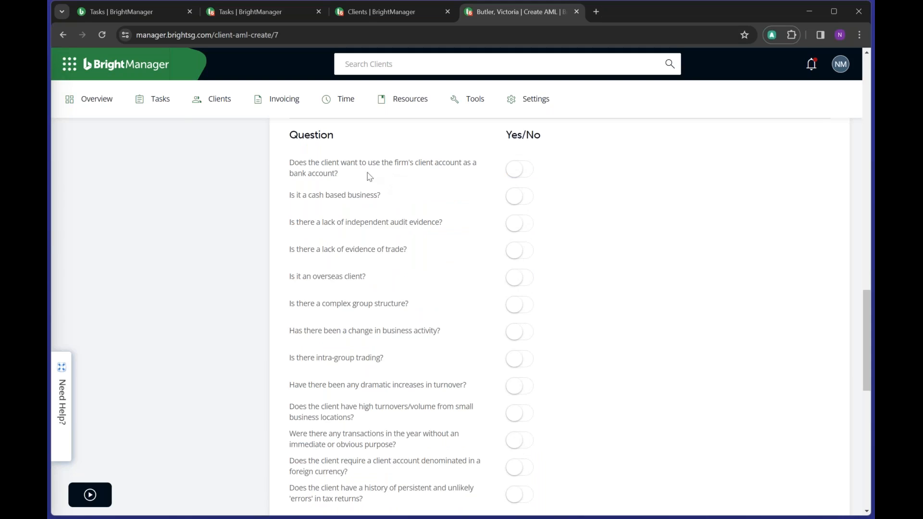
pyautogui.scroll(1, 458, 195)
pyautogui.scroll(1, 458, 195)
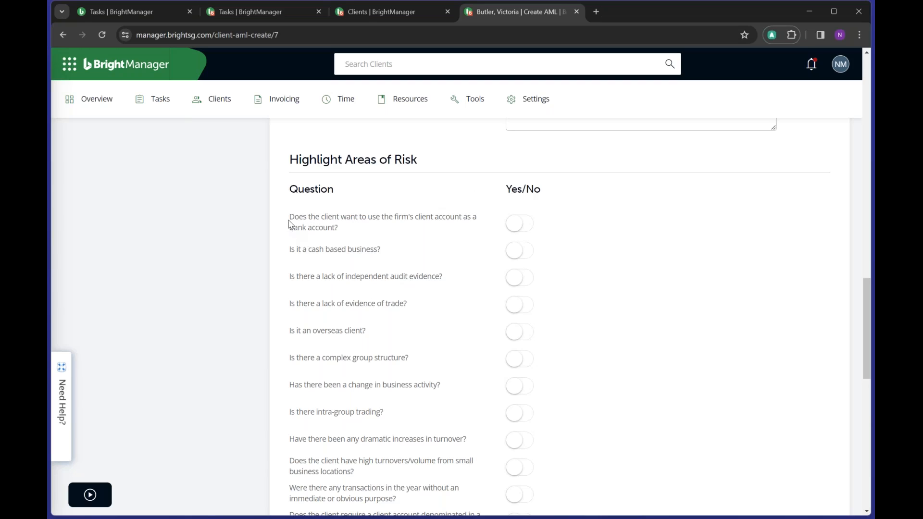
pyautogui.moveTo(290, 223); pyautogui.dragTo(369, 231)
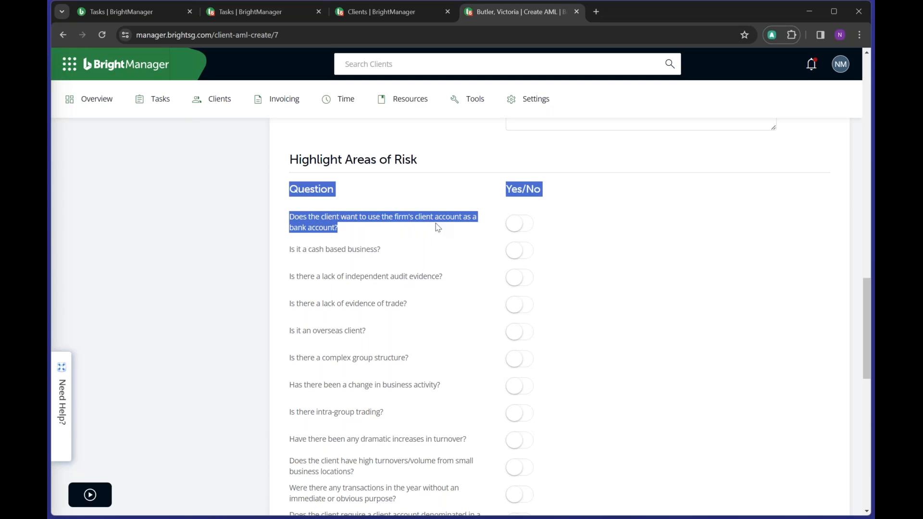
pyautogui.click(514, 226)
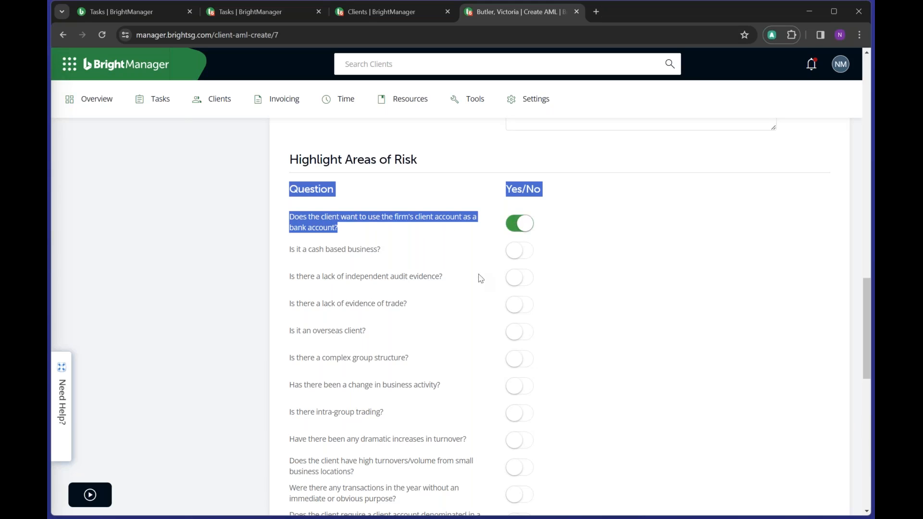
pyautogui.click(517, 251)
pyautogui.click(445, 255)
pyautogui.scroll(-9, 466, 259)
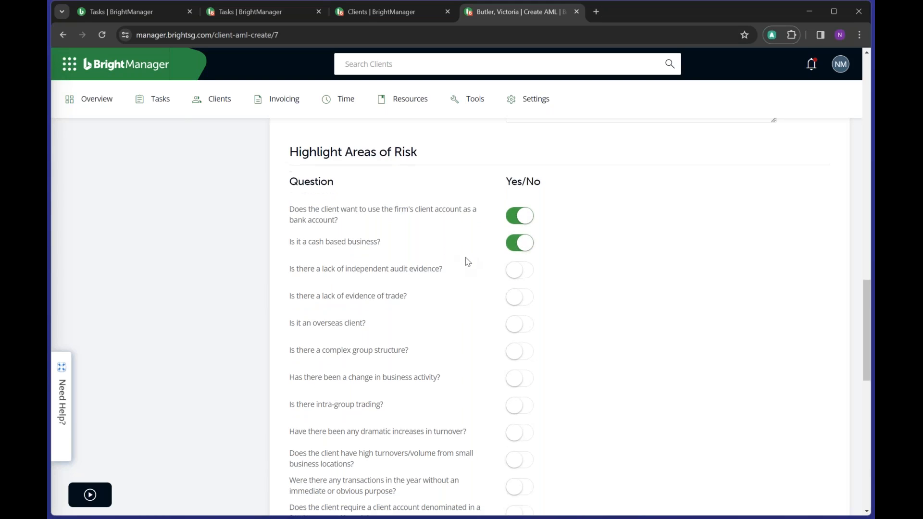
pyautogui.scroll(-2, 468, 262)
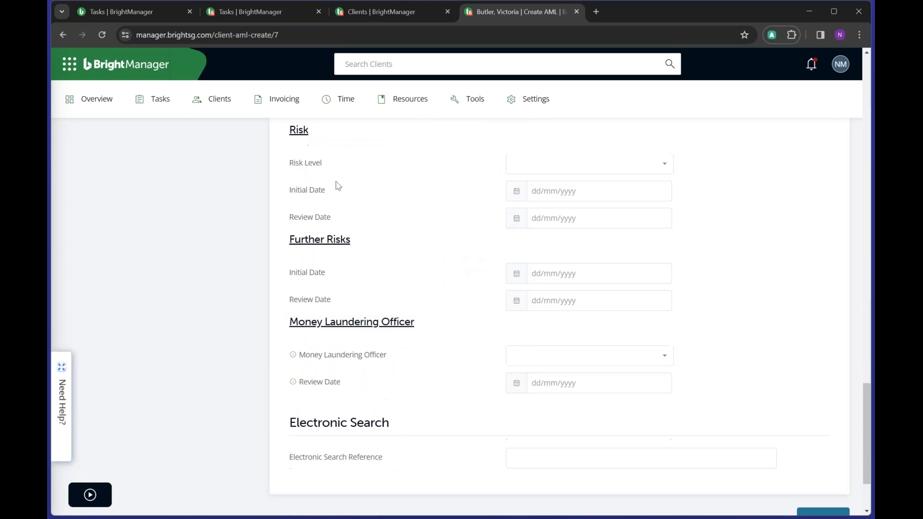
# - Choose Low in the assessment's Risk Level dropdown
pyautogui.click(561, 173)
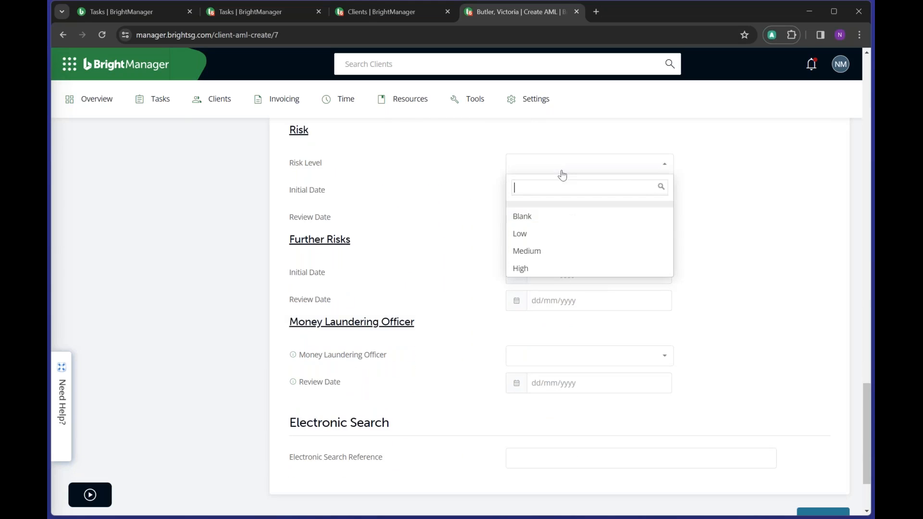
pyautogui.click(559, 236)
pyautogui.scroll(8, 447, 255)
pyautogui.scroll(10, 445, 257)
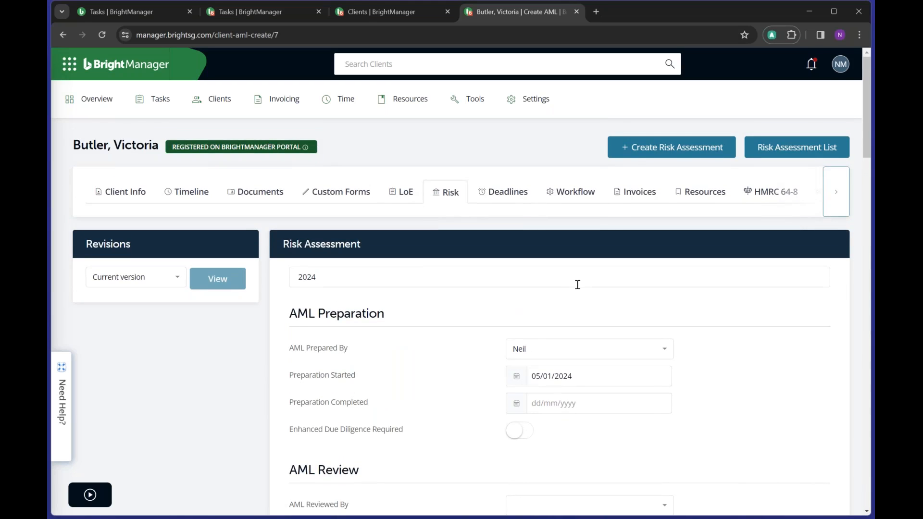
pyautogui.scroll(-15, 577, 285)
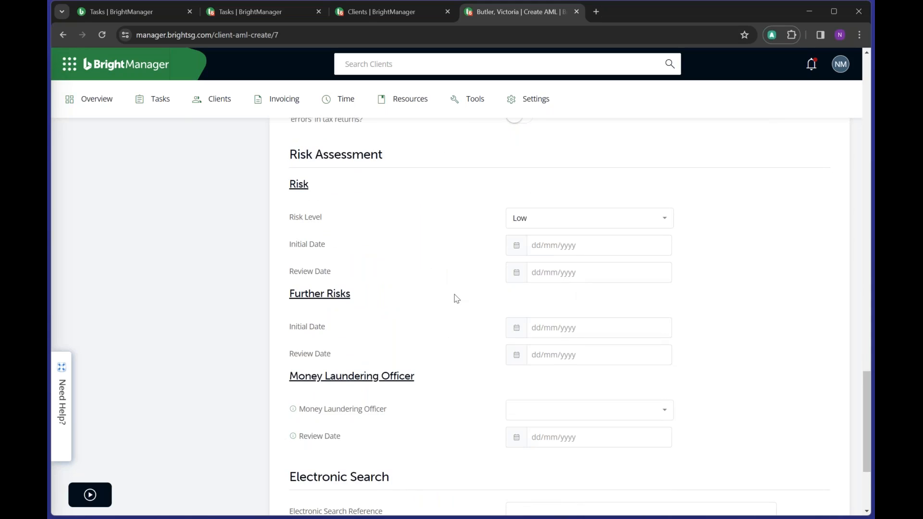
# - Choose the Money Laundering Officer in its dropdown
pyautogui.scroll(-1, 456, 299)
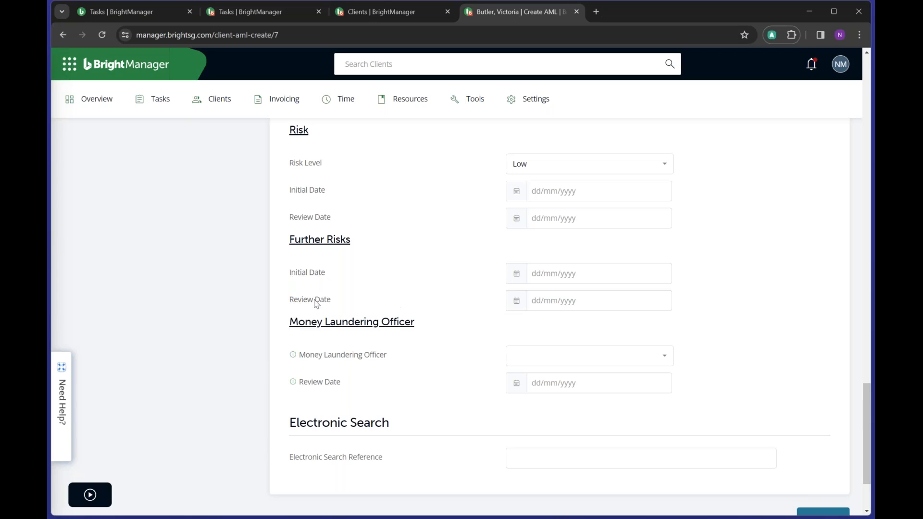
pyautogui.click(547, 362)
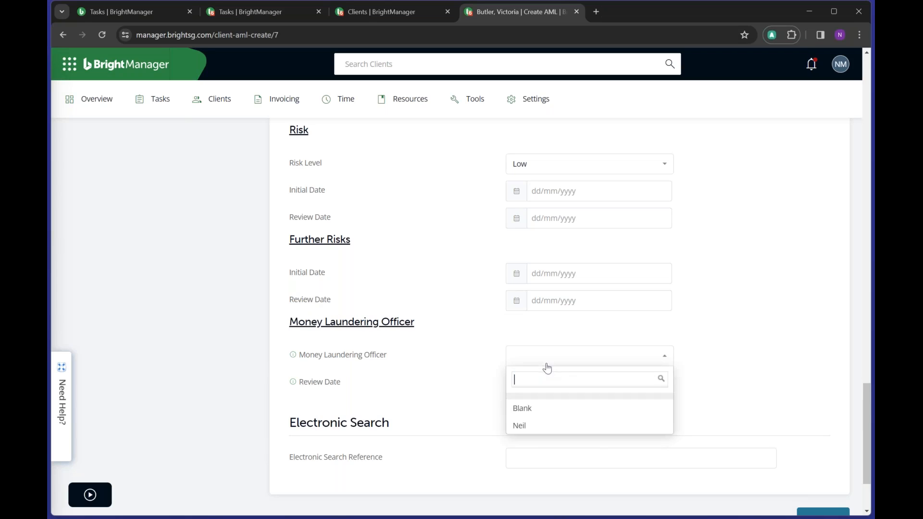
pyautogui.click(540, 426)
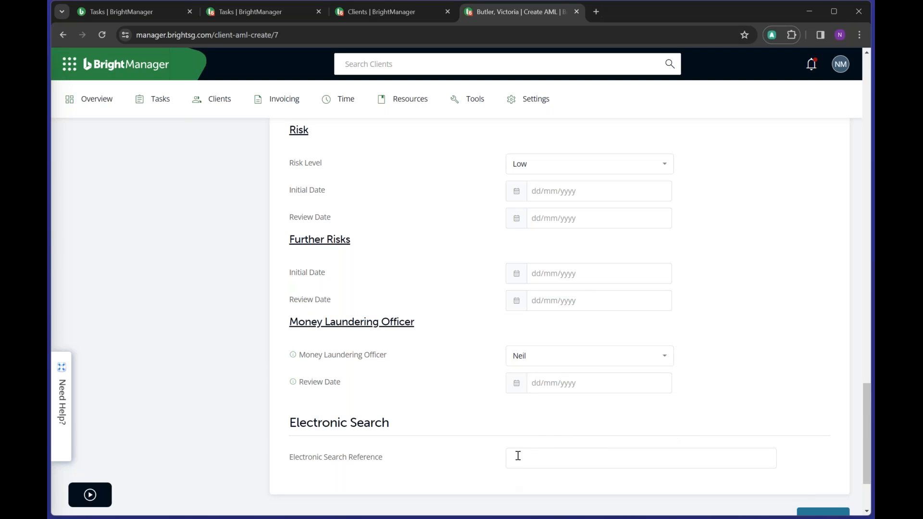
# - Set the Review Date to 5 July 2024 and create the risk assessment
pyautogui.click(561, 390)
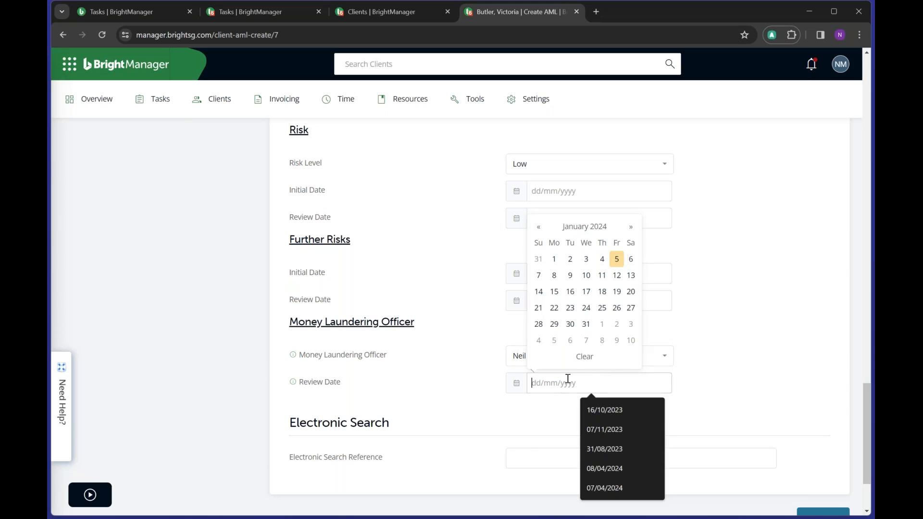
pyautogui.click(631, 227)
pyautogui.click(632, 227)
pyautogui.click(632, 227)
pyautogui.click(631, 227)
pyautogui.click(631, 227)
pyautogui.click(632, 227)
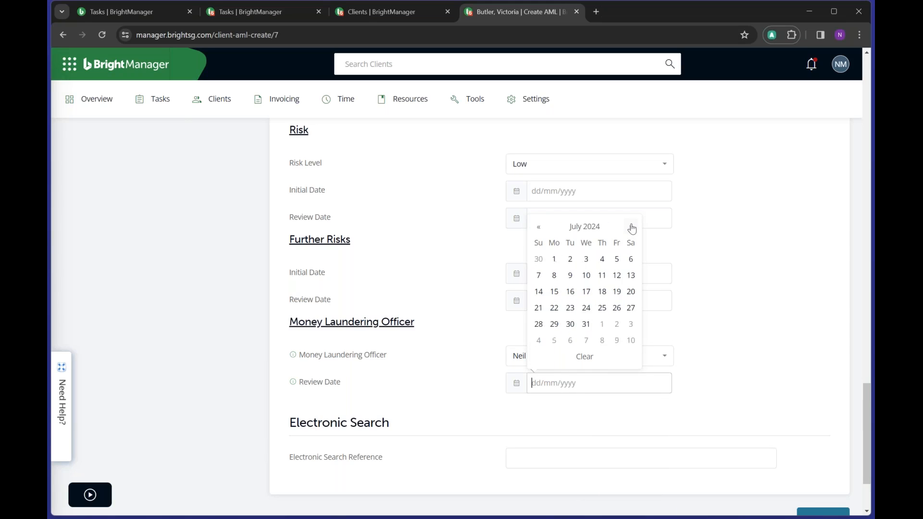
pyautogui.click(617, 259)
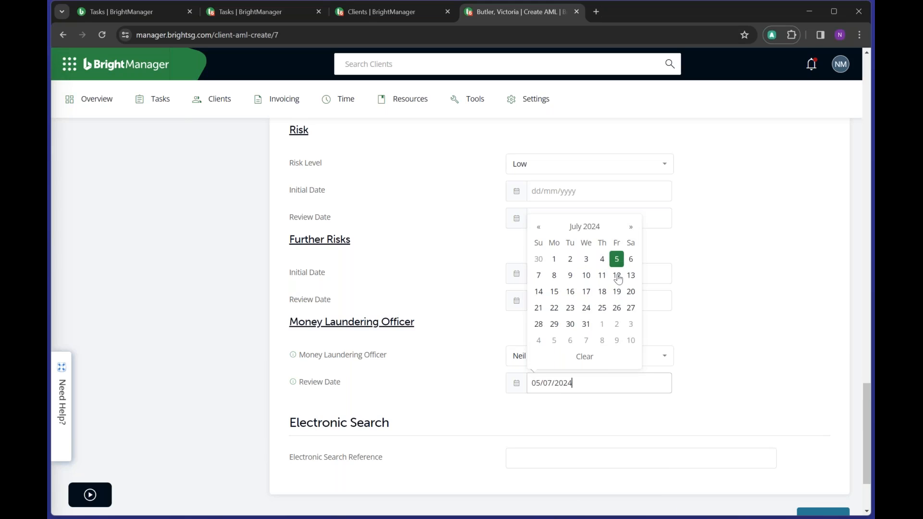
pyautogui.click(774, 322)
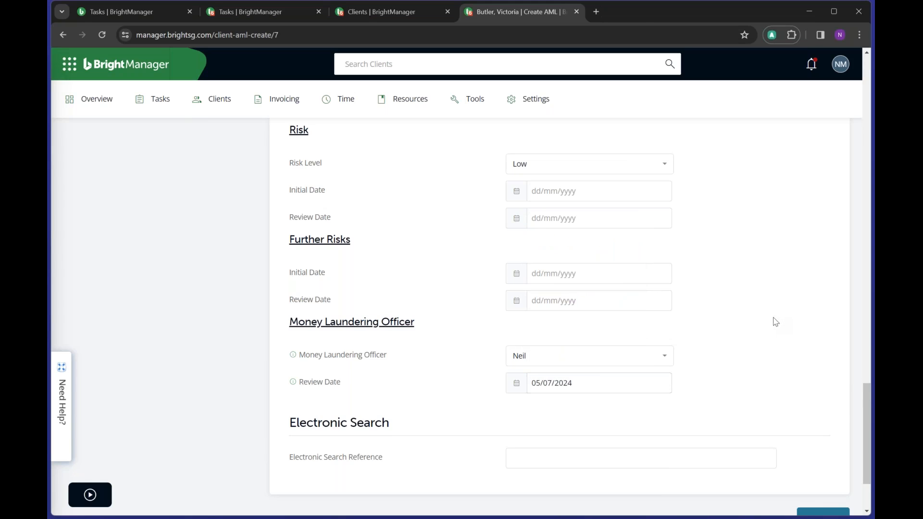
pyautogui.scroll(-3, 777, 310)
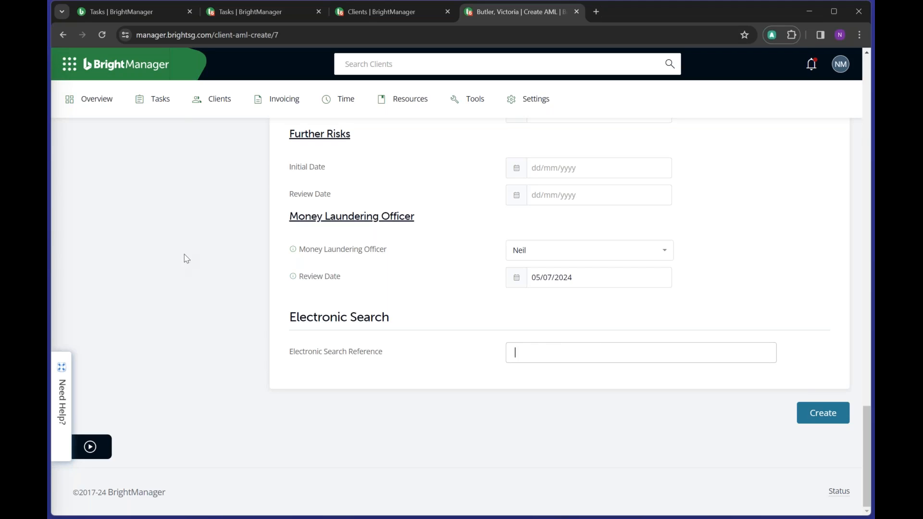
pyautogui.click(827, 414)
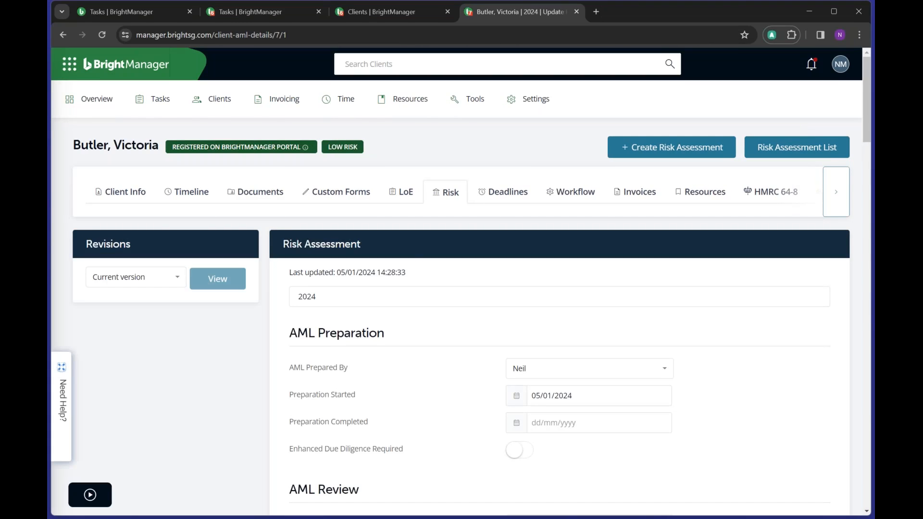
# - Check the 2024 entry and its Revisions under the Risk tab, then go to Tasks
pyautogui.click(448, 191)
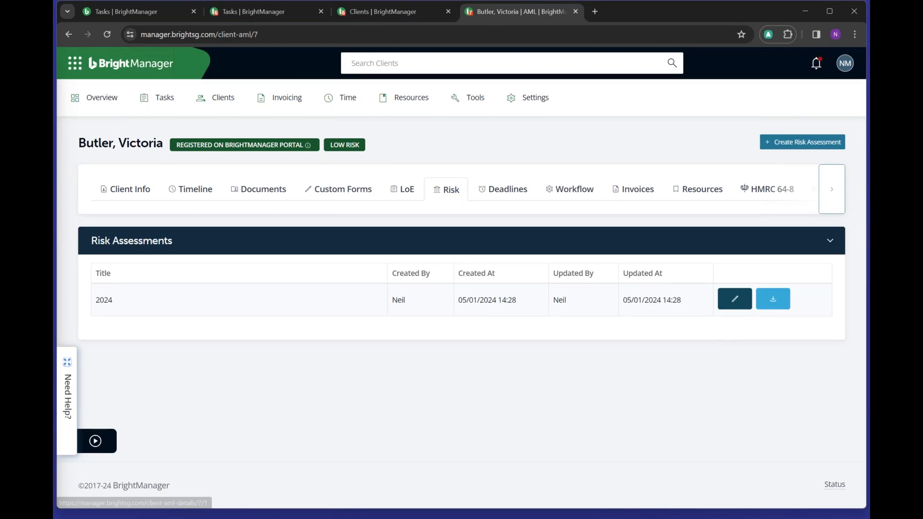
pyautogui.click(738, 302)
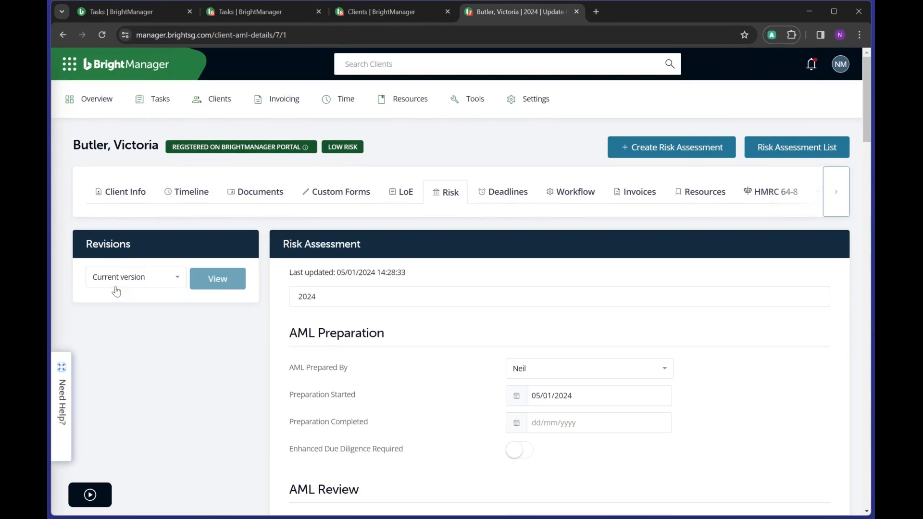
pyautogui.click(162, 279)
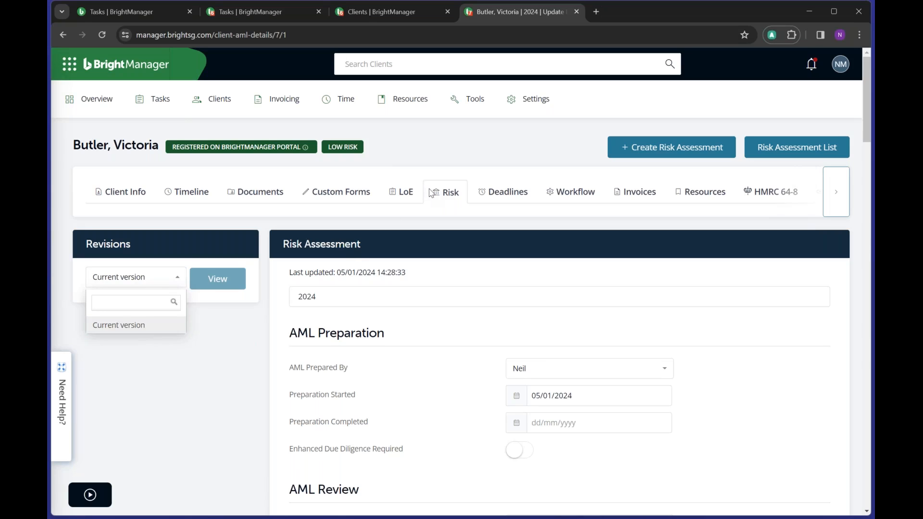
pyautogui.click(448, 193)
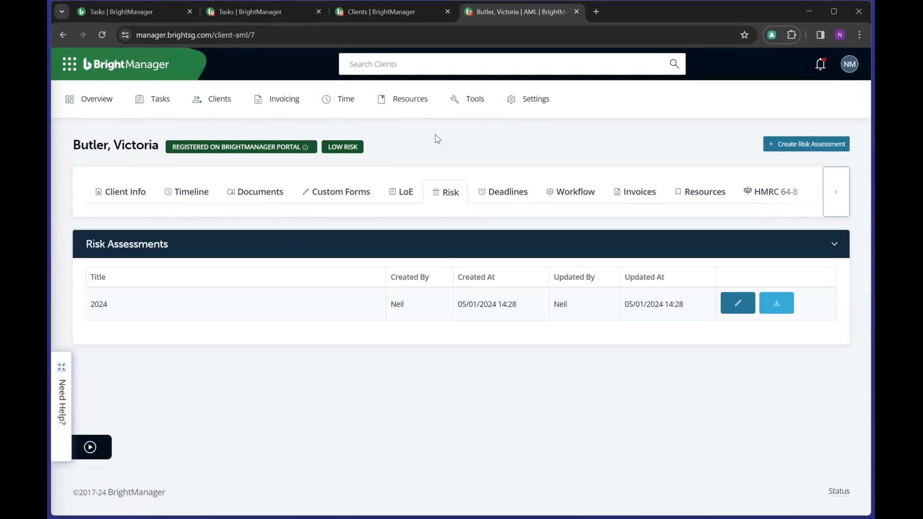
pyautogui.click(164, 111)
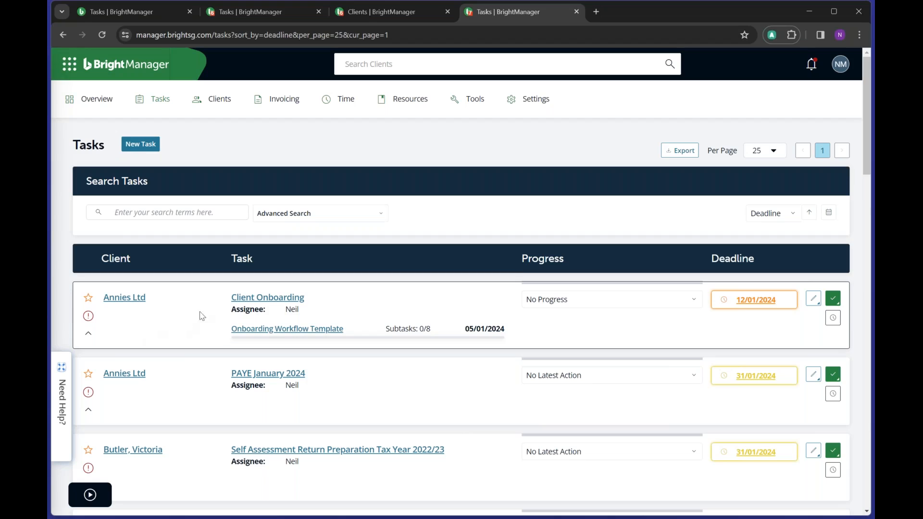
pyautogui.scroll(-1, 384, 318)
pyautogui.scroll(1, 338, 321)
pyautogui.moveTo(278, 312); pyautogui.dragTo(323, 312)
pyautogui.click(194, 318)
pyautogui.scroll(-3, 217, 326)
pyautogui.scroll(-7, 217, 326)
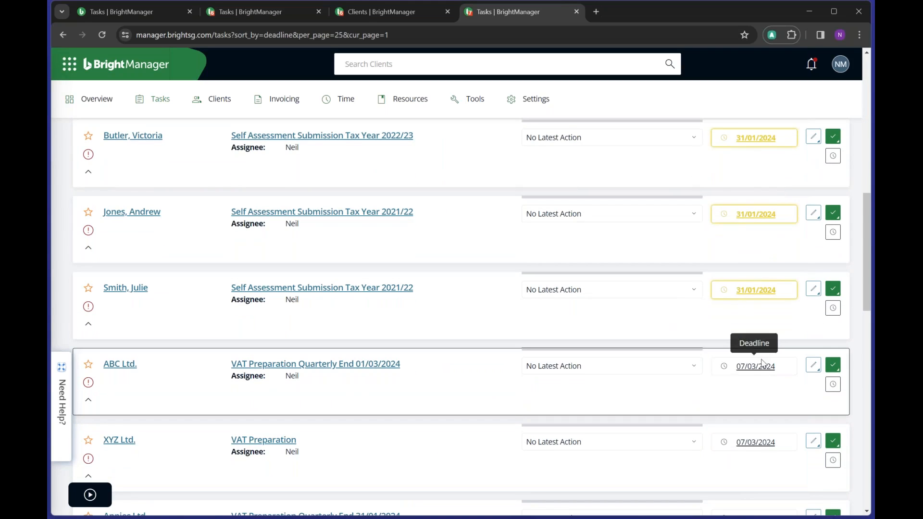
pyautogui.scroll(5, 760, 362)
pyautogui.scroll(5, 762, 362)
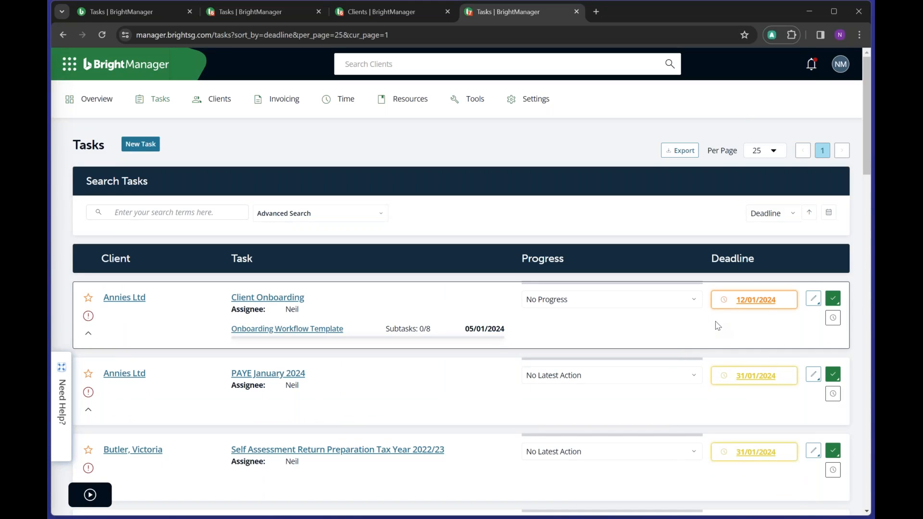
pyautogui.scroll(-12, 718, 325)
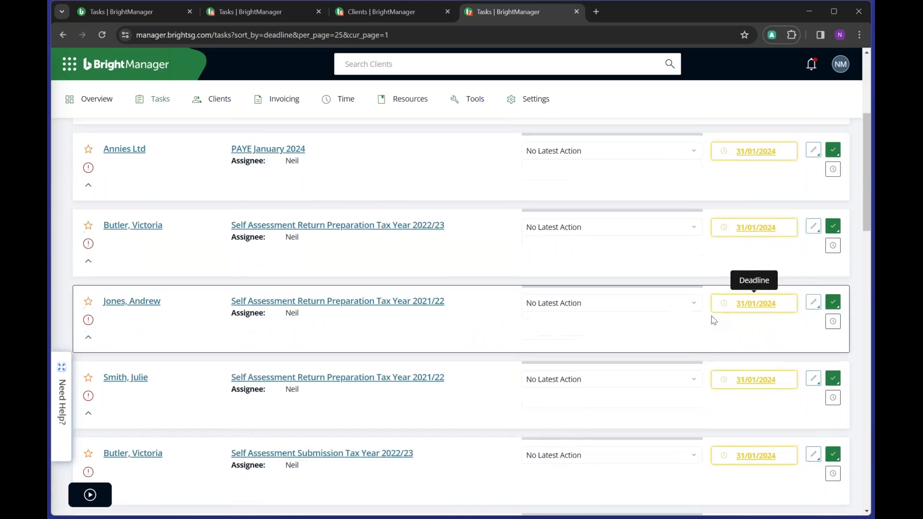
pyautogui.scroll(-2, 715, 321)
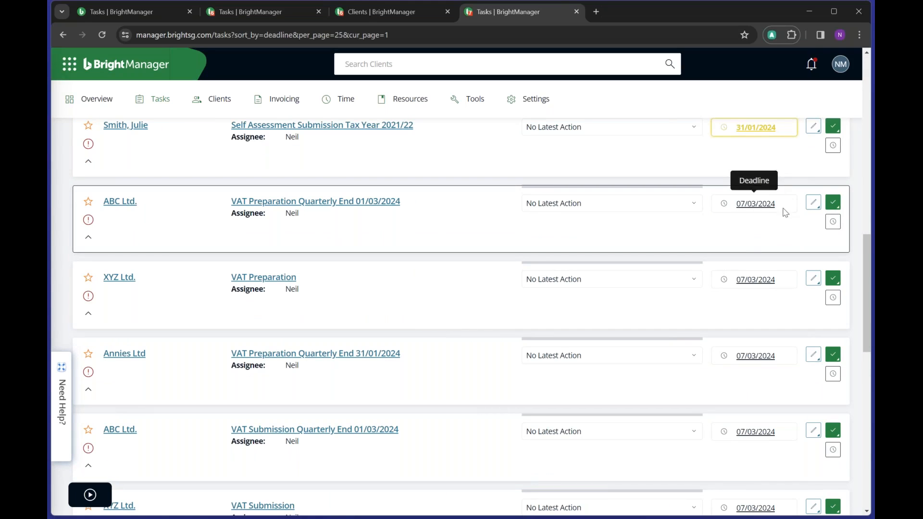
pyautogui.scroll(1, 733, 247)
pyautogui.scroll(1, 734, 226)
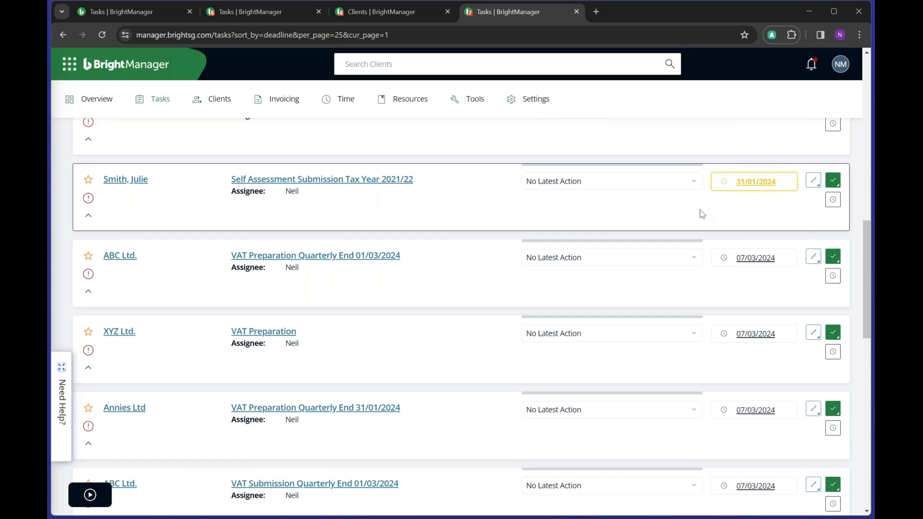
pyautogui.scroll(2, 700, 213)
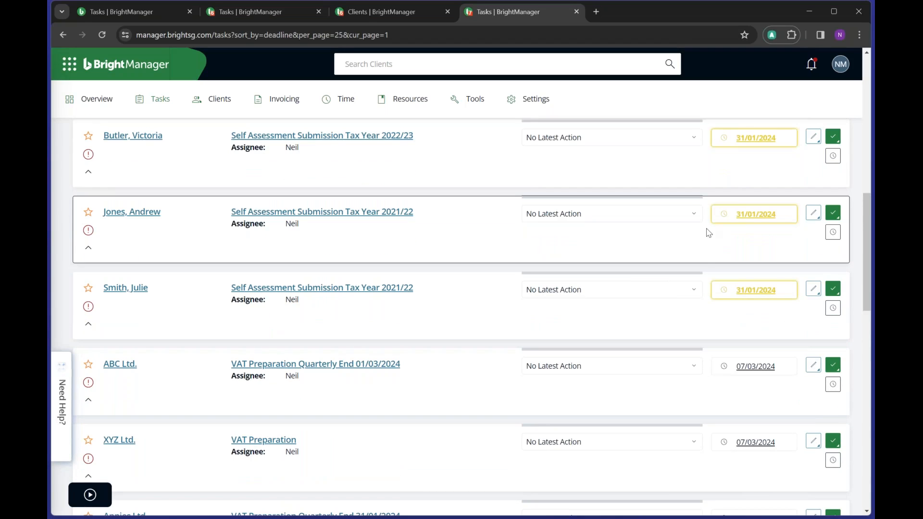
pyautogui.scroll(4, 704, 233)
pyautogui.scroll(5, 698, 239)
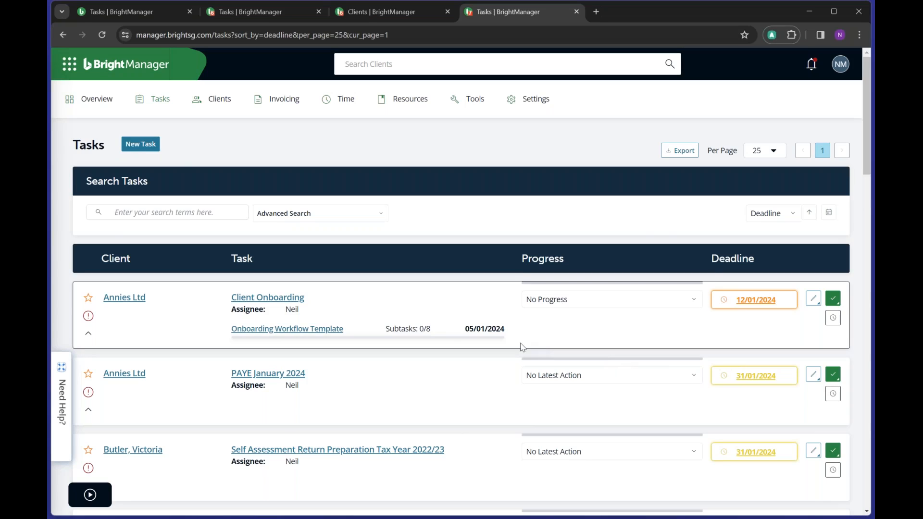
# - In Advanced Search, choose Self Assessment Tax Return (6) as the Service, leaving staff, progress and client type unset
pyautogui.click(289, 213)
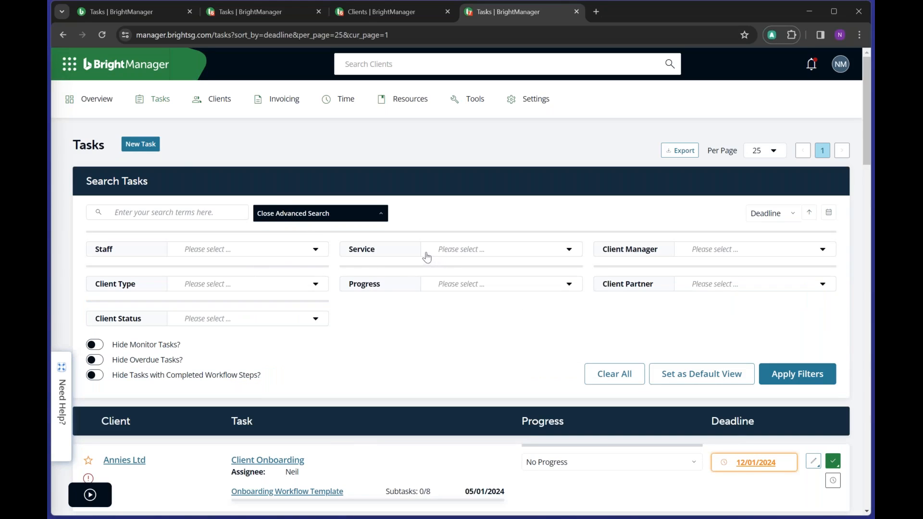
pyautogui.click(276, 251)
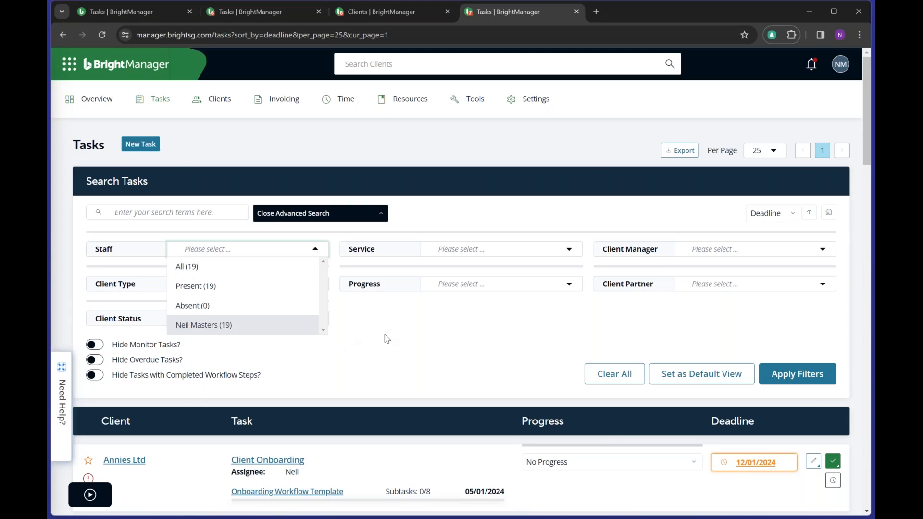
pyautogui.click(407, 338)
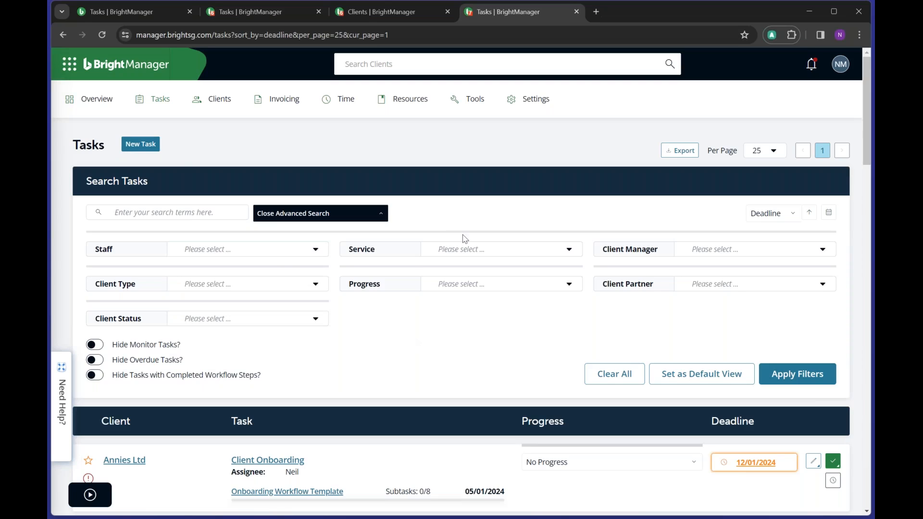
pyautogui.click(465, 252)
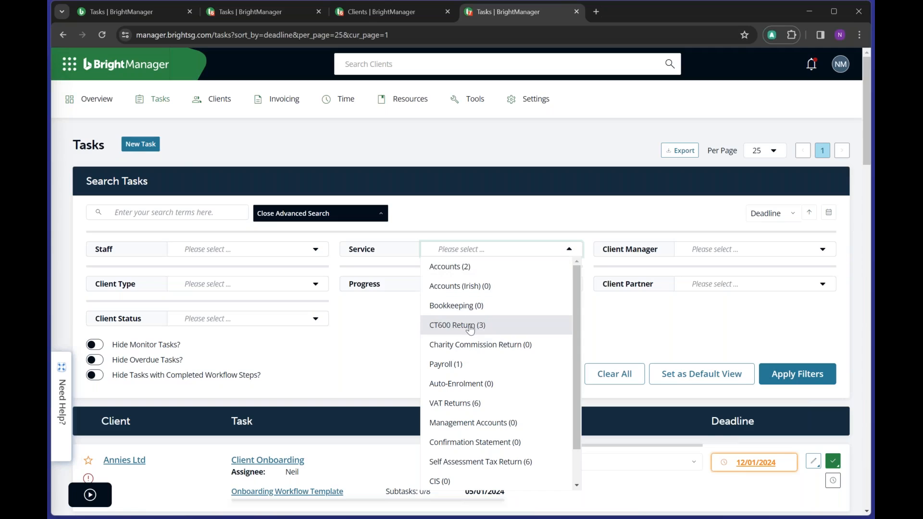
pyautogui.scroll(-1, 471, 331)
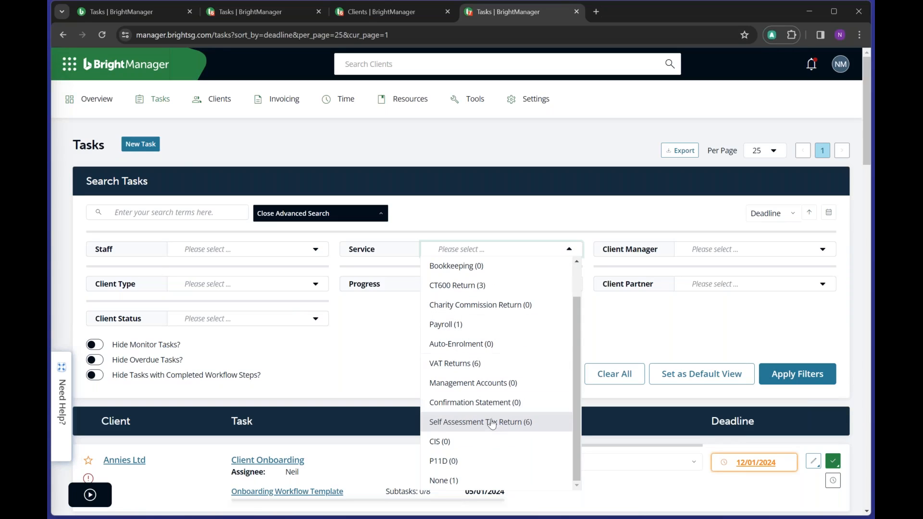
pyautogui.click(465, 428)
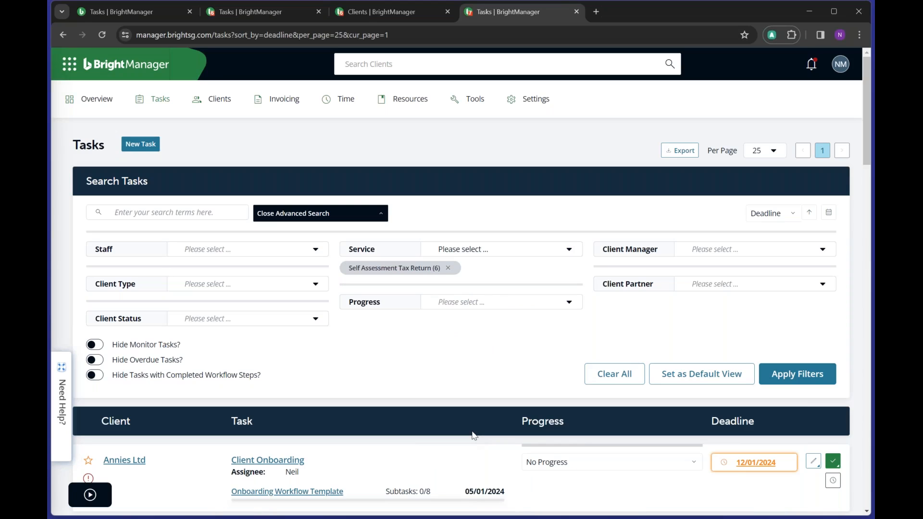
pyautogui.click(483, 302)
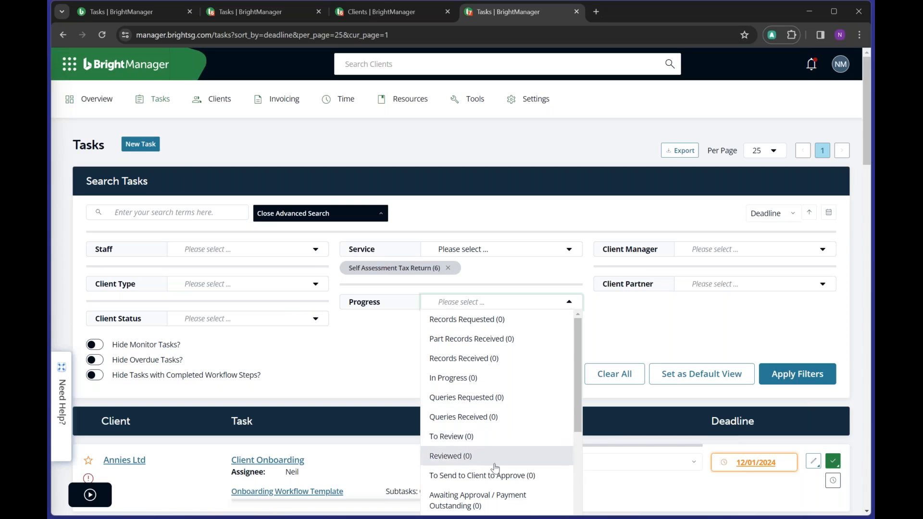
pyautogui.scroll(-3, 510, 478)
pyautogui.click(393, 362)
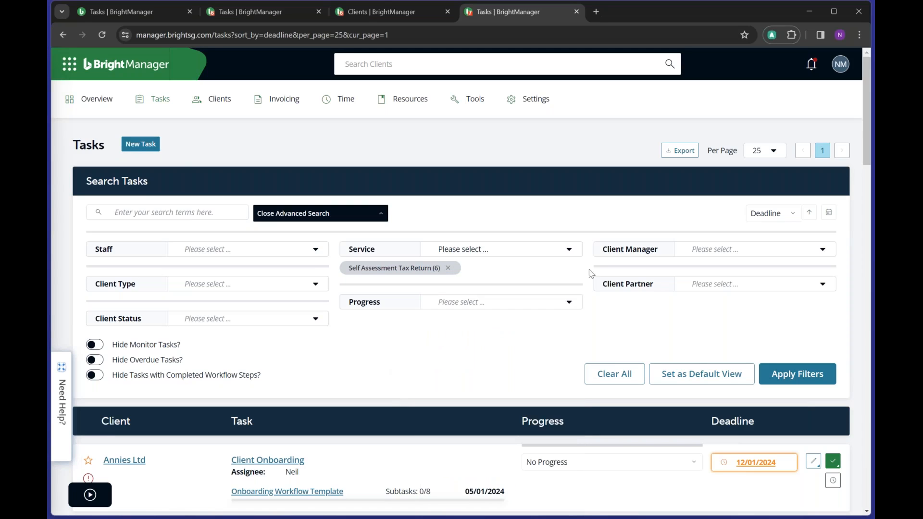
pyautogui.click(296, 287)
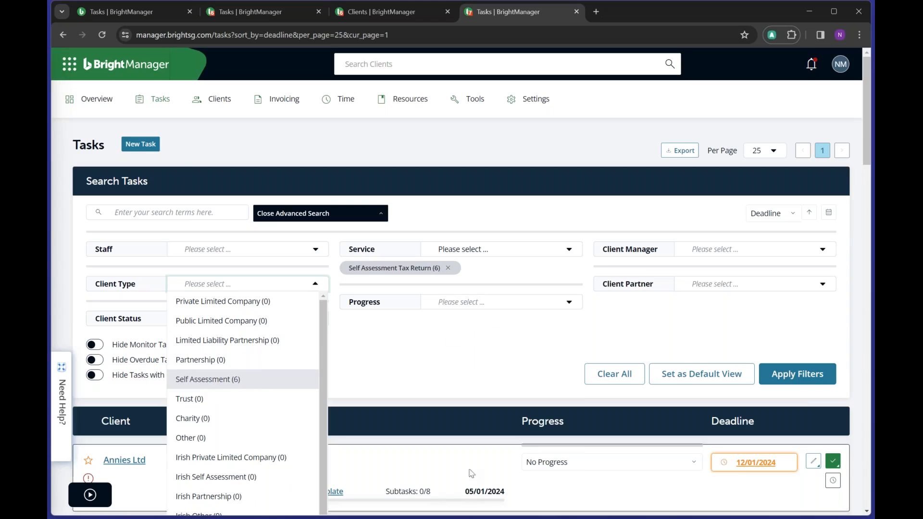
pyautogui.click(474, 361)
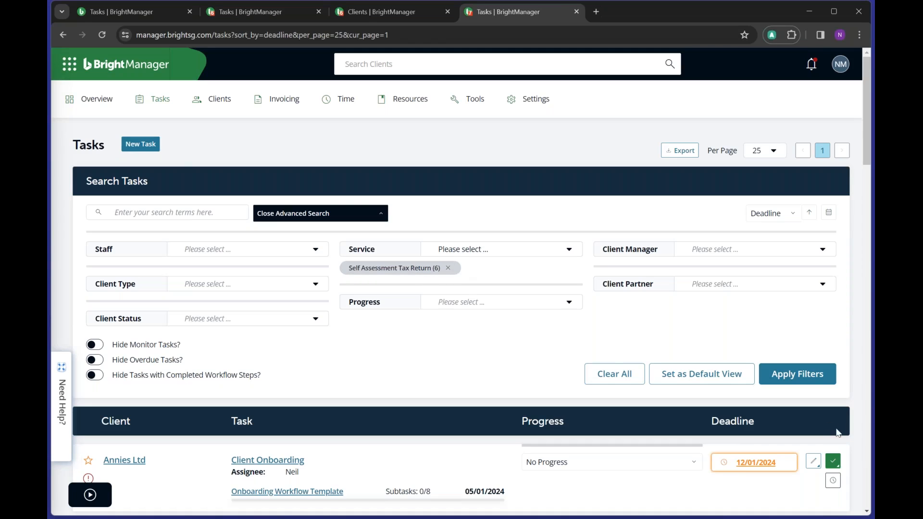
# - Apply the Self Assessment filter and star the first and third Return Preparation tasks
pyautogui.click(799, 376)
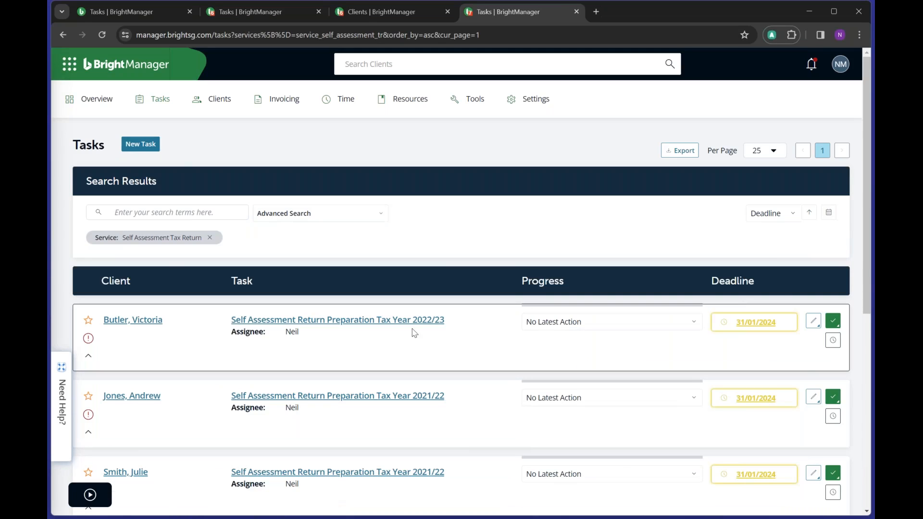
pyautogui.scroll(-2, 536, 340)
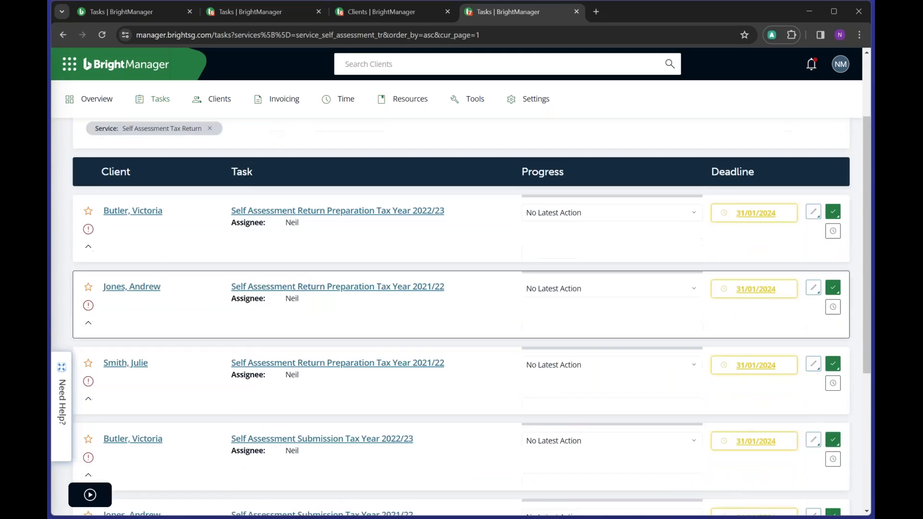
pyautogui.scroll(-1, 536, 333)
pyautogui.scroll(-1, 540, 330)
pyautogui.scroll(2, 539, 333)
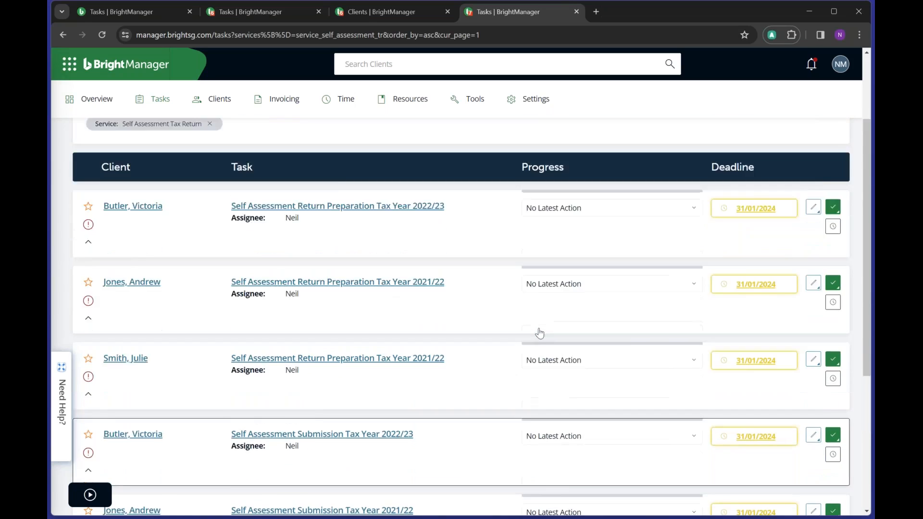
pyautogui.scroll(2, 539, 333)
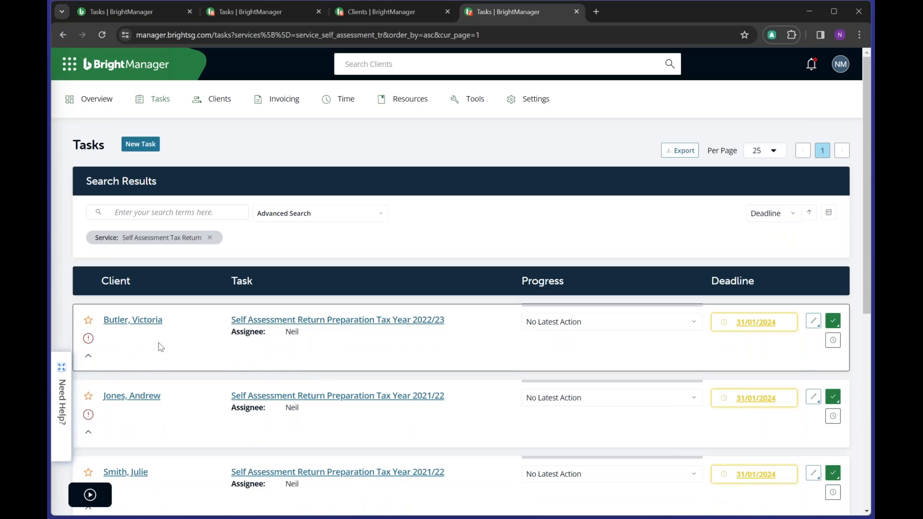
pyautogui.click(88, 321)
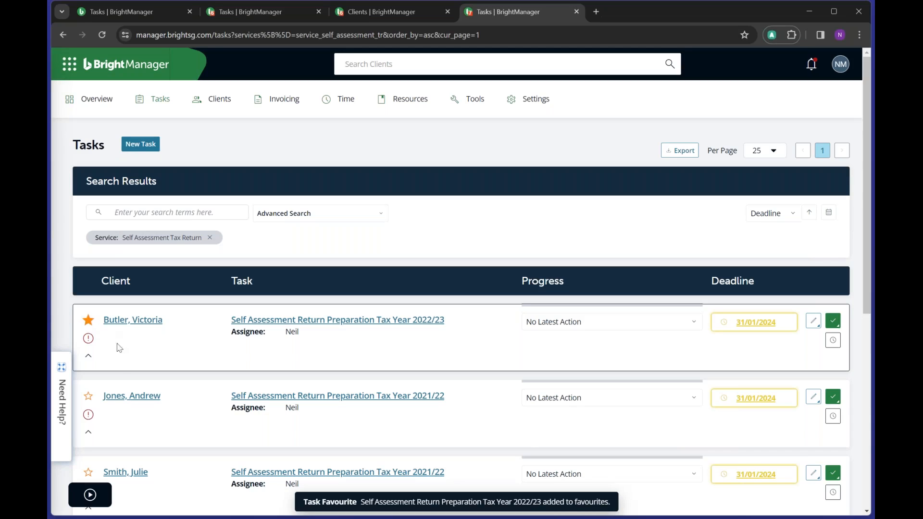
pyautogui.click(88, 473)
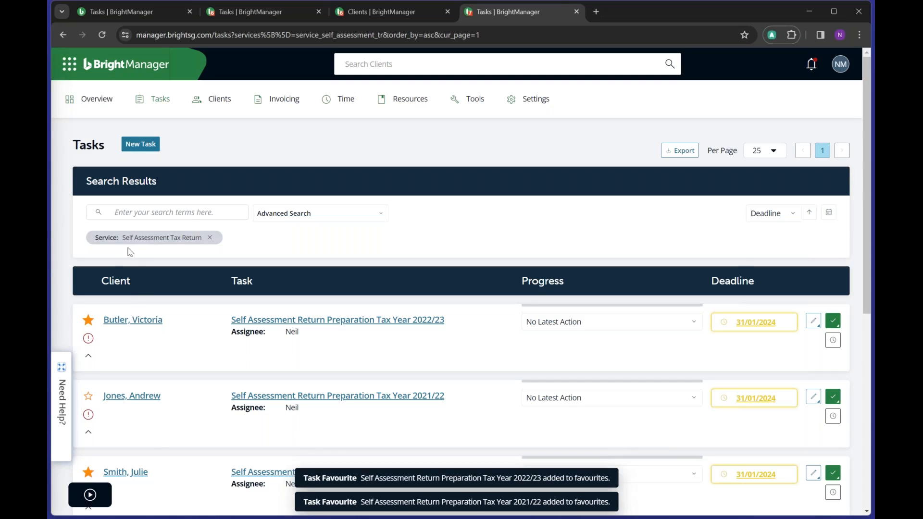
# - Choose Favourites in the sort dropdown beside Deadline so the two starred tasks lead
pyautogui.click(791, 217)
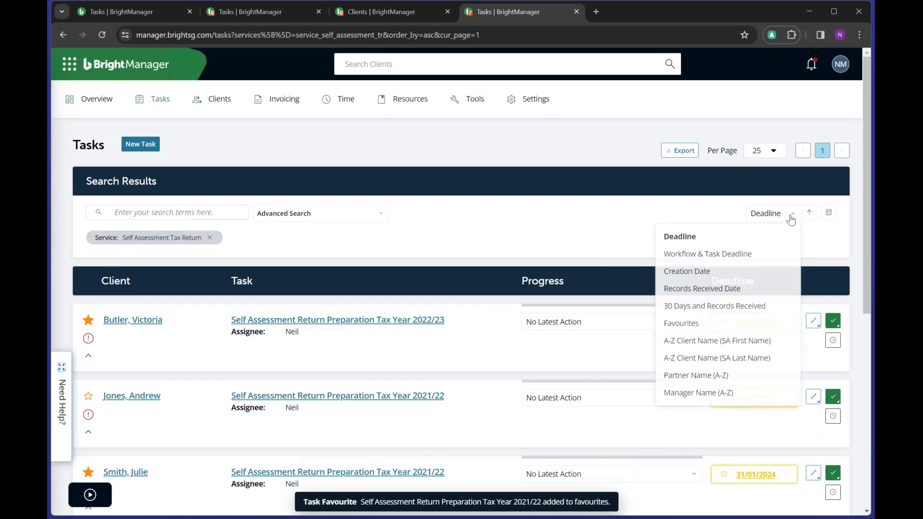
pyautogui.click(689, 325)
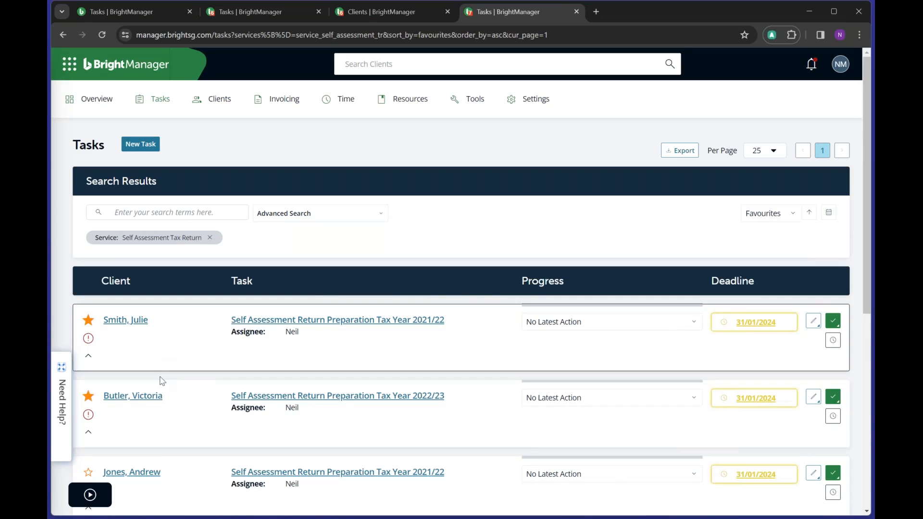
pyautogui.click(787, 216)
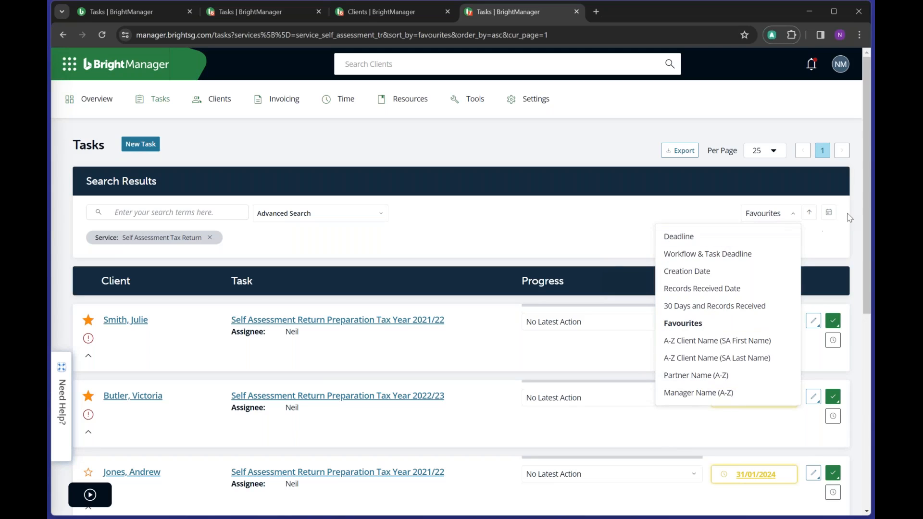
pyautogui.click(828, 213)
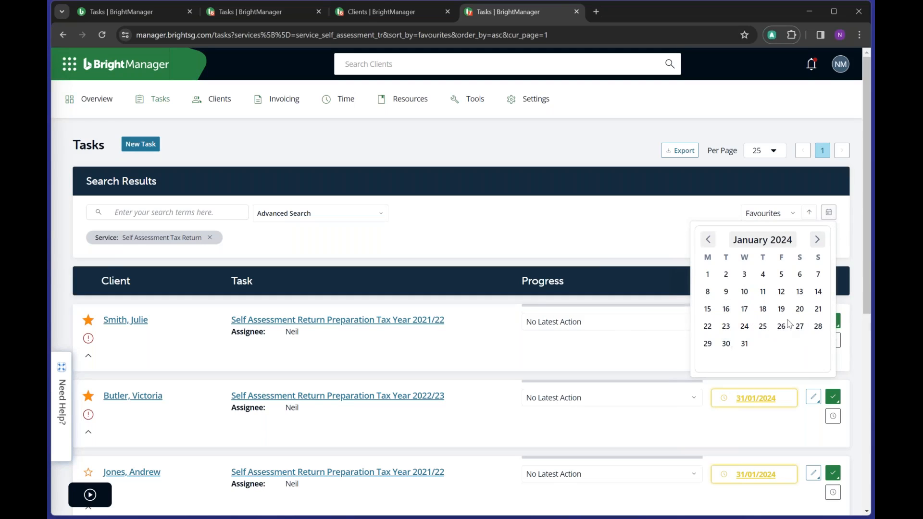
pyautogui.click(786, 213)
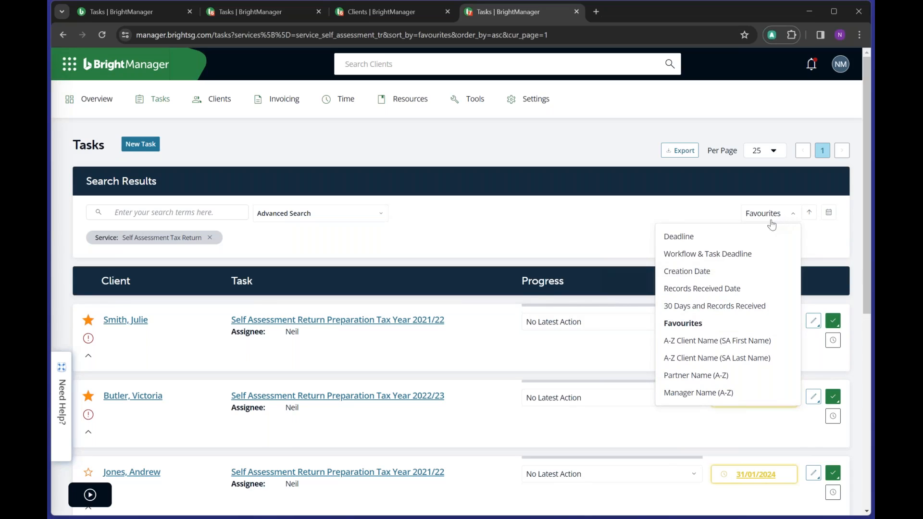
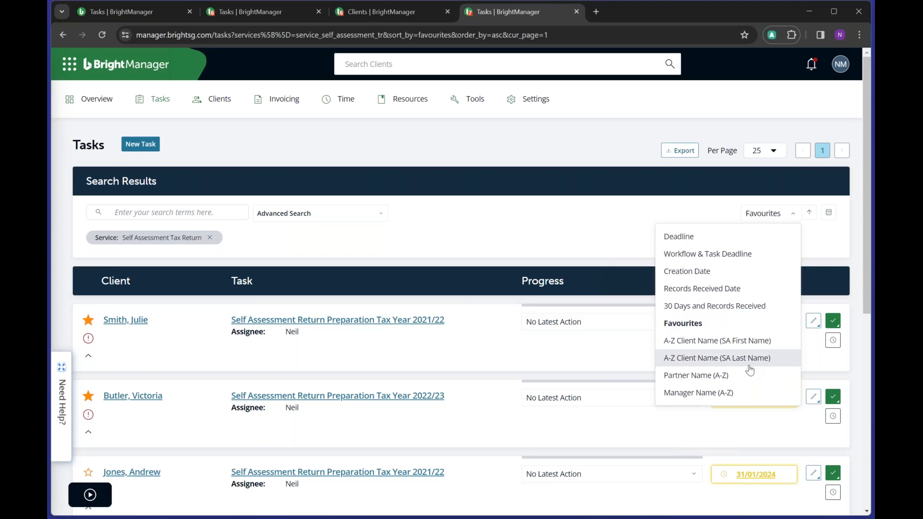
# - Switch the Self Assessment task list's sort from Favourites to Deadline
pyautogui.click(736, 236)
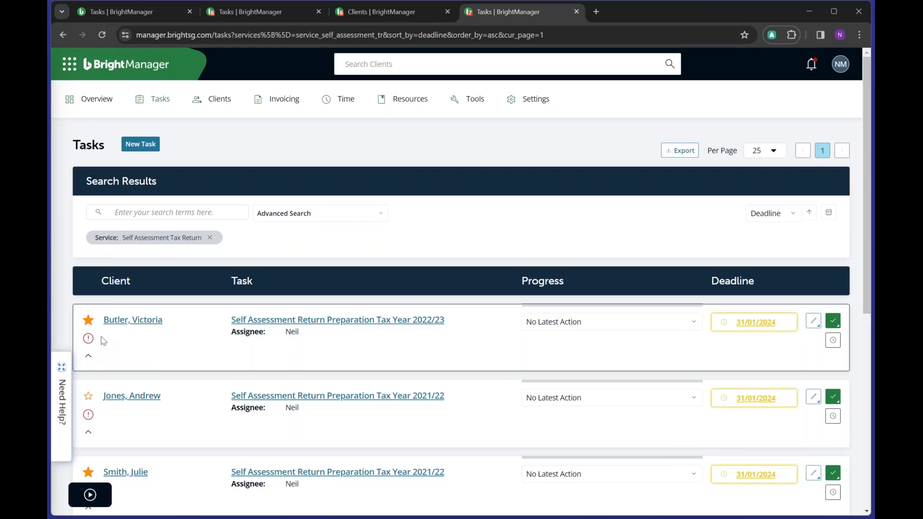
# - Review the first 2022/23 return task's missing client details, then open the task for editing
pyautogui.click(89, 359)
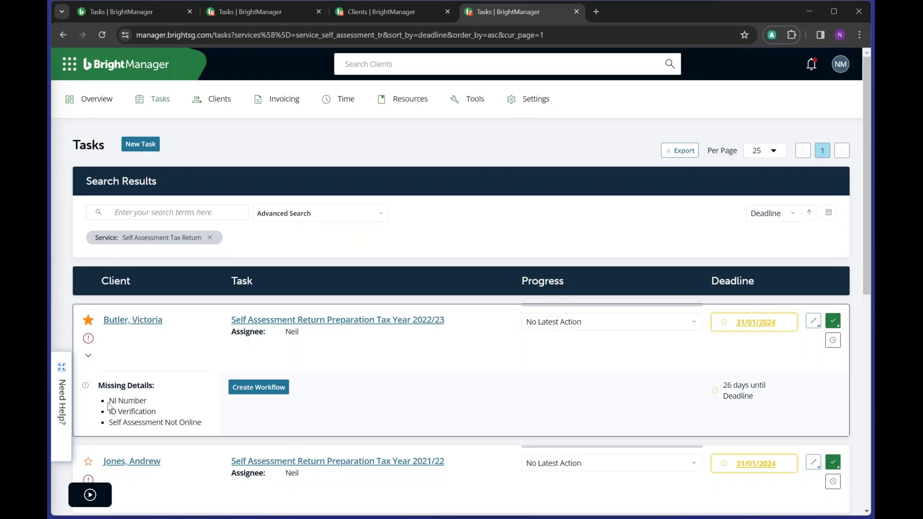
pyautogui.moveTo(108, 401); pyautogui.dragTo(210, 436)
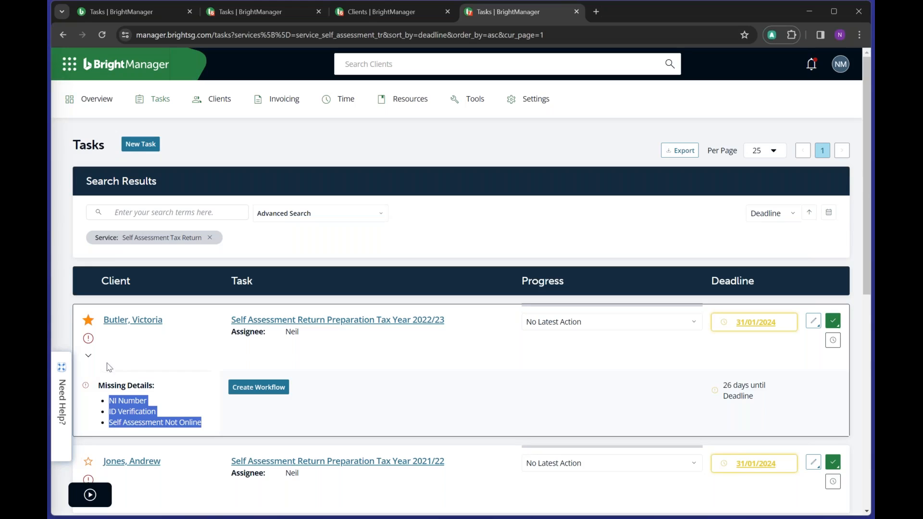
pyautogui.click(89, 359)
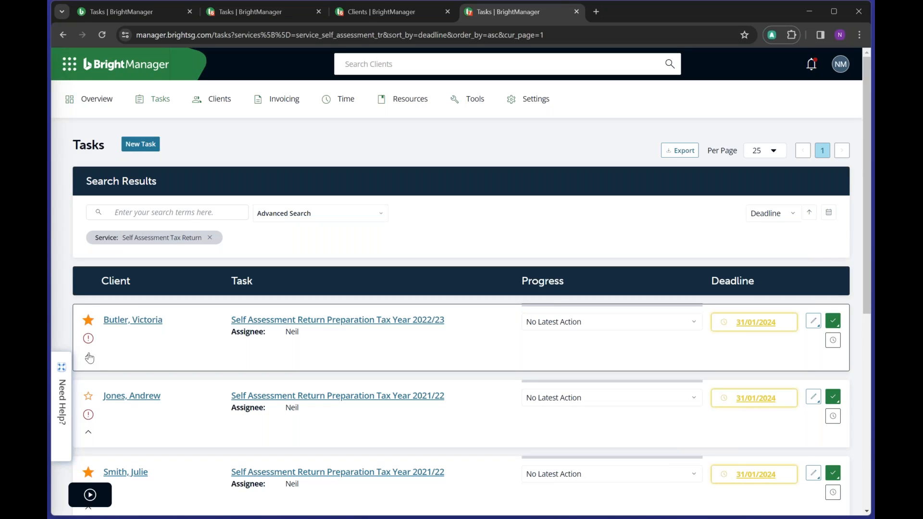
pyautogui.click(88, 356)
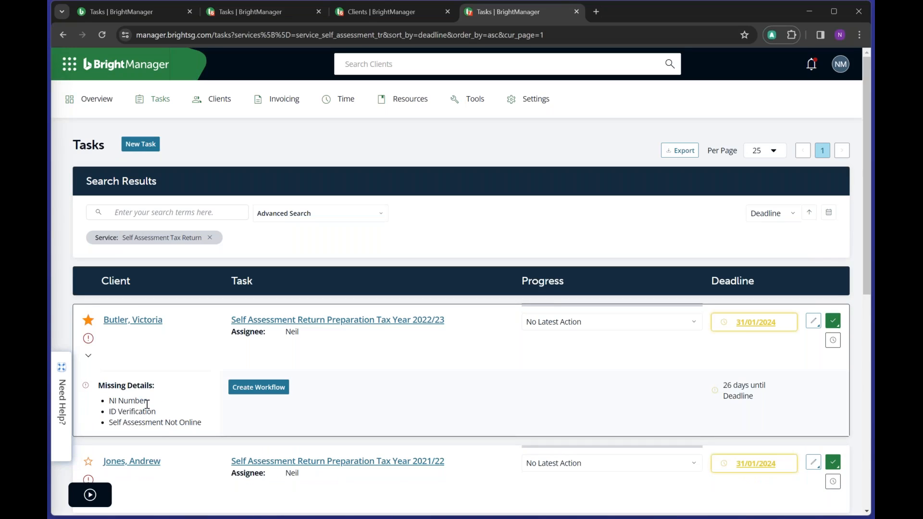
pyautogui.click(89, 356)
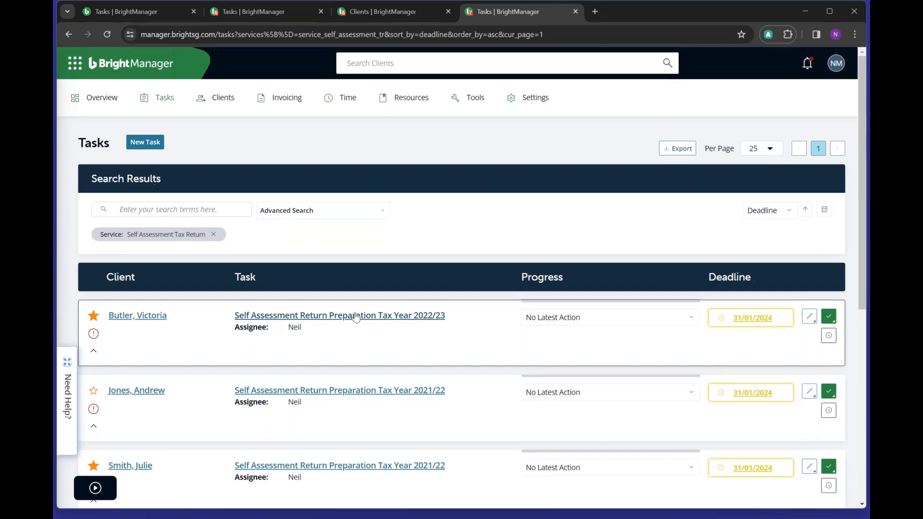
pyautogui.click(271, 320)
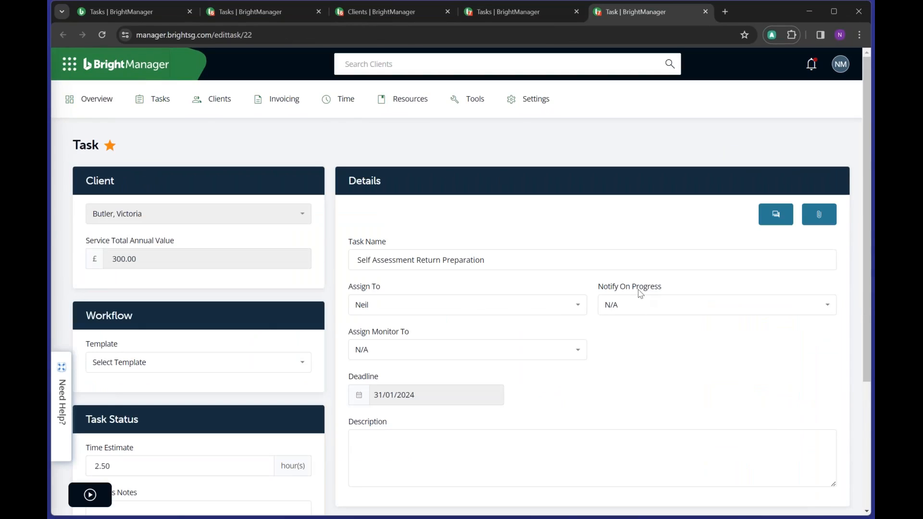
# - Check the task's Assign To and Notify On Progress values unchanged, then return to the Tasks list
pyautogui.click(420, 312)
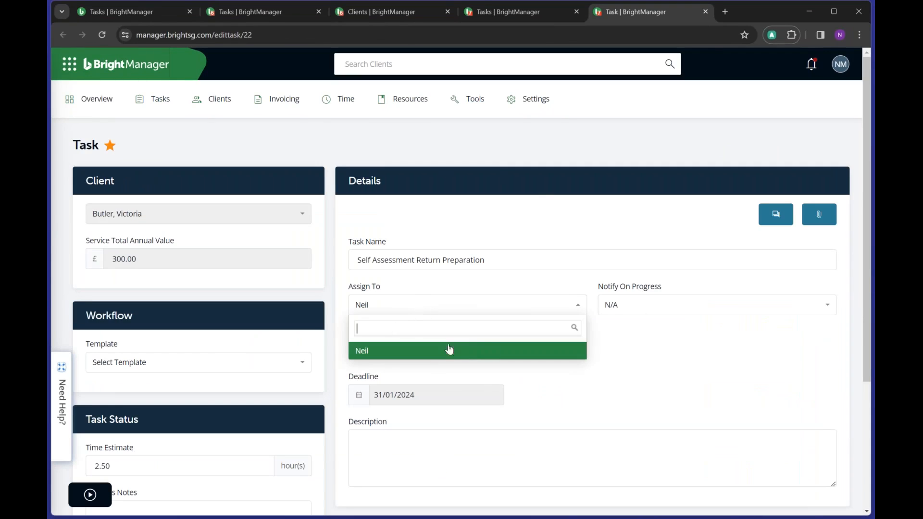
pyautogui.click(430, 353)
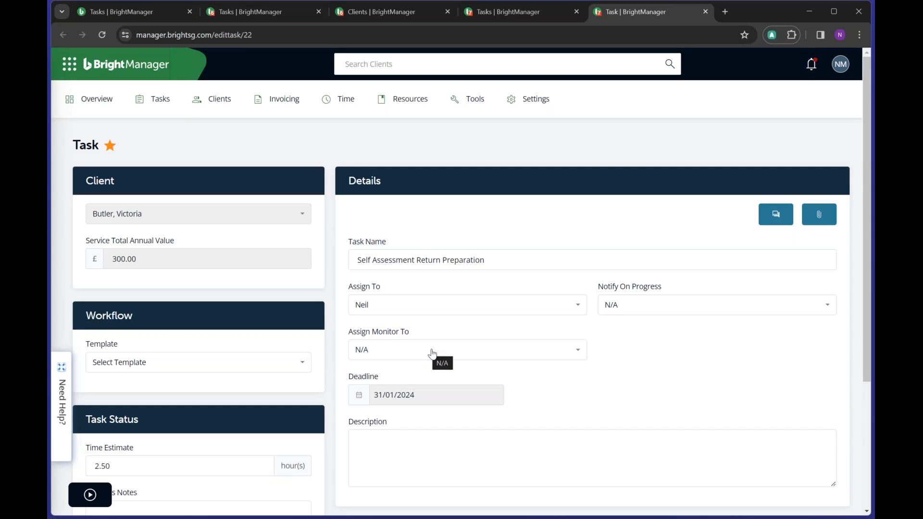
pyautogui.scroll(-1, 535, 269)
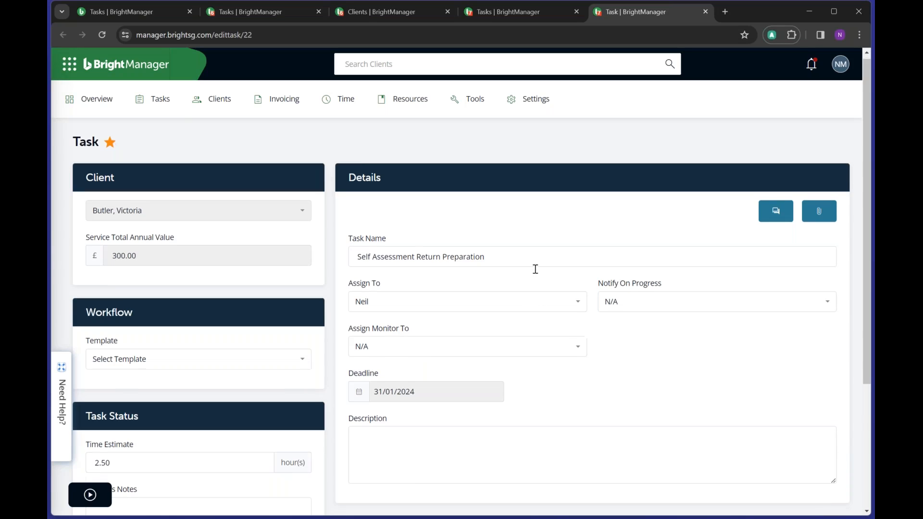
pyautogui.click(653, 251)
pyautogui.click(581, 333)
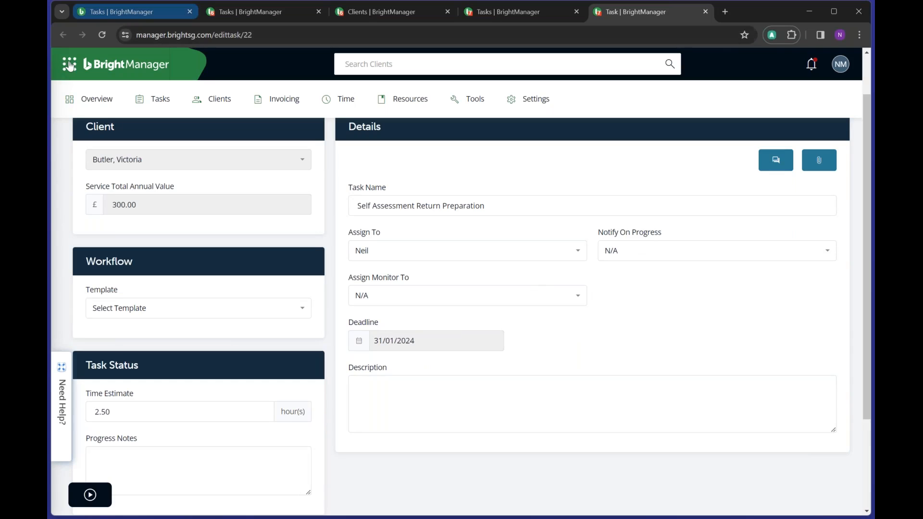
pyautogui.click(519, 6)
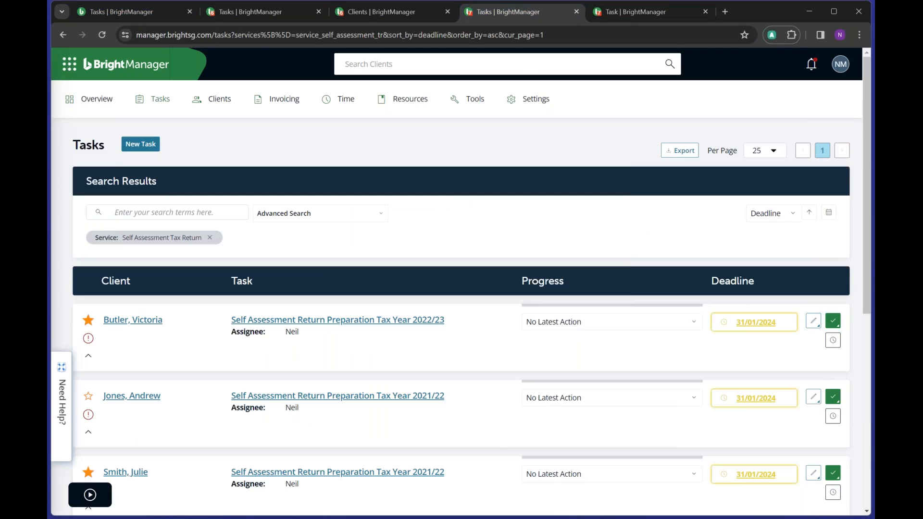
# - Advance the first task's progress to Records Requested, then to Records Received
pyautogui.moveTo(508, 174)
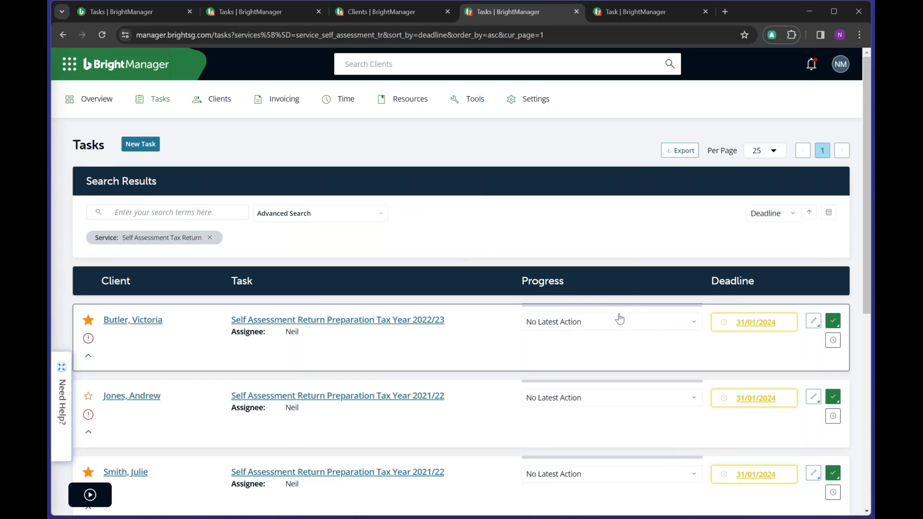
pyautogui.click(690, 324)
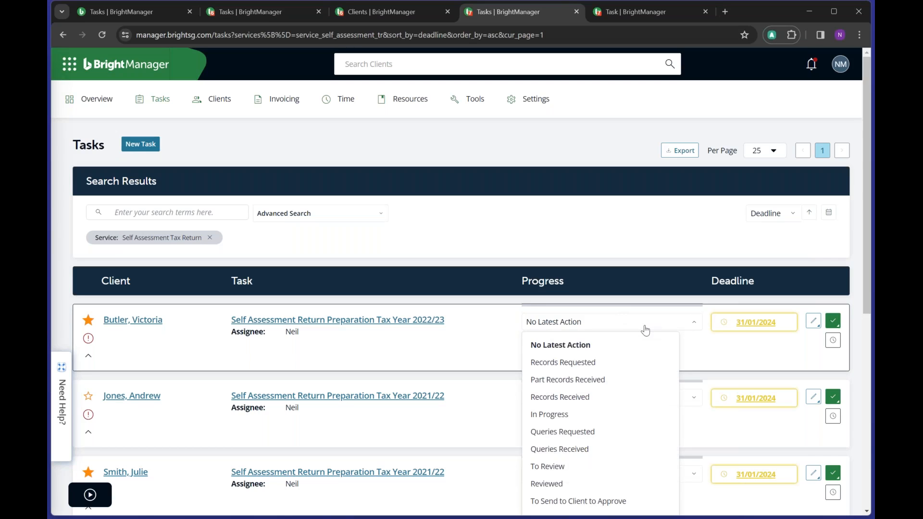
pyautogui.scroll(-3, 645, 331)
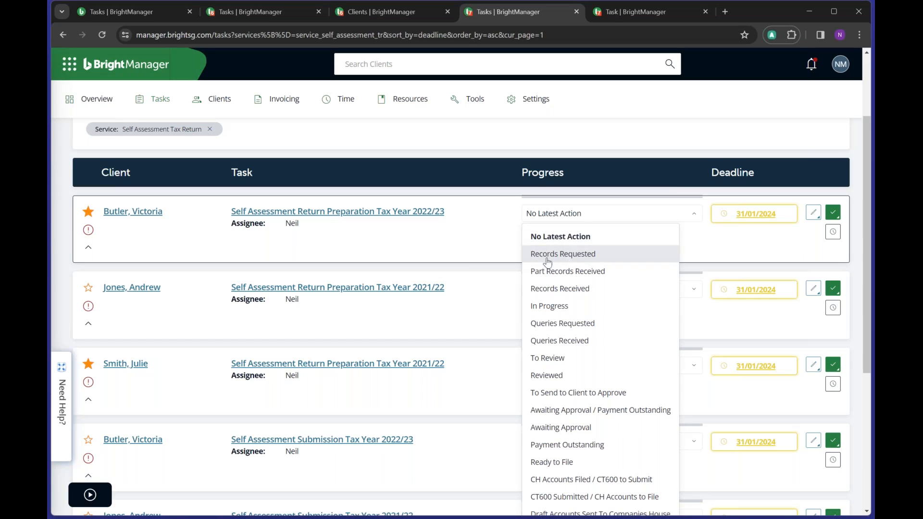
pyautogui.click(582, 255)
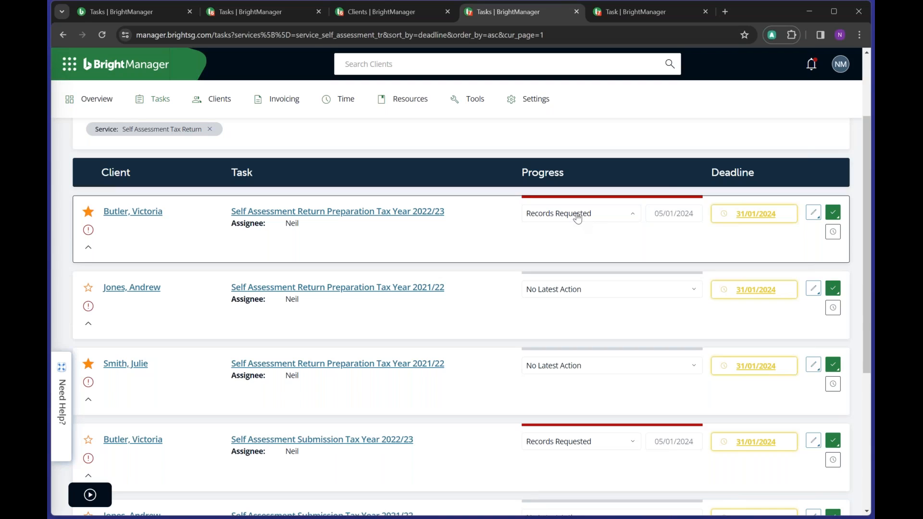
pyautogui.click(577, 216)
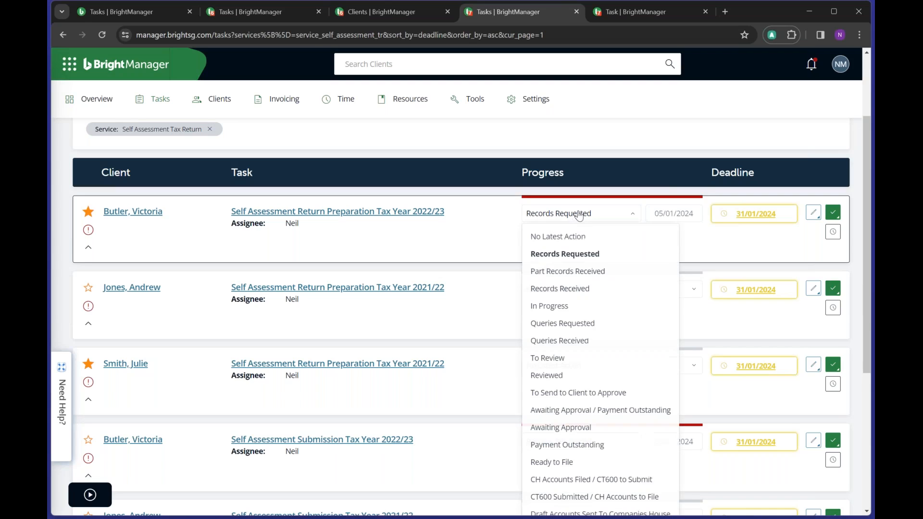
pyautogui.click(572, 290)
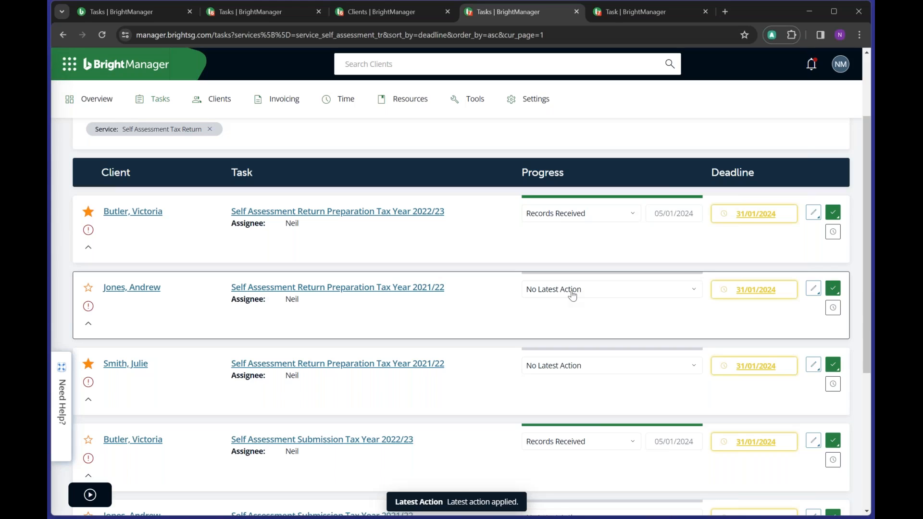
pyautogui.click(574, 212)
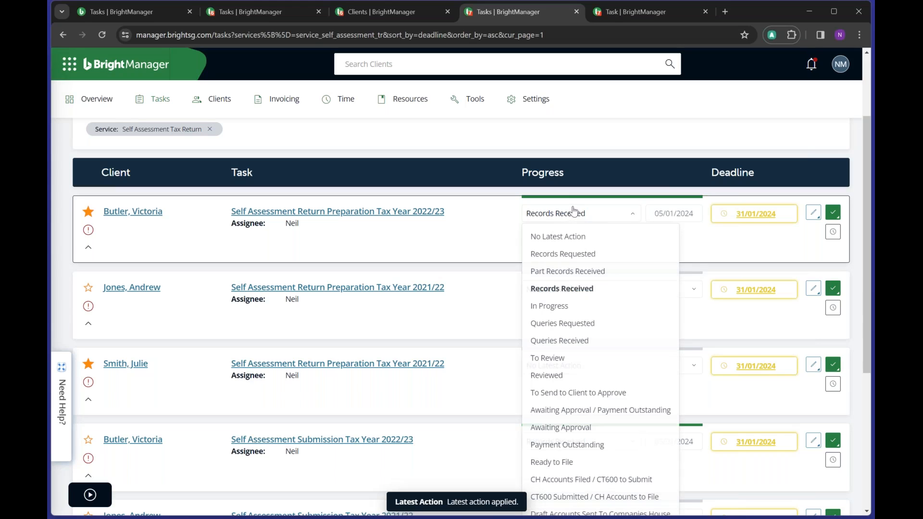
# - Set progress to Part Records Received, noting 'Invoices Sep-Dec 2023' as the missing records
pyautogui.click(583, 272)
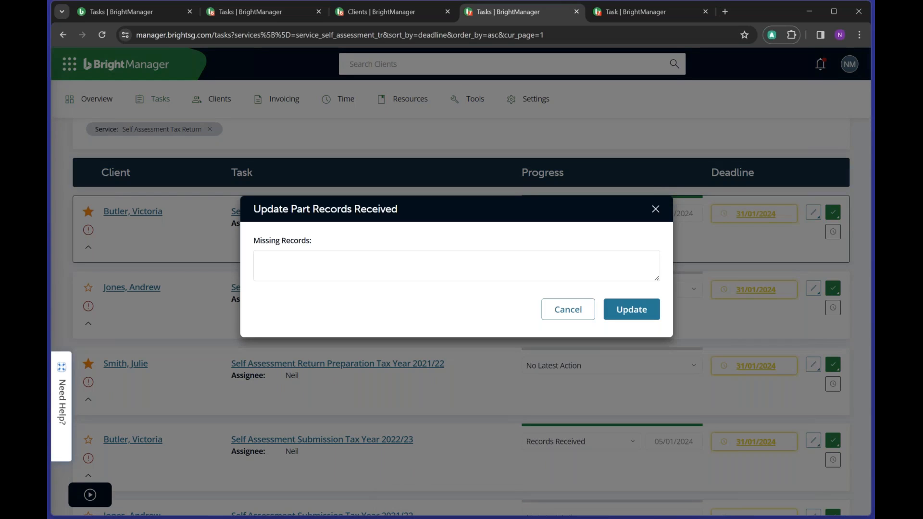
pyautogui.click(286, 264)
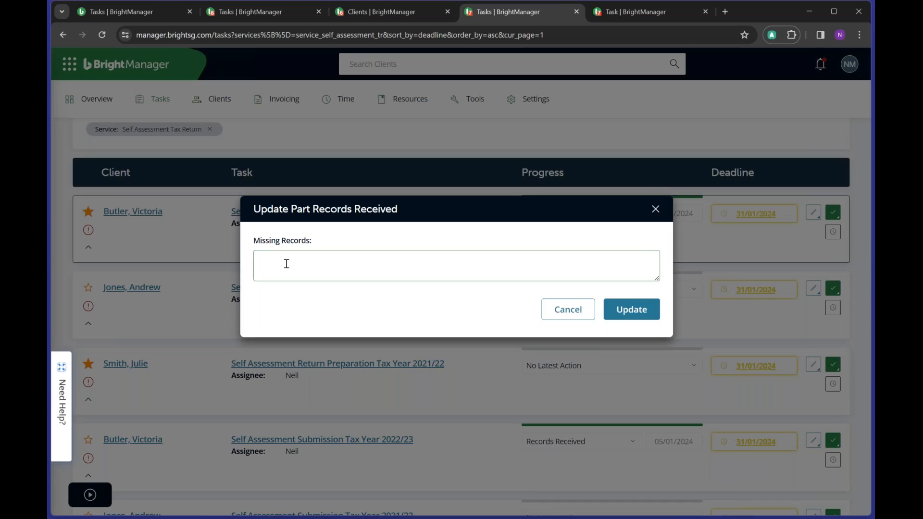
pyautogui.write('Invoices Sep-Dec 2023')
pyautogui.click(633, 310)
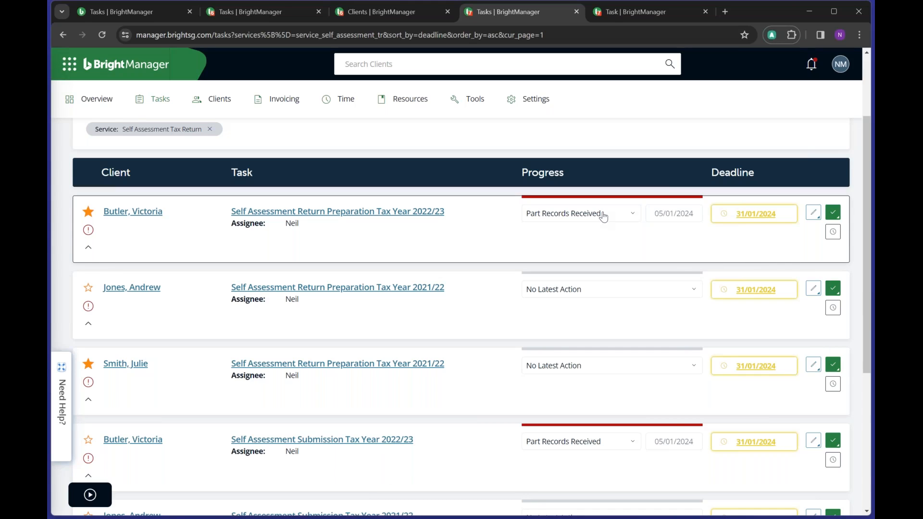
# - Step the first task's progress to Records Received and then In Progress
pyautogui.click(603, 217)
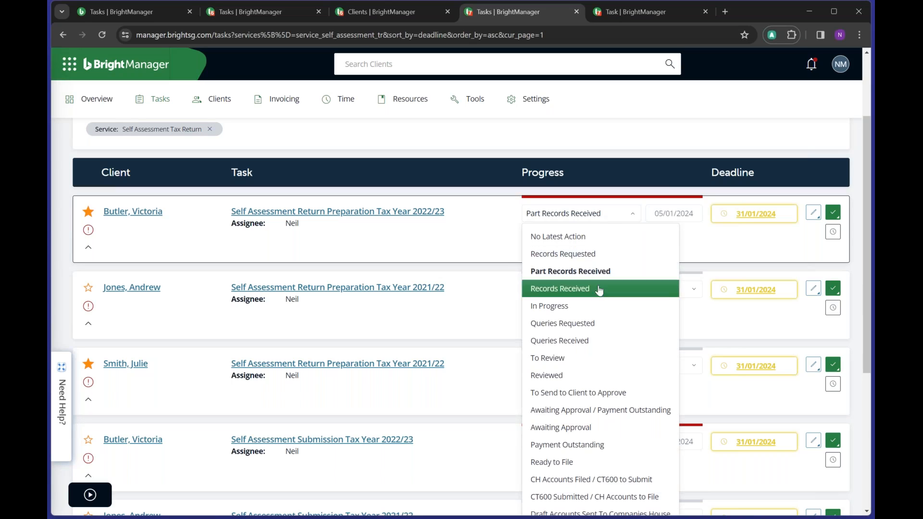
pyautogui.click(599, 289)
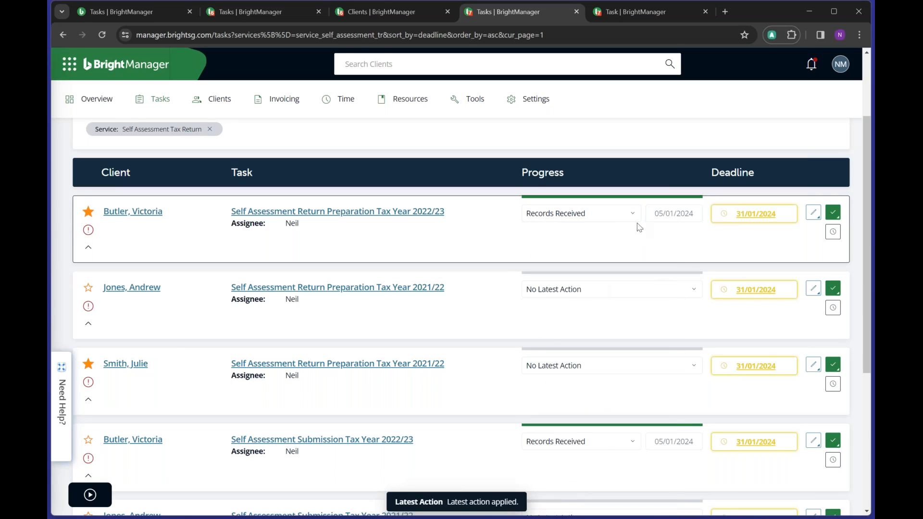
pyautogui.click(615, 216)
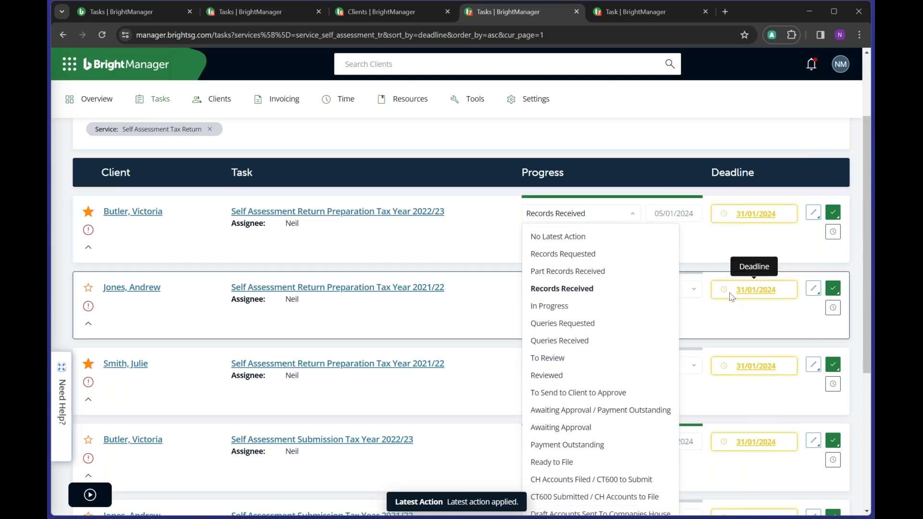
pyautogui.click(536, 307)
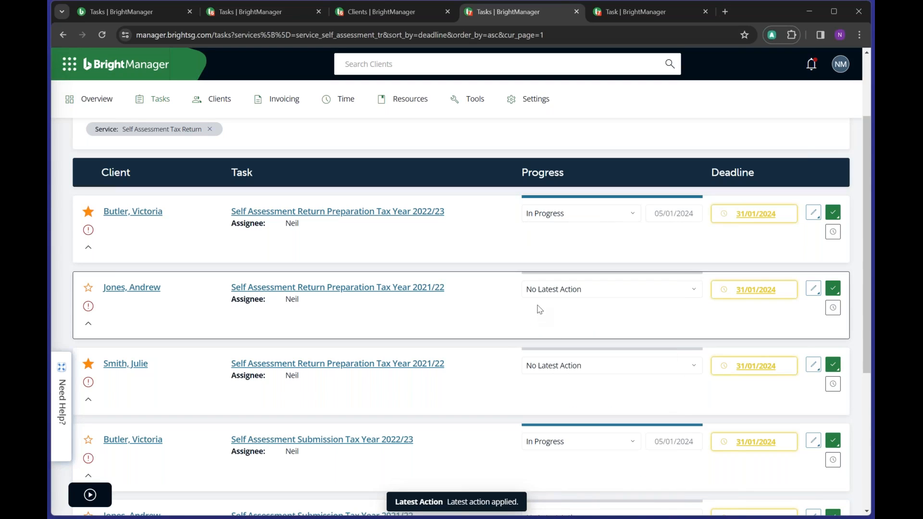
pyautogui.scroll(1, 577, 327)
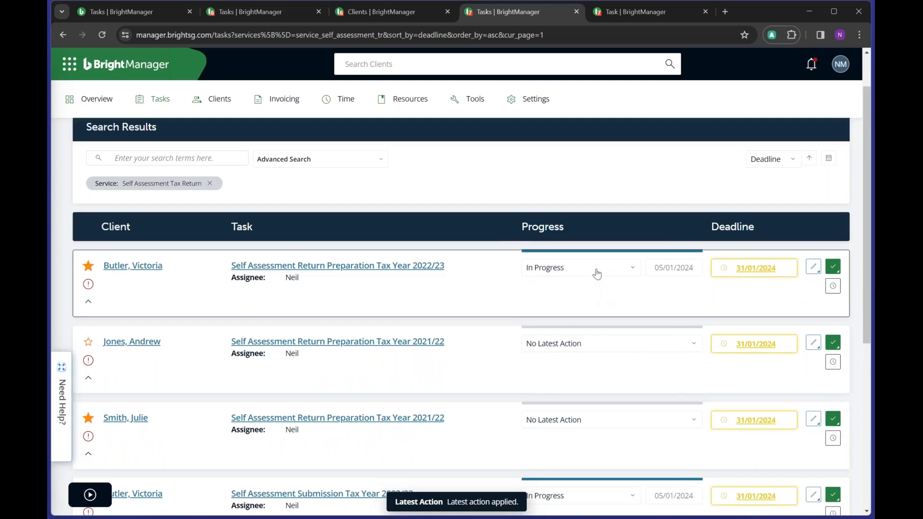
# - Move the task through To Review and To Send to Client to Approve to Ready to File
pyautogui.click(597, 272)
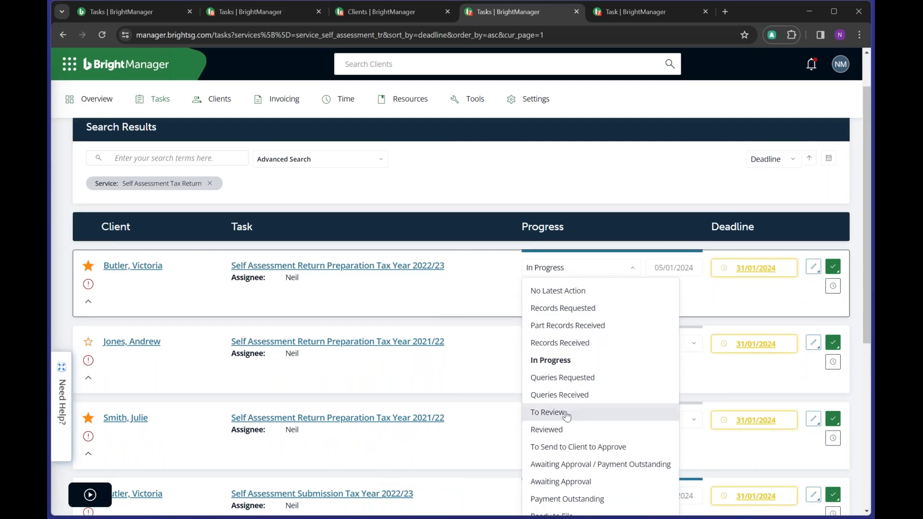
pyautogui.click(548, 412)
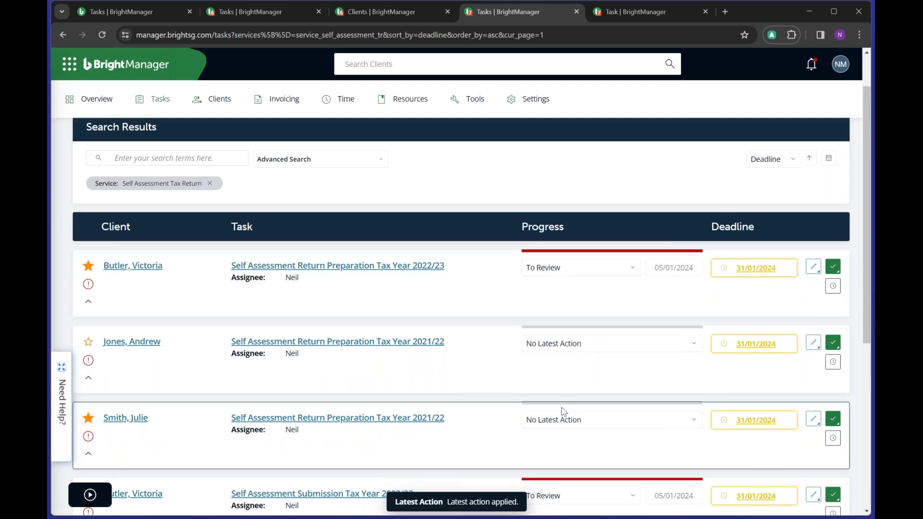
pyautogui.click(574, 268)
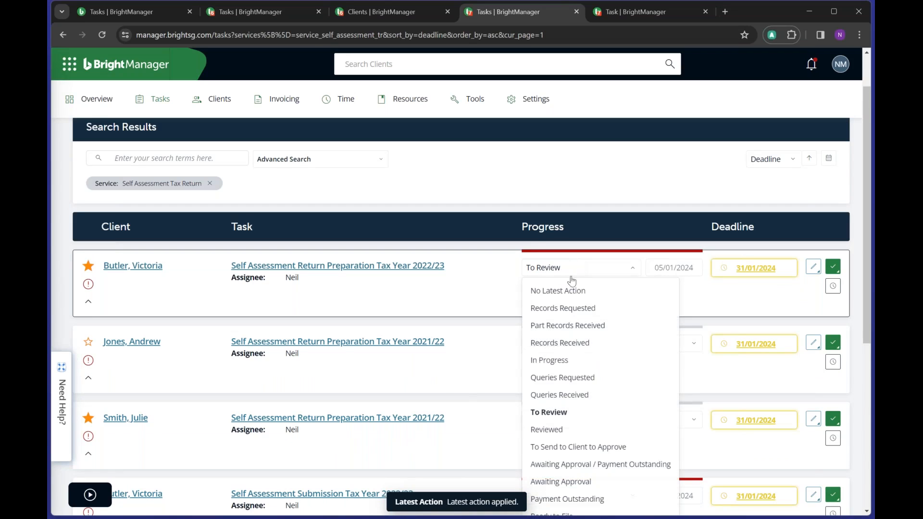
pyautogui.click(561, 447)
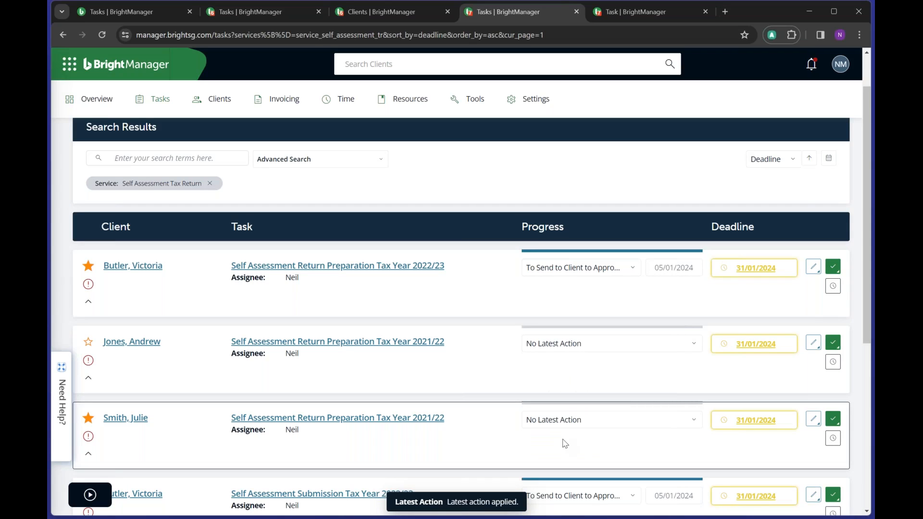
pyautogui.click(567, 267)
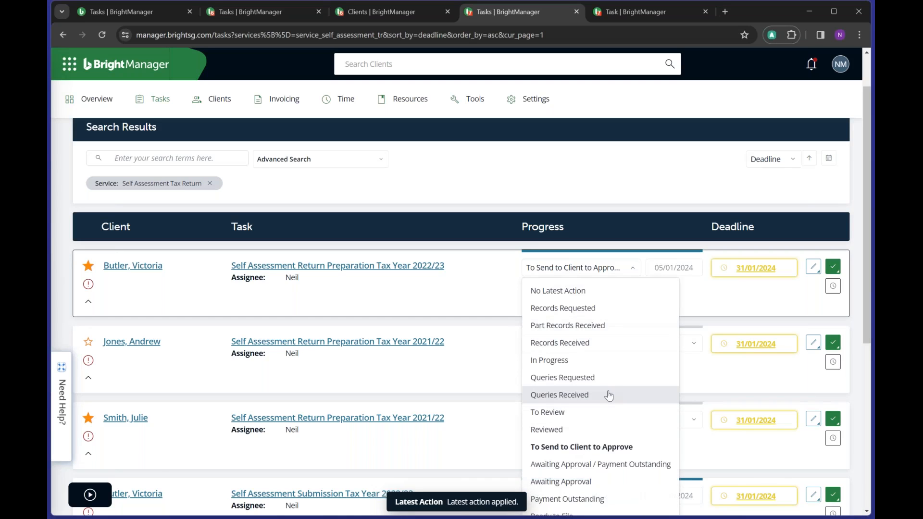
pyautogui.scroll(-2, 610, 395)
pyautogui.click(608, 410)
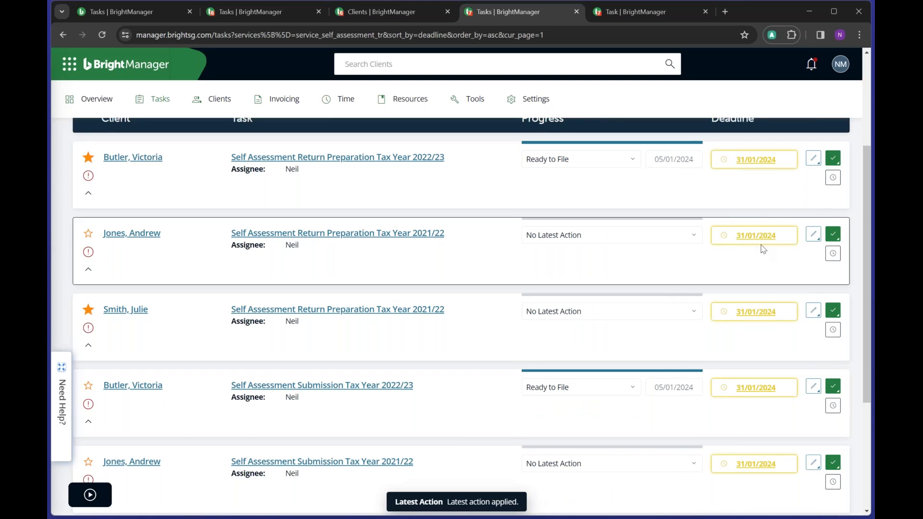
# - Mark the 2022/23 return preparation and submission tasks Complete
pyautogui.click(834, 161)
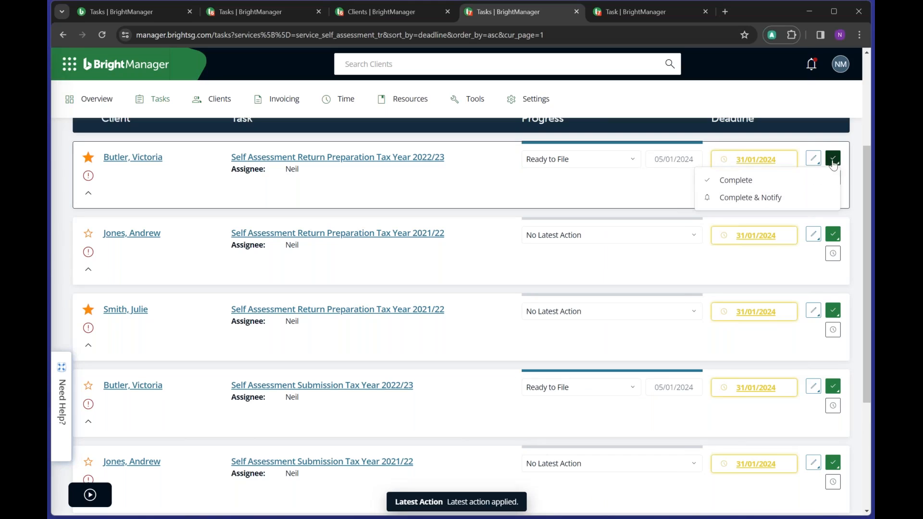
pyautogui.click(780, 184)
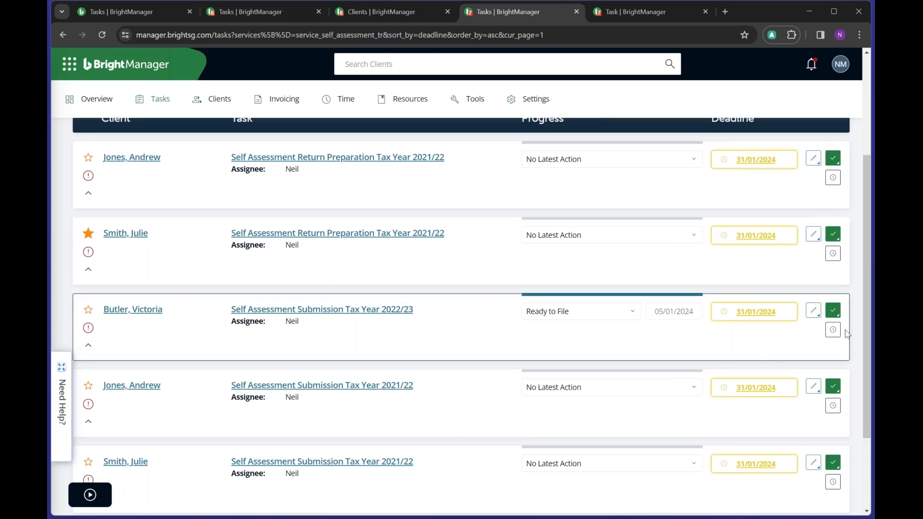
pyautogui.click(831, 308)
pyautogui.click(750, 332)
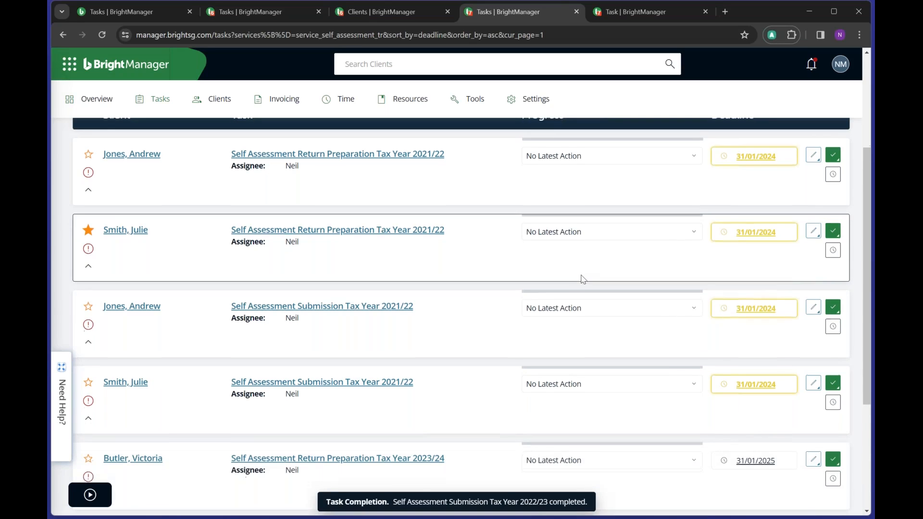
# - Show and then hide the 2023/24 return task's missing details
pyautogui.scroll(-2, 584, 279)
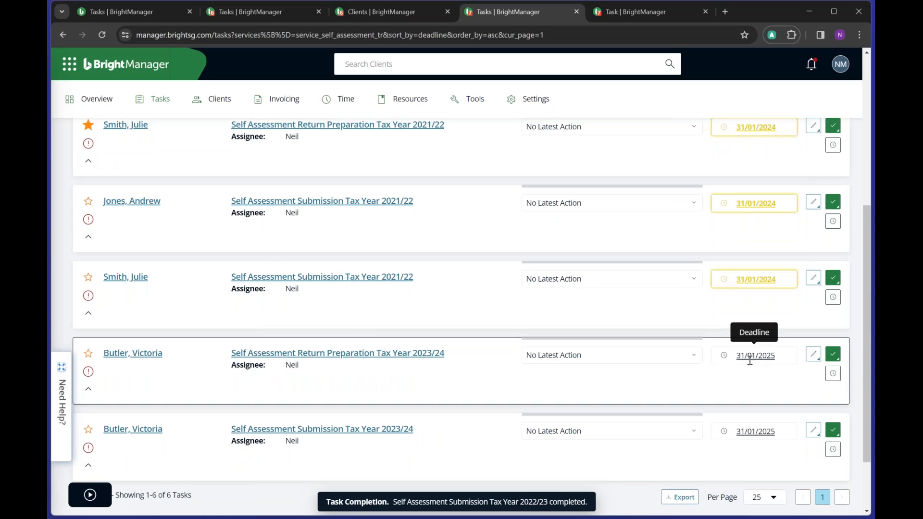
pyautogui.moveTo(736, 356); pyautogui.dragTo(782, 359)
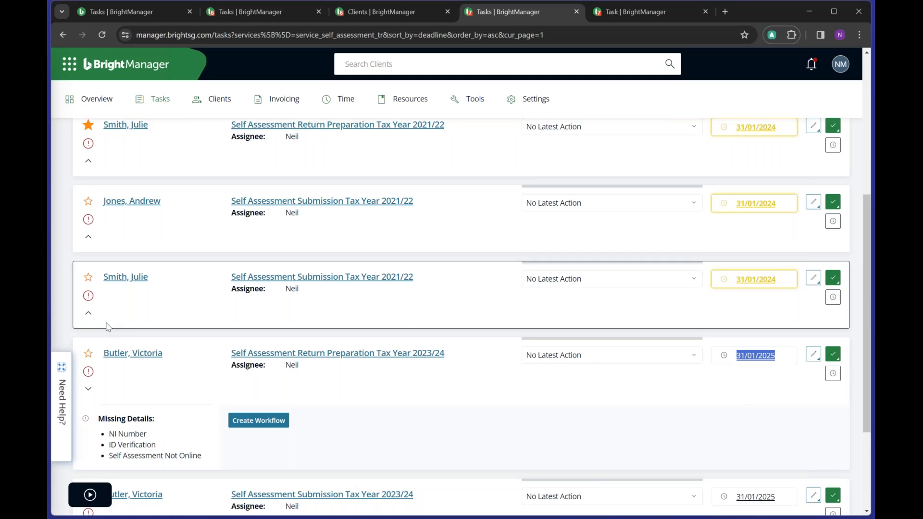
pyautogui.click(89, 392)
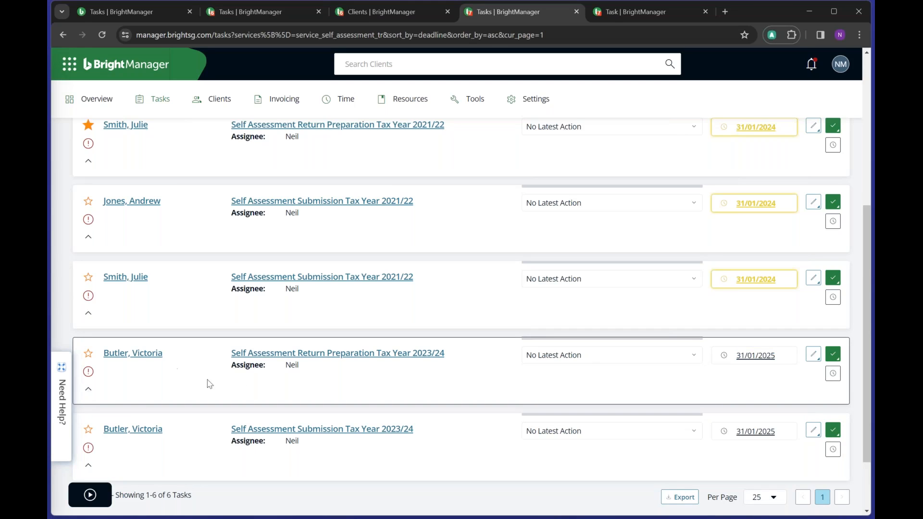
pyautogui.scroll(3, 577, 260)
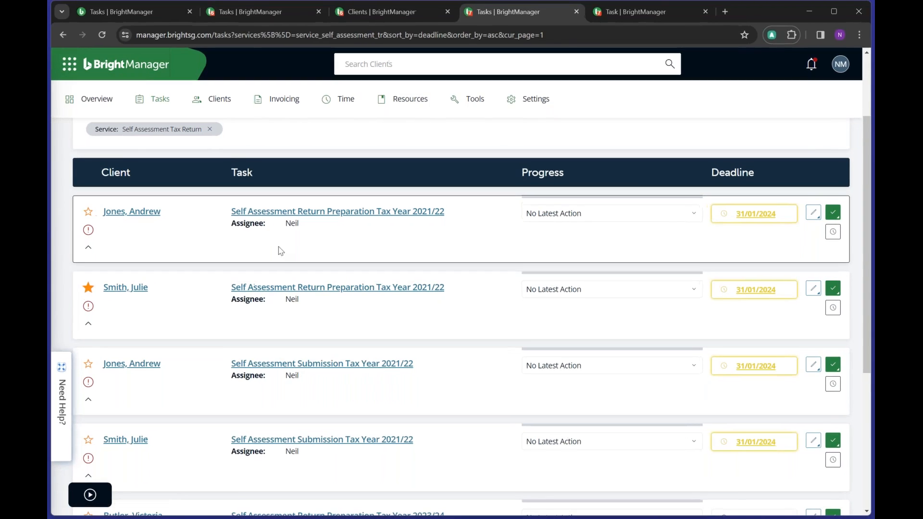
# - Go to Workflow Manager from the Tasks menu
pyautogui.scroll(3, 245, 264)
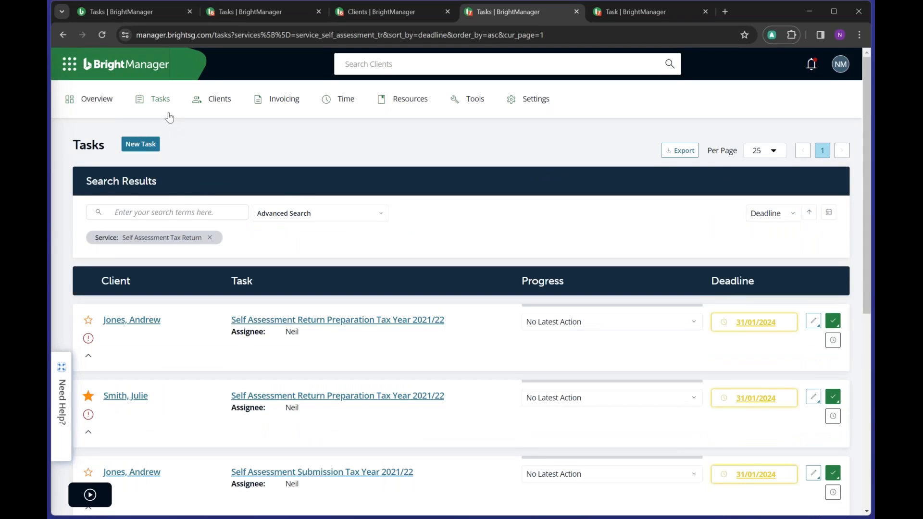
pyautogui.moveTo(169, 117)
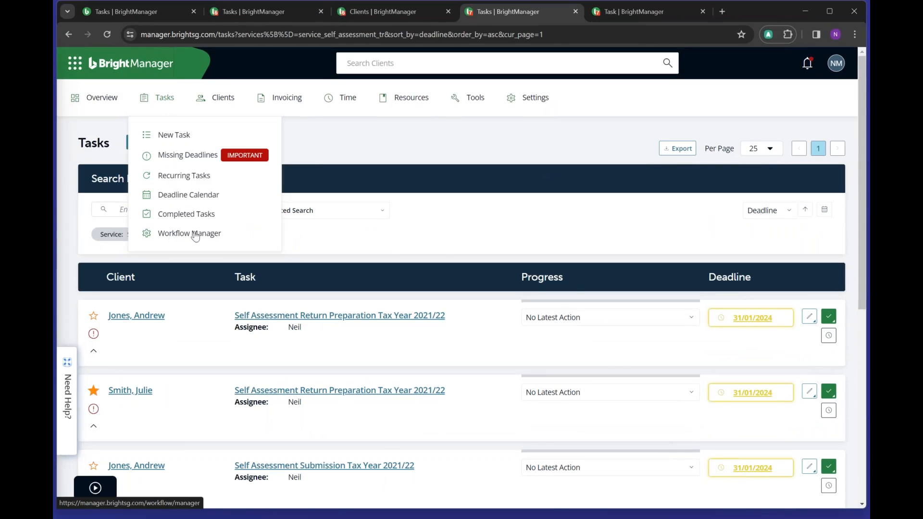
pyautogui.click(195, 235)
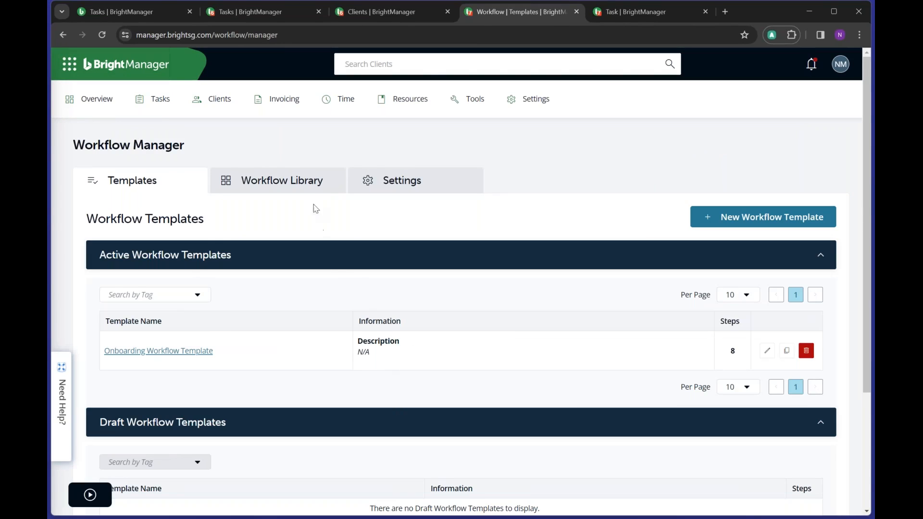
# - Create a new workflow template named 'VAT Workflow'
pyautogui.click(782, 223)
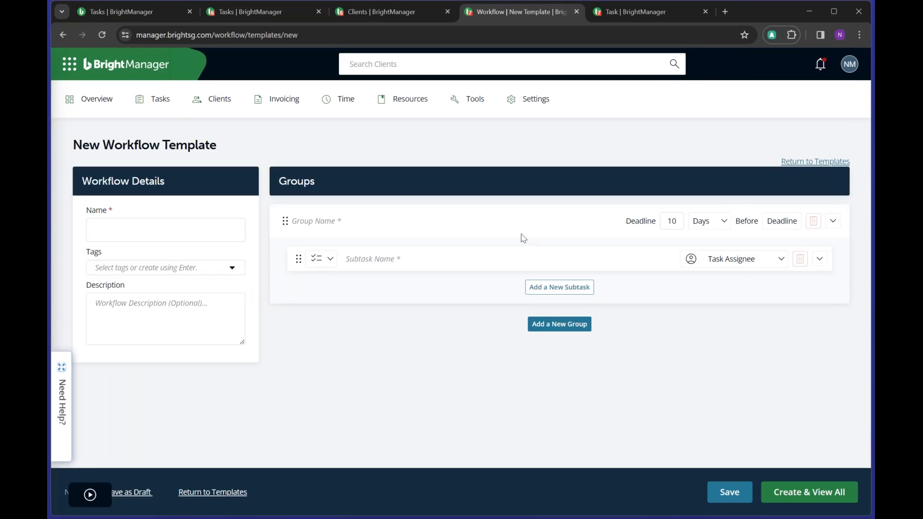
pyautogui.click(160, 226)
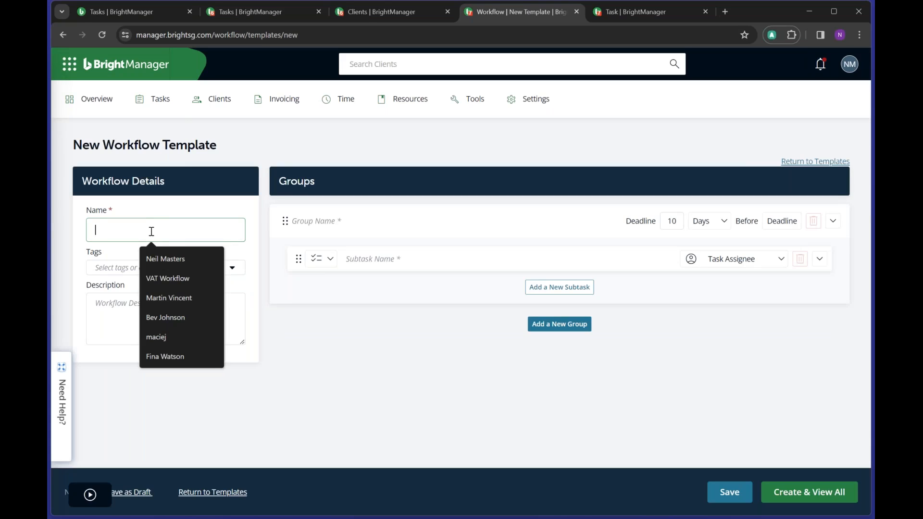
pyautogui.write('VAT')
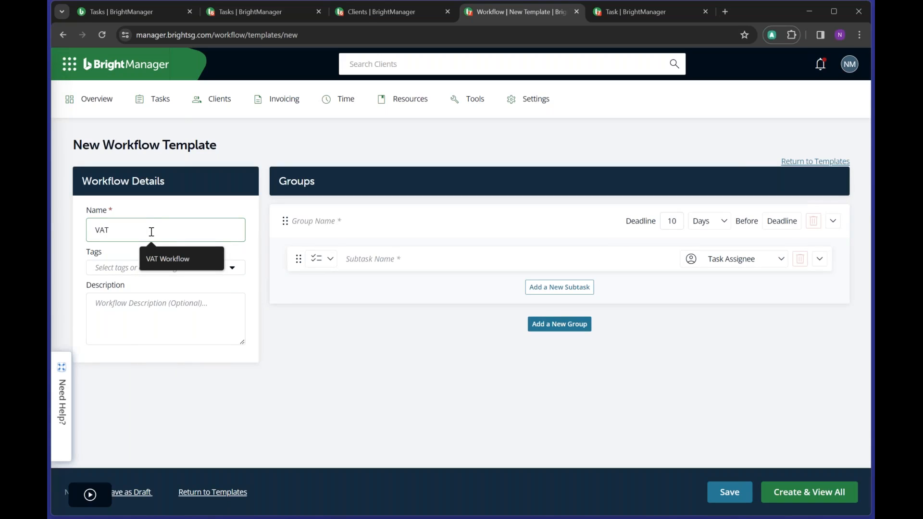
pyautogui.click(178, 257)
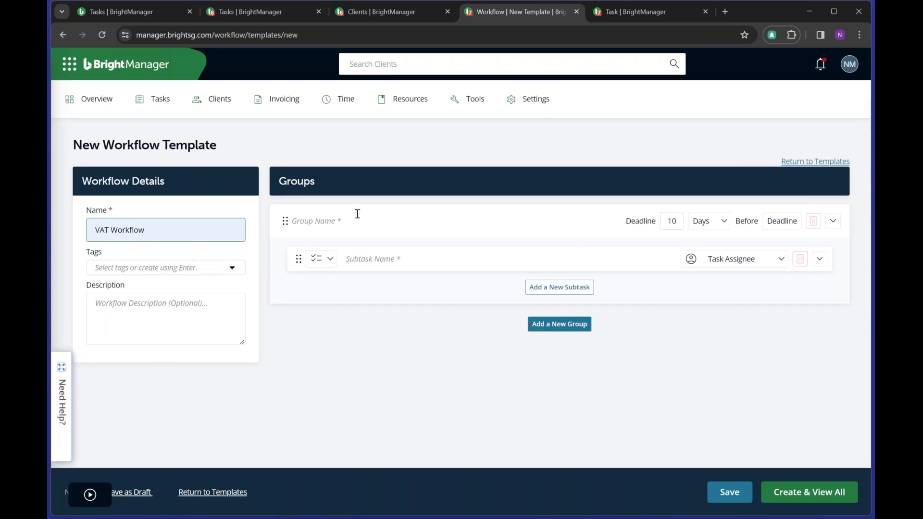
# - Add subtasks 'Gather records from client' and 'Check records are complete' under group 'Preparation'
pyautogui.click(438, 259)
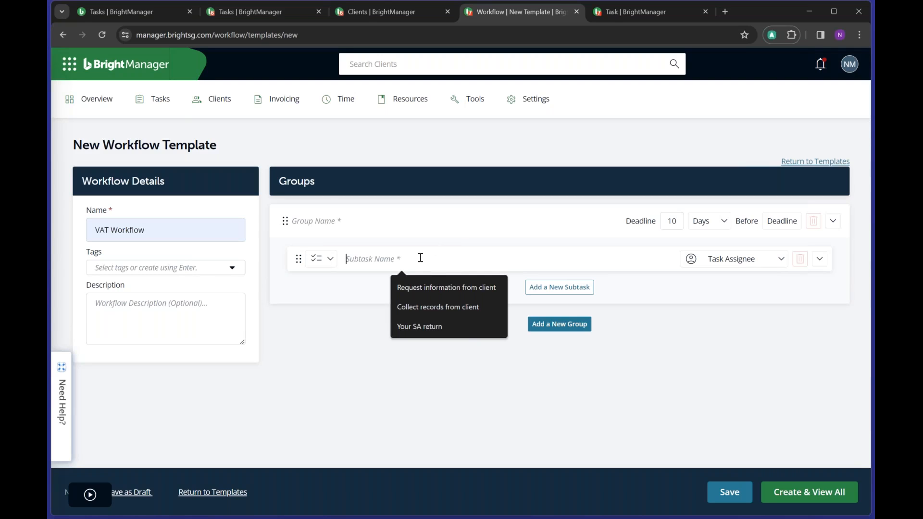
pyautogui.write('Gather')
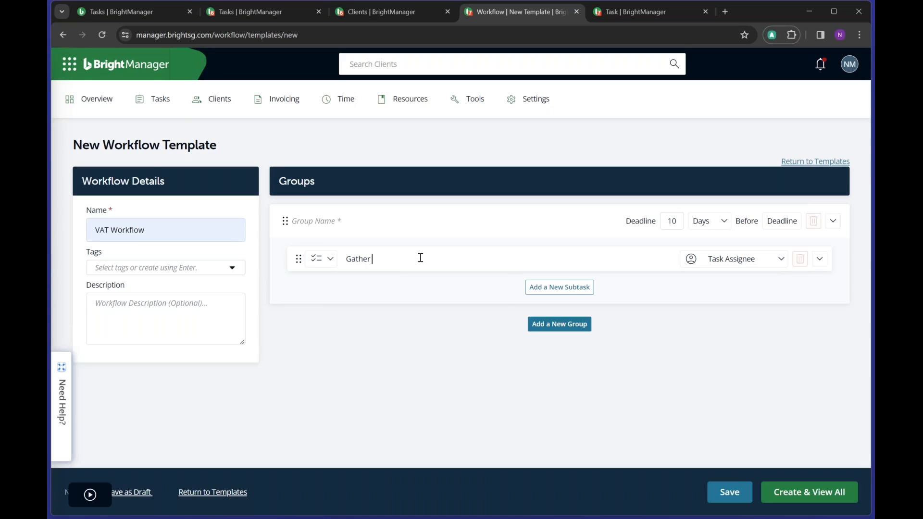
pyautogui.write(' records from client')
pyautogui.click(721, 268)
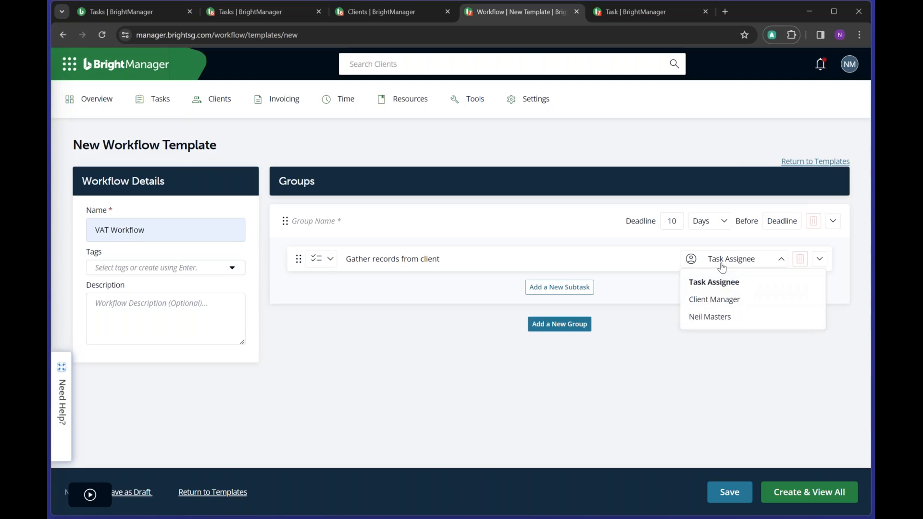
pyautogui.click(606, 247)
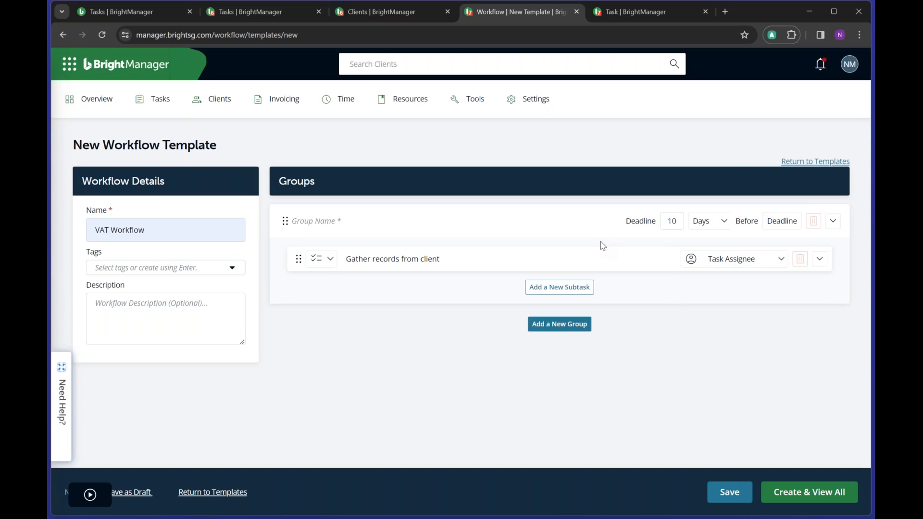
pyautogui.click(560, 290)
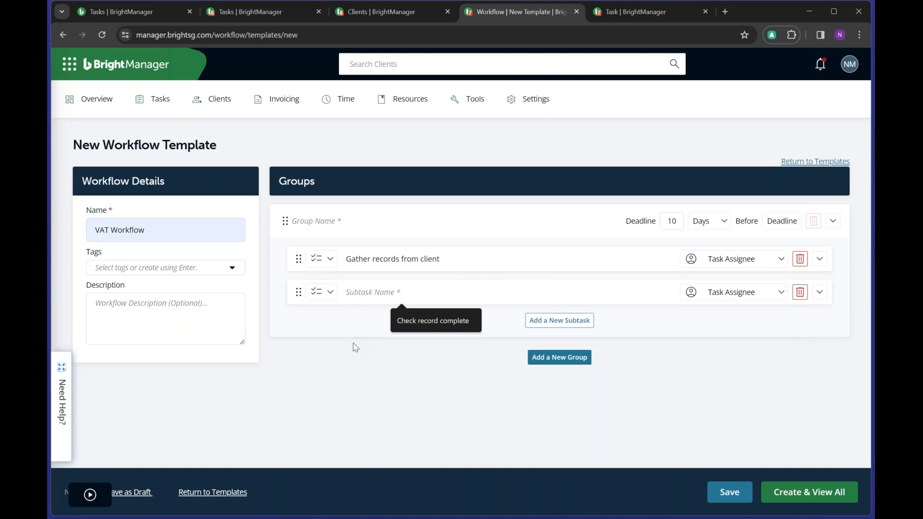
pyautogui.write('Check records are com')
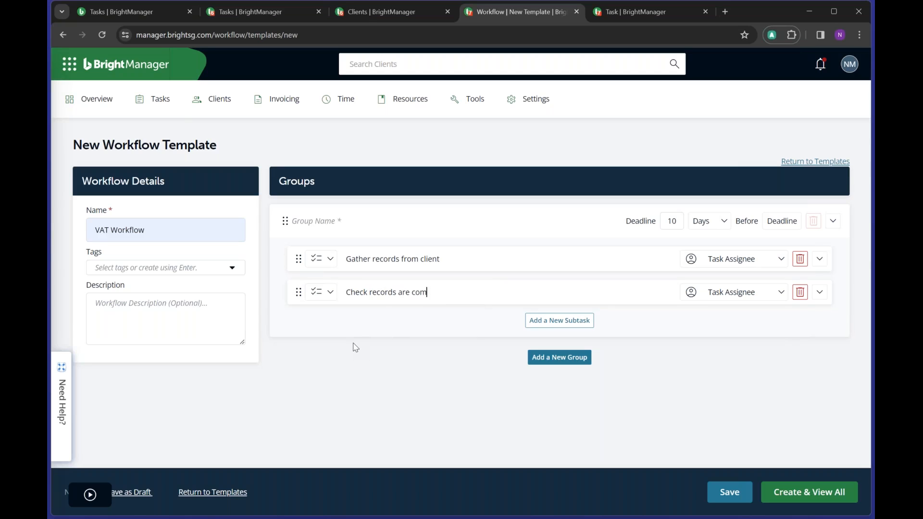
pyautogui.write('plete')
pyautogui.write('Prepa')
pyautogui.write('ration')
# - Add a group 'Produce Tax Return' with first subtask 'Confirm information is correct'
pyautogui.click(565, 369)
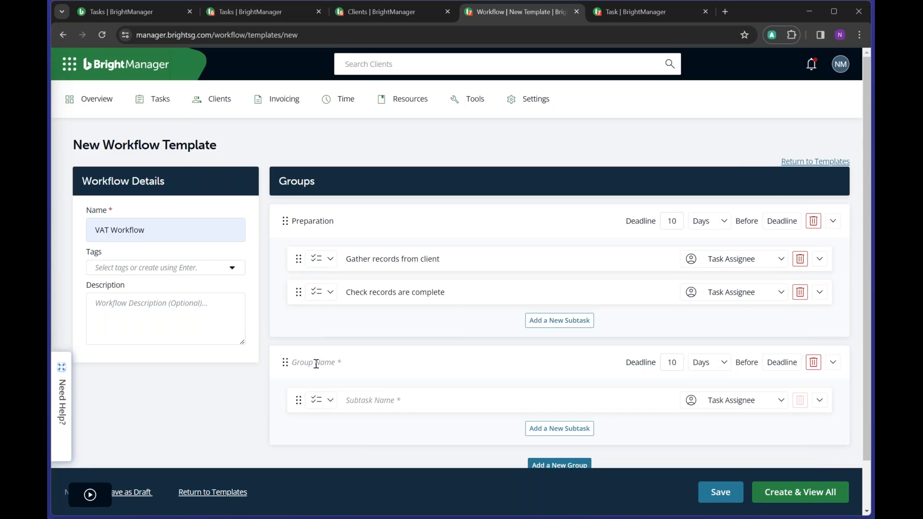
pyautogui.write('Produce Tax Return')
pyautogui.click(388, 401)
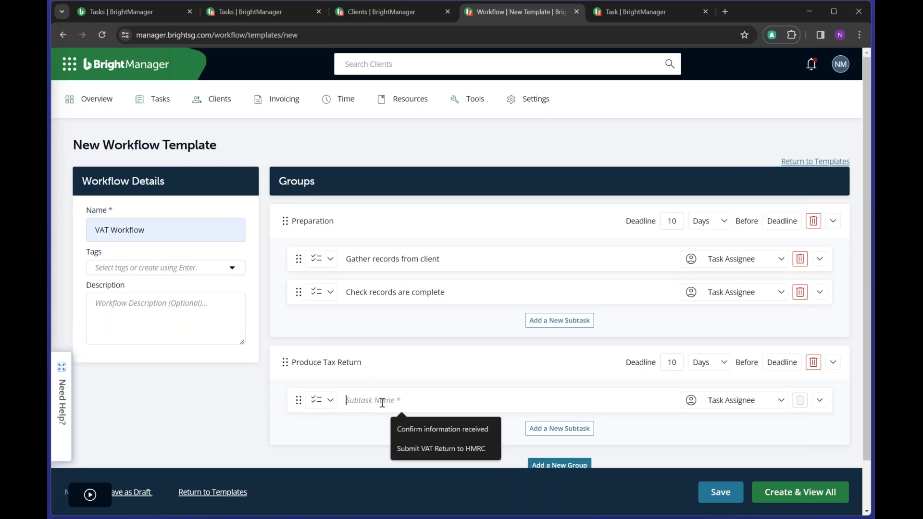
pyautogui.write('Confirm')
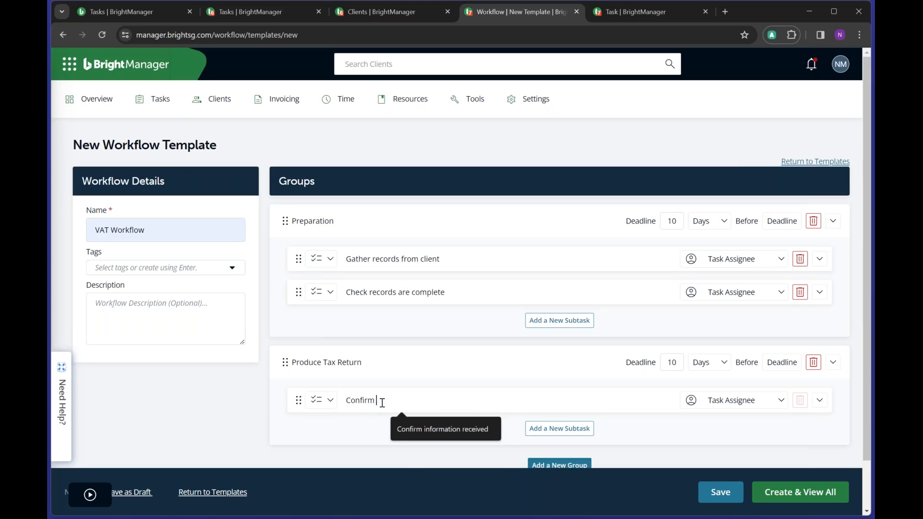
pyautogui.write(' information is cor')
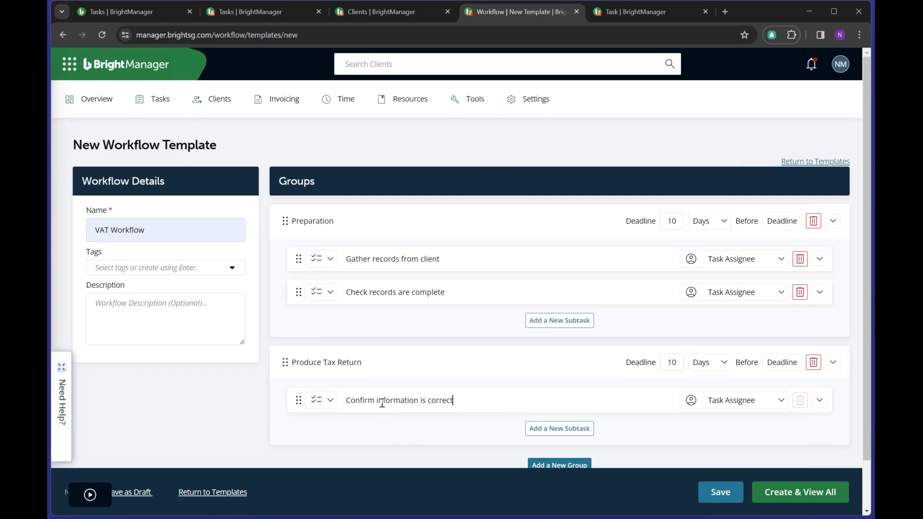
pyautogui.write('rect')
# - Add a second subtask 'Submit to HMRC' to the Produce Tax Return group
pyautogui.click(553, 429)
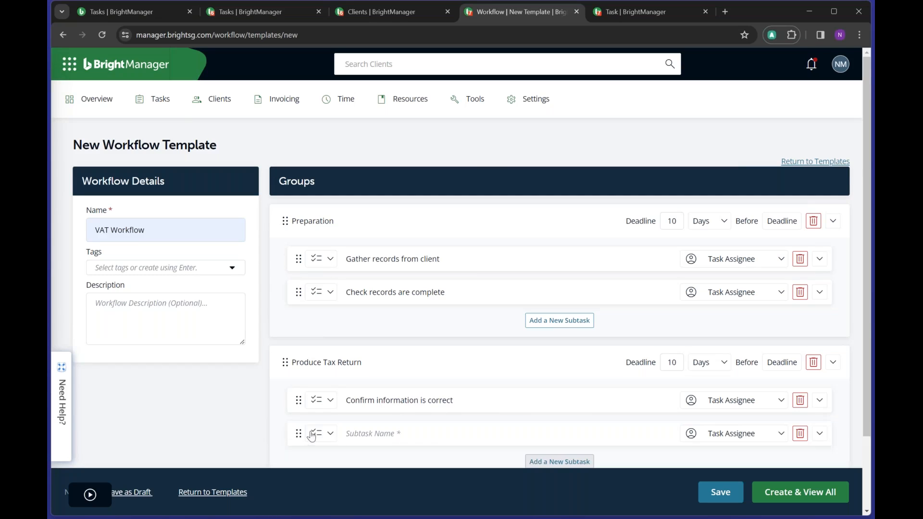
pyautogui.click(436, 435)
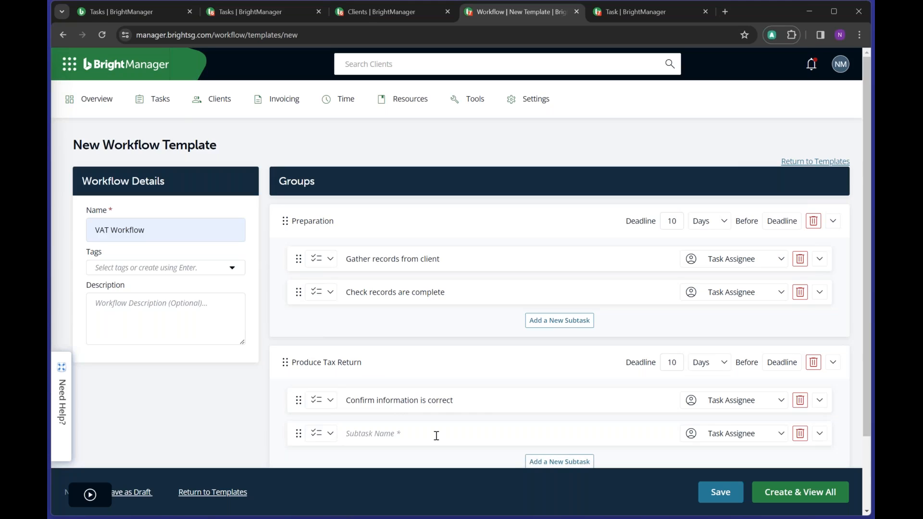
pyautogui.write('Submit to HMRC')
pyautogui.scroll(-1, 540, 356)
pyautogui.scroll(-1, 540, 356)
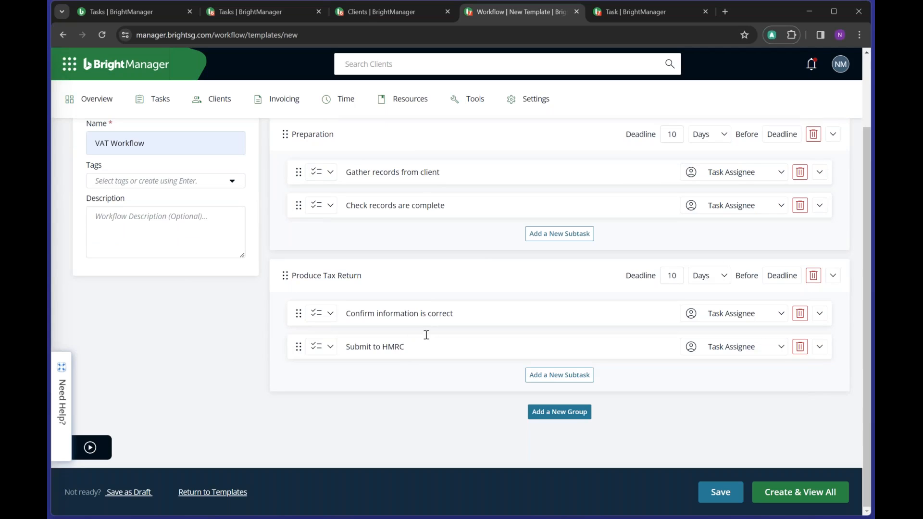
pyautogui.scroll(2, 554, 279)
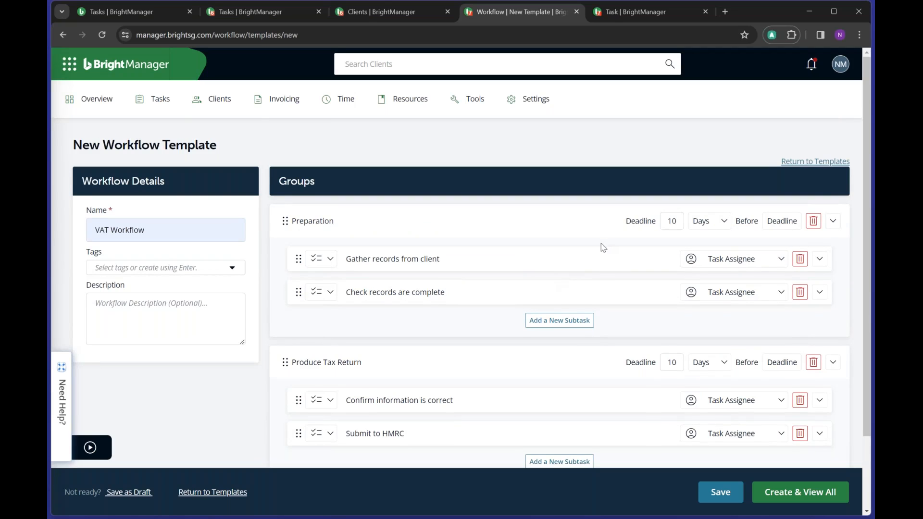
pyautogui.scroll(-1, 601, 244)
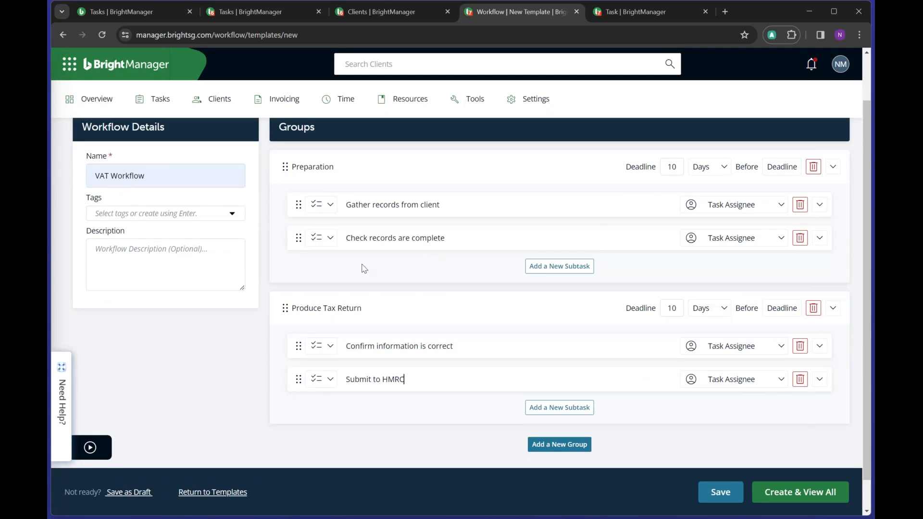
# - Add a third subtask to Produce Tax Return as an email titled 'Your VAT Return'
pyautogui.click(550, 409)
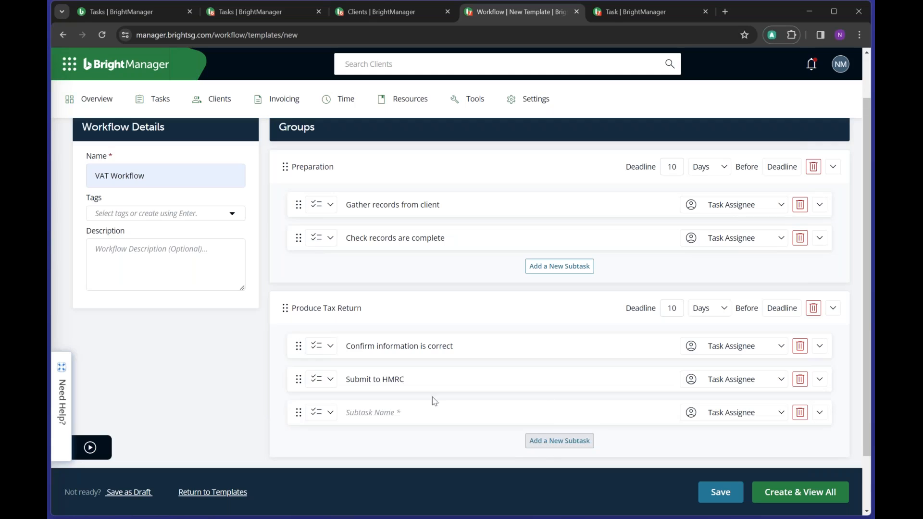
pyautogui.click(331, 415)
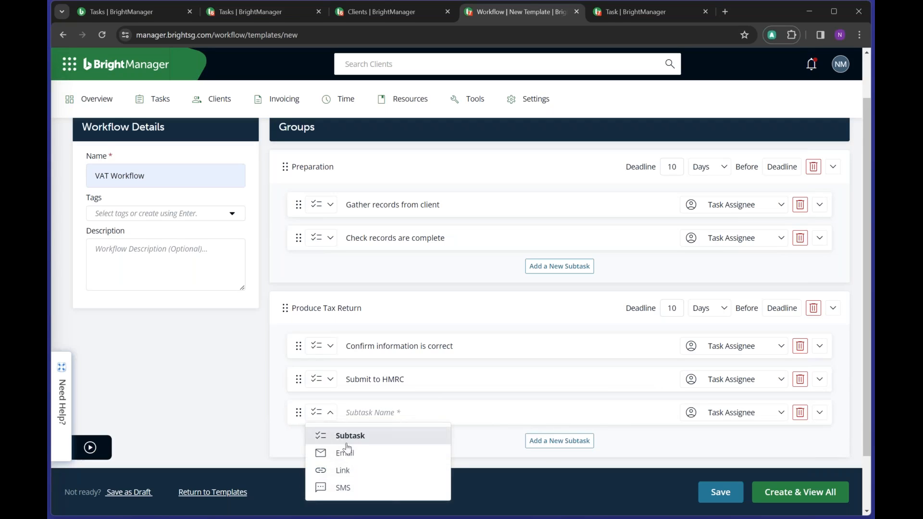
pyautogui.click(348, 459)
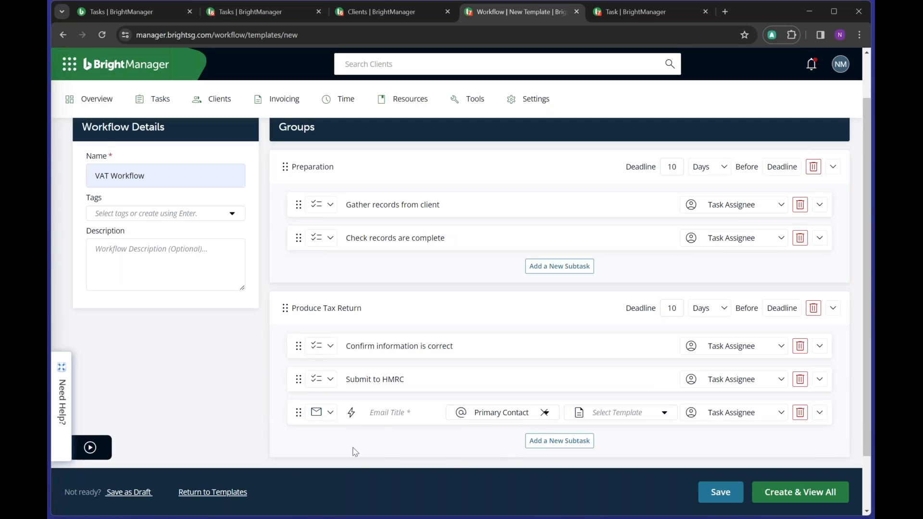
pyautogui.click(386, 412)
pyautogui.write('Your VAT Return')
# - Keep Primary Contact as the email's recipient and confirm the template list is empty
pyautogui.click(547, 419)
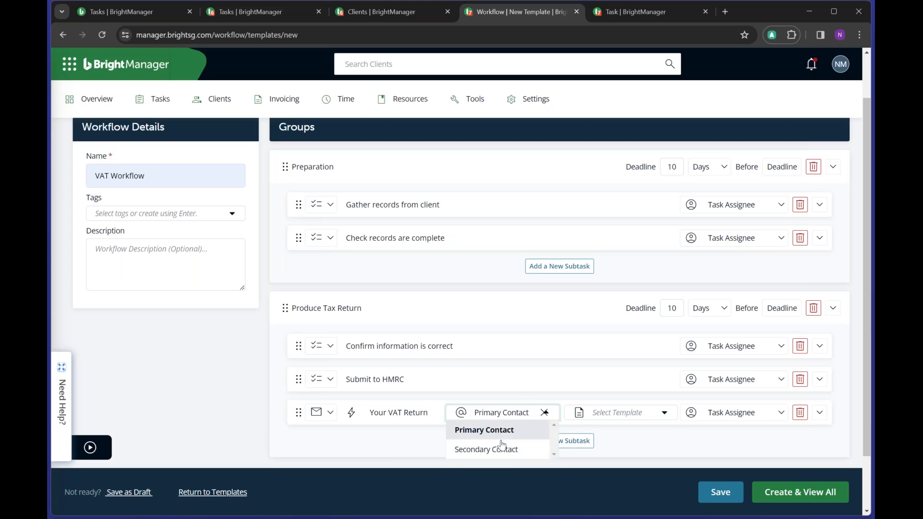
pyautogui.click(681, 446)
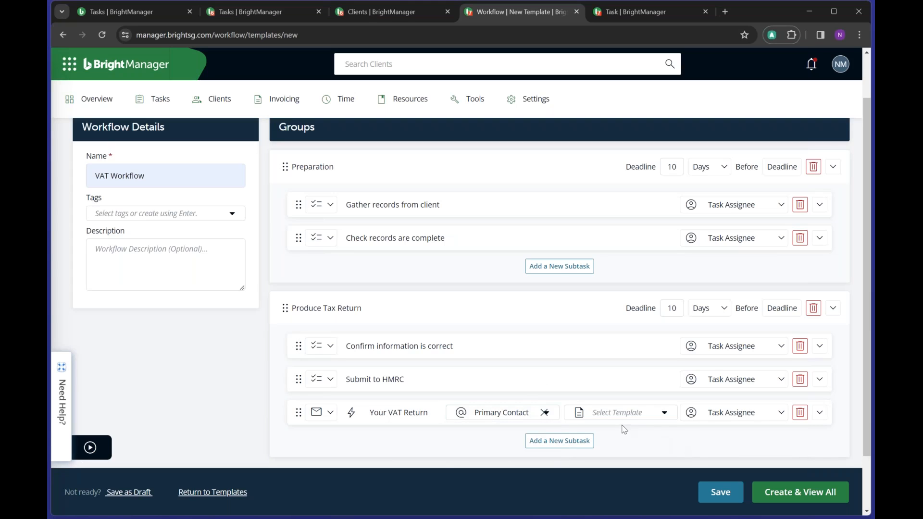
pyautogui.click(664, 417)
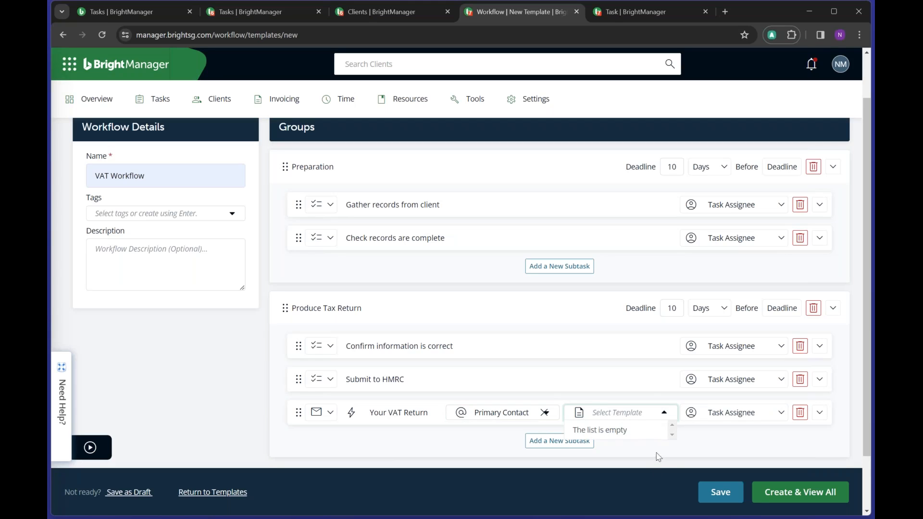
pyautogui.click(721, 437)
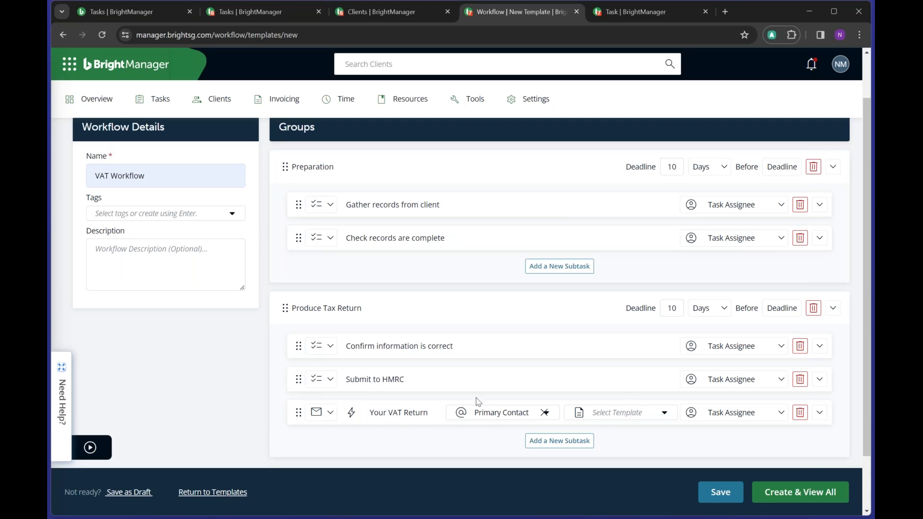
pyautogui.click(665, 414)
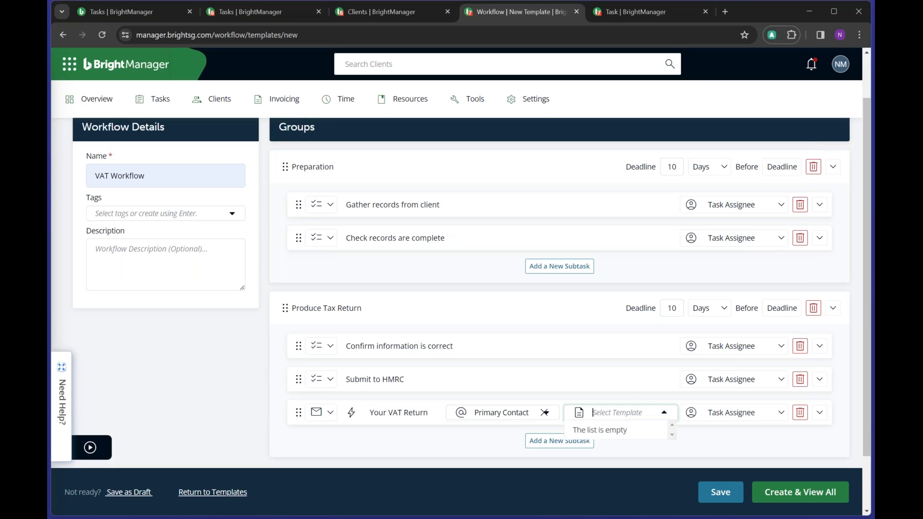
pyautogui.click(683, 398)
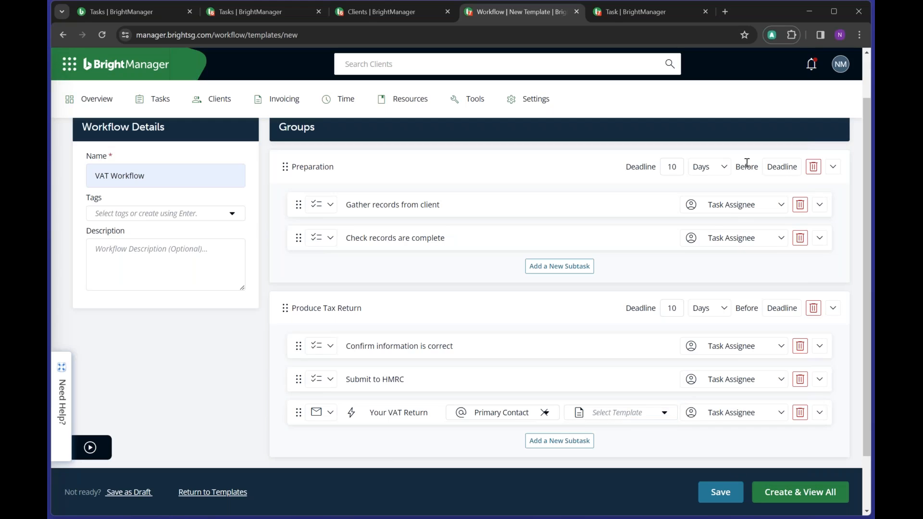
# - Check the assignees for Gather records from client and Submit to HMRC, leaving them unchanged
pyautogui.click(733, 211)
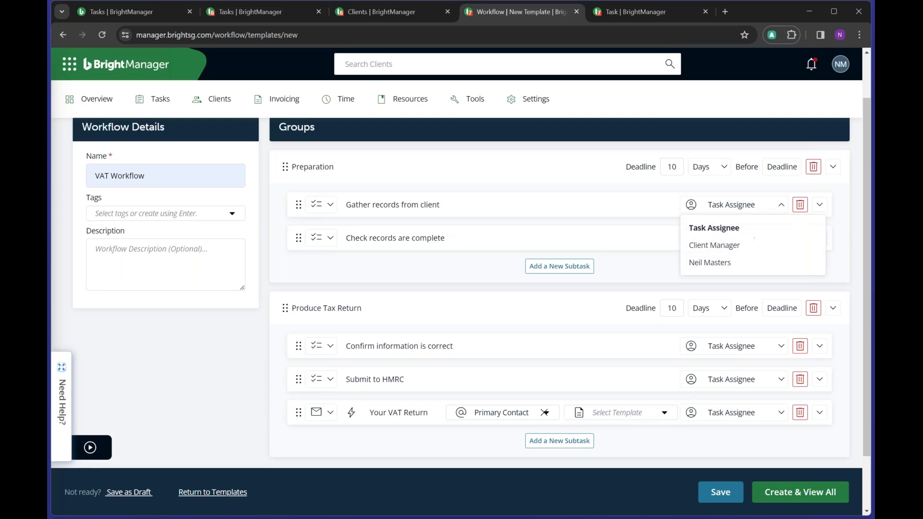
pyautogui.click(726, 382)
pyautogui.click(628, 452)
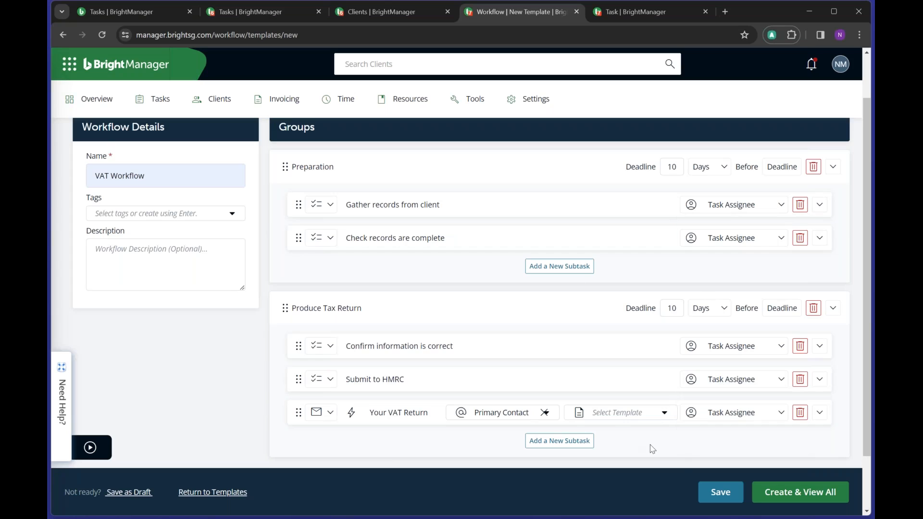
# - Move Your VAT Return above Submit to HMRC and set Preparation's deadline to 28 days
pyautogui.moveTo(298, 412); pyautogui.dragTo(304, 375)
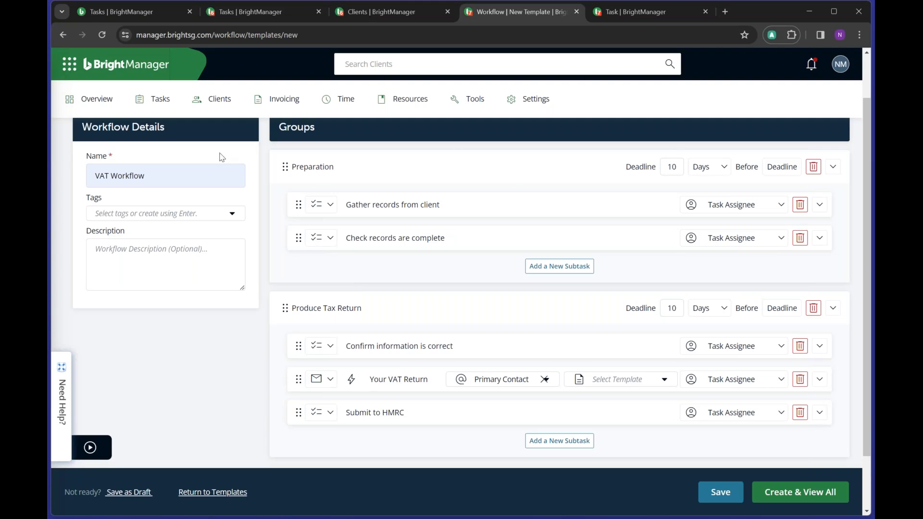
pyautogui.doubleClick(670, 163)
pyautogui.write('28')
# - Add a Submission group, move Submit to HMRC into it, and delete its blank subtask
pyautogui.scroll(-1, 570, 399)
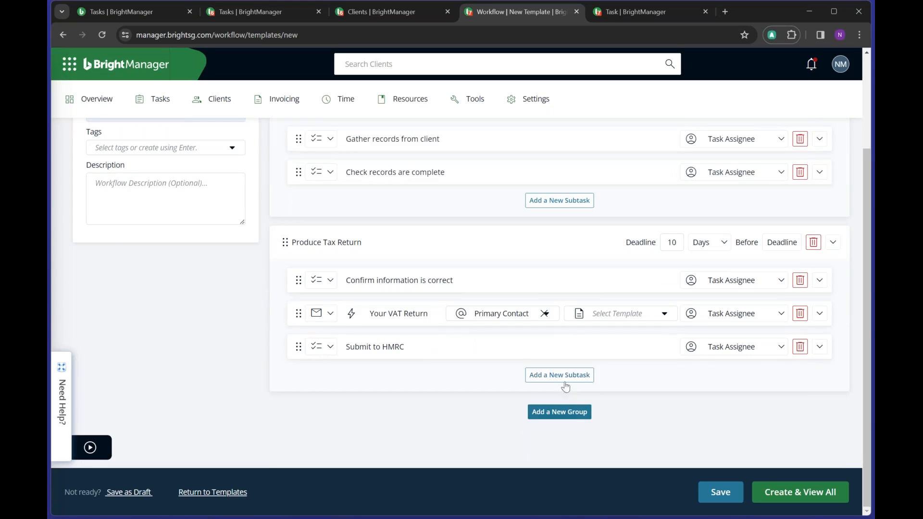
pyautogui.click(573, 417)
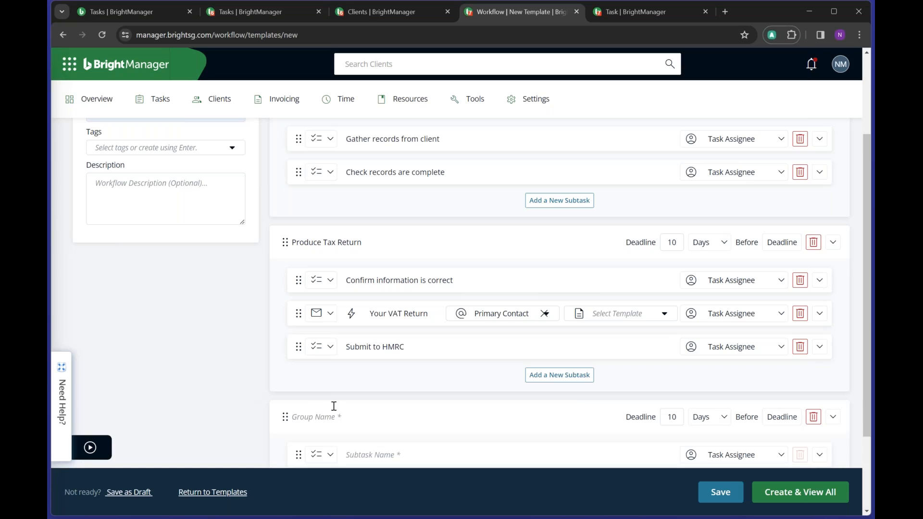
pyautogui.write('Submission')
pyautogui.scroll(-2, 452, 399)
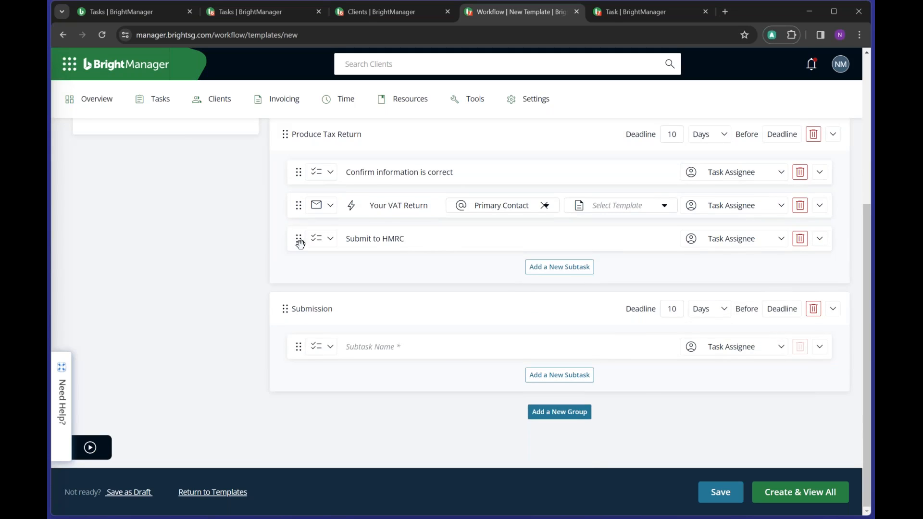
pyautogui.moveTo(300, 243); pyautogui.dragTo(307, 318)
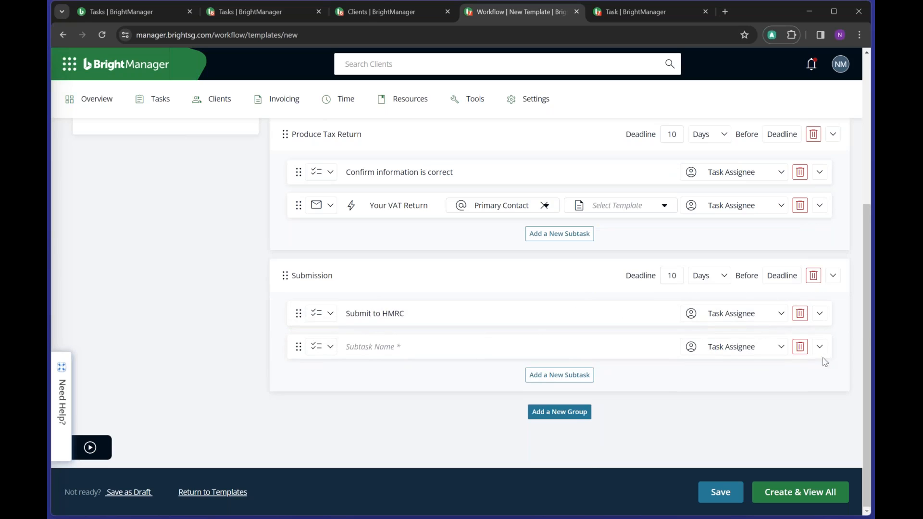
pyautogui.click(800, 346)
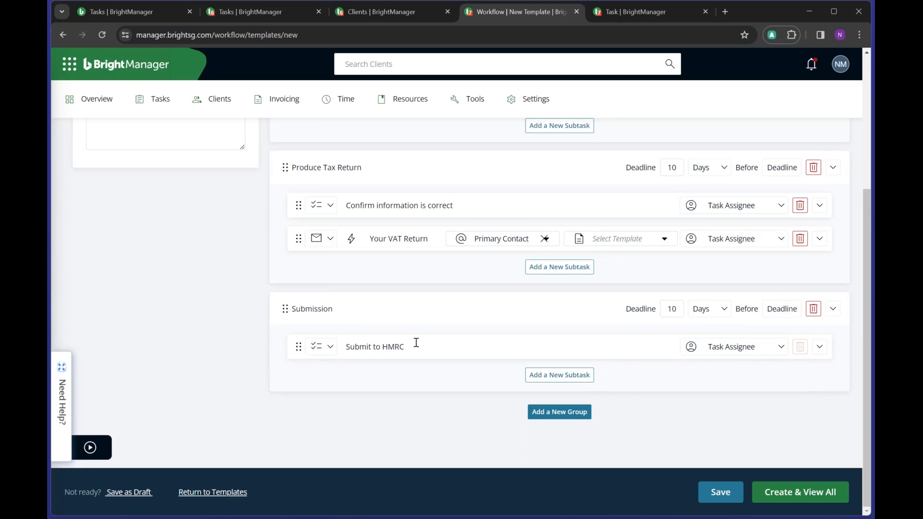
# - Set the Submission group's deadline to 3 days
pyautogui.click(678, 305)
pyautogui.doubleClick(678, 304)
pyautogui.write('3')
pyautogui.click(702, 424)
pyautogui.scroll(4, 660, 395)
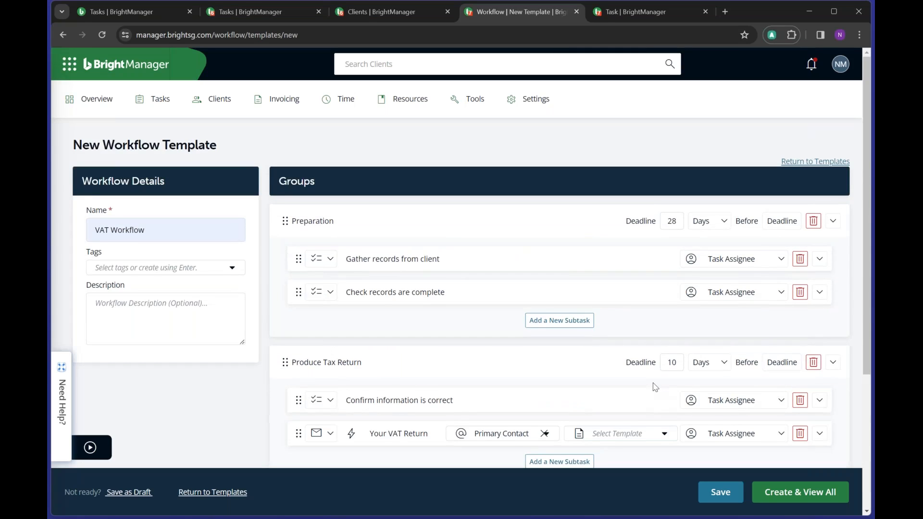
pyautogui.scroll(-2, 653, 382)
pyautogui.scroll(2, 658, 379)
pyautogui.scroll(-4, 658, 379)
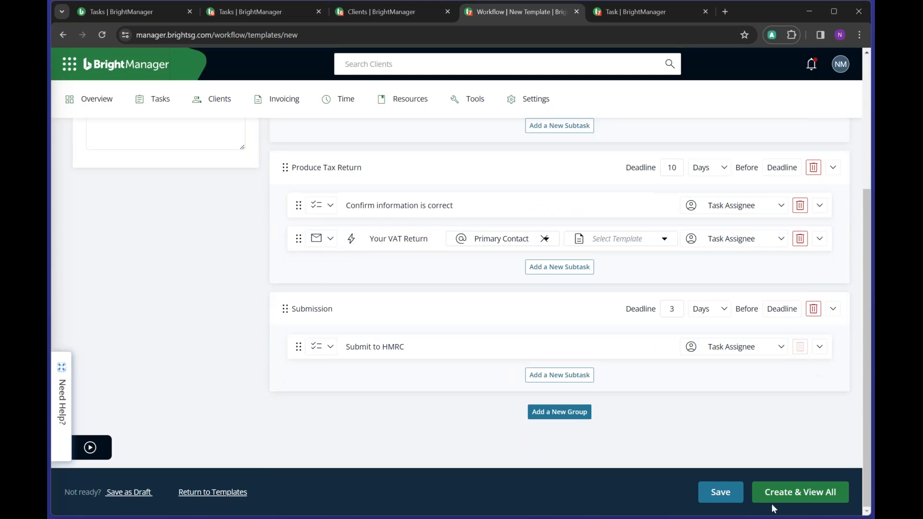
# - Save the VAT Workflow template and assign it to VAT Submission in workflow automation settings
pyautogui.click(799, 501)
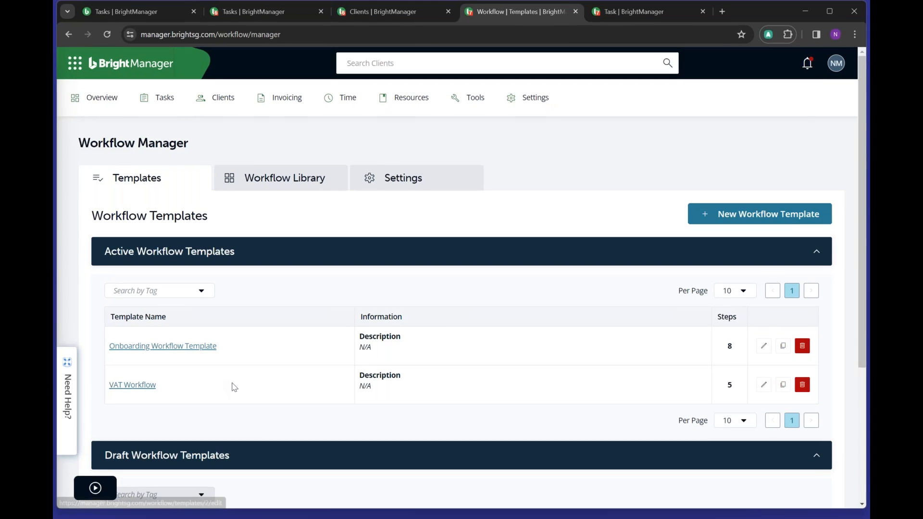
pyautogui.click(401, 177)
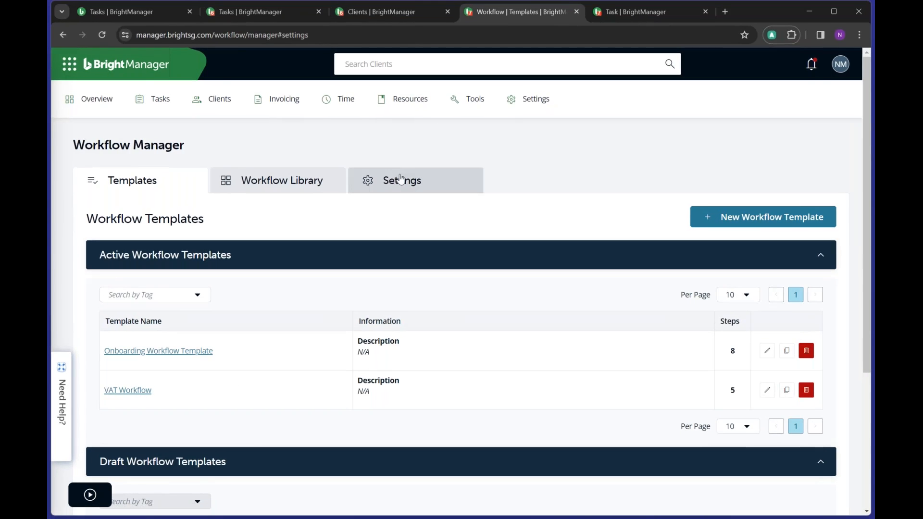
pyautogui.scroll(-5, 584, 258)
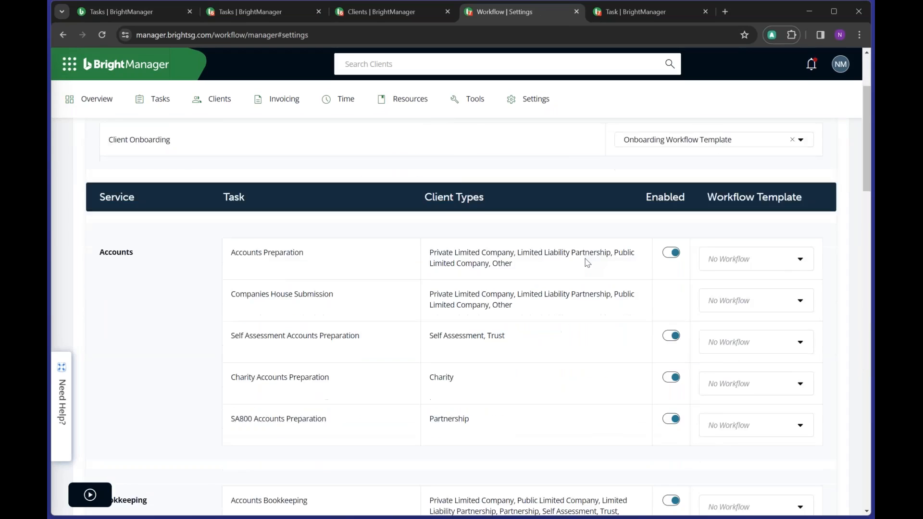
pyautogui.scroll(-3, 587, 263)
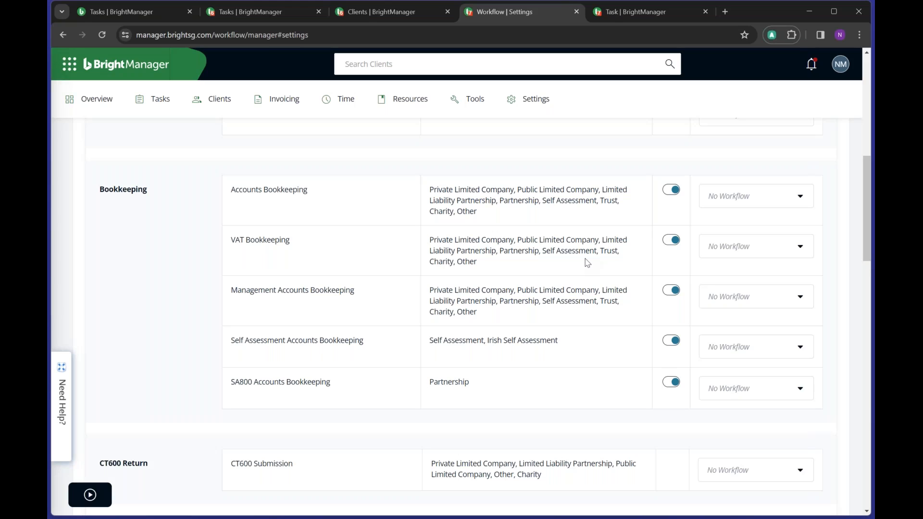
pyautogui.scroll(-10, 445, 210)
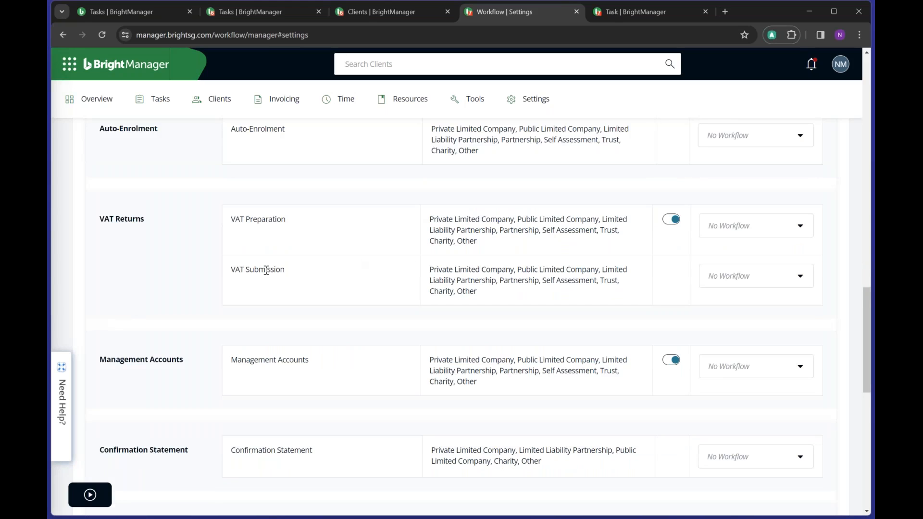
pyautogui.click(779, 283)
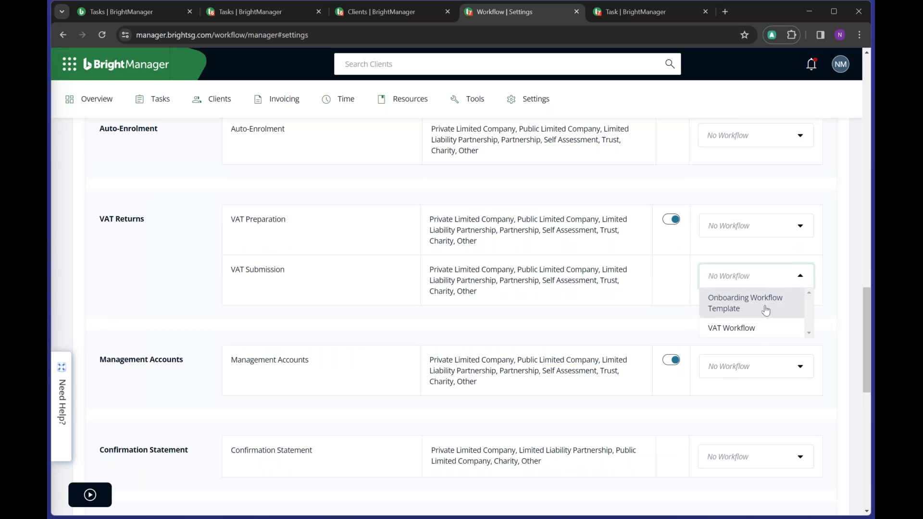
pyautogui.click(759, 327)
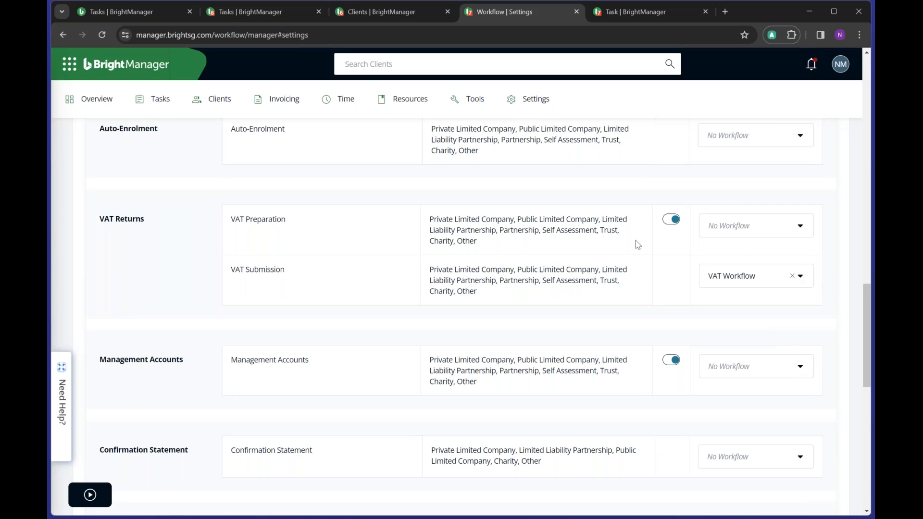
# - Switch off automation for the VAT Preparation task
pyautogui.scroll(1, 541, 298)
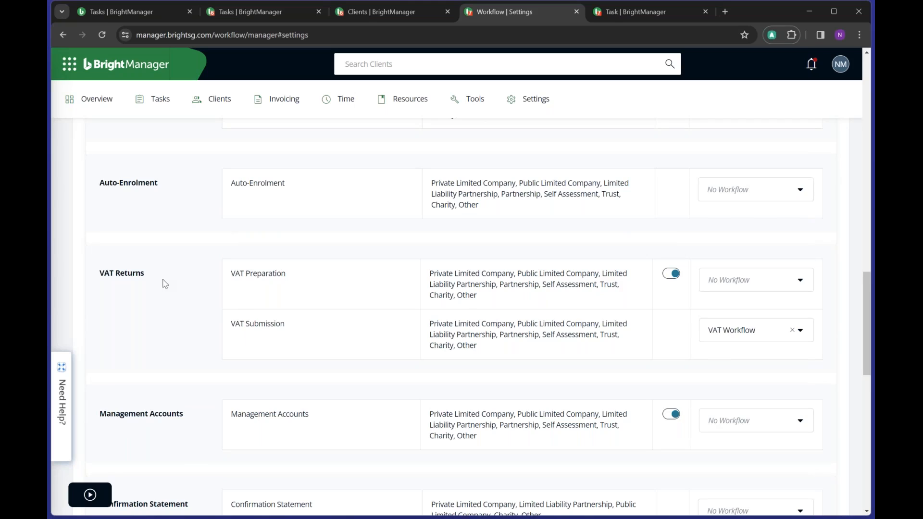
pyautogui.moveTo(234, 274); pyautogui.dragTo(302, 278)
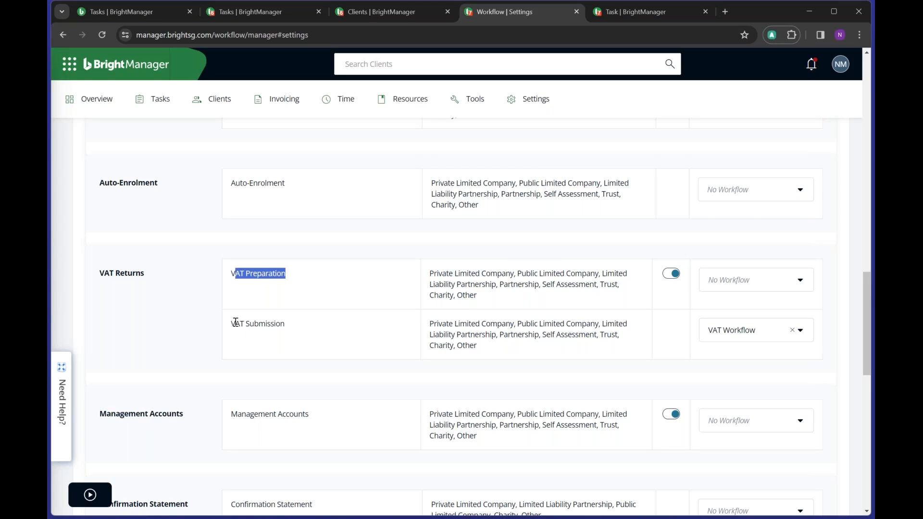
pyautogui.moveTo(236, 323); pyautogui.dragTo(304, 330)
pyautogui.click(207, 303)
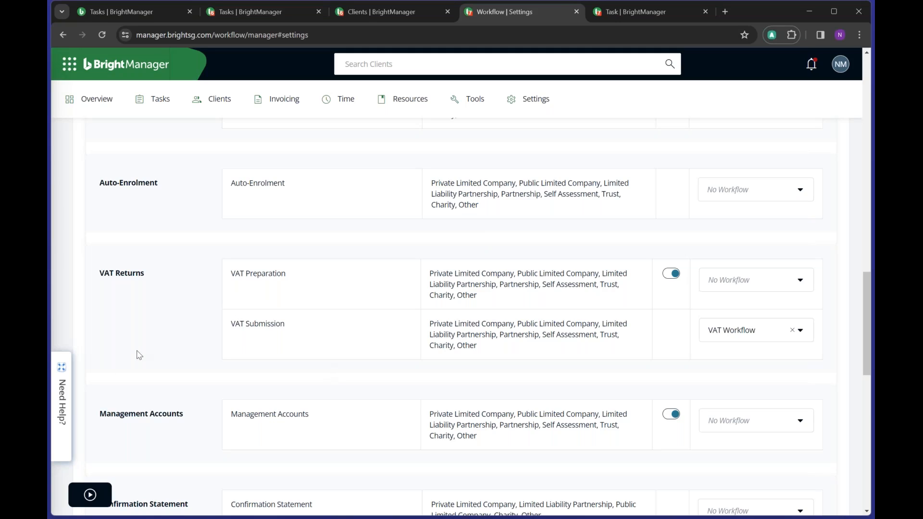
pyautogui.click(673, 274)
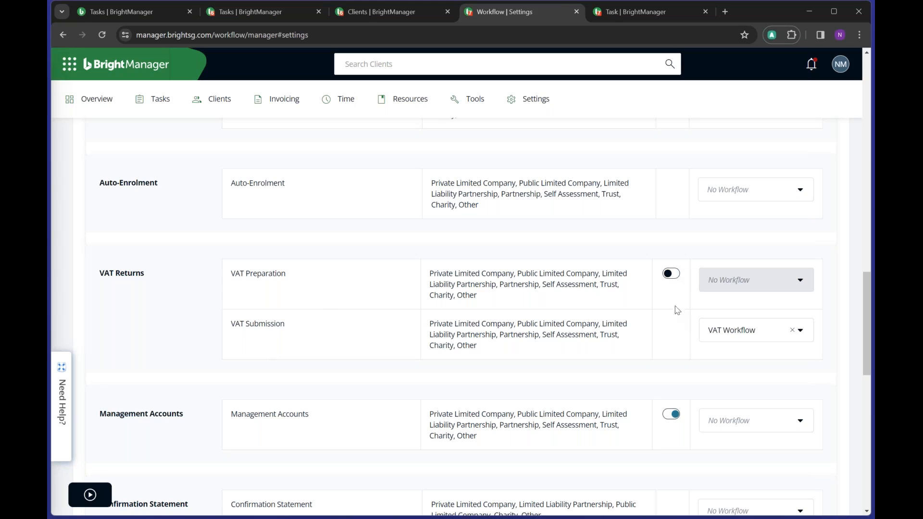
# - Leave Accounts Preparation enabled and bring up the review of pending workflow changes
pyautogui.scroll(9, 674, 314)
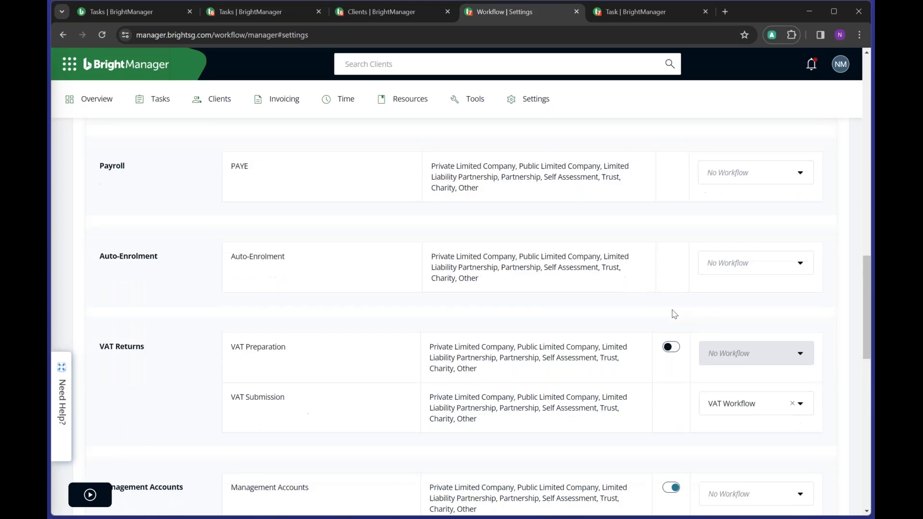
pyautogui.scroll(5, 674, 314)
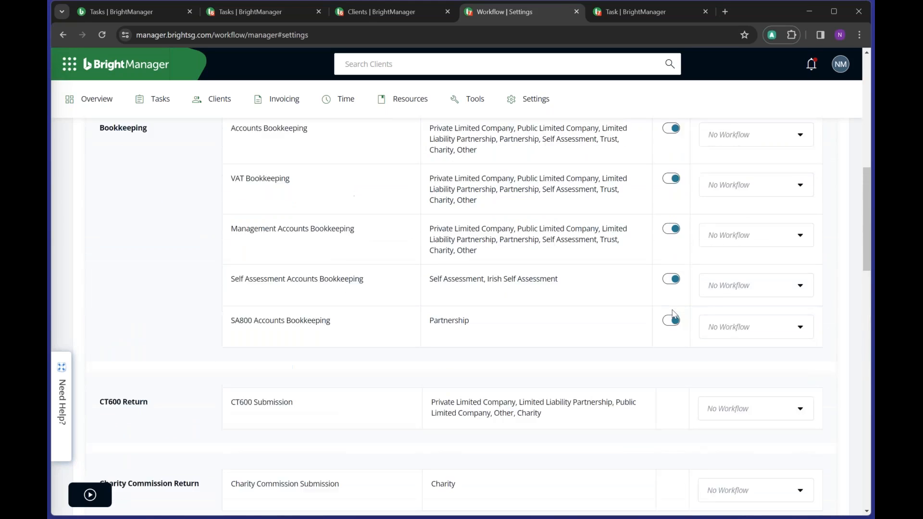
pyautogui.scroll(1, 643, 333)
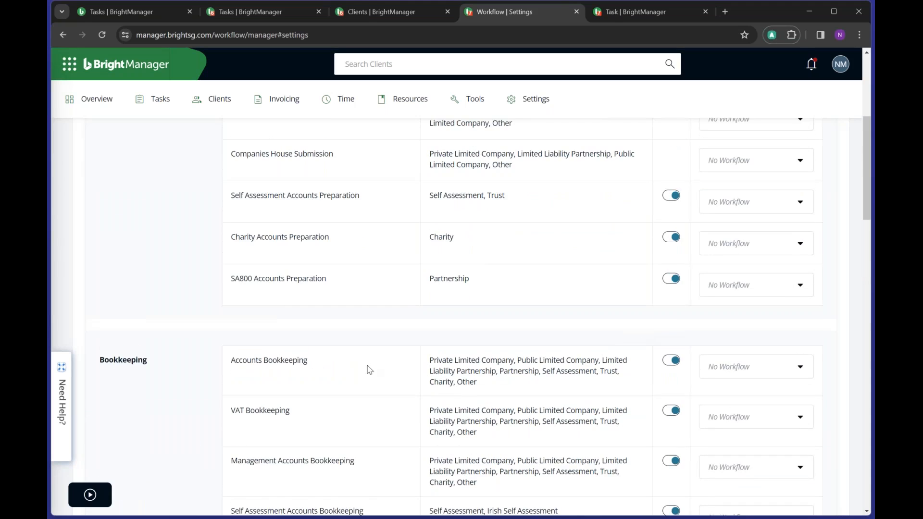
pyautogui.scroll(5, 534, 356)
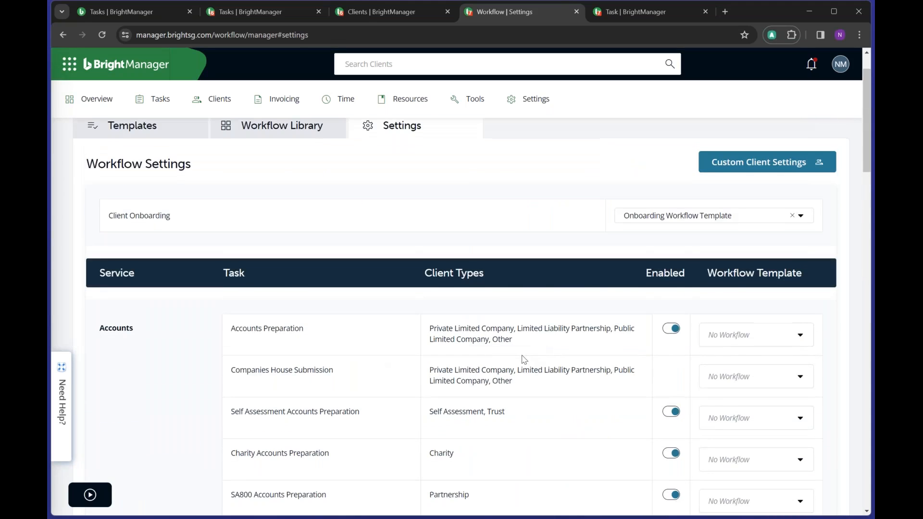
pyautogui.scroll(-1, 522, 359)
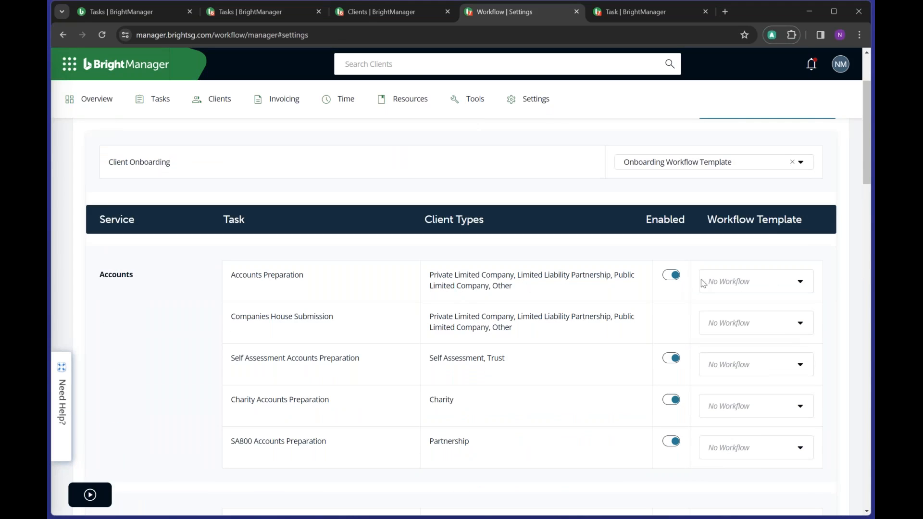
pyautogui.click(664, 282)
pyautogui.click(665, 281)
pyautogui.scroll(-5, 501, 336)
pyautogui.scroll(-20, 500, 332)
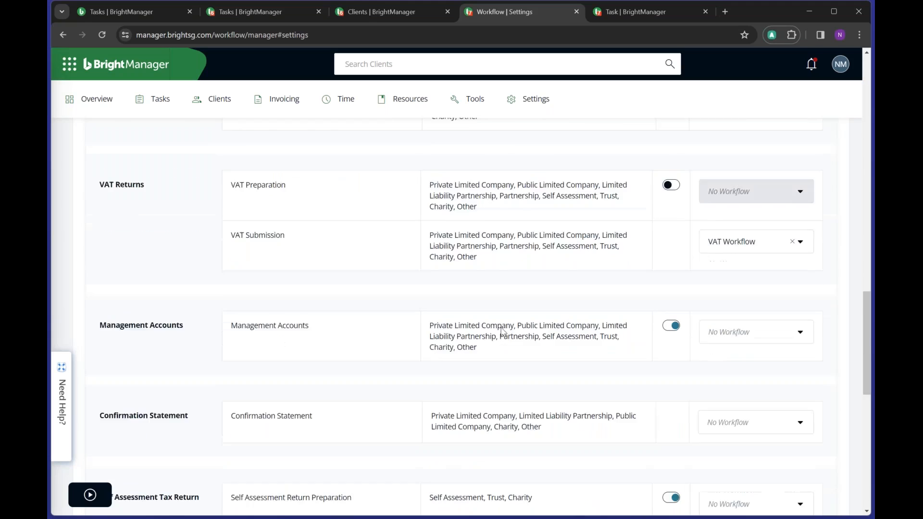
pyautogui.click(795, 400)
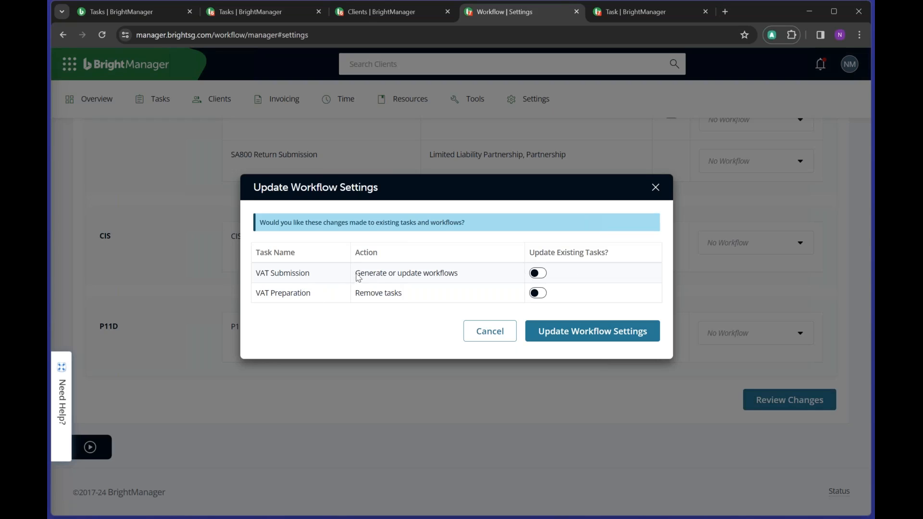
# - Go over the dialog's VAT Submission and VAT Preparation rows and their listed actions
pyautogui.moveTo(355, 275); pyautogui.dragTo(476, 284)
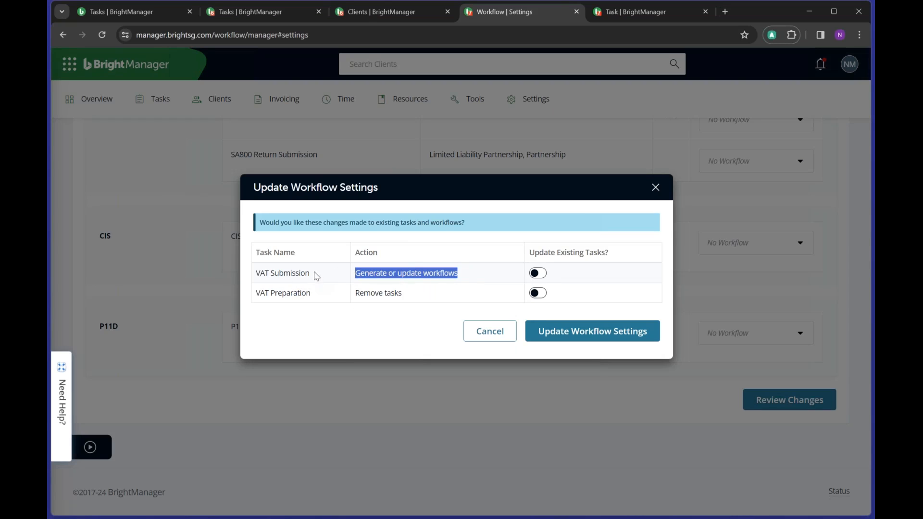
pyautogui.moveTo(316, 275); pyautogui.dragTo(254, 275)
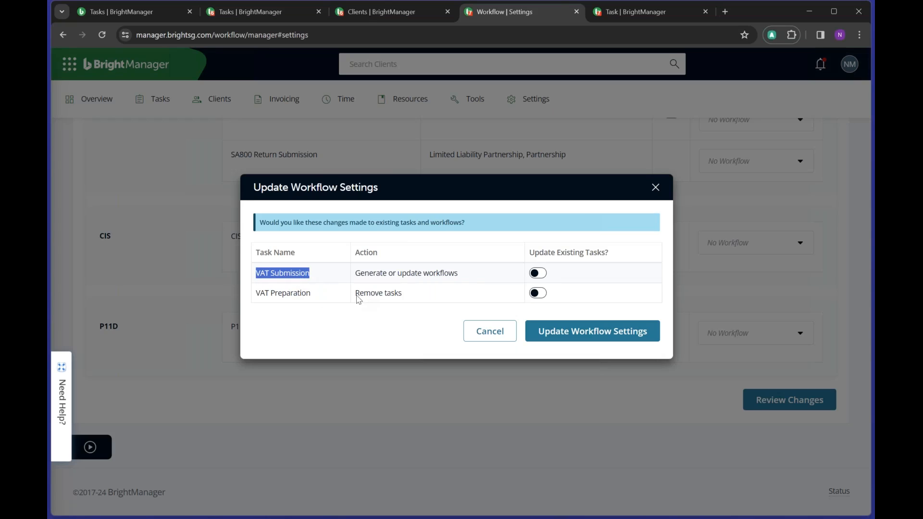
pyautogui.moveTo(356, 297); pyautogui.dragTo(405, 298)
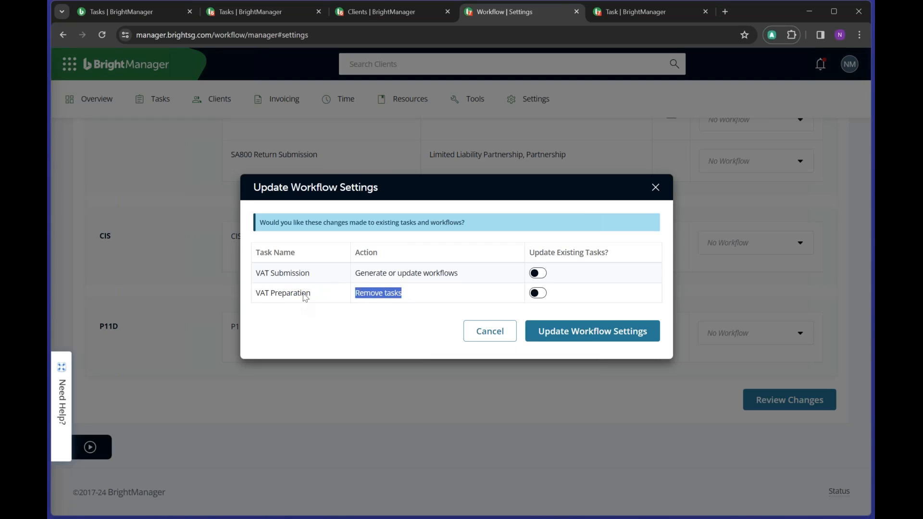
pyautogui.moveTo(310, 295); pyautogui.dragTo(253, 297)
pyautogui.click(350, 325)
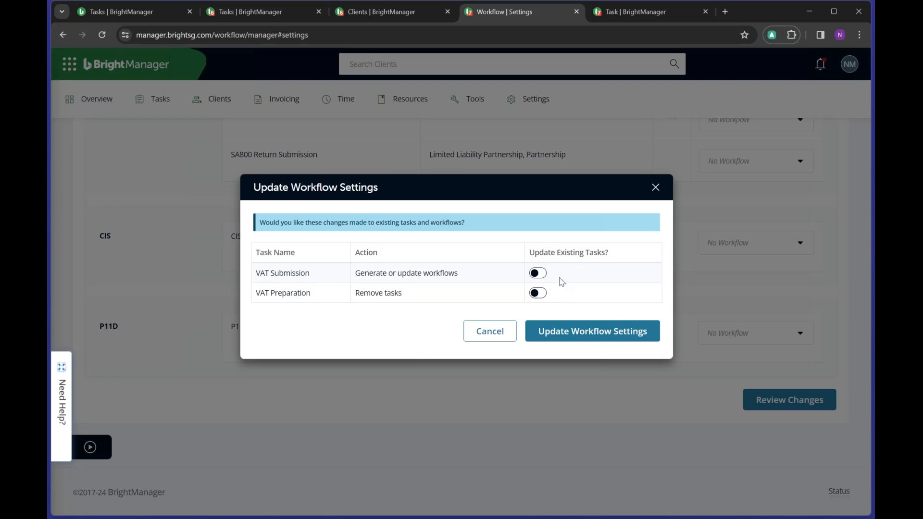
# - Turn on Update Existing Tasks for both rows and save the workflow settings
pyautogui.click(538, 274)
pyautogui.click(537, 294)
pyautogui.click(549, 334)
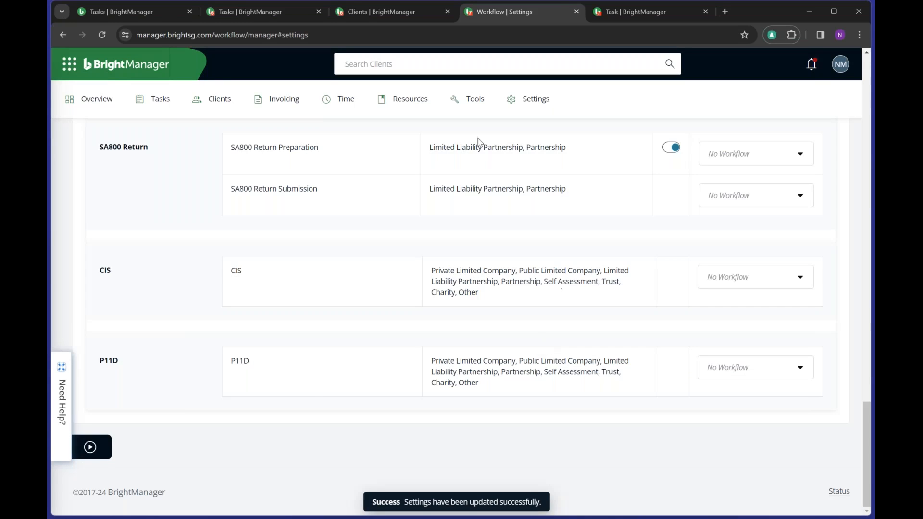
# - Show the deadline-sorted task list and expand XYZ Ltd.'s VAT Submission task
pyautogui.click(157, 97)
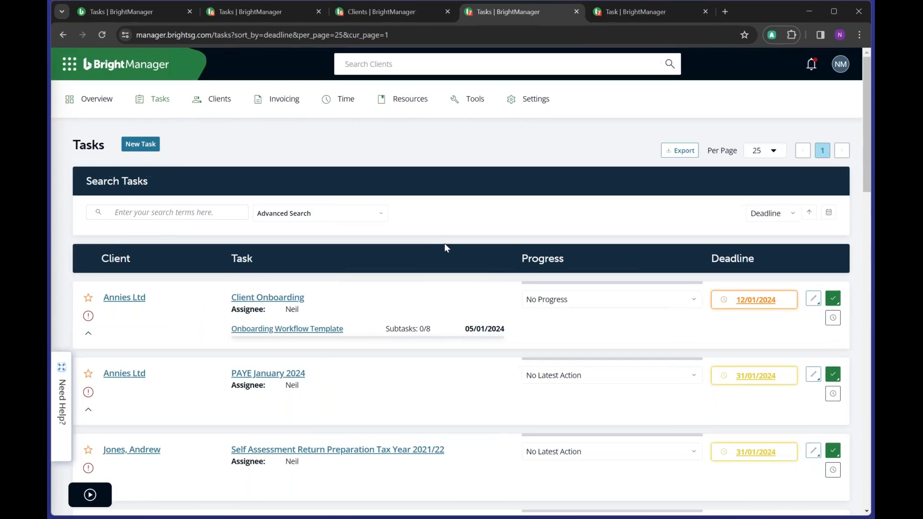
pyautogui.scroll(-10, 444, 244)
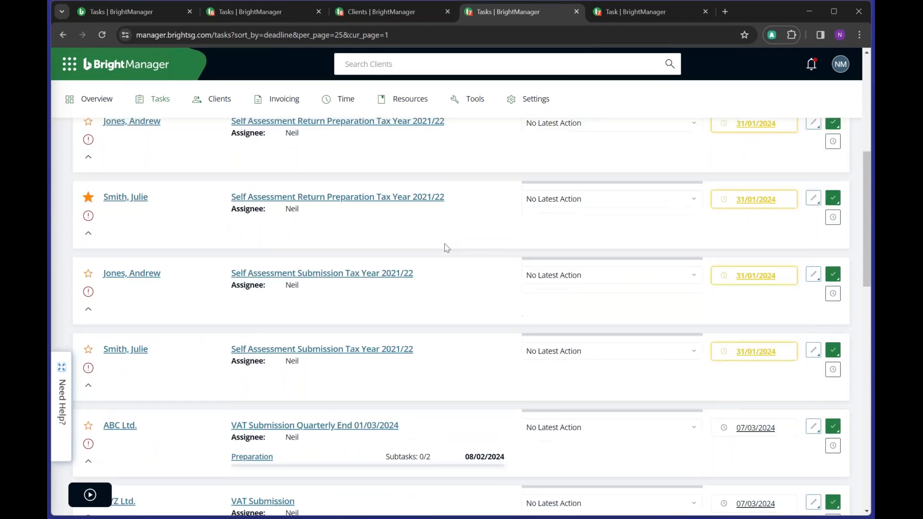
pyautogui.scroll(-3, 445, 245)
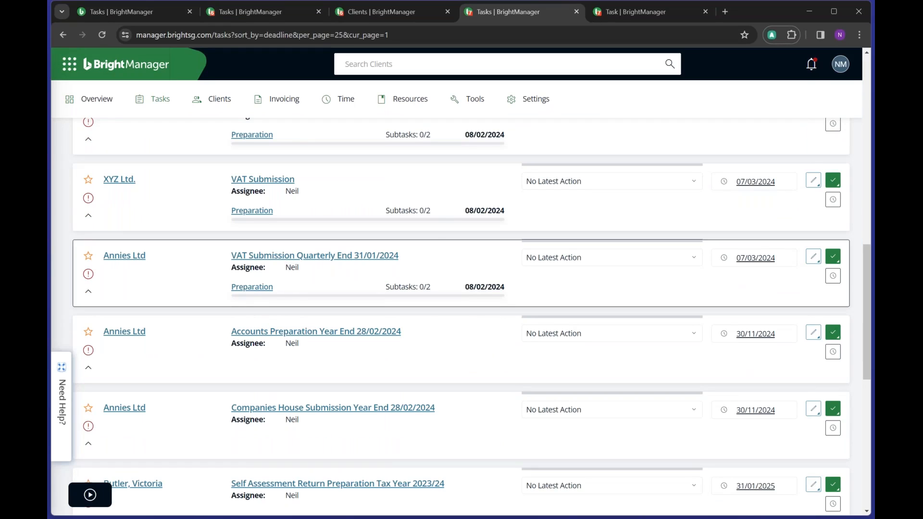
pyautogui.scroll(-1, 241, 273)
pyautogui.scroll(2, 241, 273)
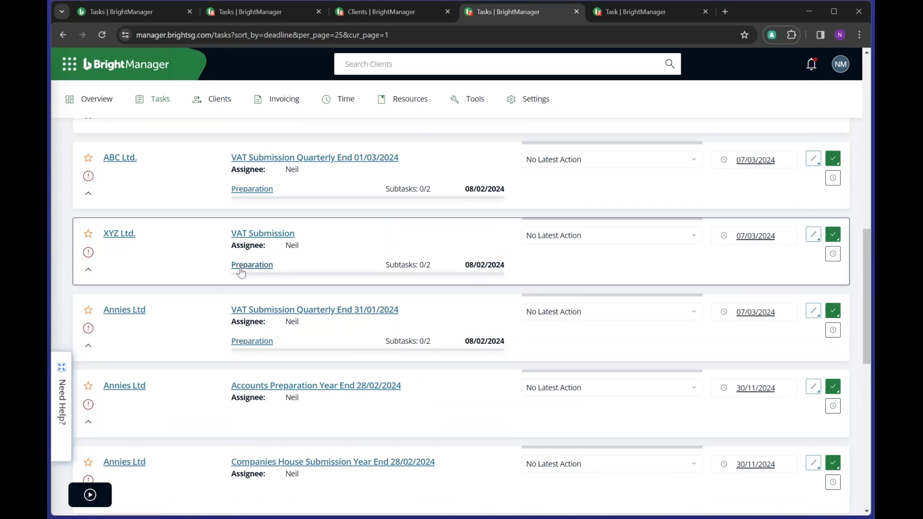
pyautogui.click(88, 270)
pyautogui.scroll(-2, 434, 291)
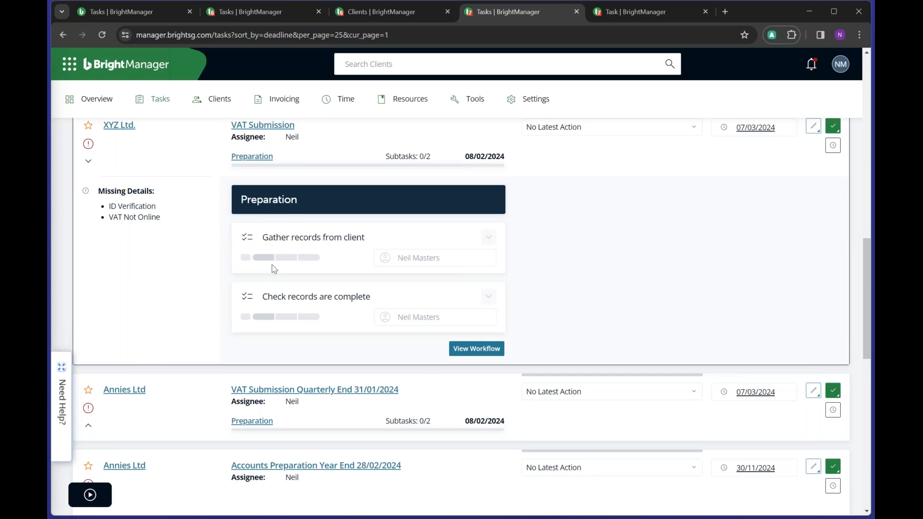
# - Mark Gather records, Check records are complete and Confirm information is correct as Done
pyautogui.click(287, 259)
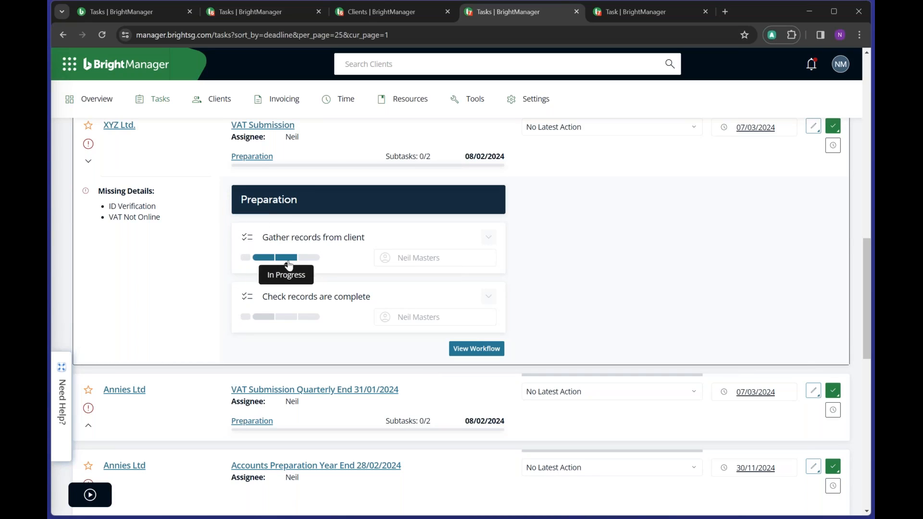
pyautogui.click(308, 258)
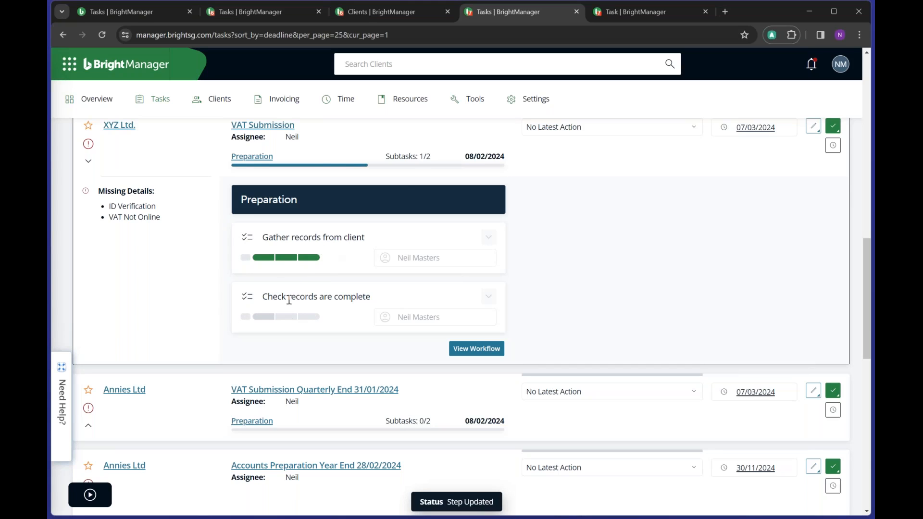
pyautogui.click(289, 317)
pyautogui.click(308, 317)
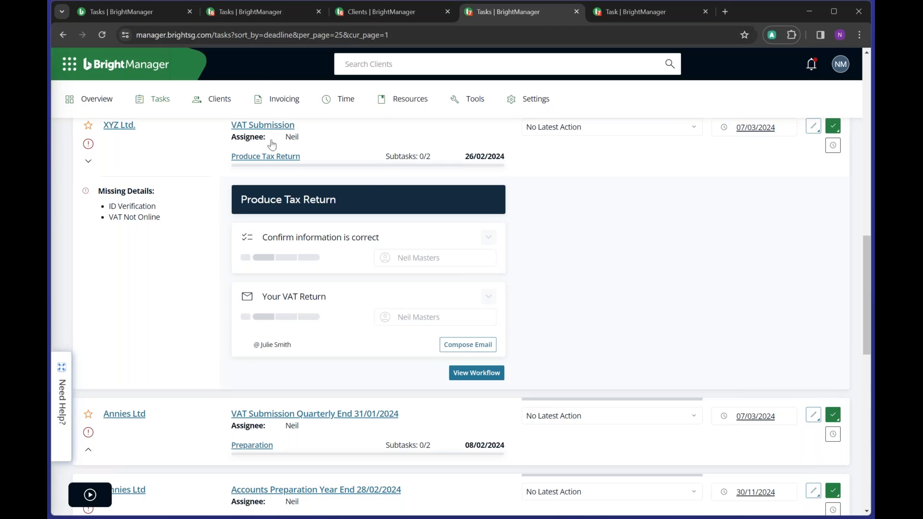
pyautogui.click(306, 259)
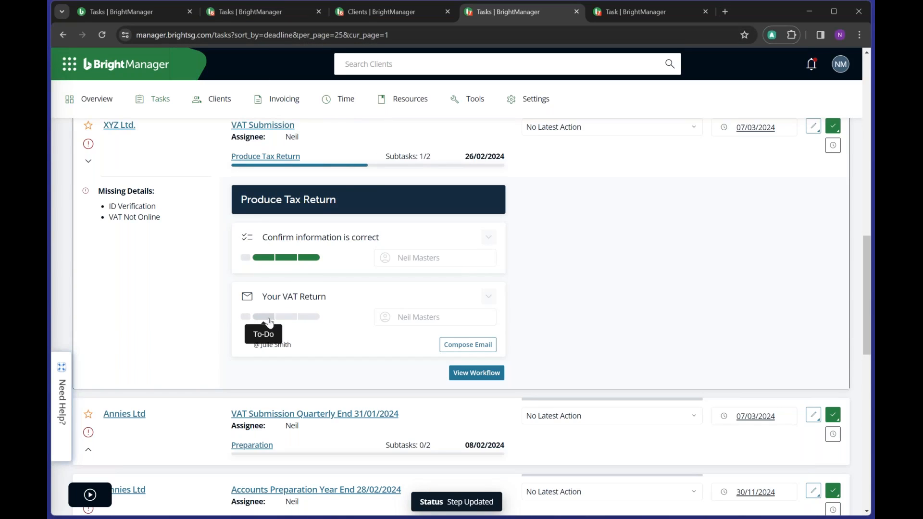
pyautogui.click(309, 317)
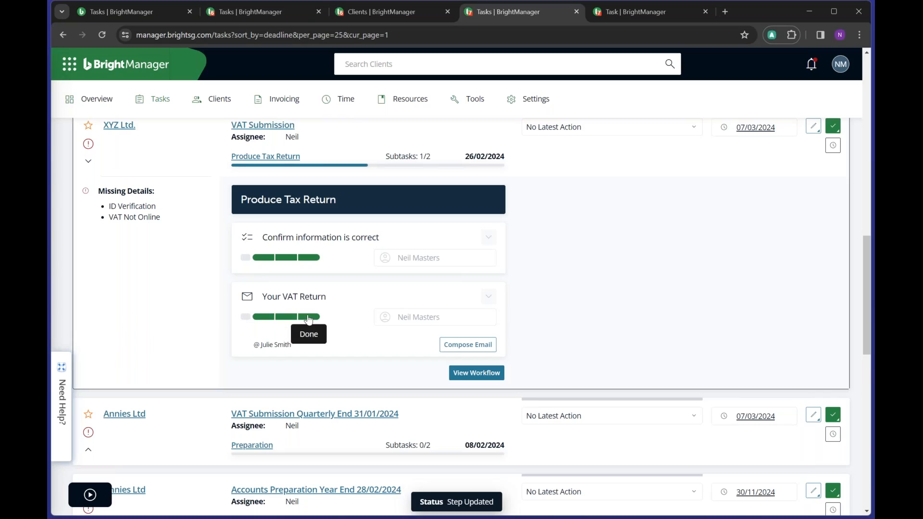
# - Compose and queue the Your VAT Return email to XYZ Ltd., then show Tasks > Missing Deadlines
pyautogui.click(469, 345)
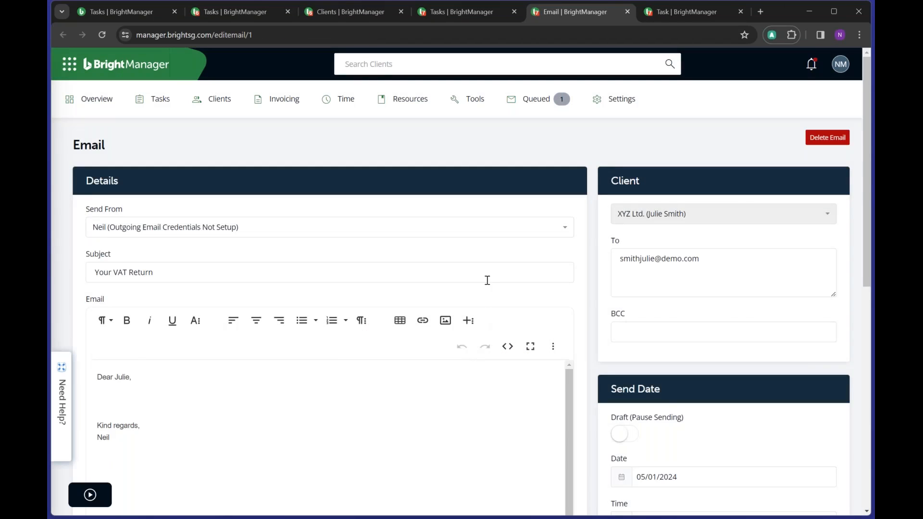
pyautogui.scroll(-3, 144, 237)
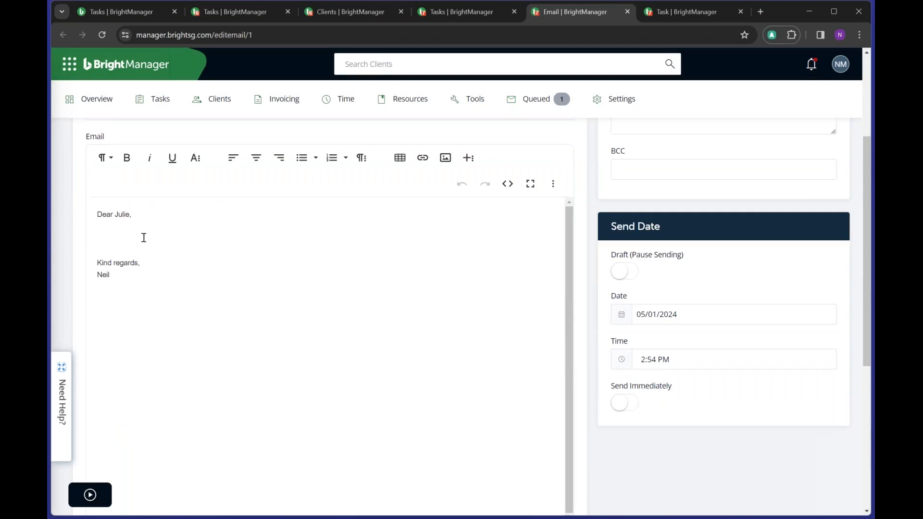
pyautogui.click(114, 236)
pyautogui.scroll(-1, 228, 206)
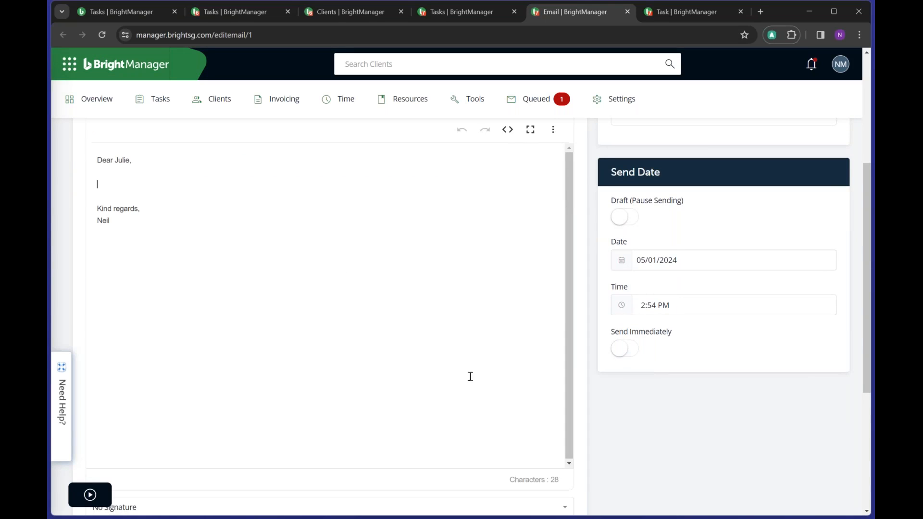
pyautogui.scroll(-3, 644, 410)
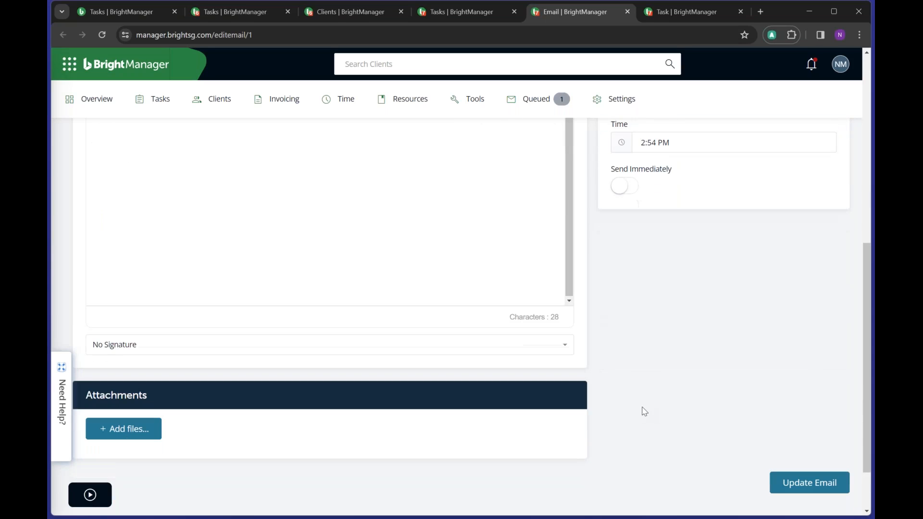
pyautogui.click(810, 482)
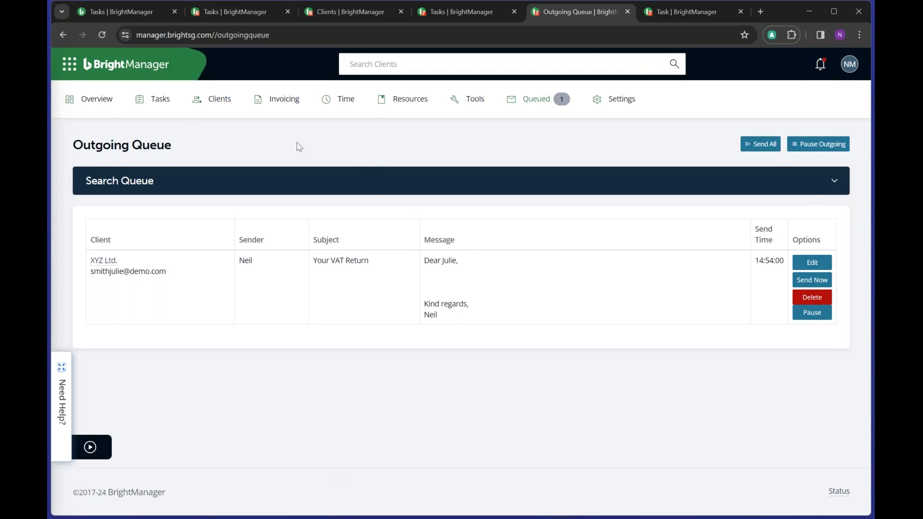
pyautogui.moveTo(160, 99)
pyautogui.click(182, 157)
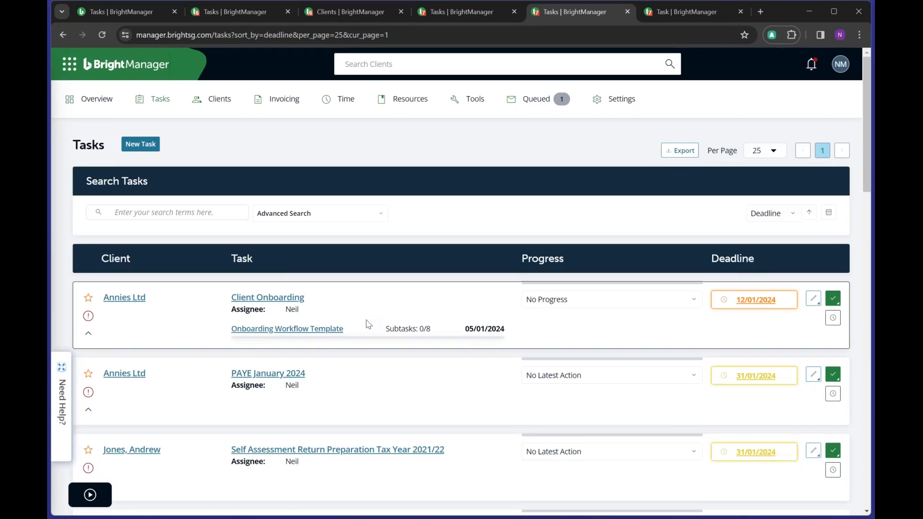
# - Mark XYZ Ltd.'s Your VAT Return and Submit to HMRC steps Done, leaving completion options closed
pyautogui.scroll(-6, 367, 324)
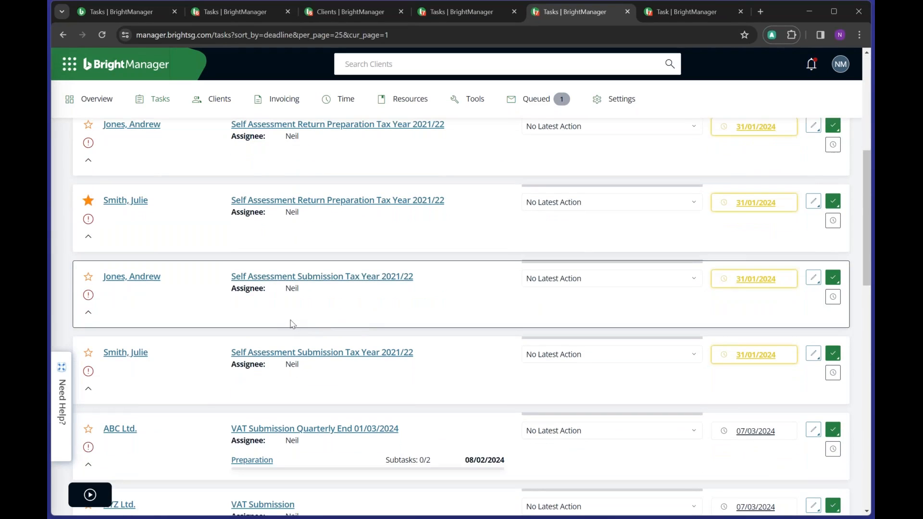
pyautogui.scroll(-3, 291, 322)
pyautogui.click(89, 378)
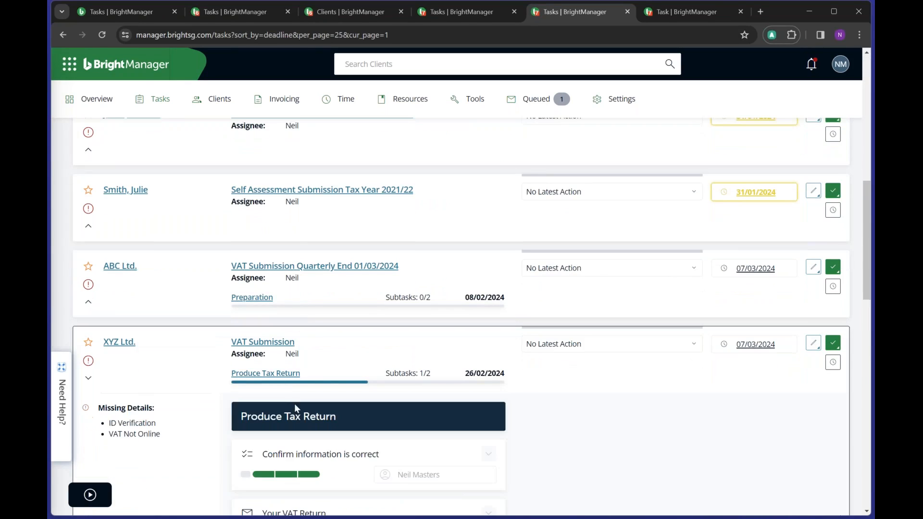
pyautogui.scroll(-2, 356, 458)
pyautogui.click(309, 438)
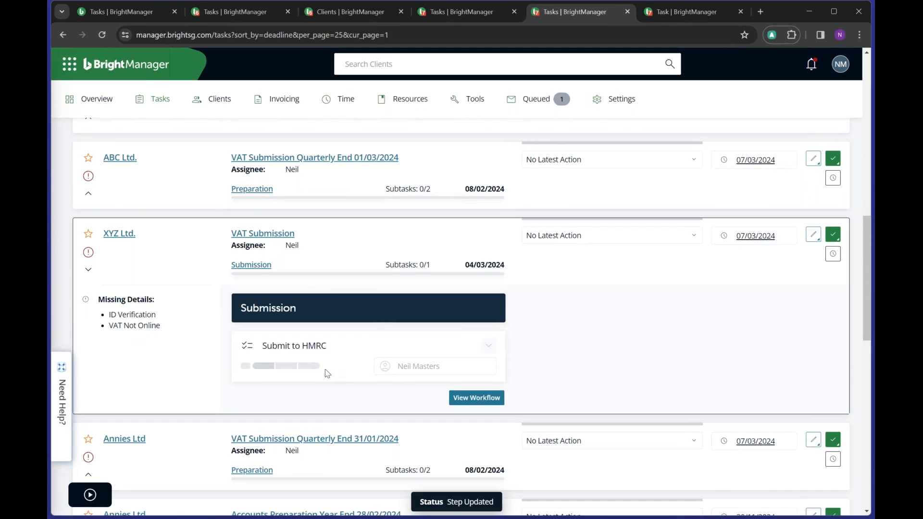
pyautogui.click(309, 366)
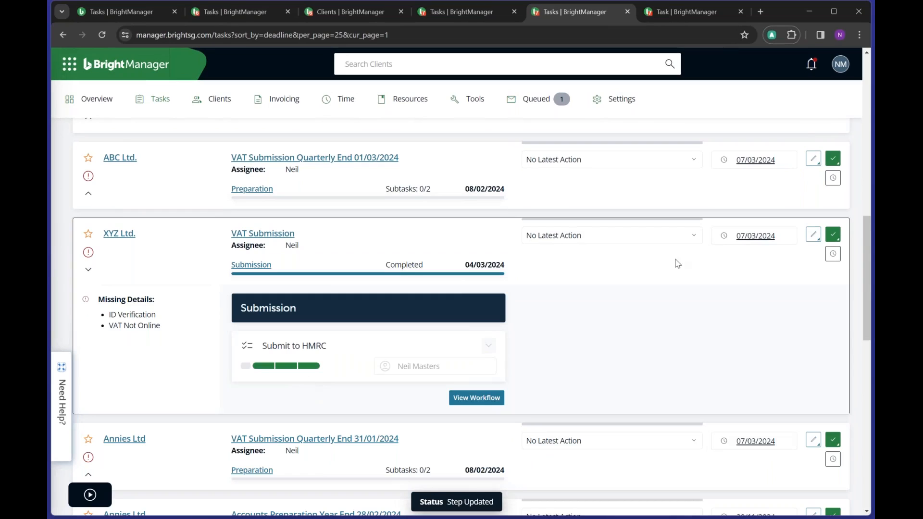
pyautogui.click(833, 234)
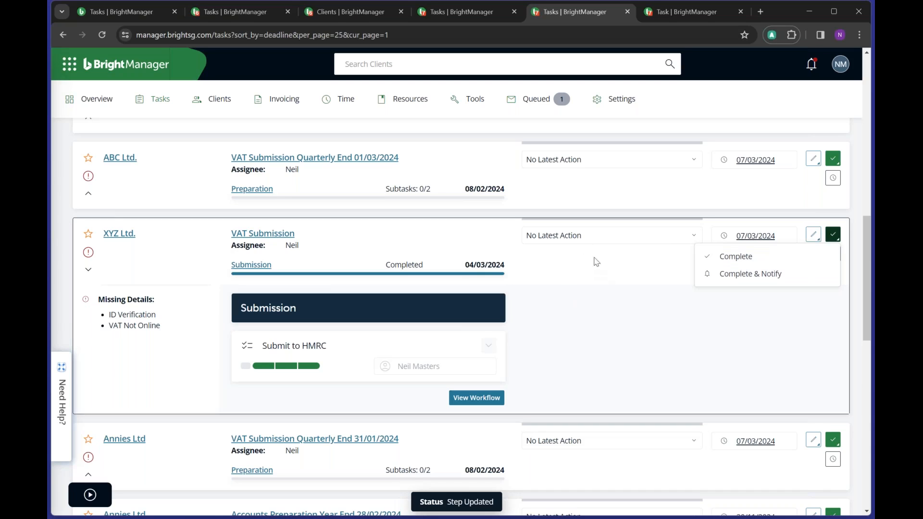
pyautogui.click(580, 308)
pyautogui.scroll(15, 585, 308)
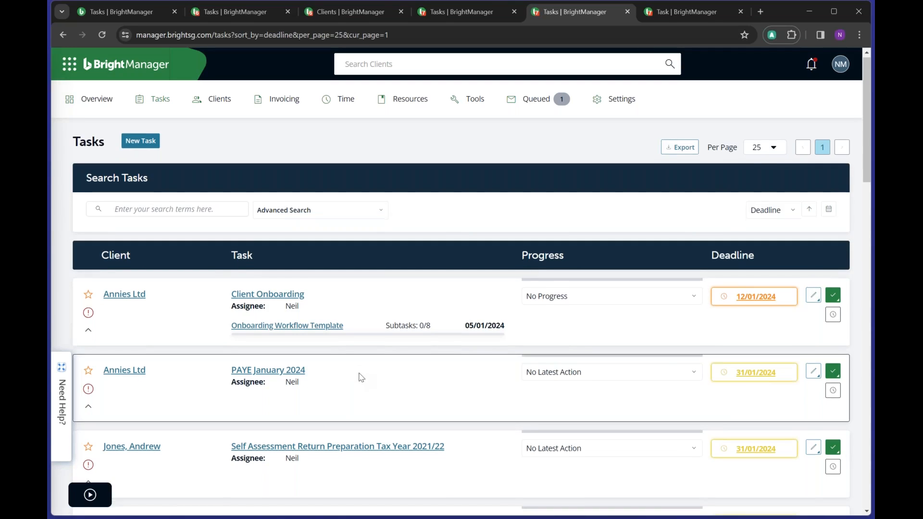
# - Cancel the PAYE January 2024 time log for Annies Ltd and close the Time Recording panel
pyautogui.scroll(-2, 359, 377)
pyautogui.scroll(-1, 356, 373)
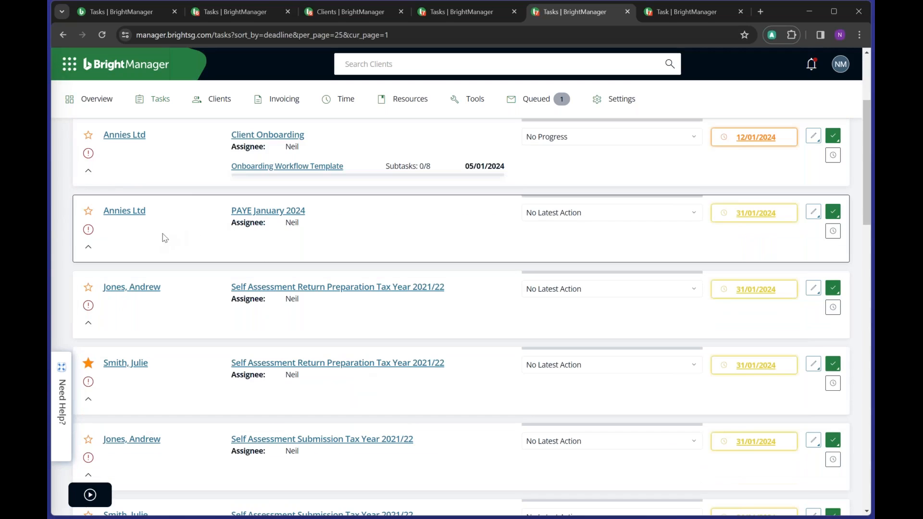
pyautogui.click(833, 235)
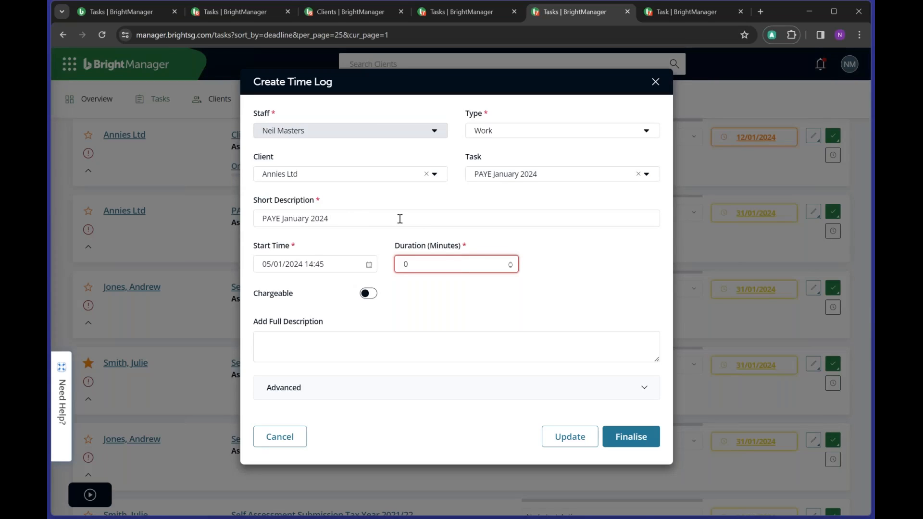
pyautogui.moveTo(400, 219); pyautogui.dragTo(223, 228)
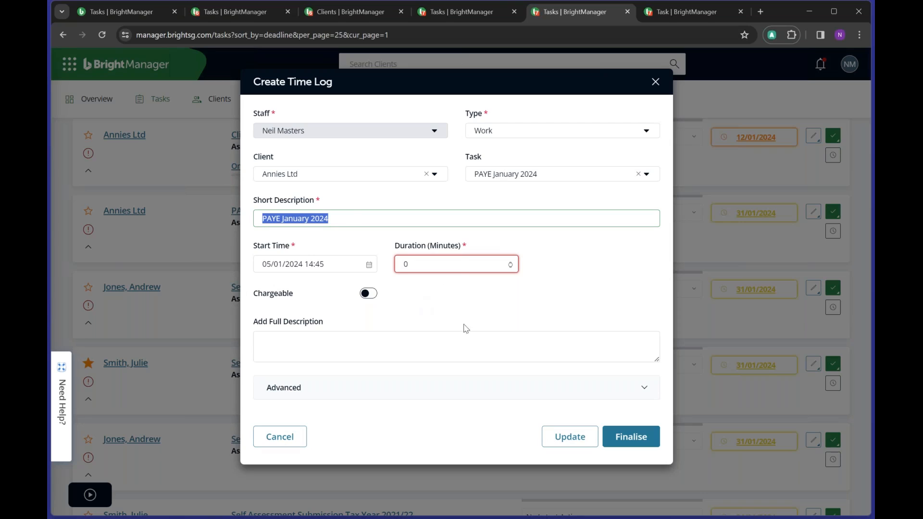
pyautogui.click(510, 266)
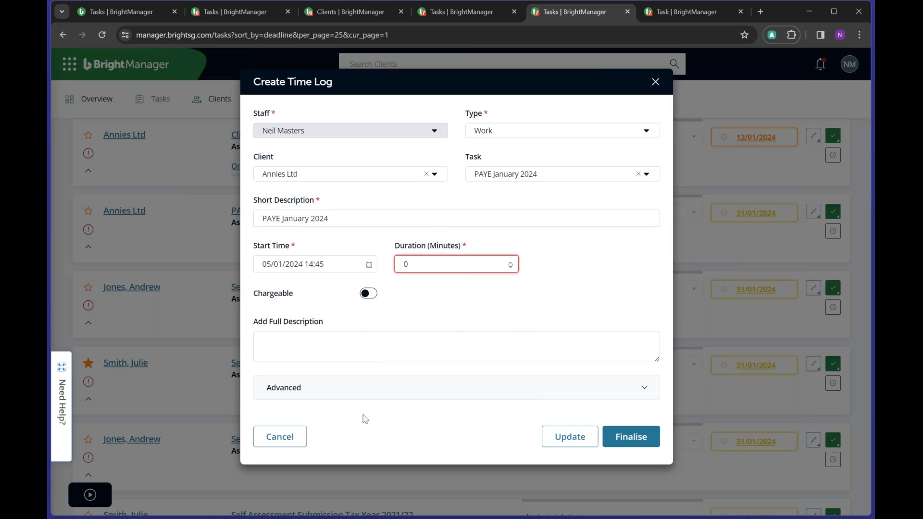
pyautogui.doubleClick(406, 264)
pyautogui.click(278, 437)
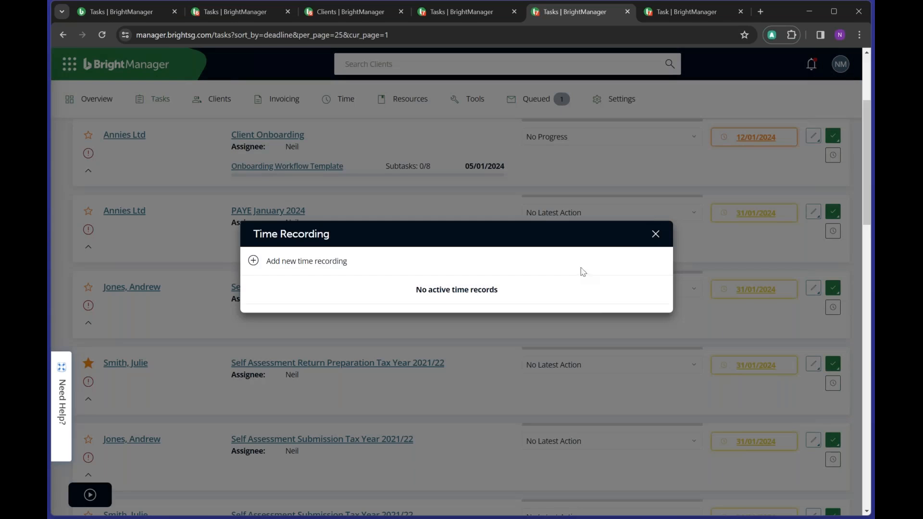
pyautogui.click(655, 234)
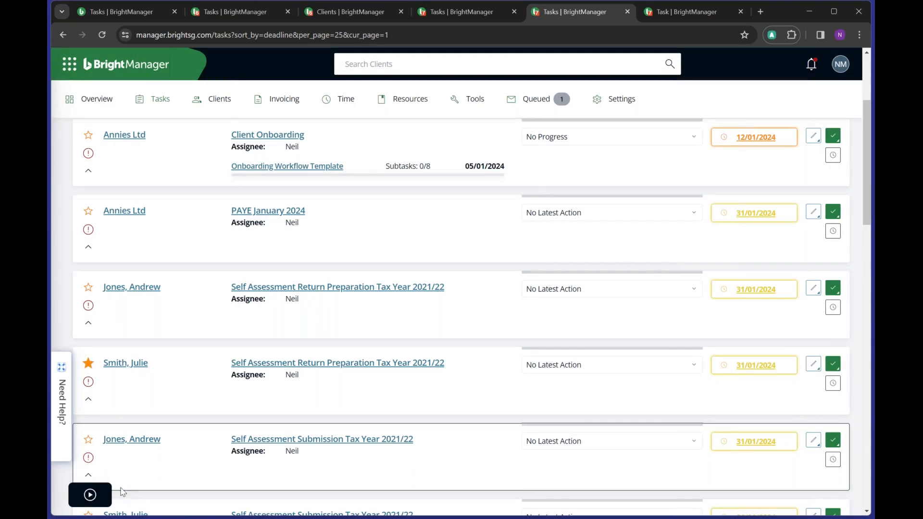
# - Start a new live time recording and open it for editing
pyautogui.click(91, 495)
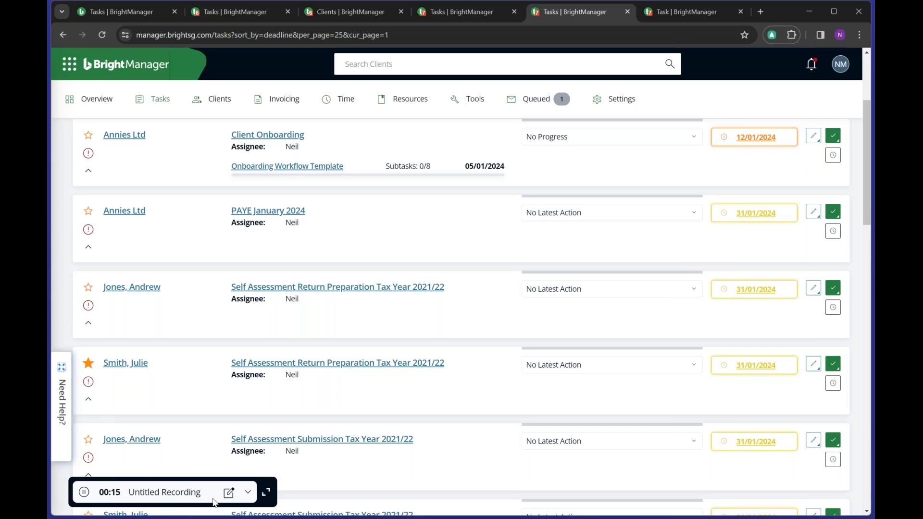
pyautogui.click(229, 493)
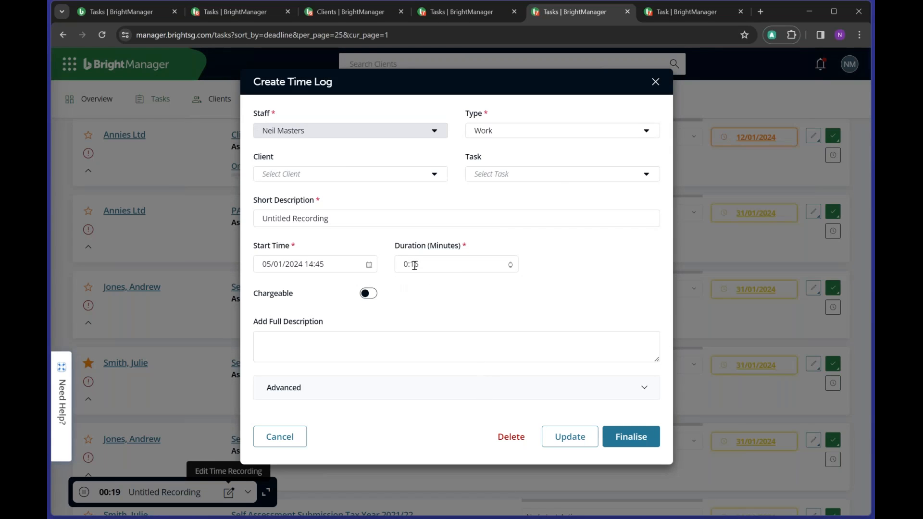
# - Set the time log's client to ABC Ltd., leaving the task unselected
pyautogui.click(422, 262)
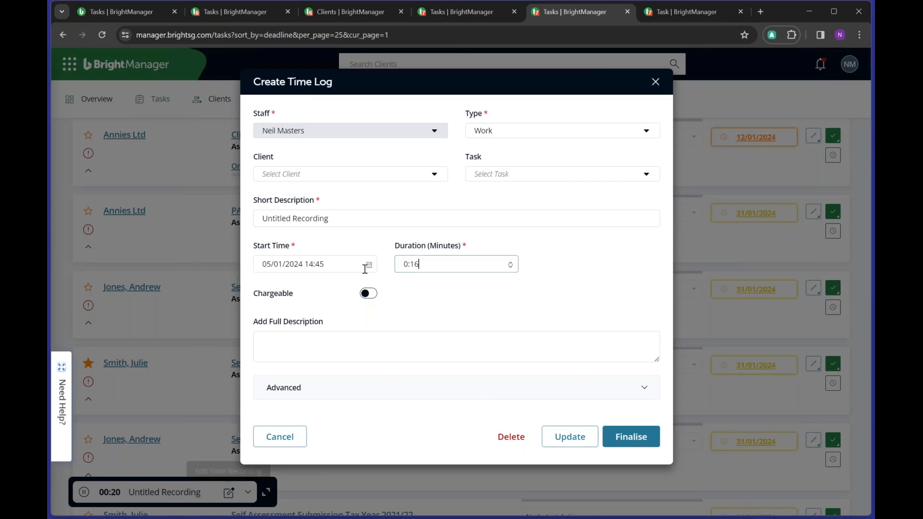
pyautogui.write('1')
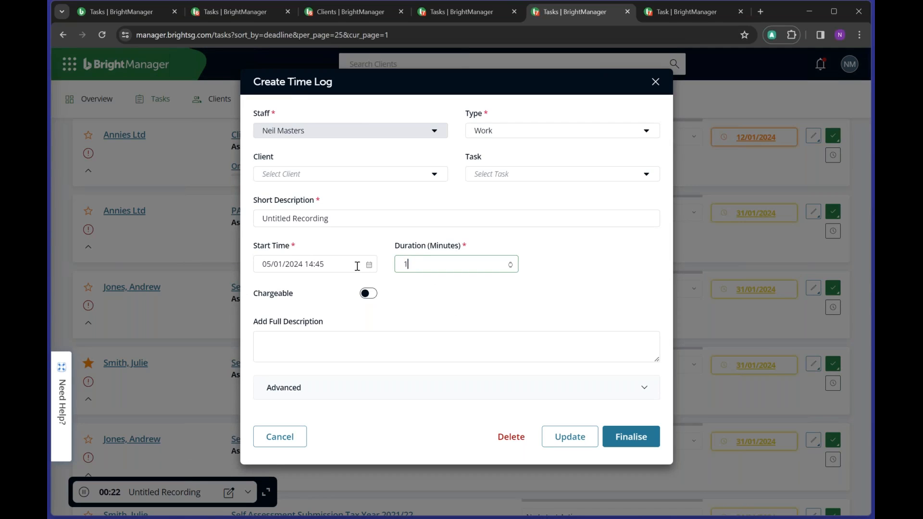
pyautogui.click(429, 293)
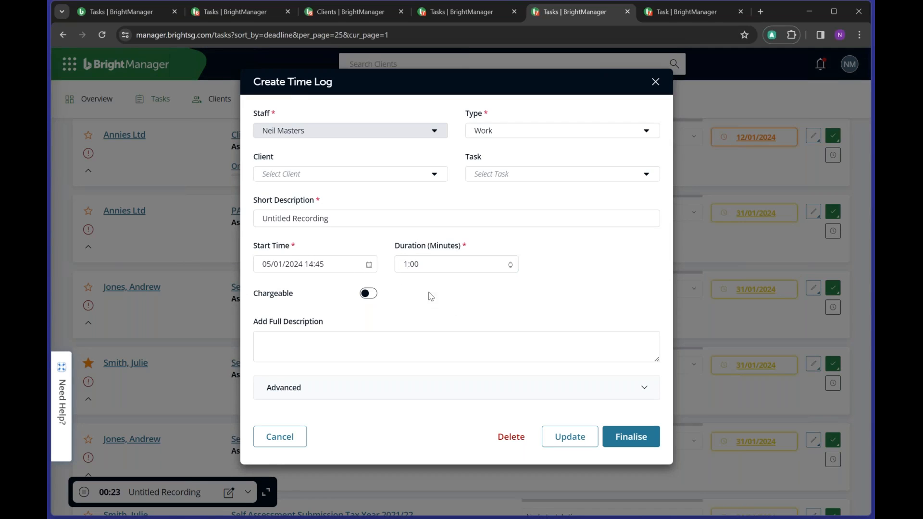
pyautogui.click(342, 174)
pyautogui.click(319, 190)
pyautogui.click(508, 174)
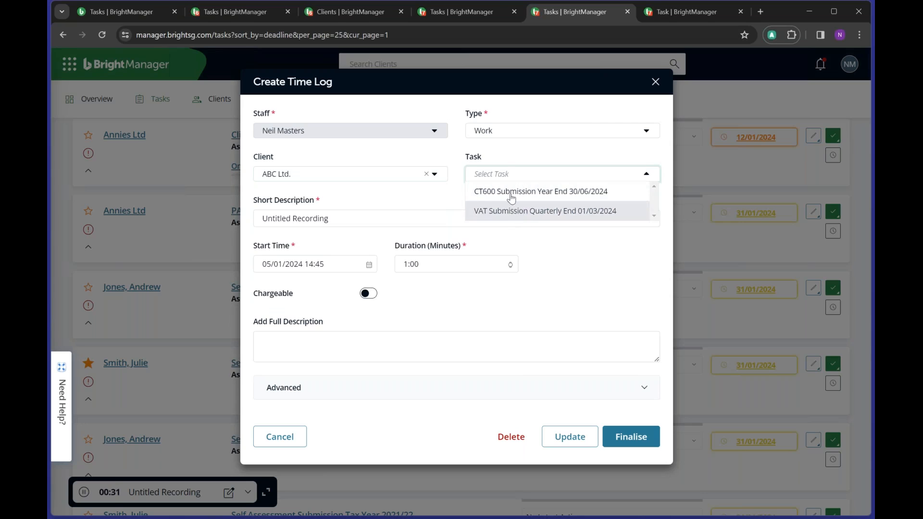
pyautogui.click(404, 195)
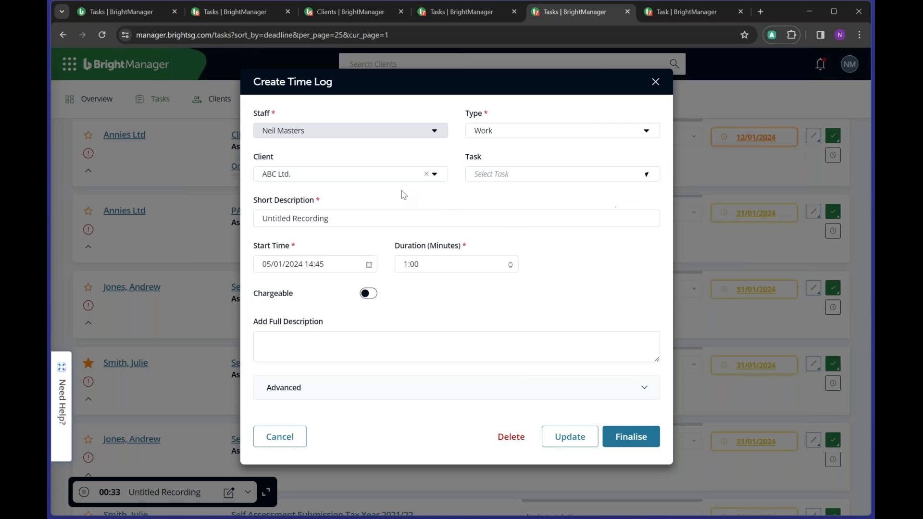
# - Mark the time log chargeable at an hourly rate of 50
pyautogui.moveTo(332, 219); pyautogui.dragTo(245, 238)
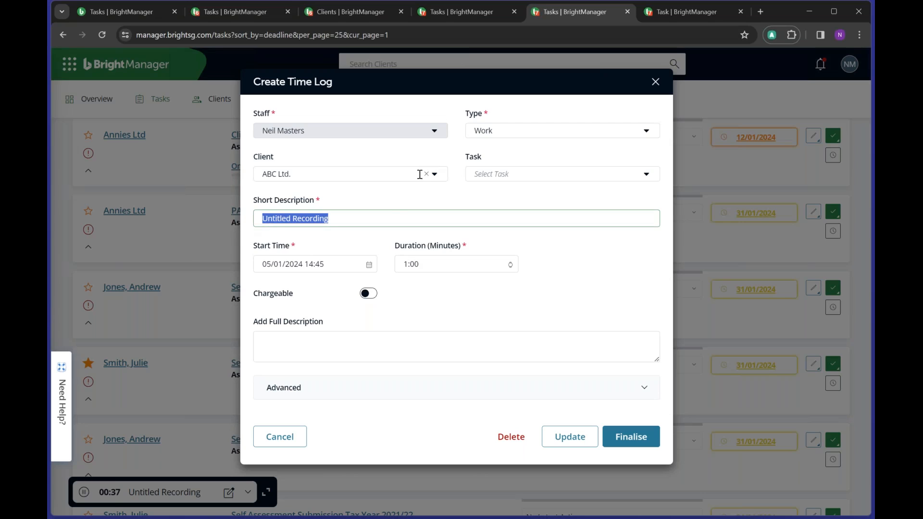
pyautogui.click(369, 294)
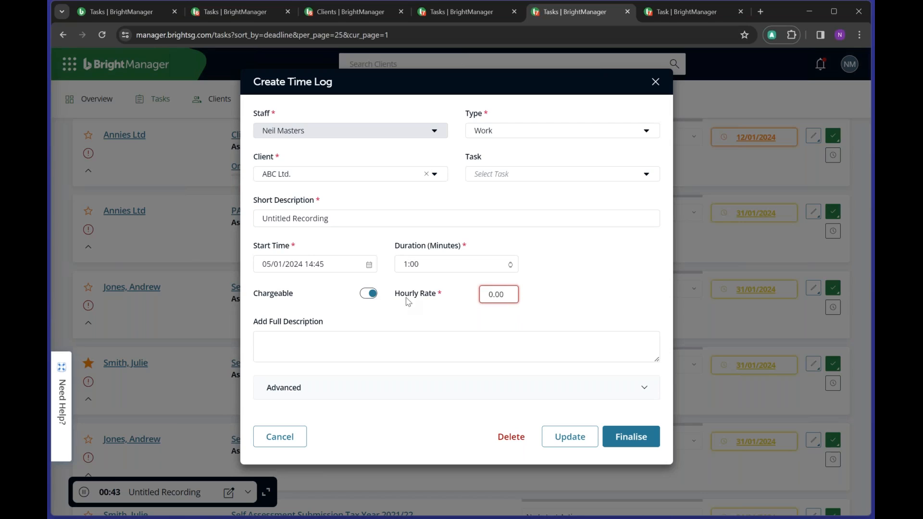
pyautogui.moveTo(396, 293); pyautogui.dragTo(524, 292)
pyautogui.write('50')
pyautogui.click(657, 272)
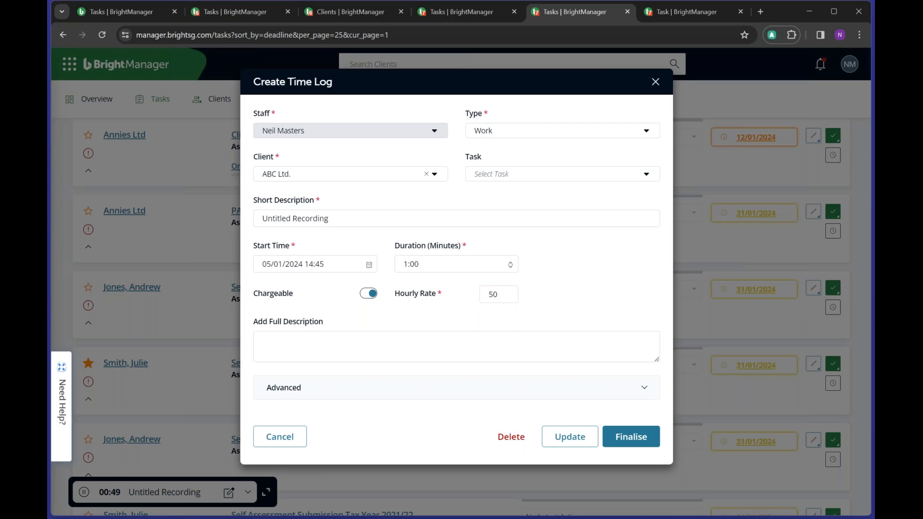
# - Change the description to Audit, set duration to 180 minutes, and finalise the log
pyautogui.doubleClick(347, 217)
pyautogui.tripleClick(347, 222)
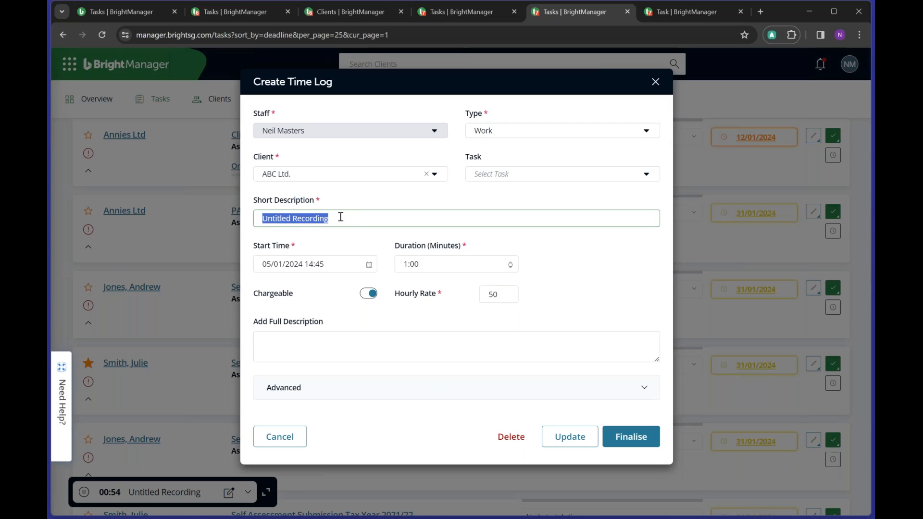
pyautogui.write('Audit')
pyautogui.tripleClick(425, 265)
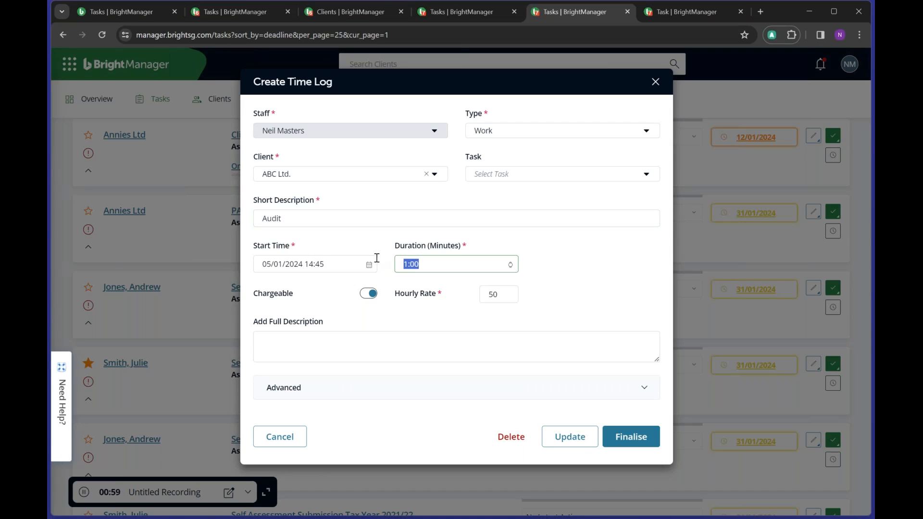
pyautogui.write('1')
pyautogui.click(610, 293)
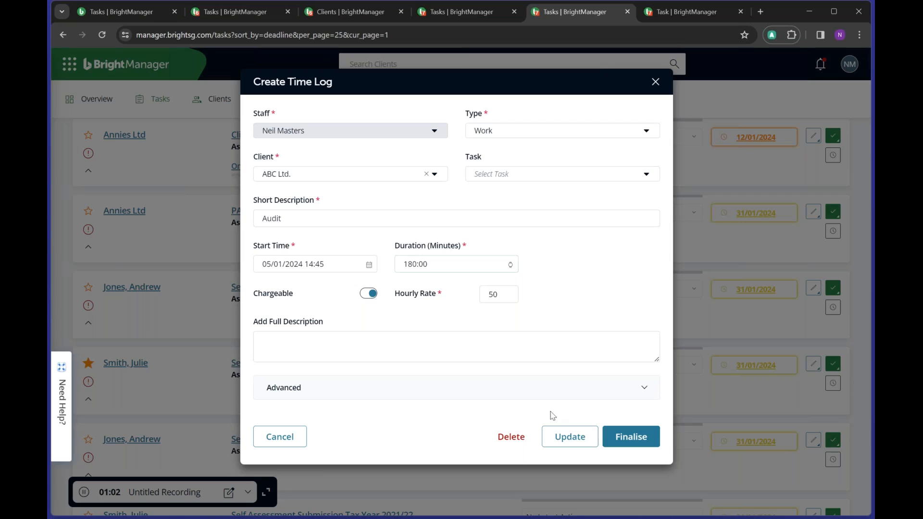
pyautogui.click(635, 440)
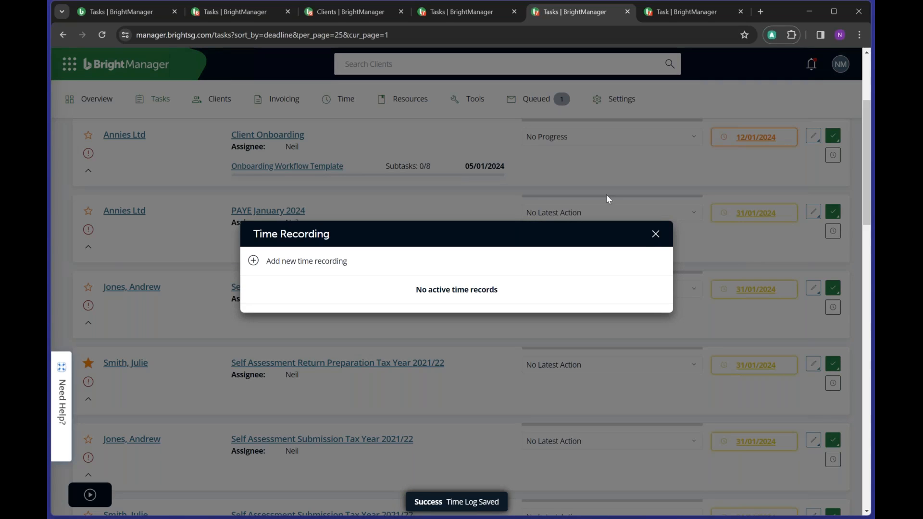
pyautogui.click(656, 234)
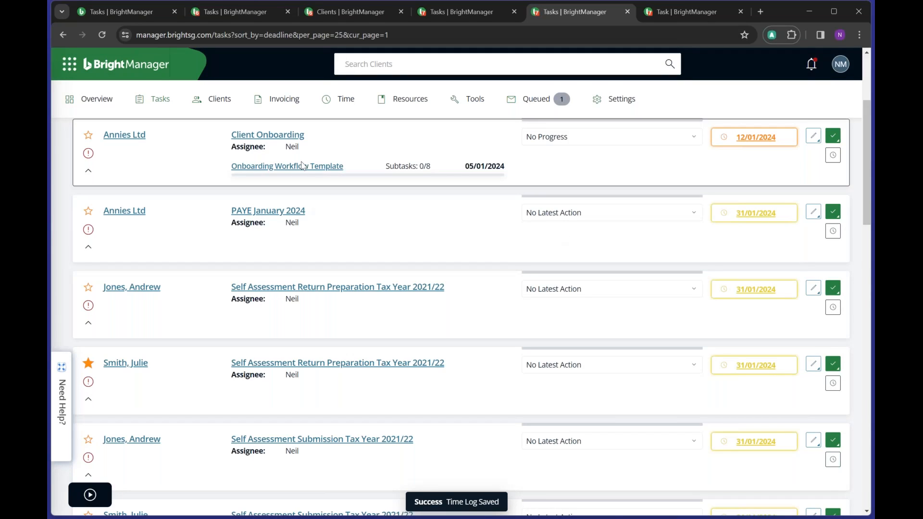
# - Open the staff timesheet and check the 3-hour Audit entry in Time Logs
pyautogui.moveTo(342, 103)
pyautogui.click(344, 140)
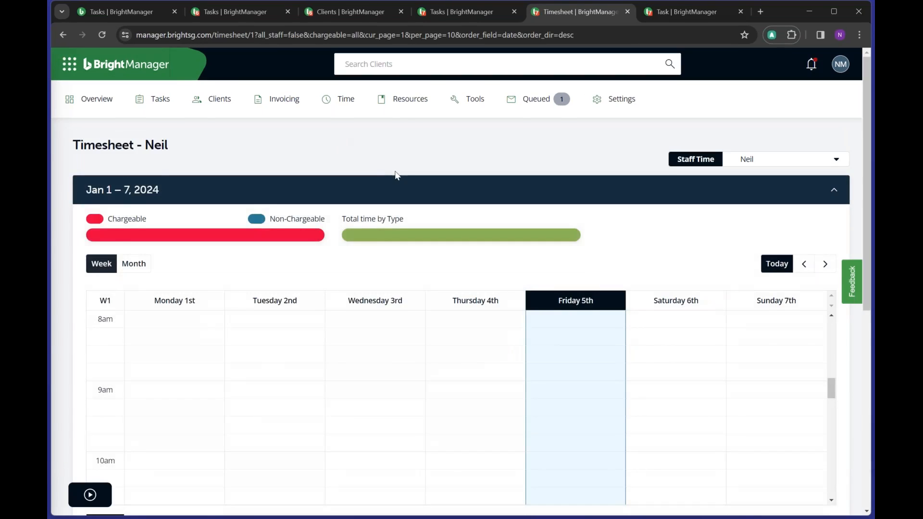
pyautogui.scroll(-7, 396, 175)
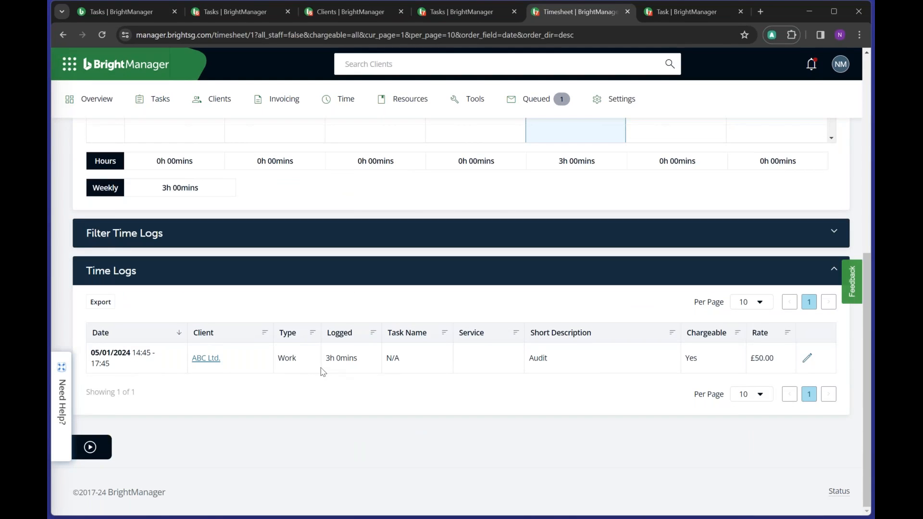
pyautogui.scroll(7, 319, 355)
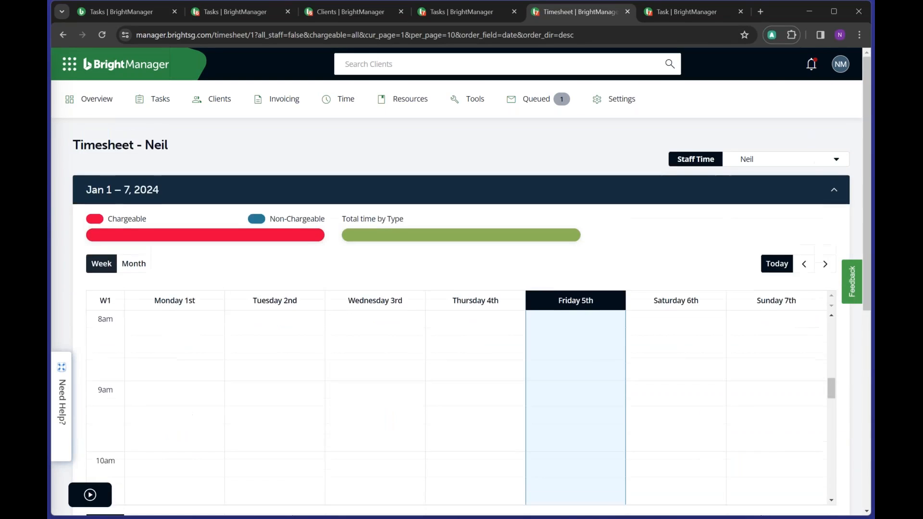
pyautogui.scroll(-2, 320, 360)
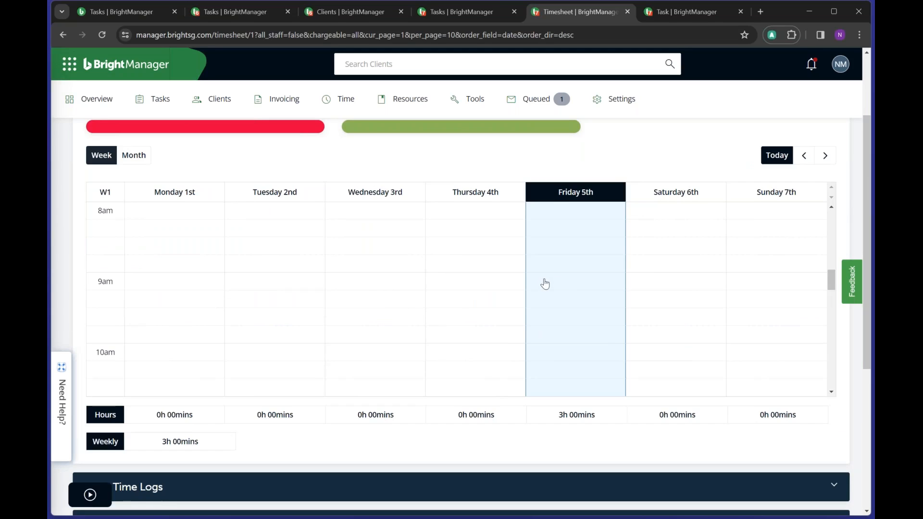
# - Drag out a new 480-minute Work log on Friday 5th starting 09:00
pyautogui.click(545, 283)
pyautogui.moveTo(545, 284)
pyautogui.mouseDown()
pyautogui.moveTo(528, 339)
pyautogui.moveTo(550, 341)
pyautogui.moveTo(557, 290)
pyautogui.mouseUp()
pyautogui.scroll(-2, 528, 339)
pyautogui.scroll(-4, 550, 340)
pyautogui.scroll(-3, 550, 340)
pyautogui.scroll(-2, 548, 340)
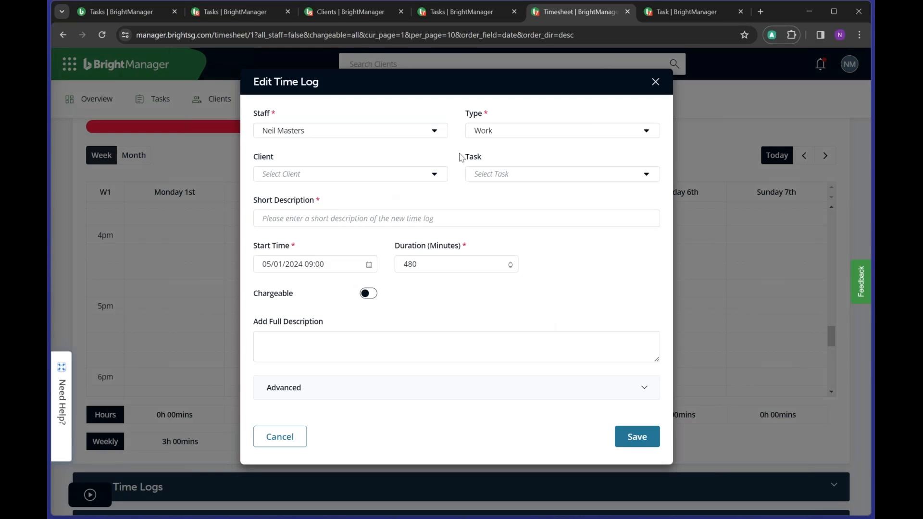
# - Set the Friday time log to type Meeting, client Annies Ltd, description Audit
pyautogui.click(485, 132)
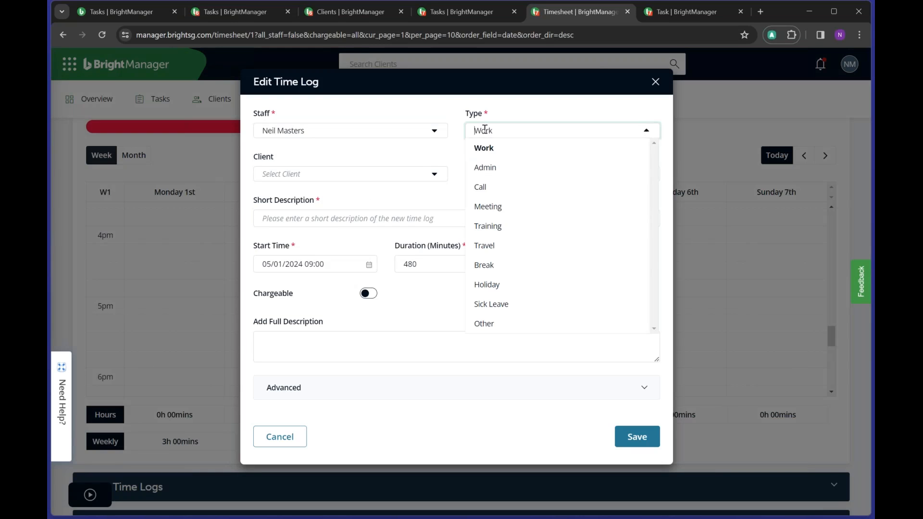
pyautogui.click(481, 208)
pyautogui.click(420, 173)
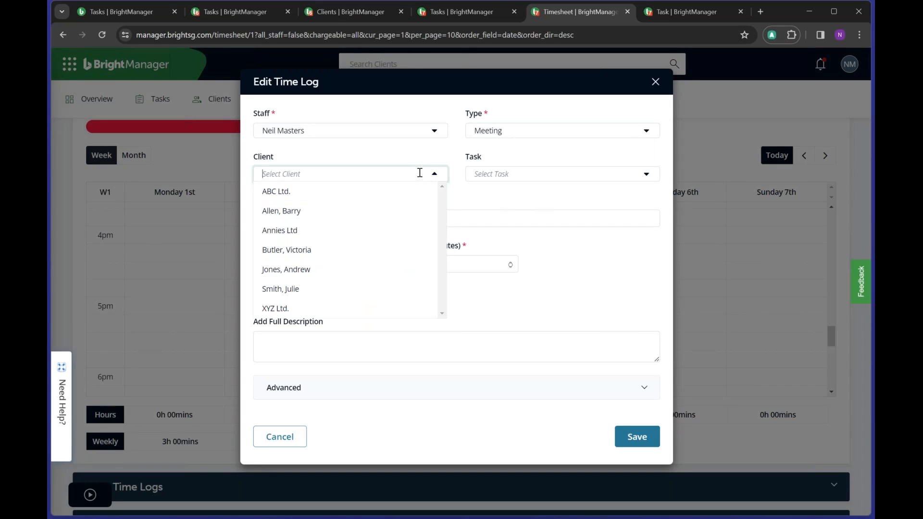
pyautogui.click(305, 235)
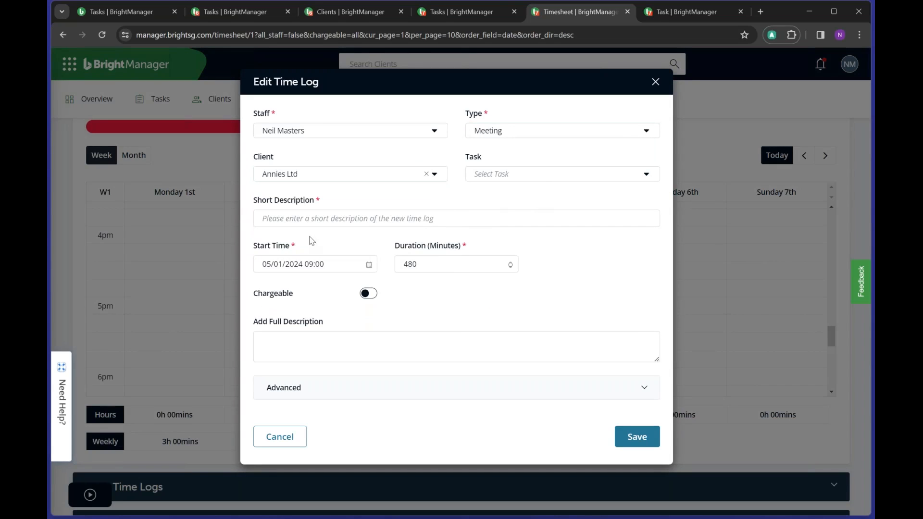
pyautogui.click(365, 220)
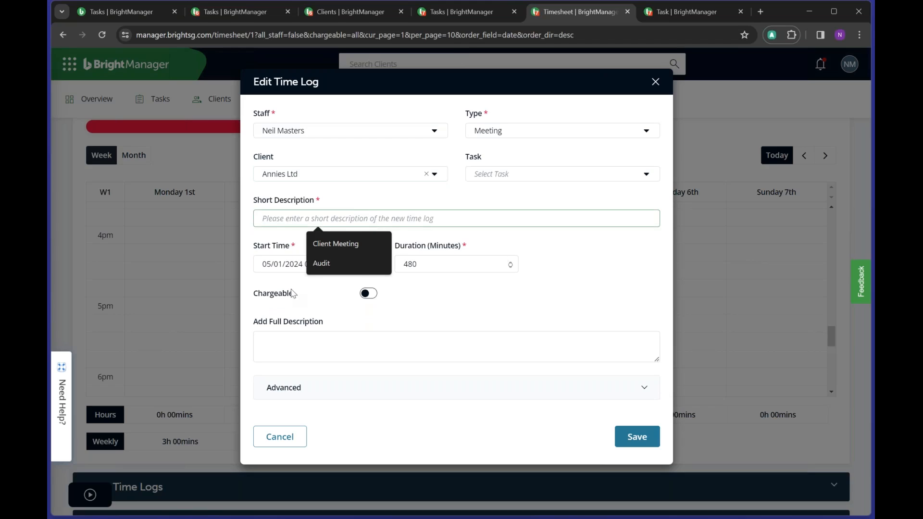
pyautogui.click(351, 259)
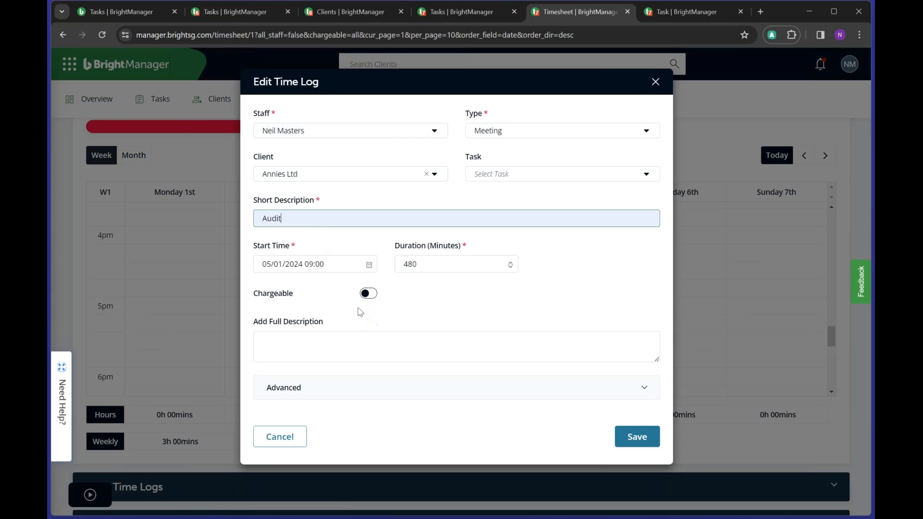
# - Make the log chargeable at an hourly rate of 50 and save it
pyautogui.click(374, 294)
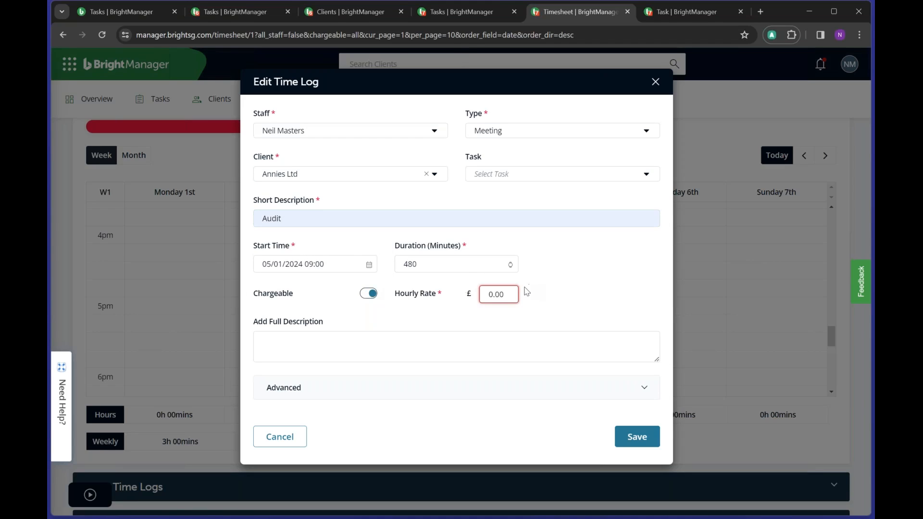
pyautogui.doubleClick(507, 294)
pyautogui.write('50')
pyautogui.click(604, 276)
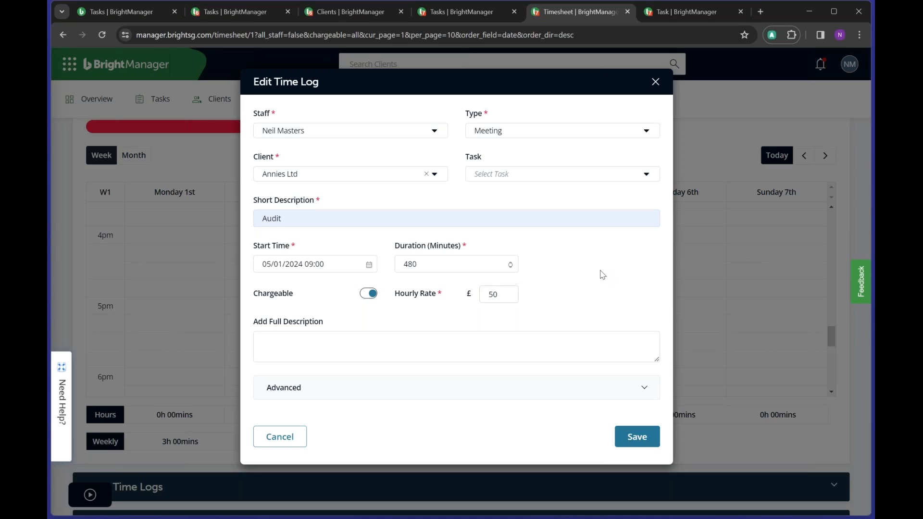
pyautogui.click(634, 442)
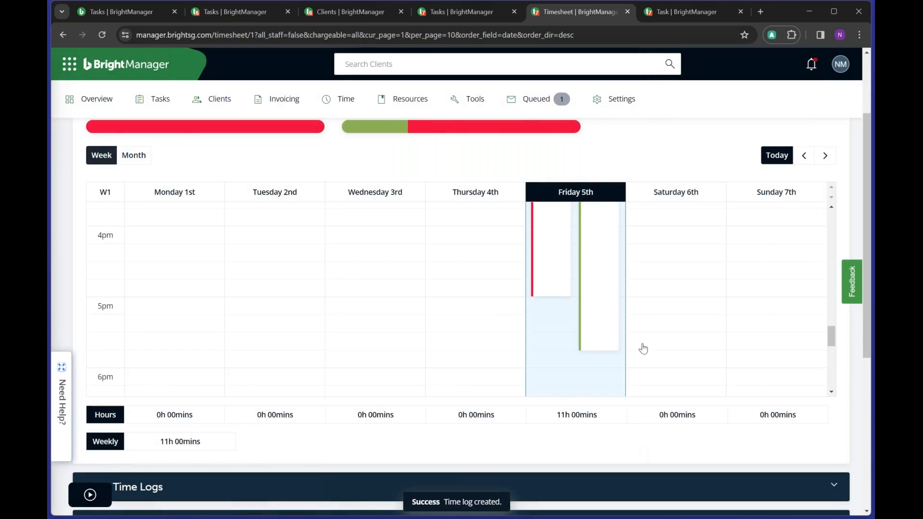
# - Check Friday 5th's two Audit logs totalling 11h 00mins, then expand the time log filters
pyautogui.scroll(10, 626, 330)
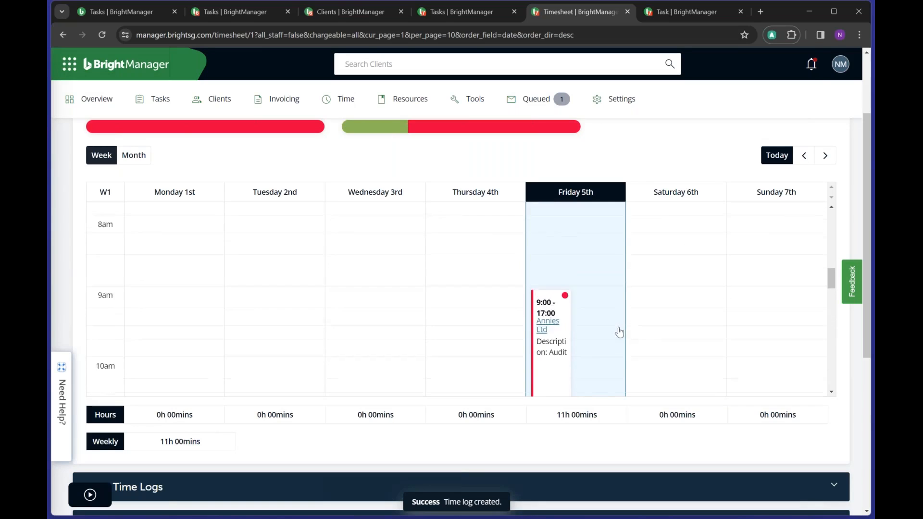
pyautogui.scroll(-6, 568, 283)
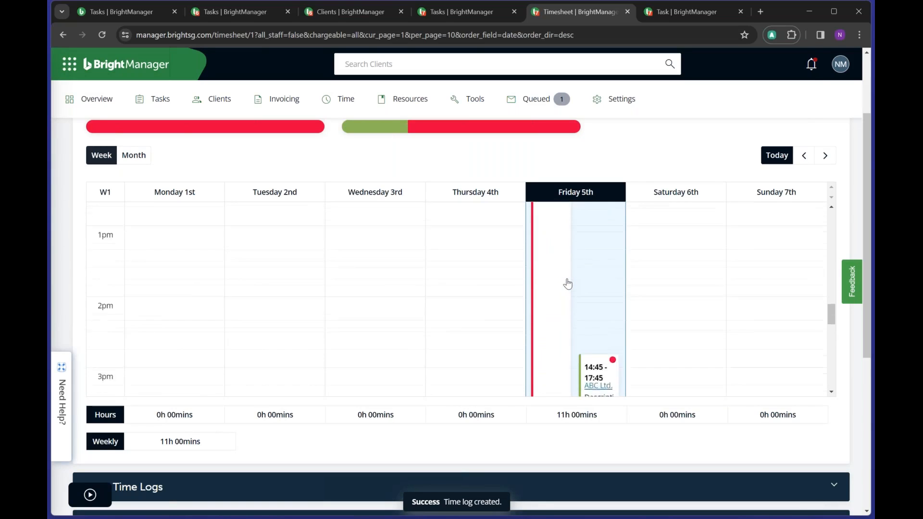
pyautogui.scroll(-3, 568, 284)
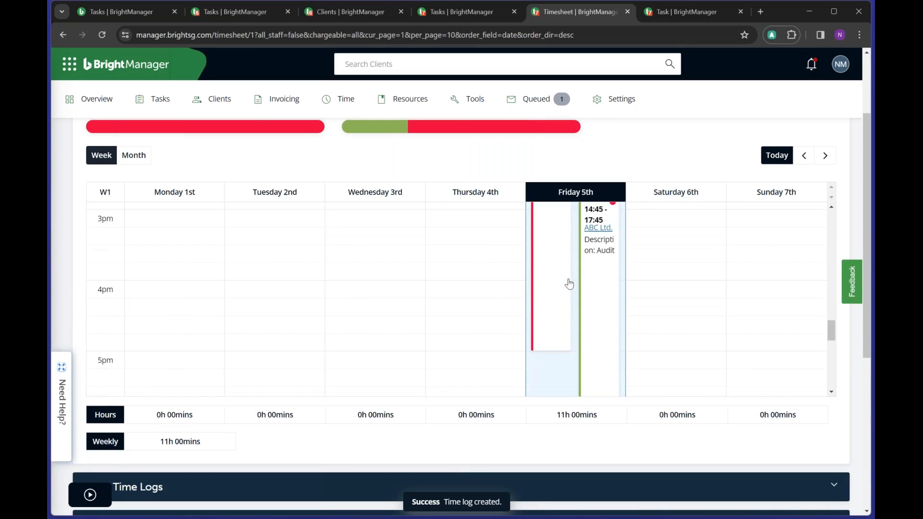
pyautogui.scroll(3, 569, 284)
pyautogui.scroll(-3, 569, 286)
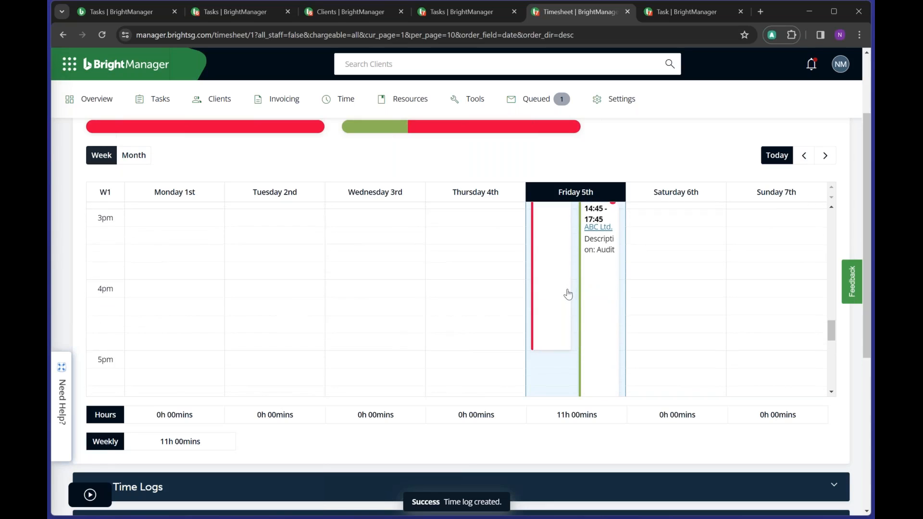
pyautogui.scroll(-9, 422, 353)
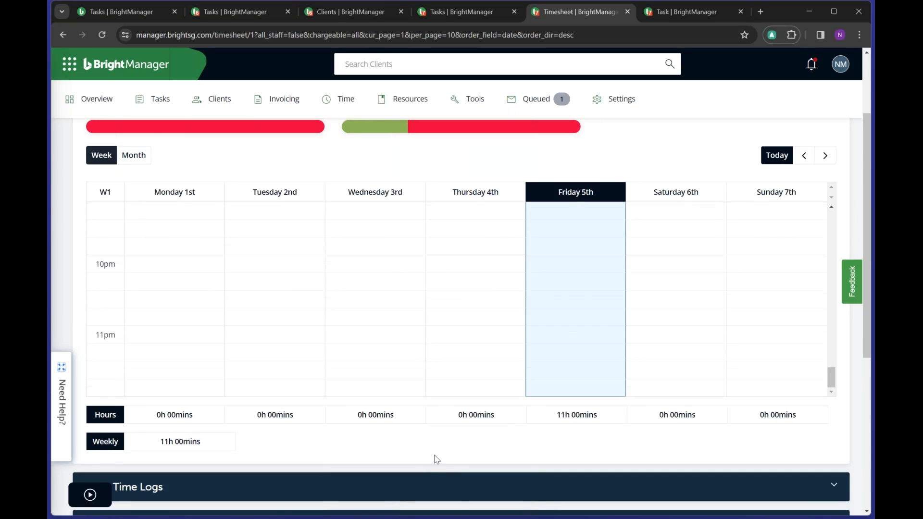
pyautogui.scroll(-5, 436, 460)
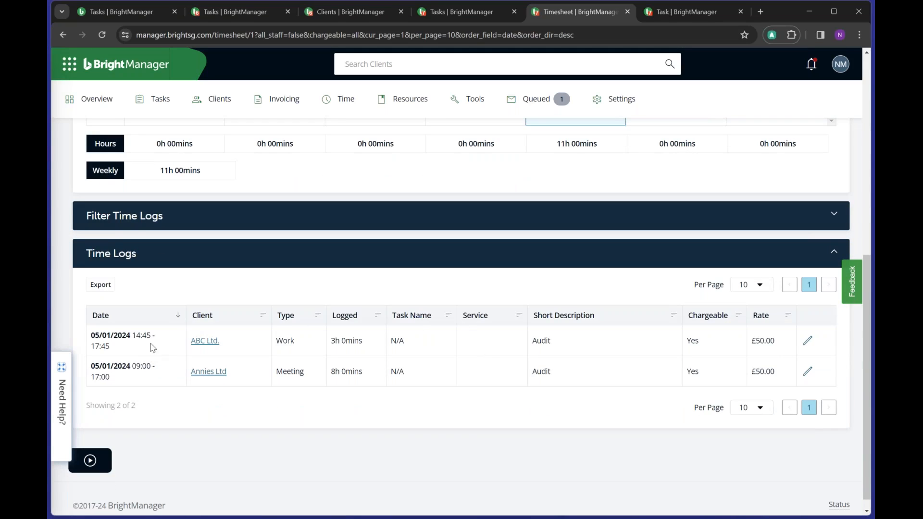
pyautogui.click(426, 219)
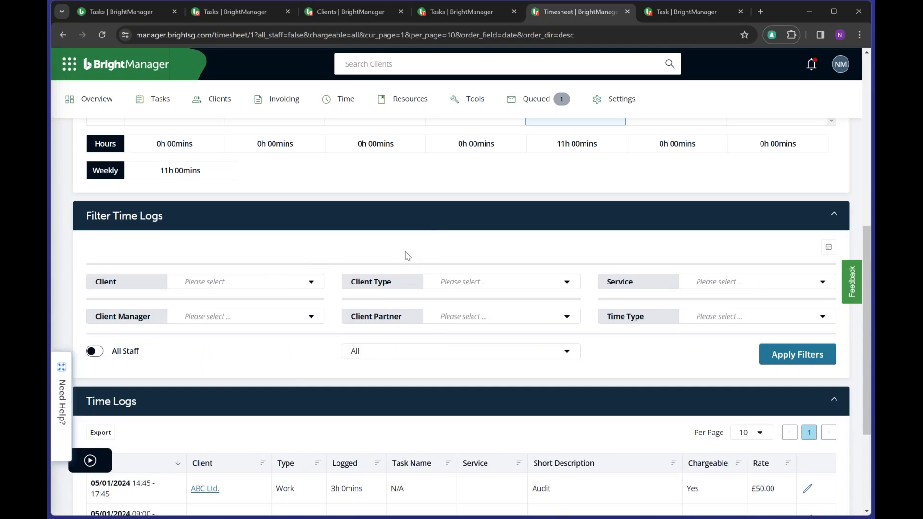
# - Look through the Service, chargeable and All Staff filters, leaving them unchanged
pyautogui.click(697, 287)
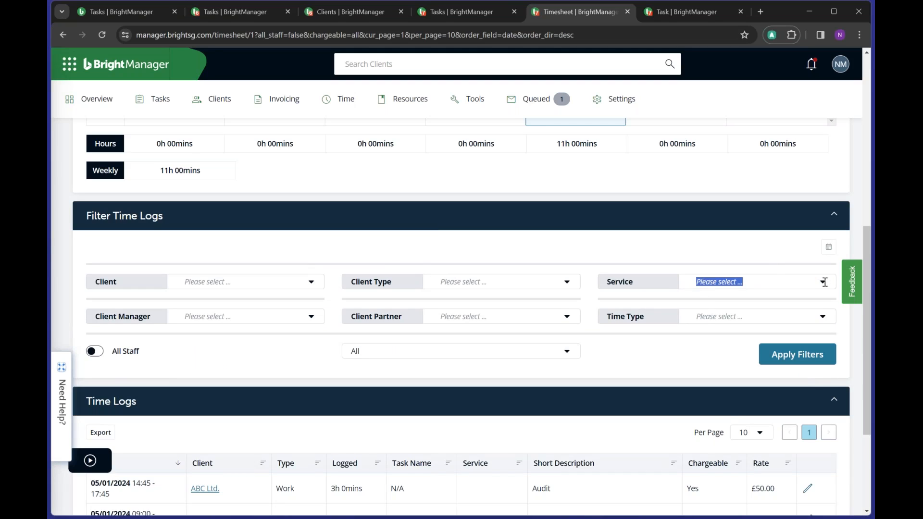
pyautogui.click(824, 282)
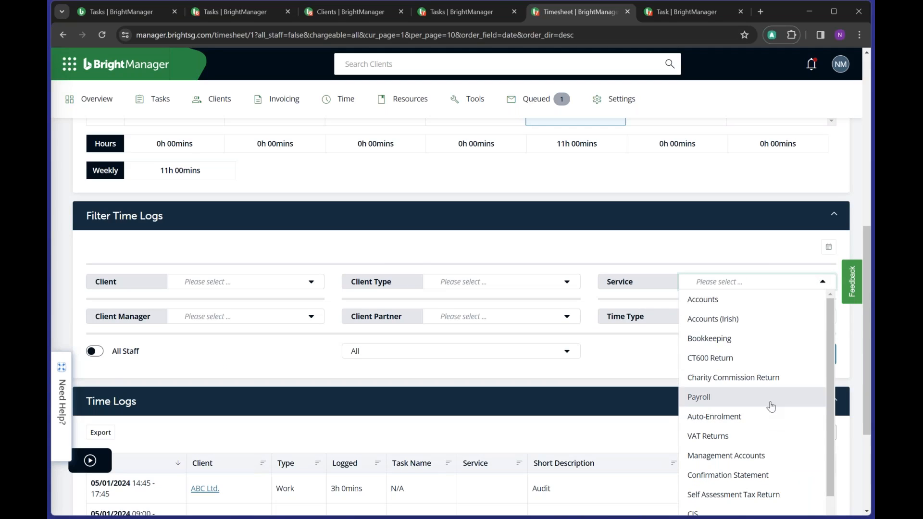
pyautogui.click(628, 359)
pyautogui.click(505, 352)
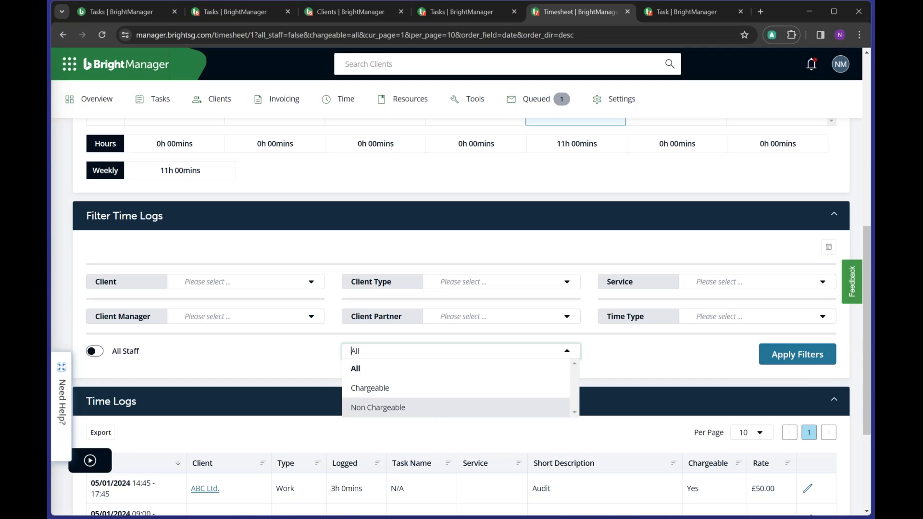
pyautogui.click(208, 352)
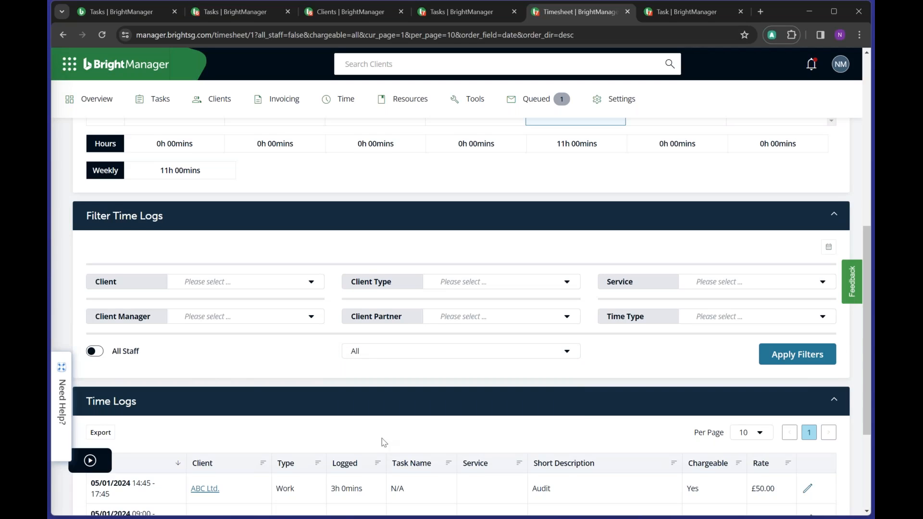
pyautogui.scroll(-3, 389, 436)
pyautogui.click(96, 191)
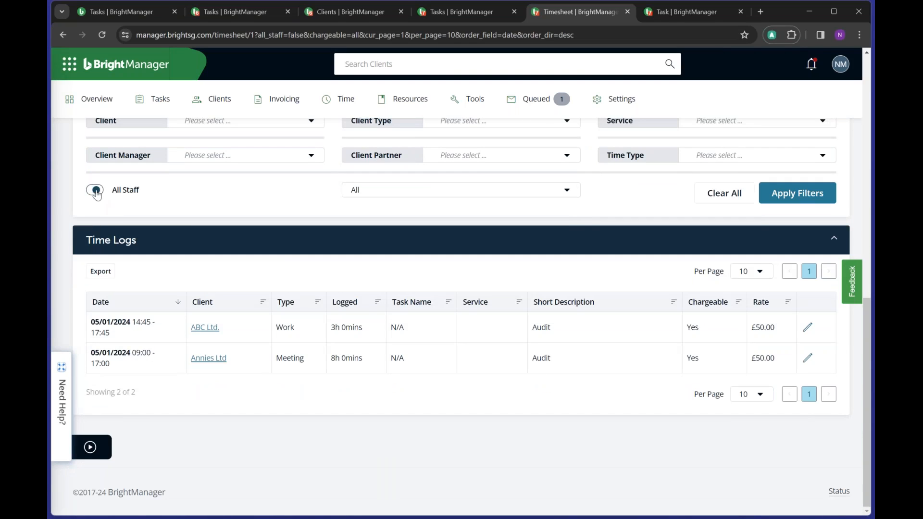
pyautogui.click(96, 191)
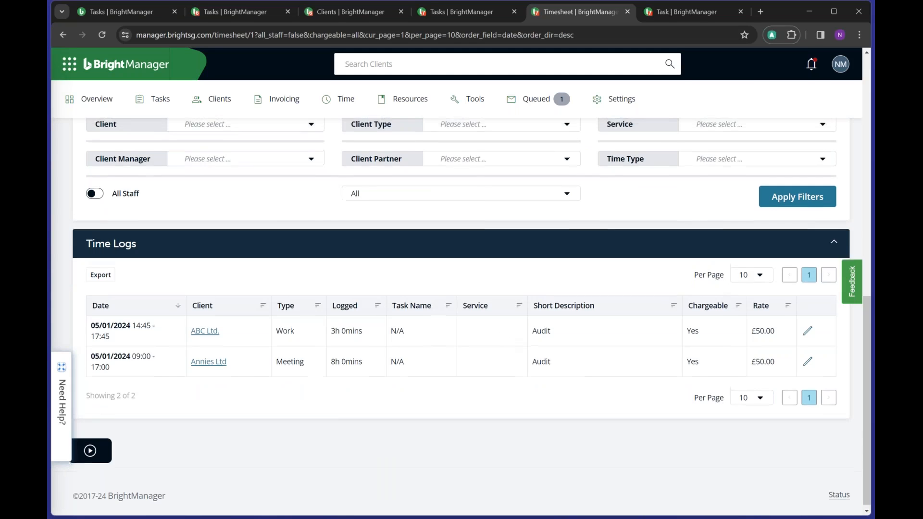
# - Collapse the filters and go to Time > Work In Progress, totalling £550.00
pyautogui.scroll(5, 501, 339)
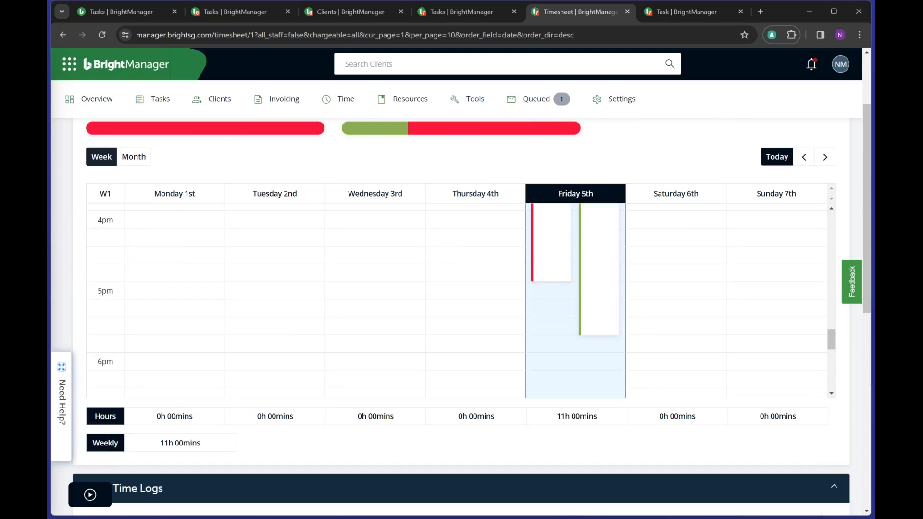
pyautogui.scroll(-10, 638, 289)
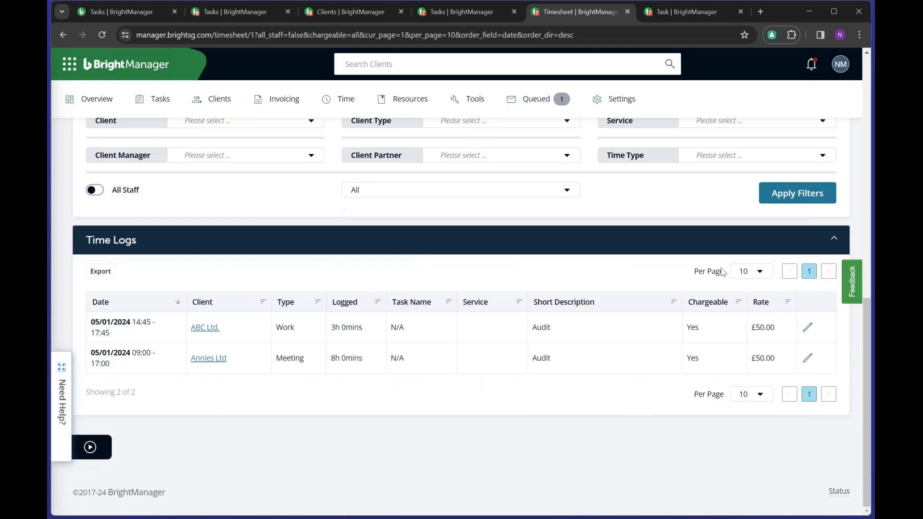
pyautogui.scroll(4, 565, 248)
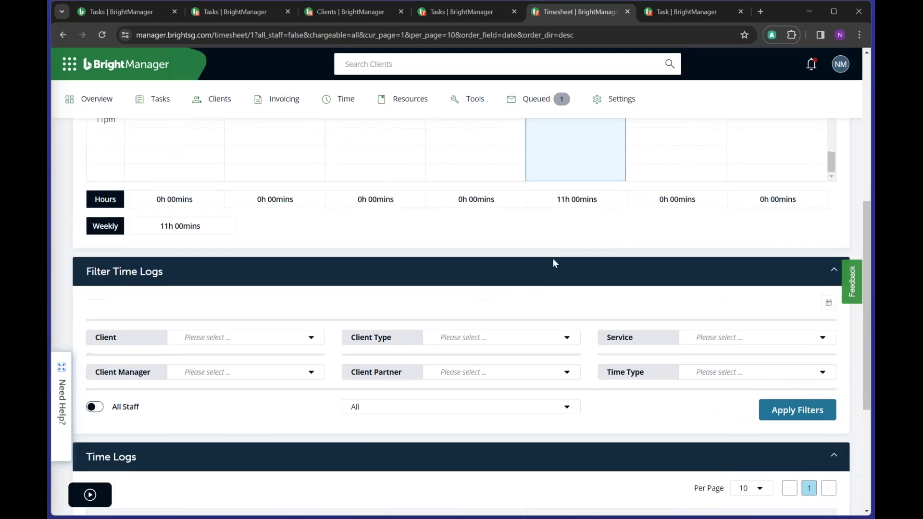
pyautogui.click(480, 272)
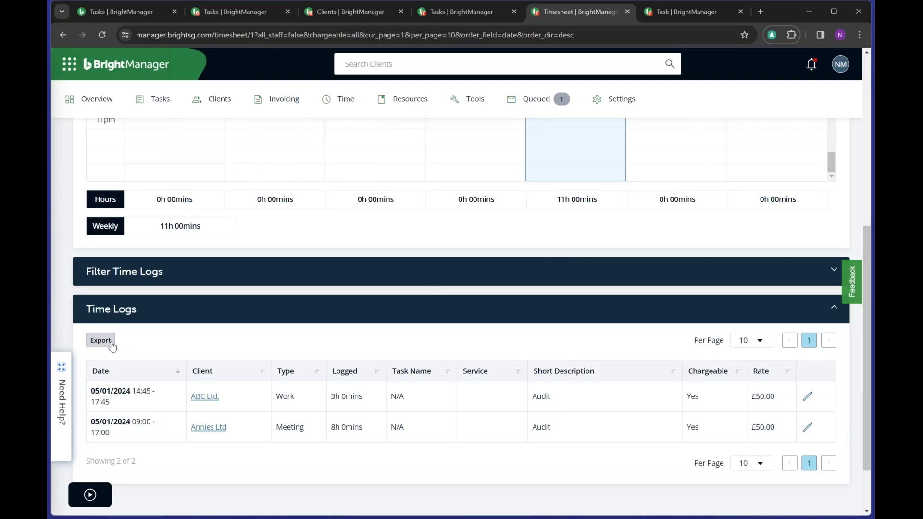
pyautogui.moveTo(346, 99)
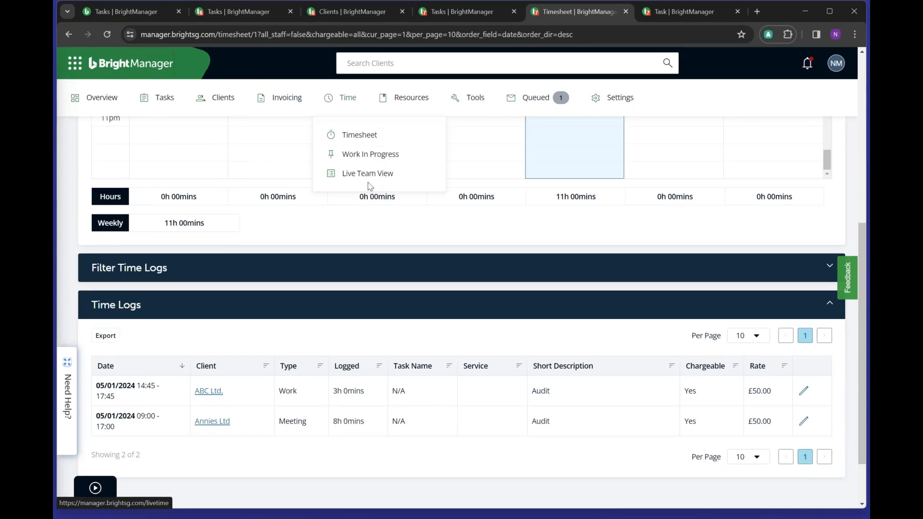
pyautogui.click(369, 155)
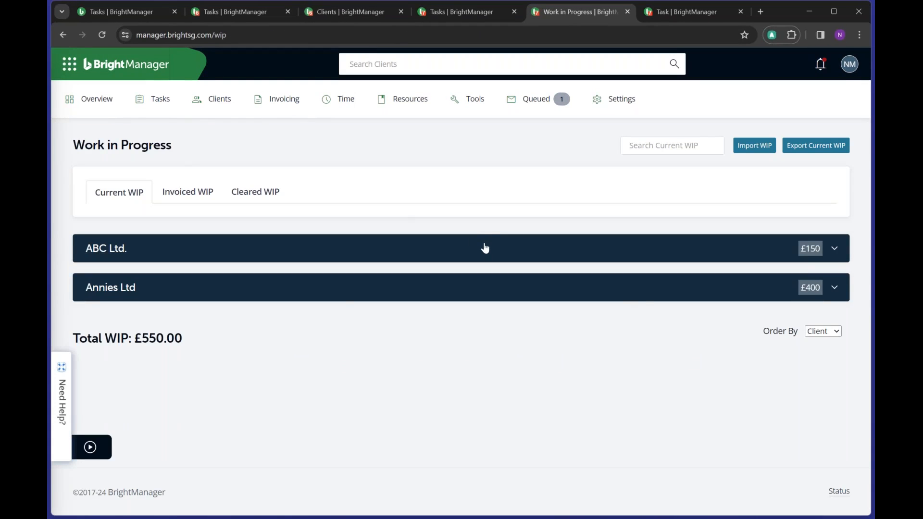
# - Expand ABC Ltd. and Annies Ltd, then clear ABC Ltd.'s £150 WIP, leaving £400.00
pyautogui.click(483, 247)
pyautogui.click(455, 457)
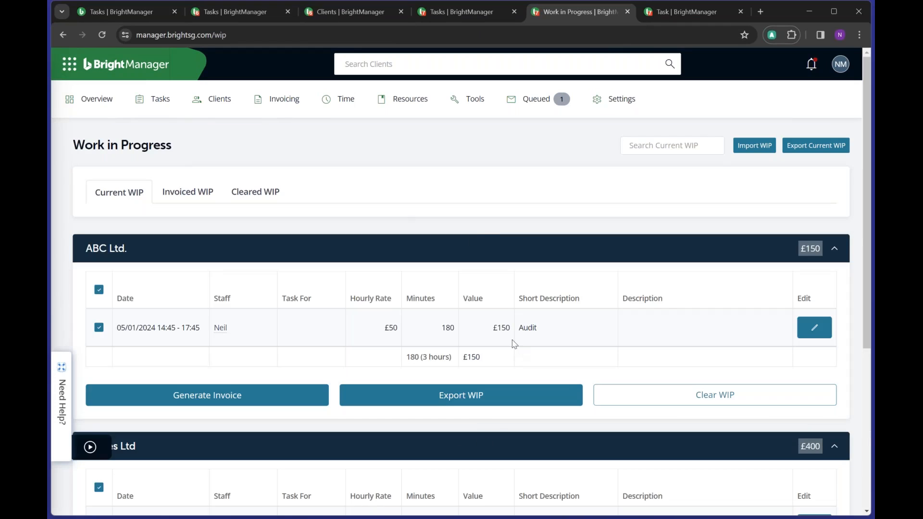
pyautogui.scroll(-3, 511, 344)
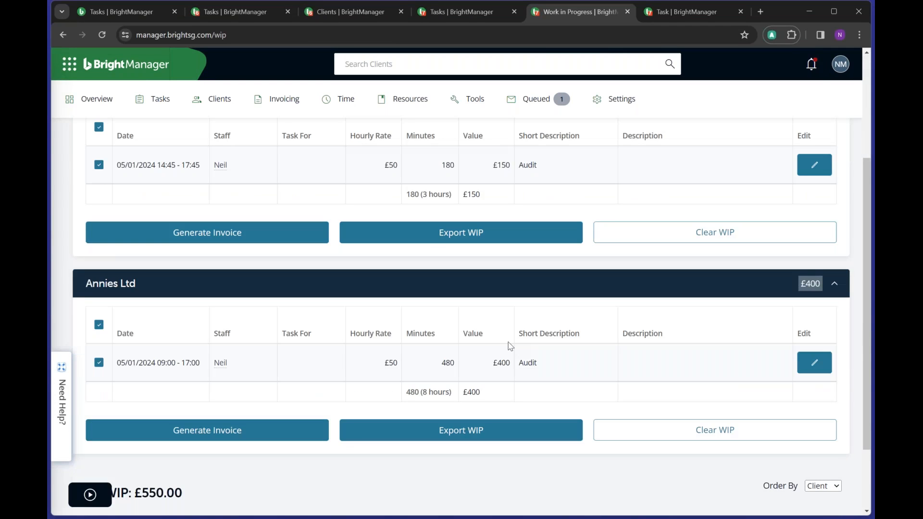
pyautogui.scroll(2, 484, 307)
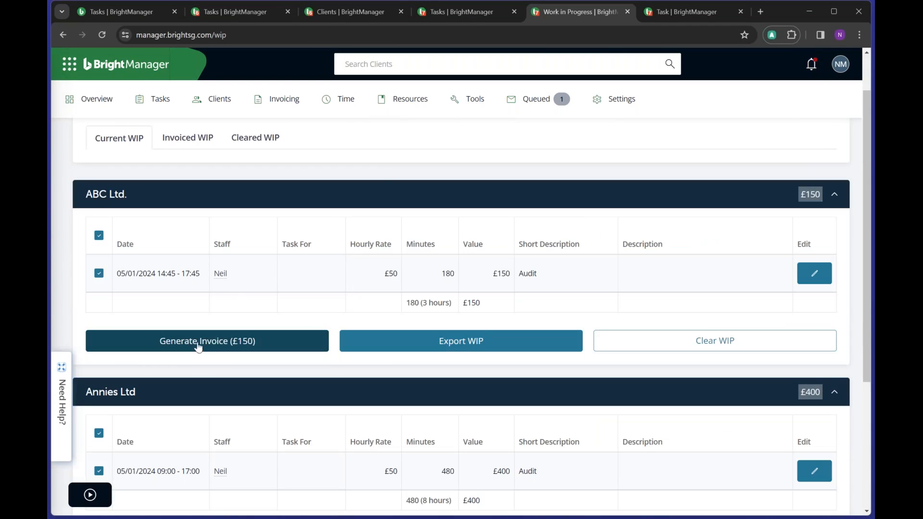
pyautogui.moveTo(284, 106)
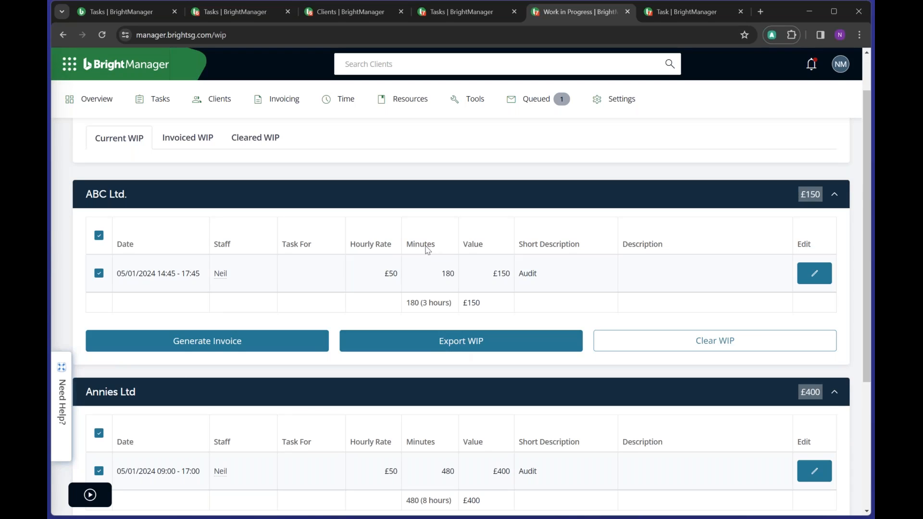
pyautogui.moveTo(285, 99)
pyautogui.click(700, 351)
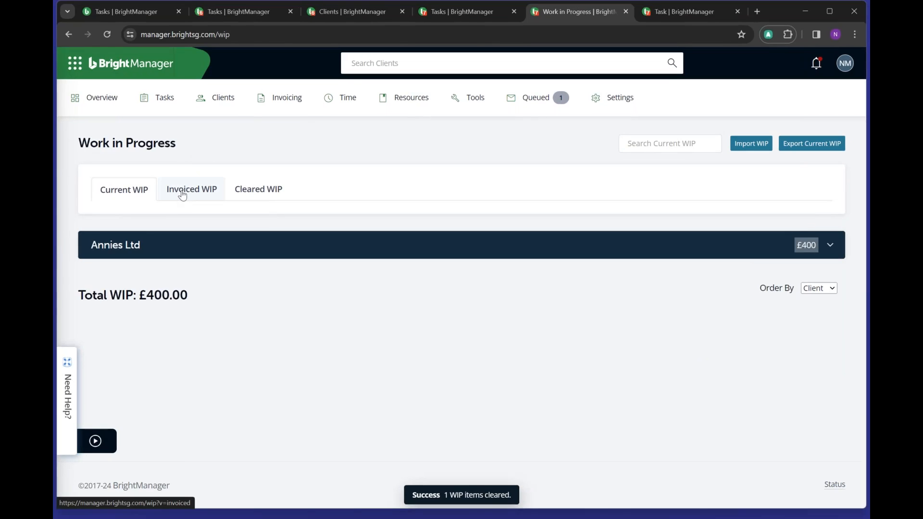
# - Review the Cleared WIP and Invoiced WIP tabs, then open Settings > Automation Settings
pyautogui.click(261, 198)
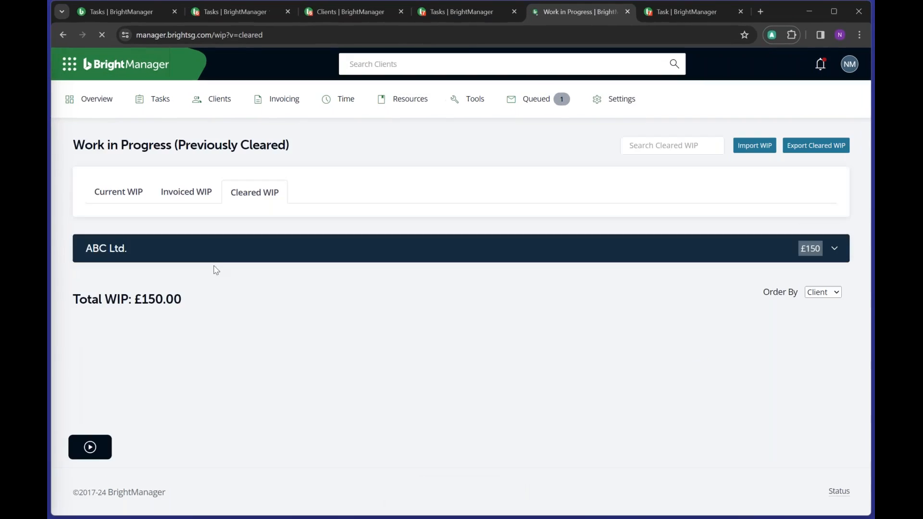
pyautogui.click(222, 248)
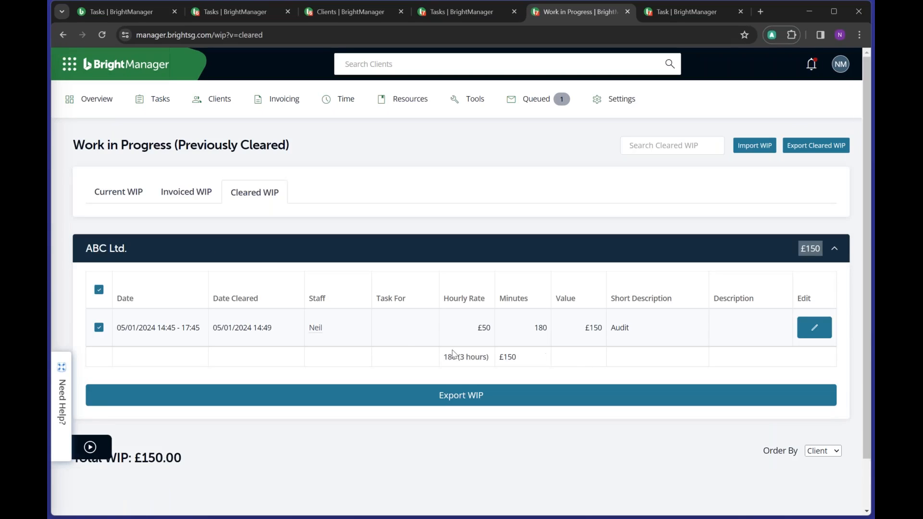
pyautogui.click(266, 251)
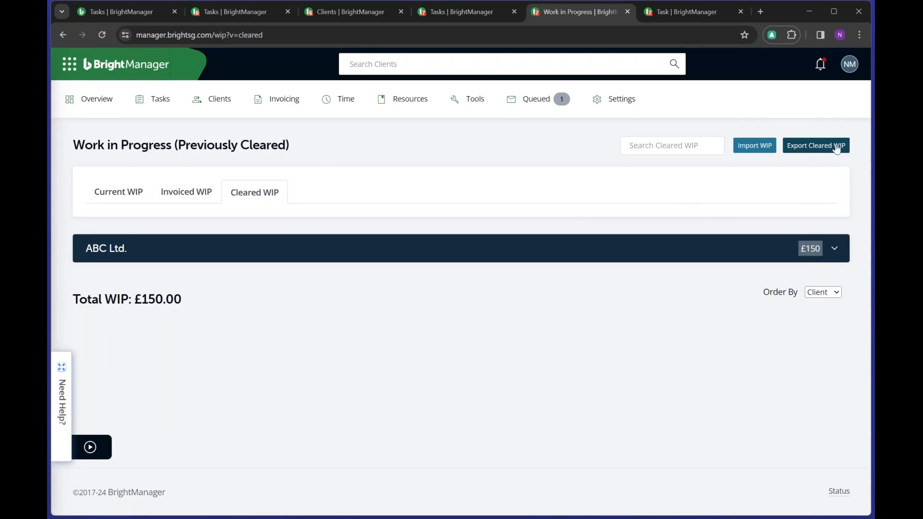
pyautogui.click(185, 192)
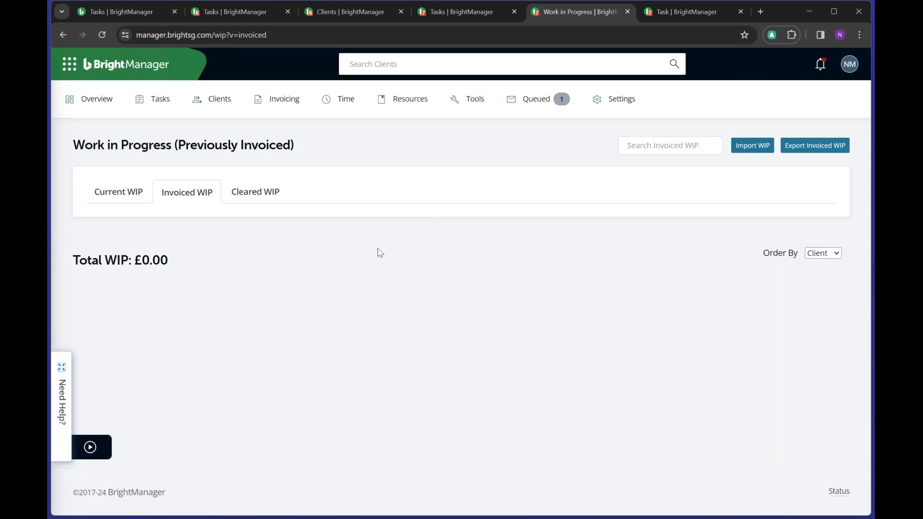
pyautogui.click(637, 99)
pyautogui.click(633, 202)
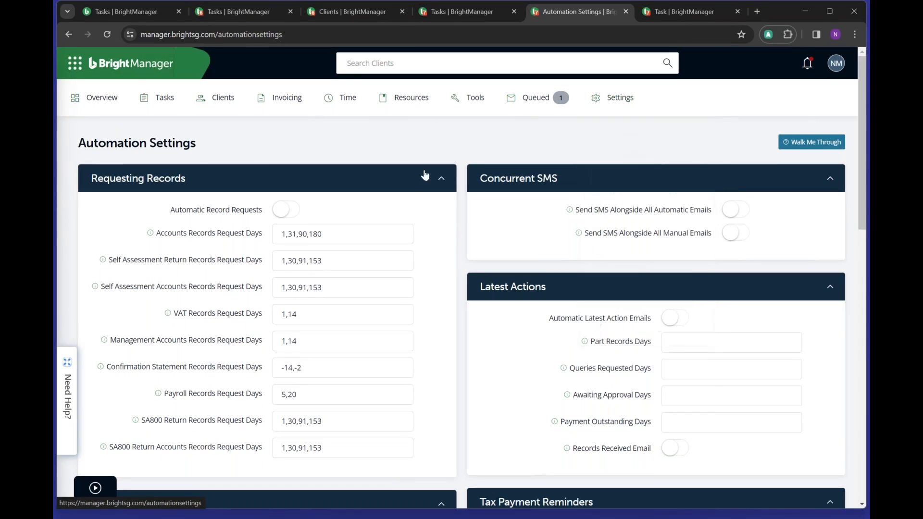
# - Switch the Automatic Record Requests toggle on under Requesting Records
pyautogui.moveTo(195, 143); pyautogui.dragTo(77, 151)
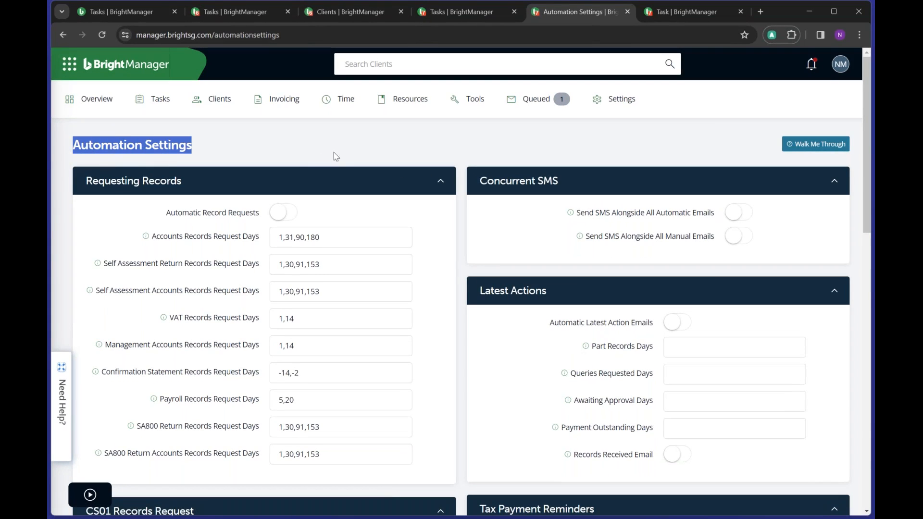
pyautogui.scroll(-1, 459, 180)
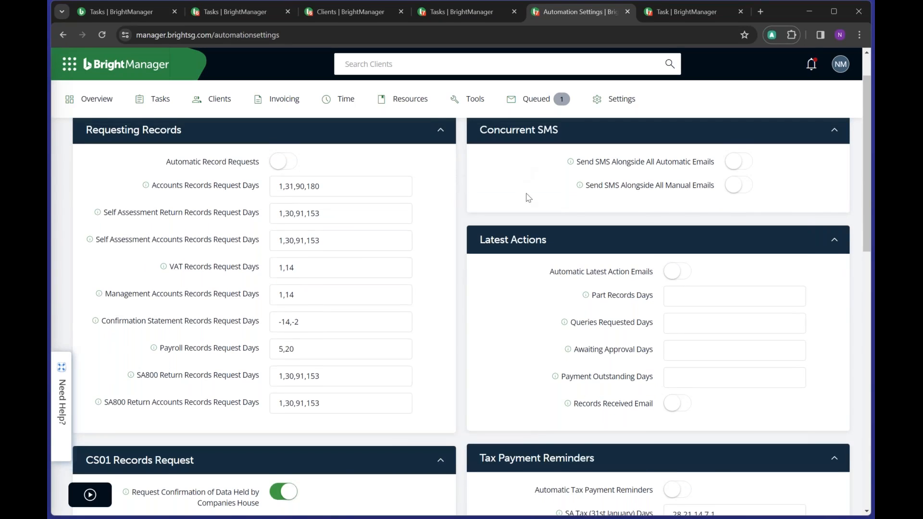
pyautogui.scroll(1, 529, 197)
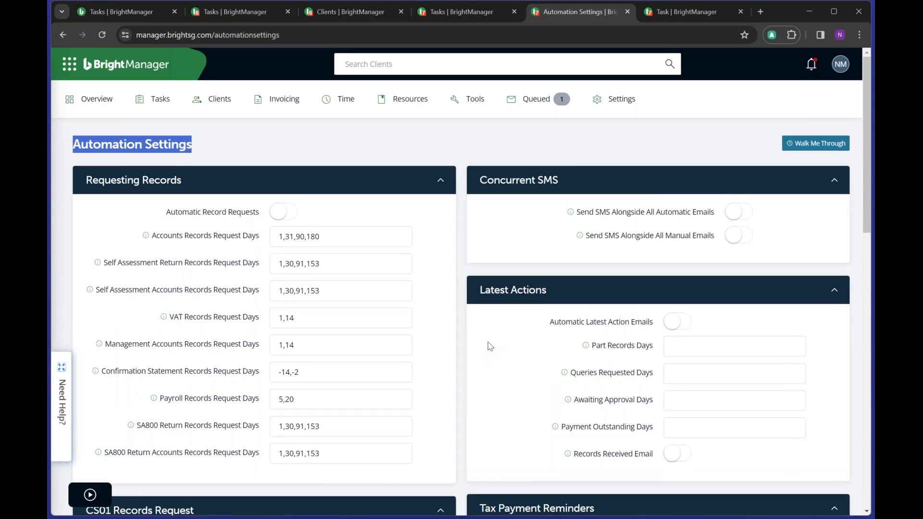
pyautogui.scroll(-2, 491, 346)
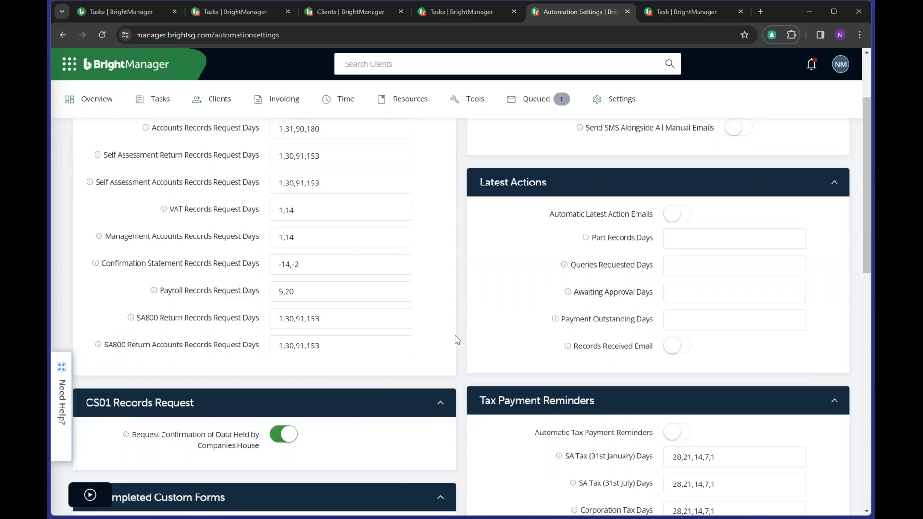
pyautogui.scroll(2, 458, 321)
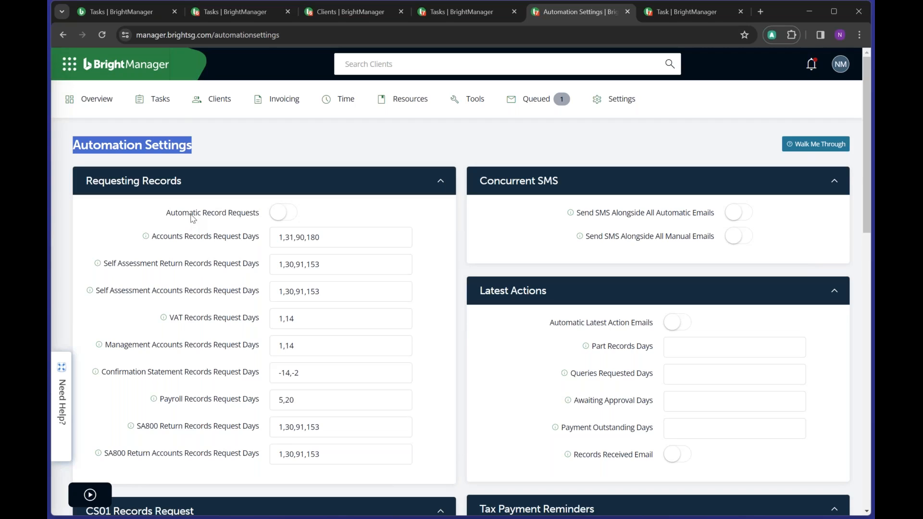
pyautogui.click(278, 216)
# - Set VAT Records Request Days to 1,14,21 and turn on Automatic Latest Action Emails
pyautogui.scroll(-1, 331, 270)
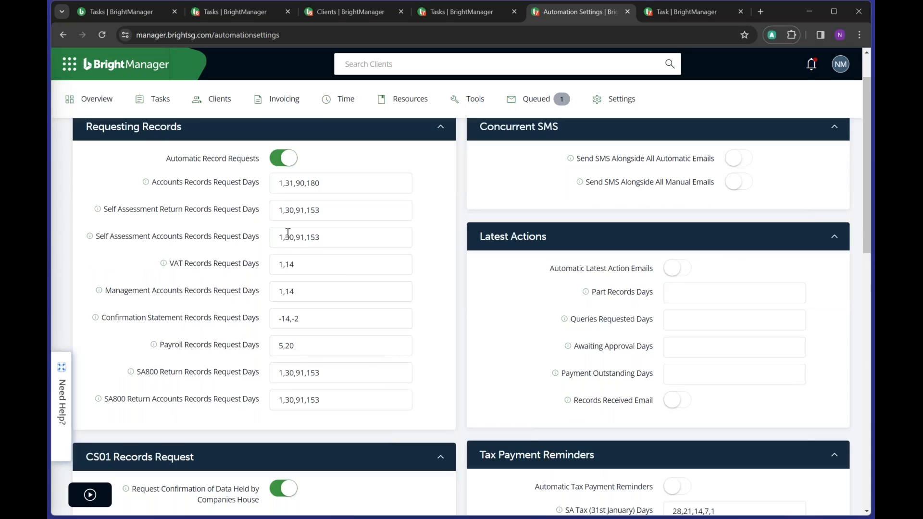
pyautogui.click(298, 266)
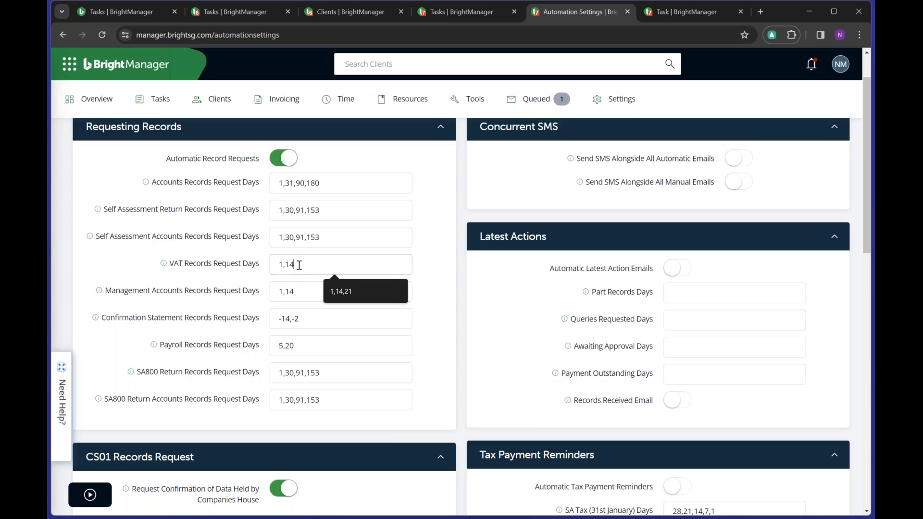
pyautogui.press('Down')
pyautogui.press('Return')
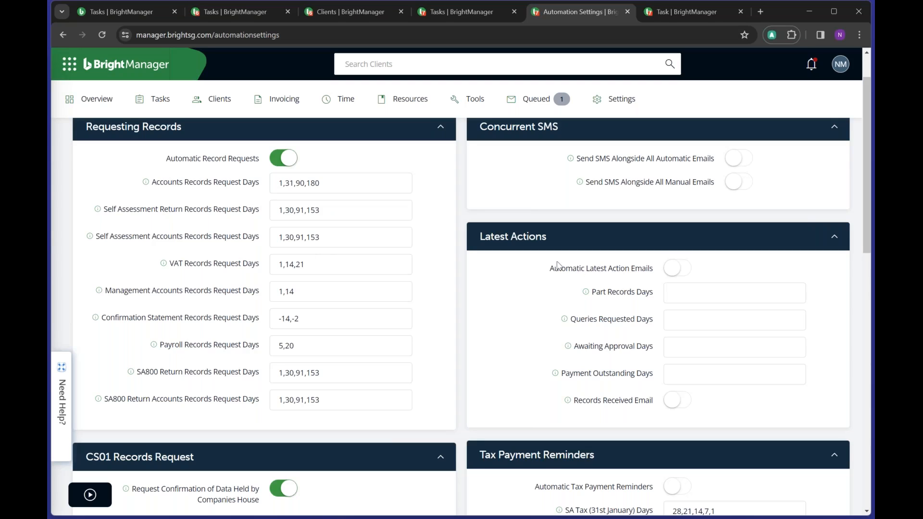
pyautogui.scroll(-1, 557, 265)
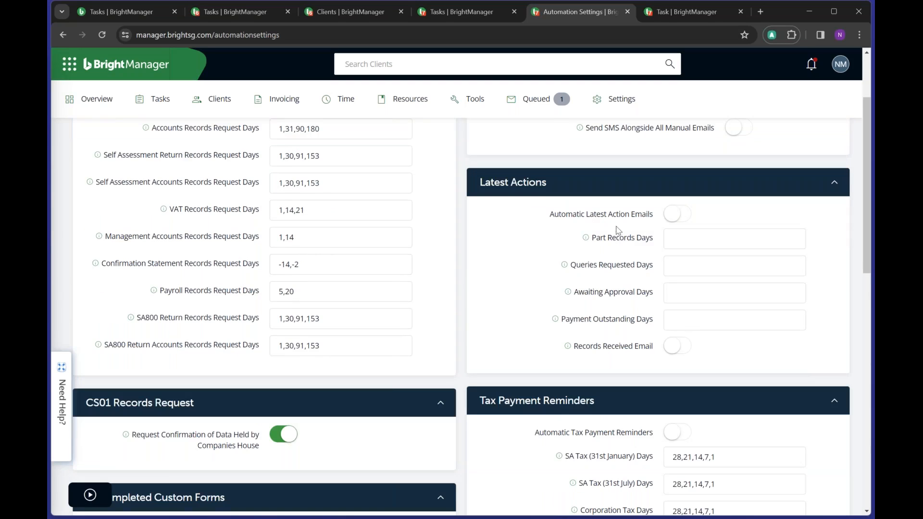
pyautogui.click(675, 214)
# - Enter 1,3,6,9 as the Part Records Days under Latest Actions
pyautogui.doubleClick(598, 238)
pyautogui.moveTo(617, 244); pyautogui.dragTo(653, 248)
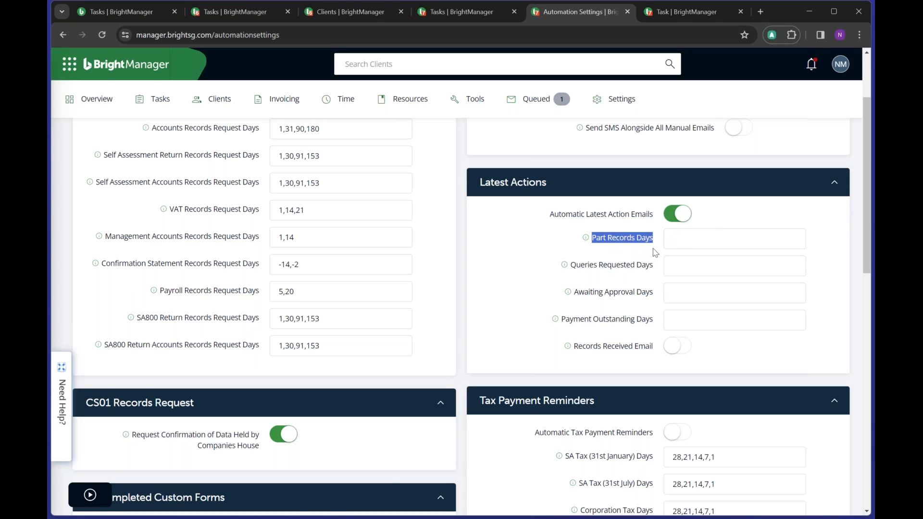
pyautogui.click(691, 243)
pyautogui.click(687, 261)
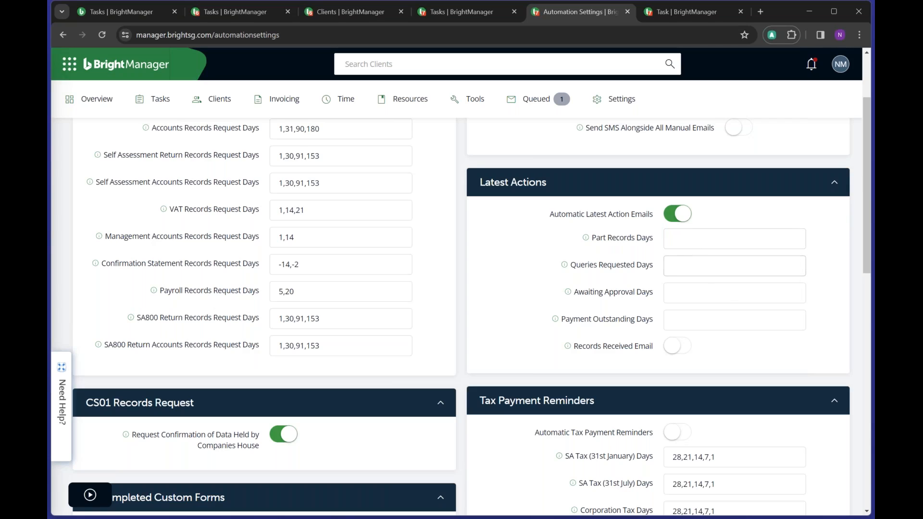
pyautogui.click(688, 243)
pyautogui.write('1')
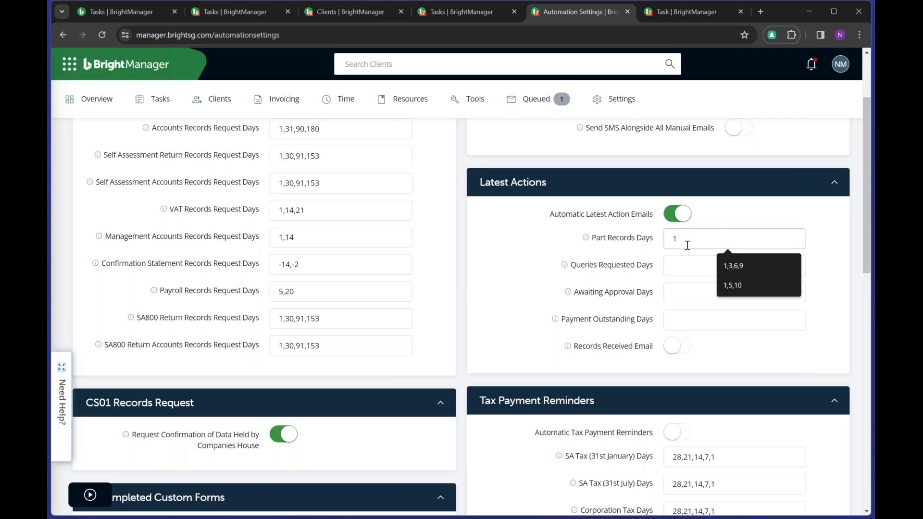
pyautogui.write(',3,')
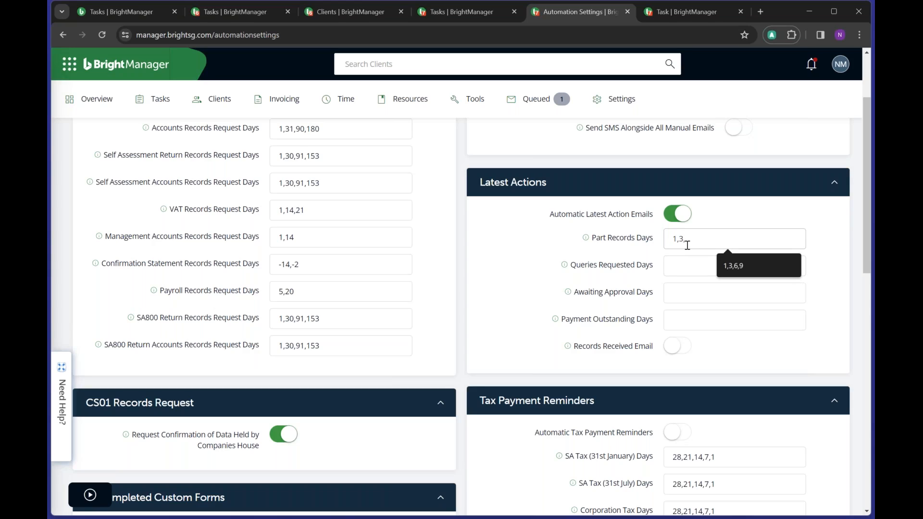
pyautogui.write('6,9')
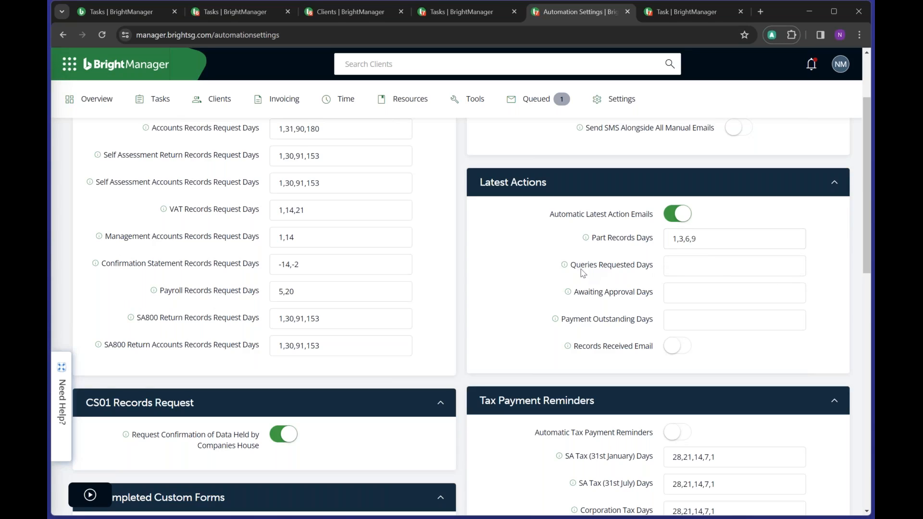
pyautogui.moveTo(577, 269); pyautogui.dragTo(650, 268)
pyautogui.moveTo(577, 293); pyautogui.dragTo(651, 294)
pyautogui.moveTo(566, 320); pyautogui.dragTo(647, 321)
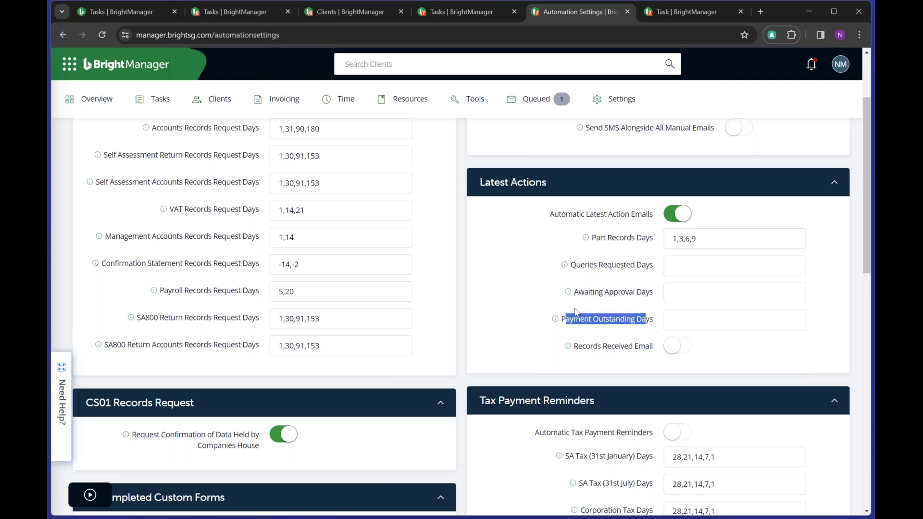
# - Turn on Automatically Request Missing Client Details Weekly under Client Details
pyautogui.scroll(-3, 476, 248)
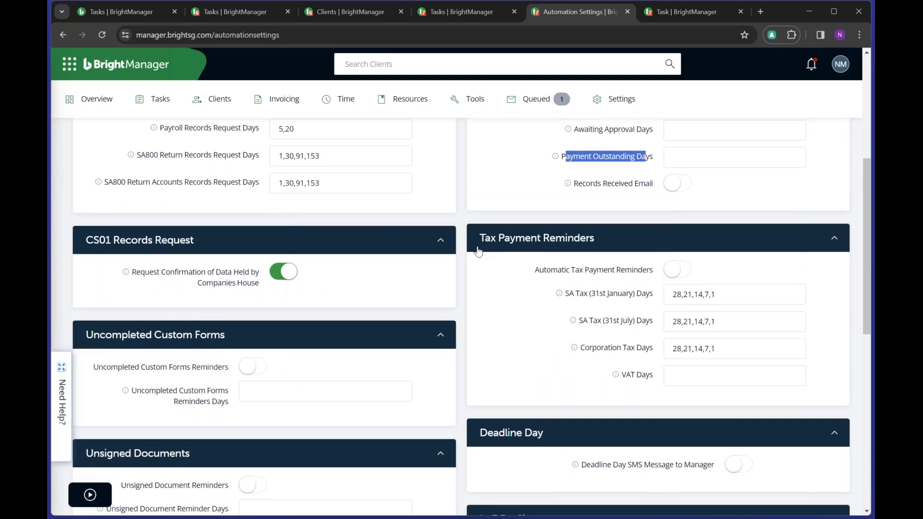
pyautogui.scroll(-1, 541, 266)
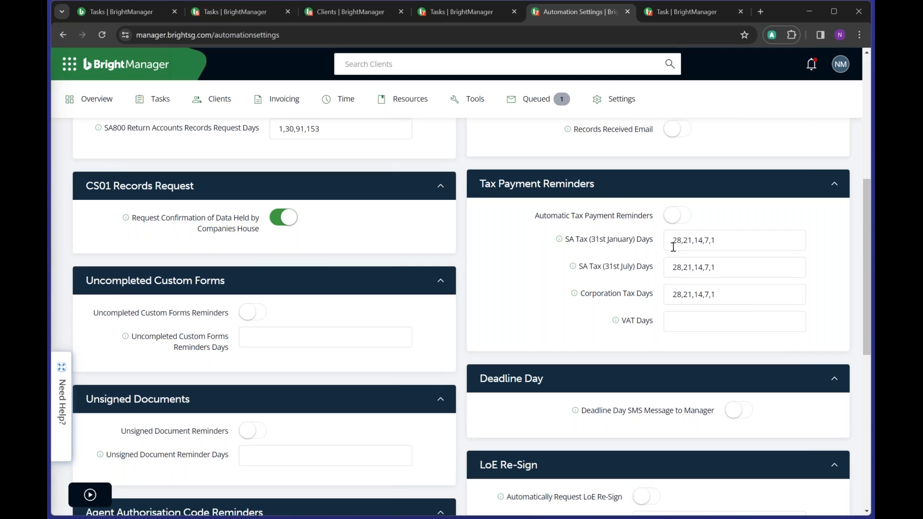
pyautogui.moveTo(672, 241); pyautogui.dragTo(719, 256)
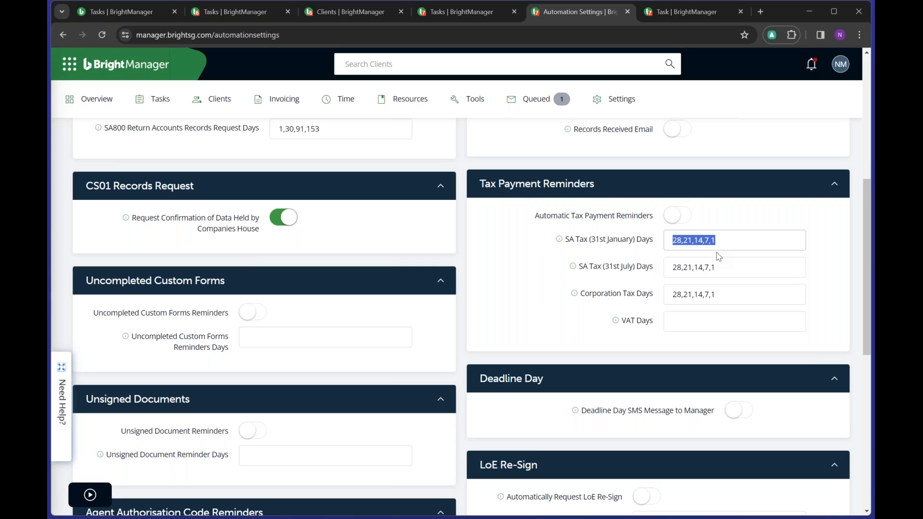
pyautogui.scroll(-2, 719, 257)
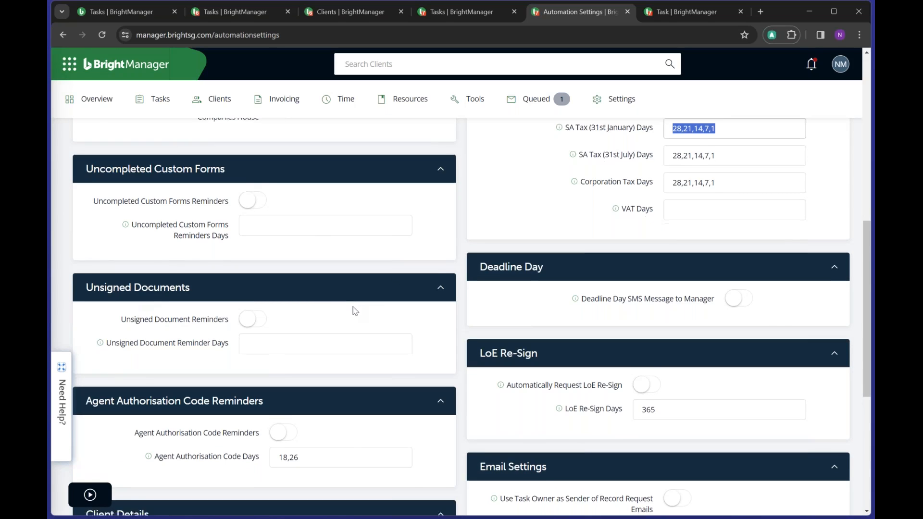
pyautogui.scroll(-2, 355, 310)
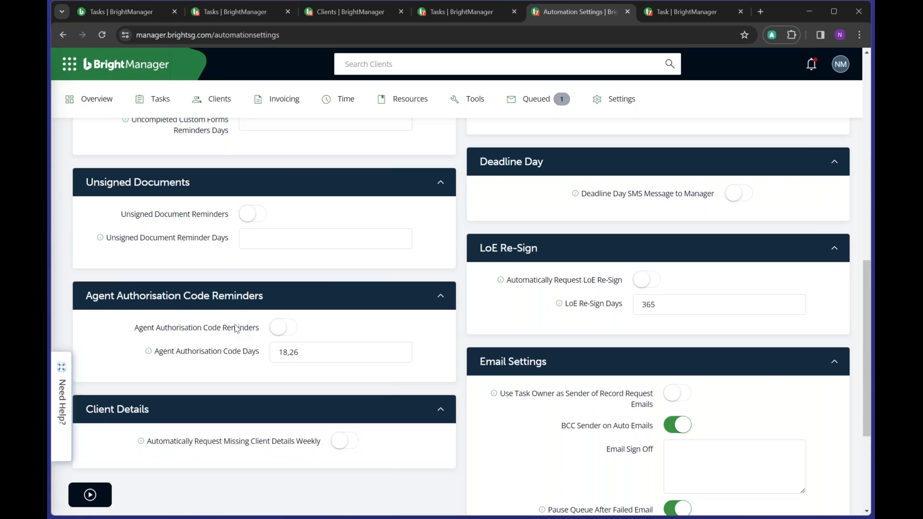
pyautogui.scroll(-2, 243, 322)
pyautogui.scroll(-1, 243, 318)
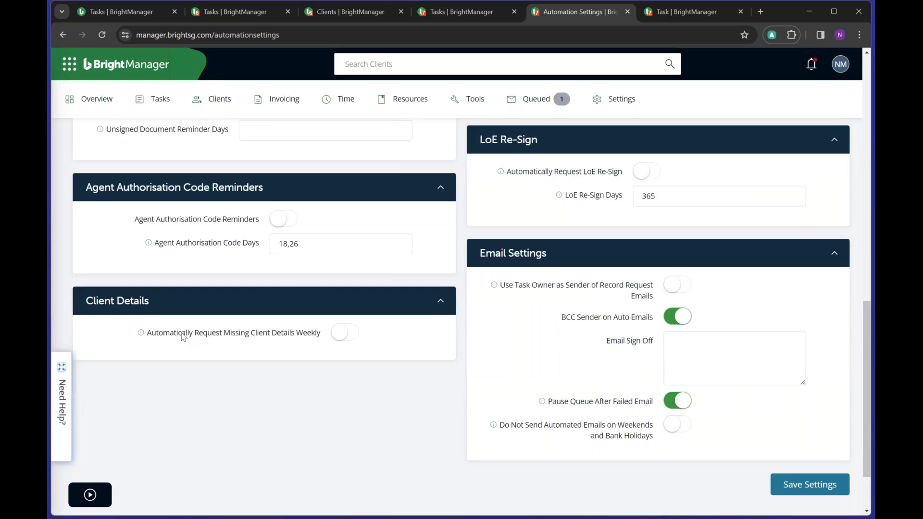
pyautogui.moveTo(159, 334); pyautogui.dragTo(308, 348)
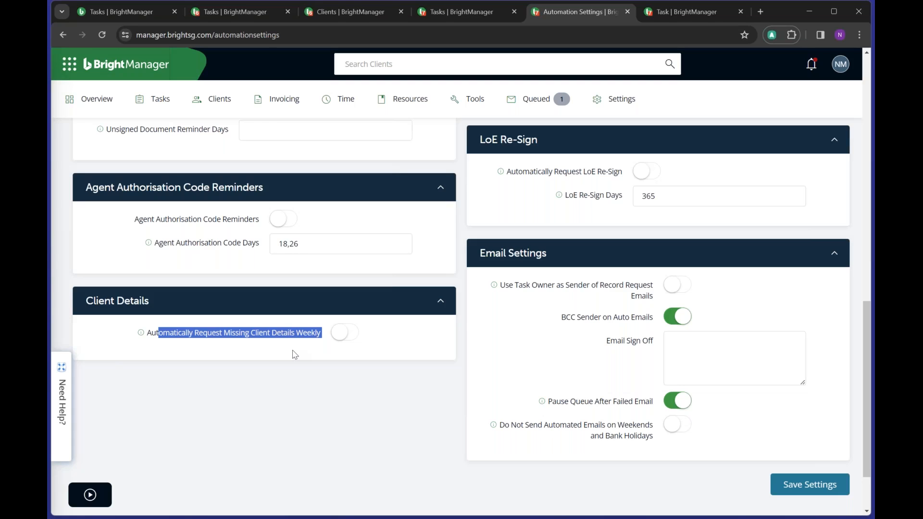
pyautogui.click(223, 344)
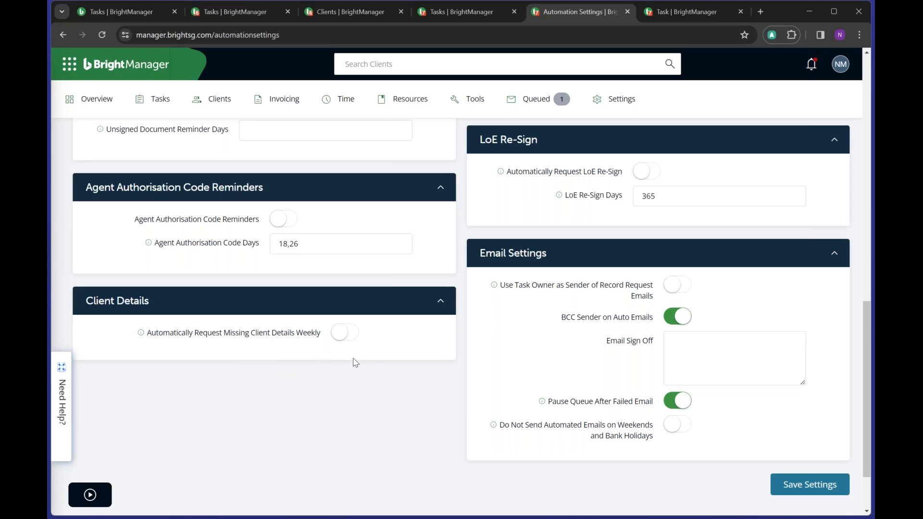
pyautogui.click(343, 340)
pyautogui.doubleClick(654, 196)
# - Pause and un-pause the outgoing email queue, then open Tools > Approve CH Changes
pyautogui.click(529, 105)
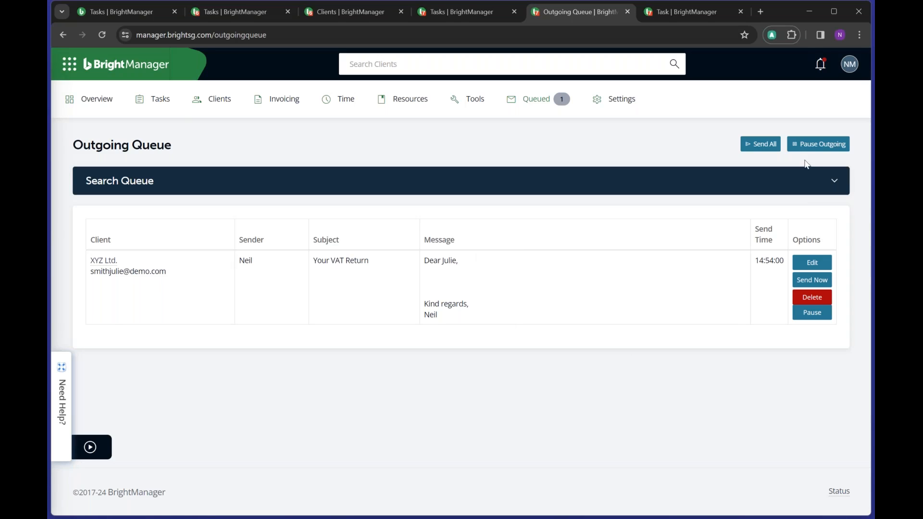
pyautogui.click(813, 145)
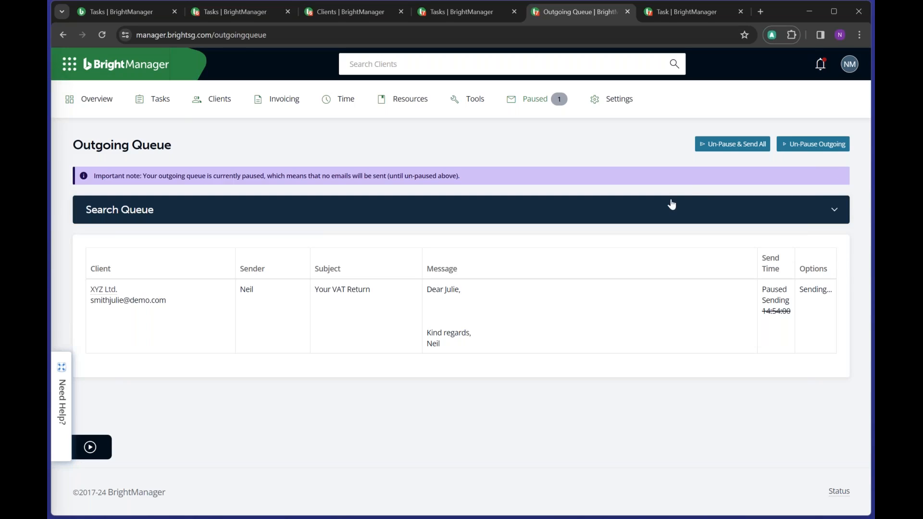
pyautogui.click(808, 153)
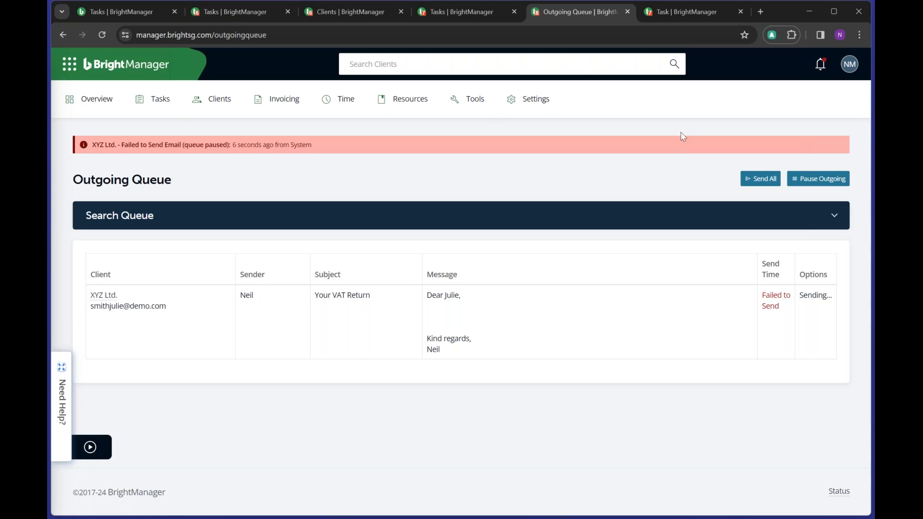
pyautogui.click(474, 99)
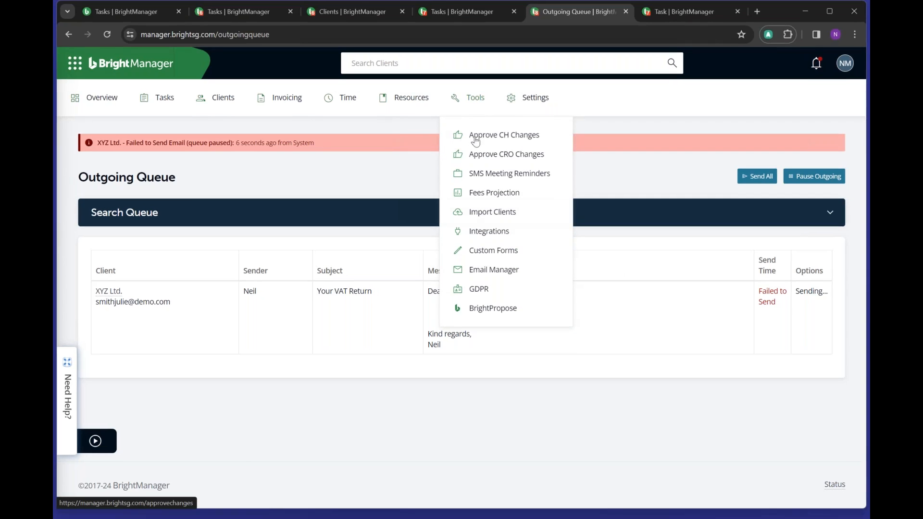
pyautogui.click(505, 139)
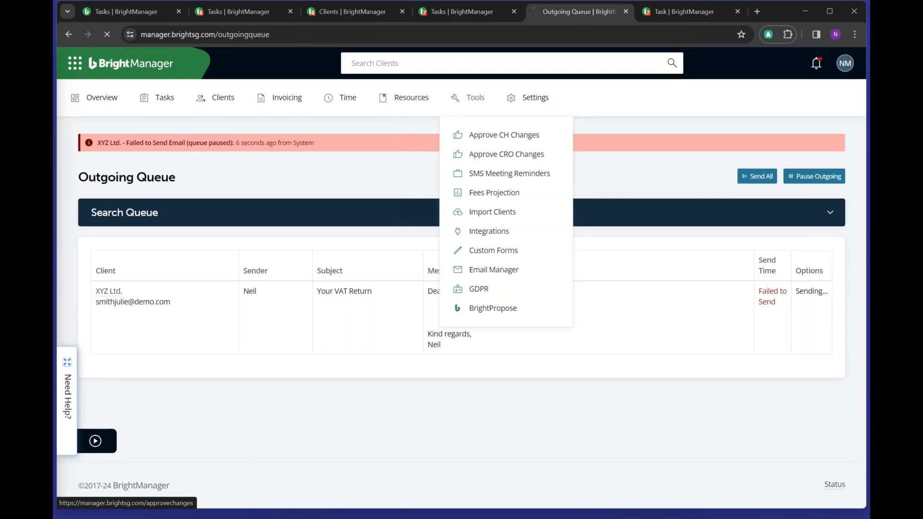
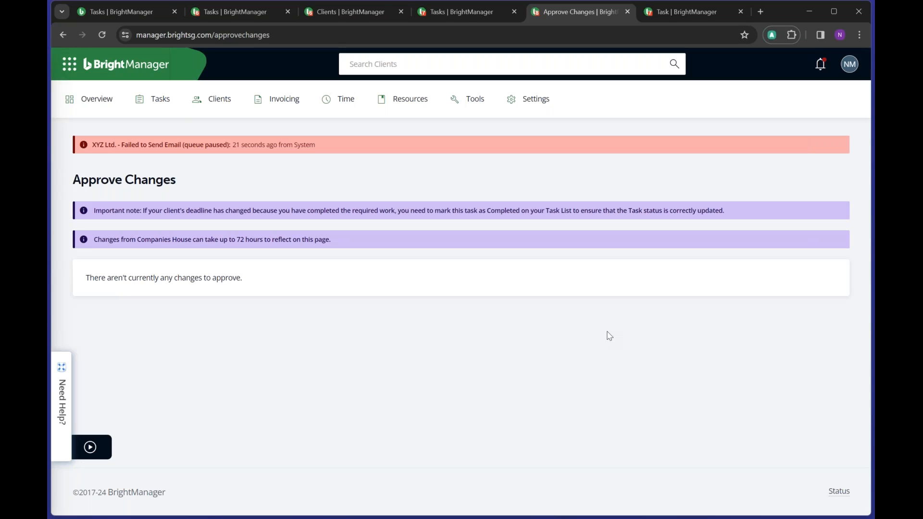
# - Open Tools > Integrations and view the FreeAgent for Accountants integration page
pyautogui.click(470, 108)
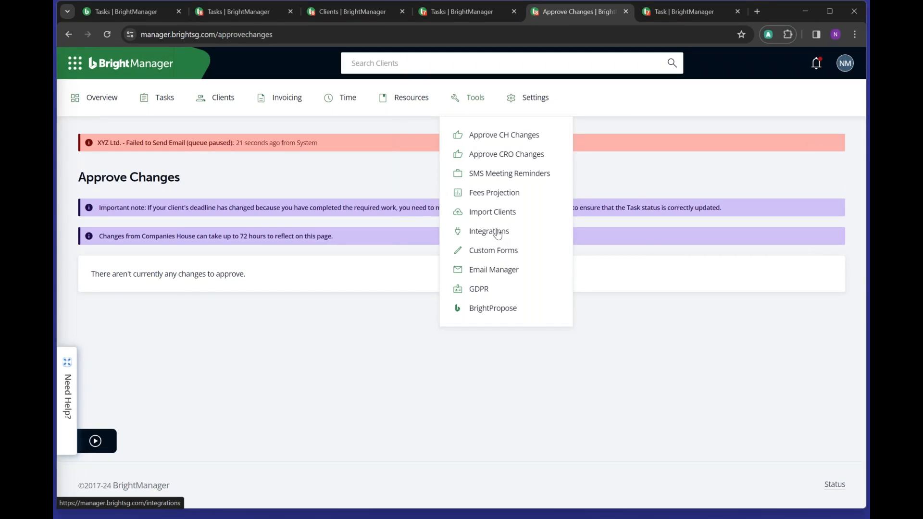
pyautogui.click(497, 234)
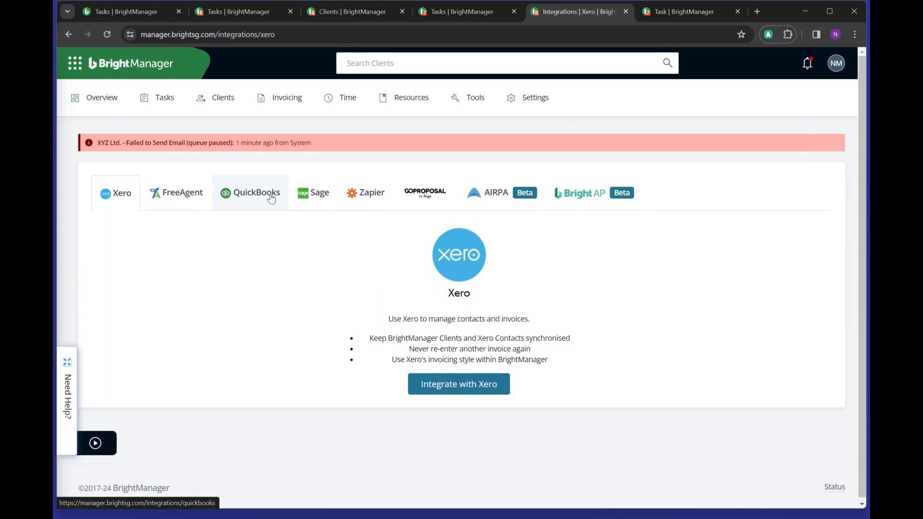
pyautogui.click(195, 193)
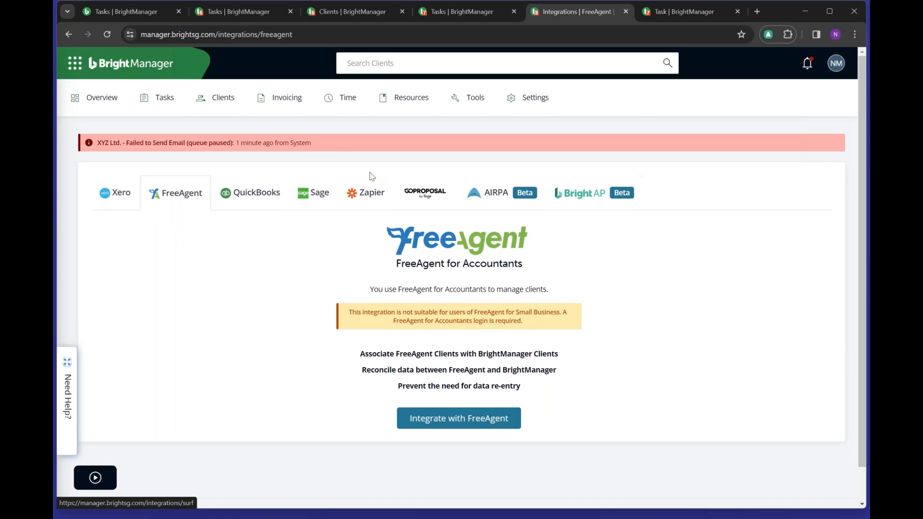
pyautogui.moveTo(217, 99)
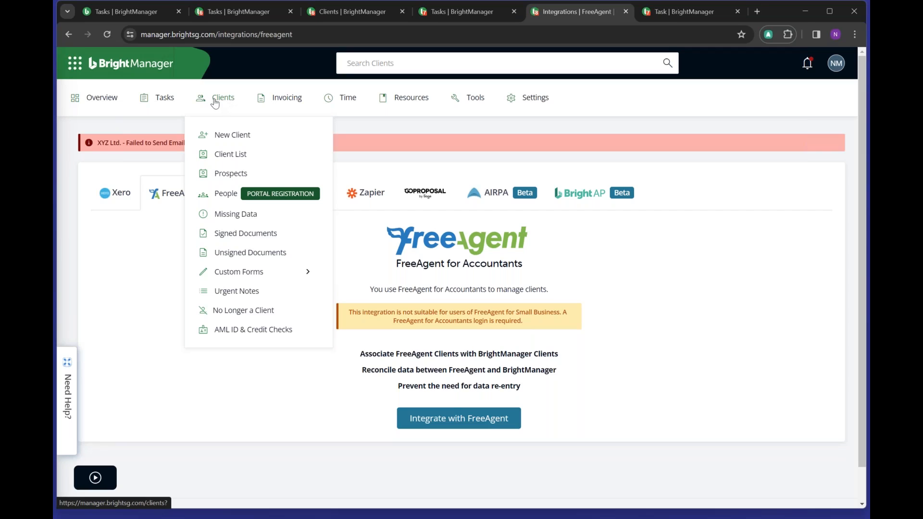
# - Filter the client list to Private Limited Company clients that take Payroll
pyautogui.click(215, 99)
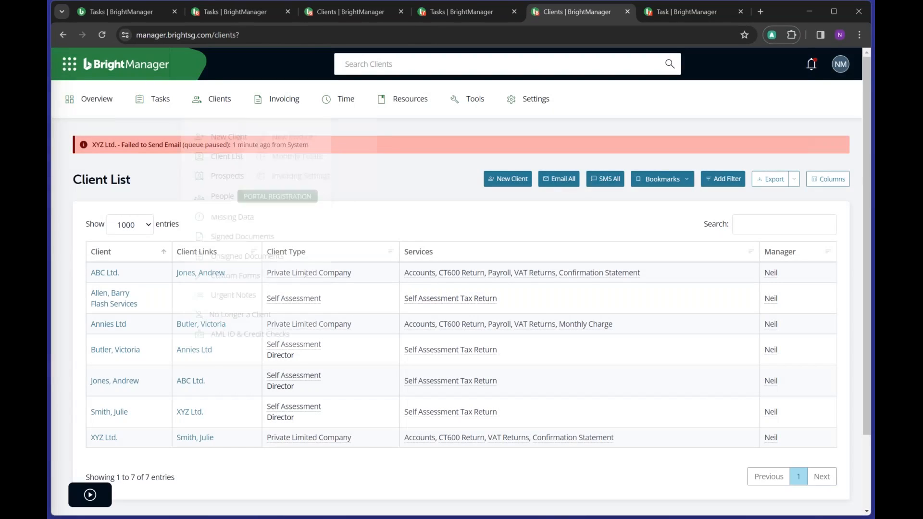
pyautogui.click(237, 112)
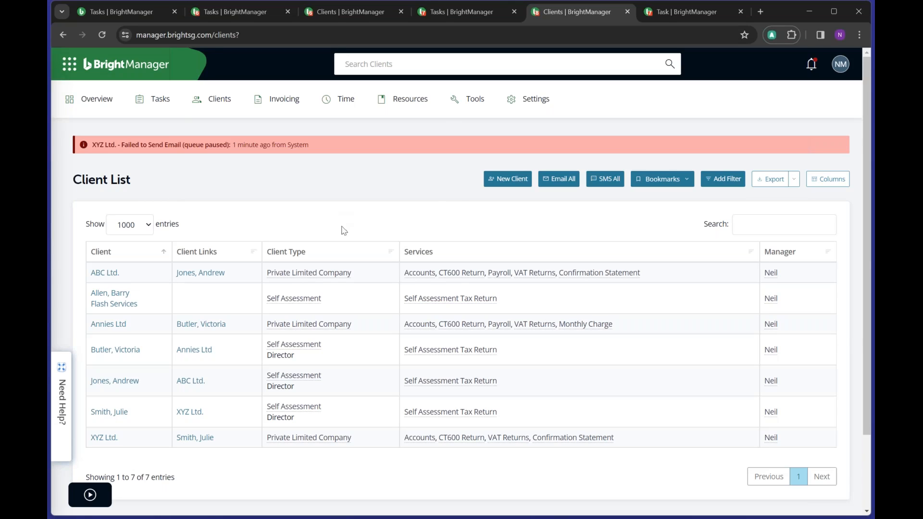
pyautogui.click(314, 279)
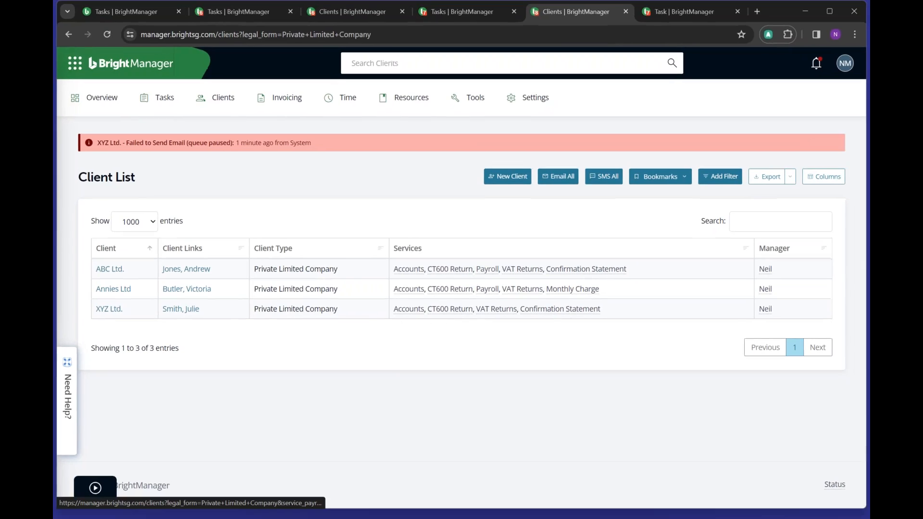
pyautogui.click(487, 273)
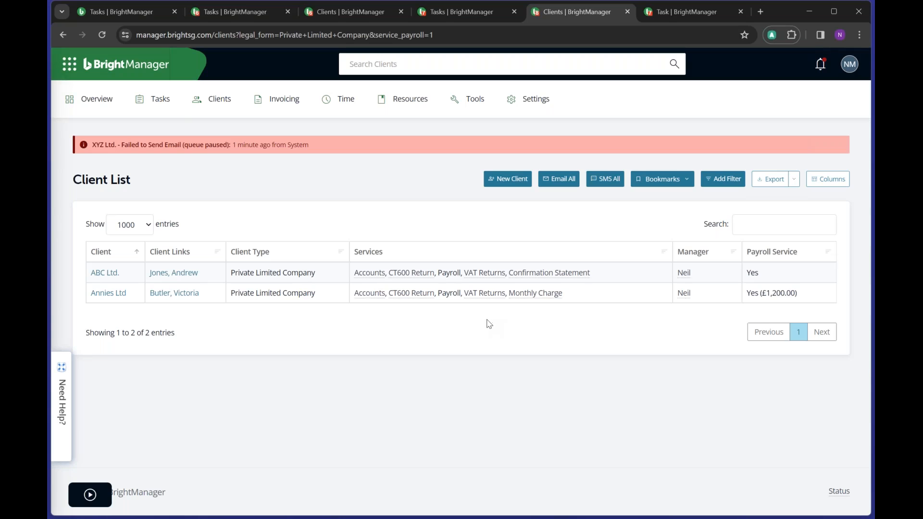
# - Look over the client list's column choices, then open the Annies Ltd client record
pyautogui.click(830, 178)
pyautogui.scroll(-3, 463, 213)
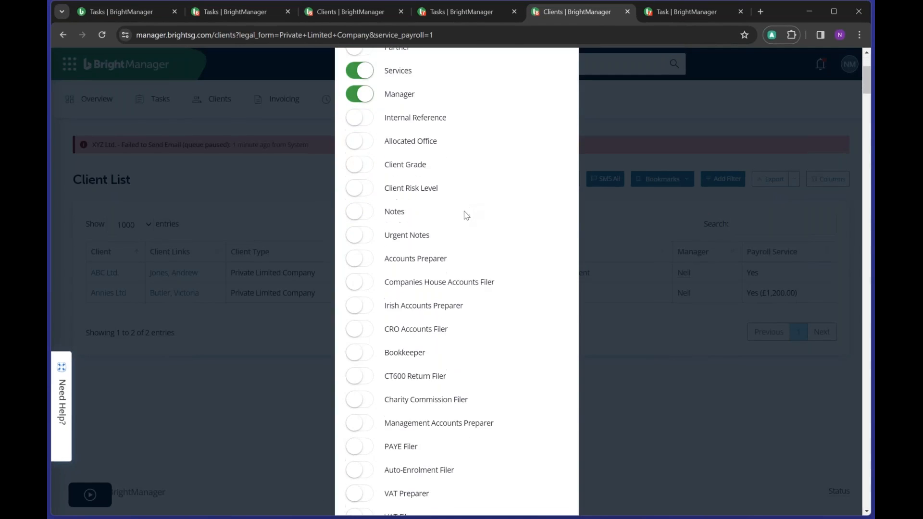
pyautogui.scroll(-8, 464, 214)
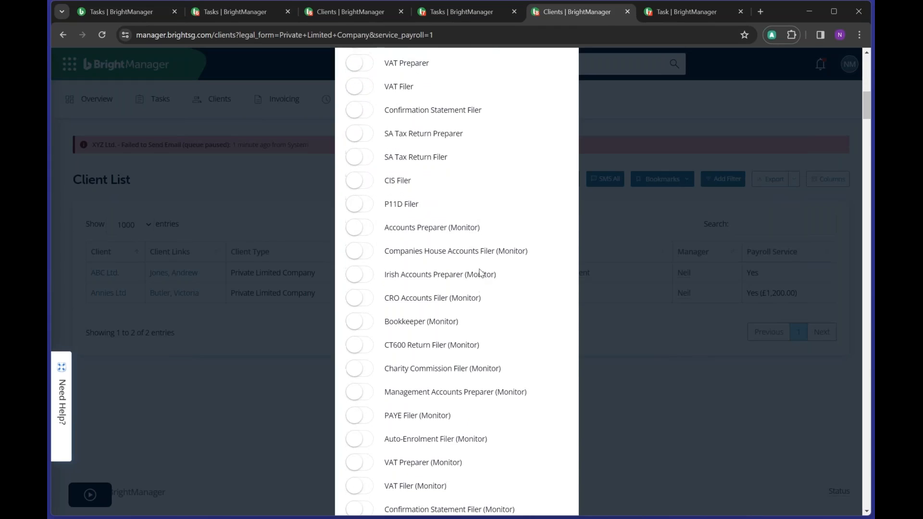
pyautogui.scroll(2, 482, 274)
pyautogui.scroll(7, 481, 272)
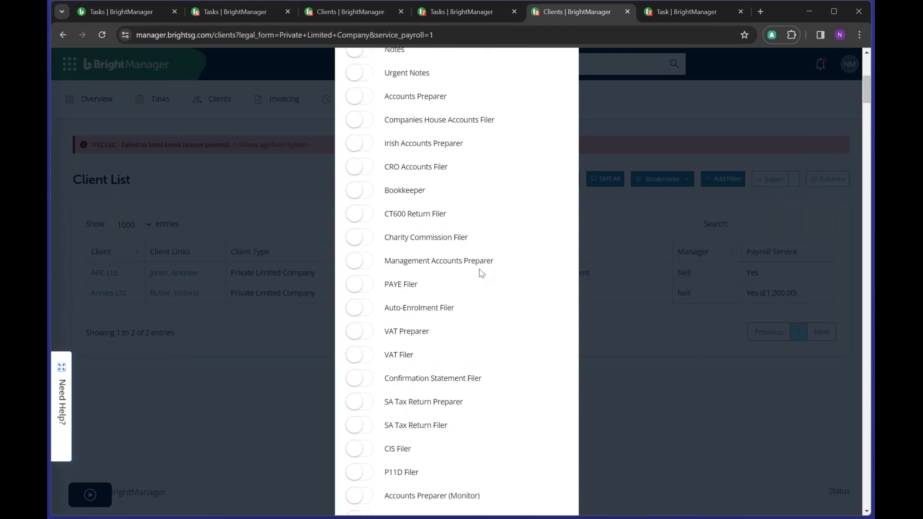
pyautogui.click(669, 378)
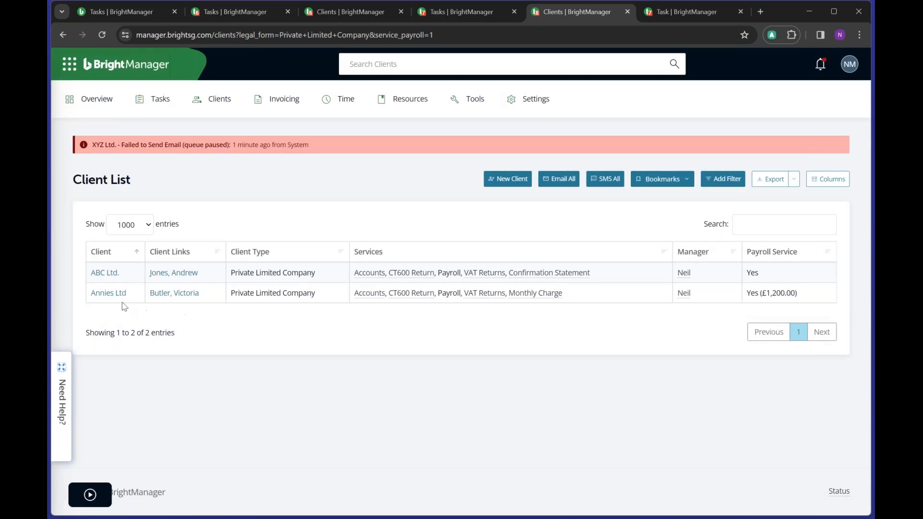
pyautogui.click(104, 293)
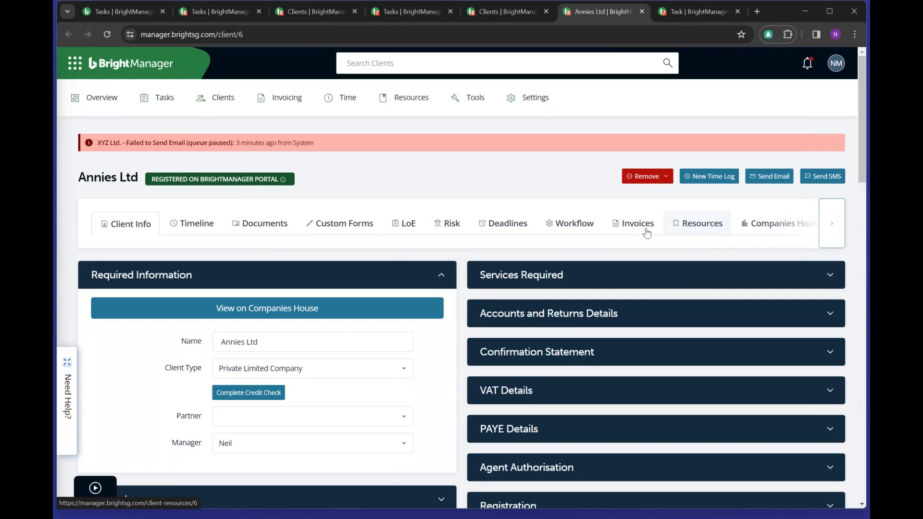
pyautogui.click(206, 226)
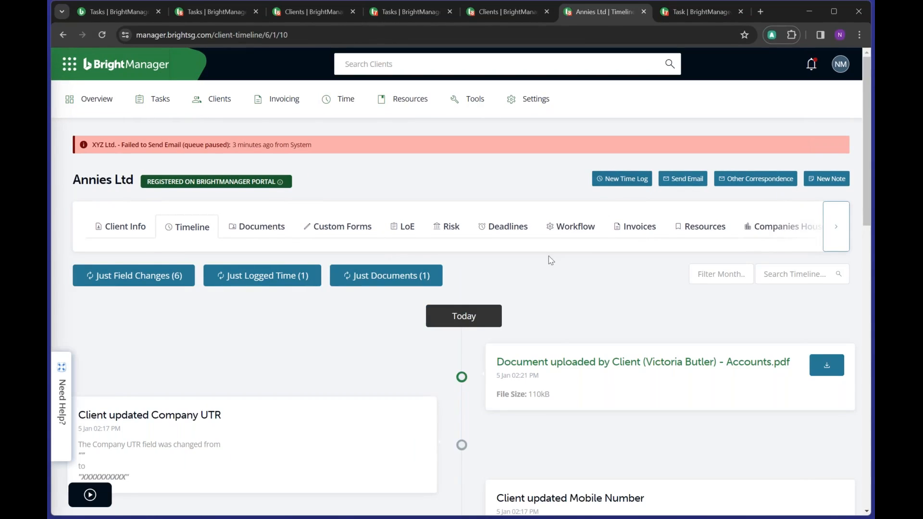
pyautogui.scroll(-3, 549, 255)
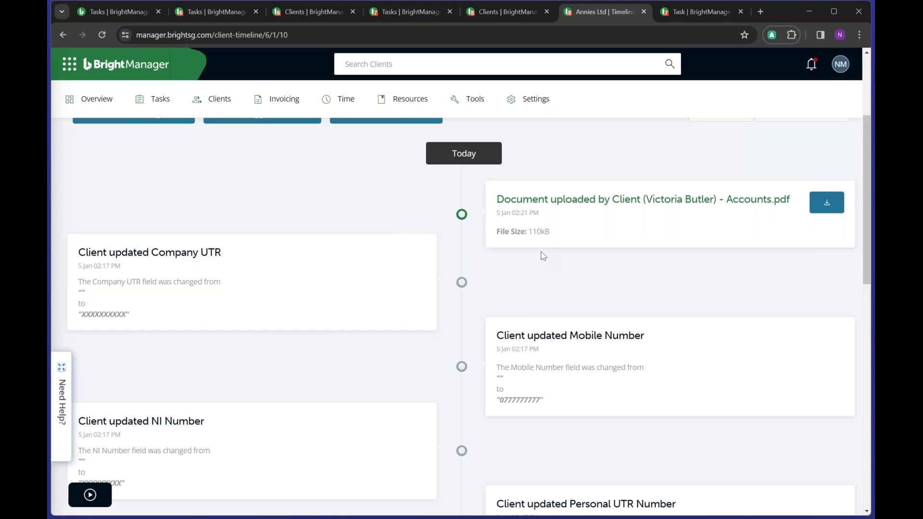
pyautogui.scroll(-3, 538, 259)
pyautogui.scroll(-1, 534, 259)
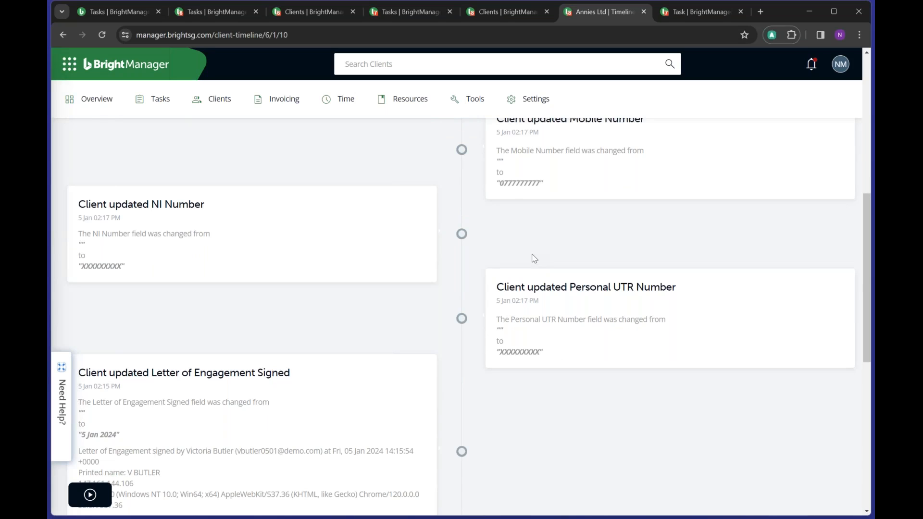
pyautogui.scroll(-3, 521, 243)
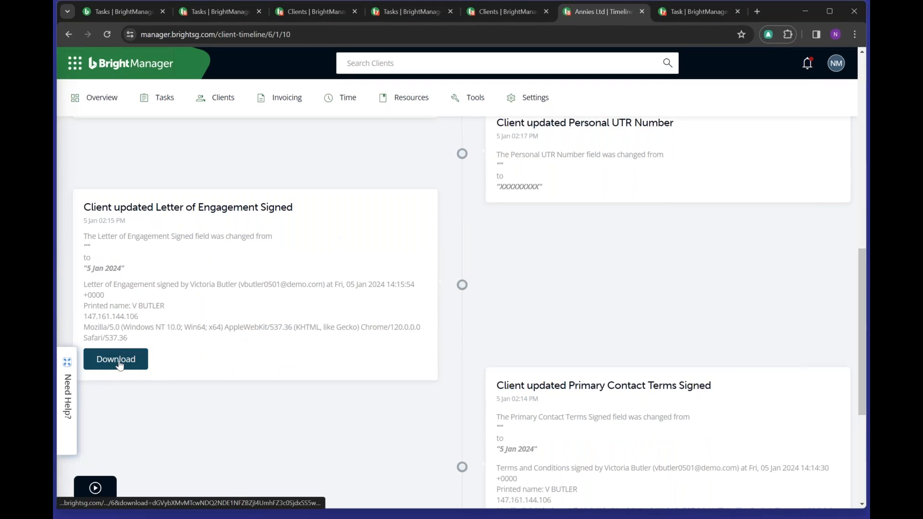
pyautogui.scroll(1, 483, 310)
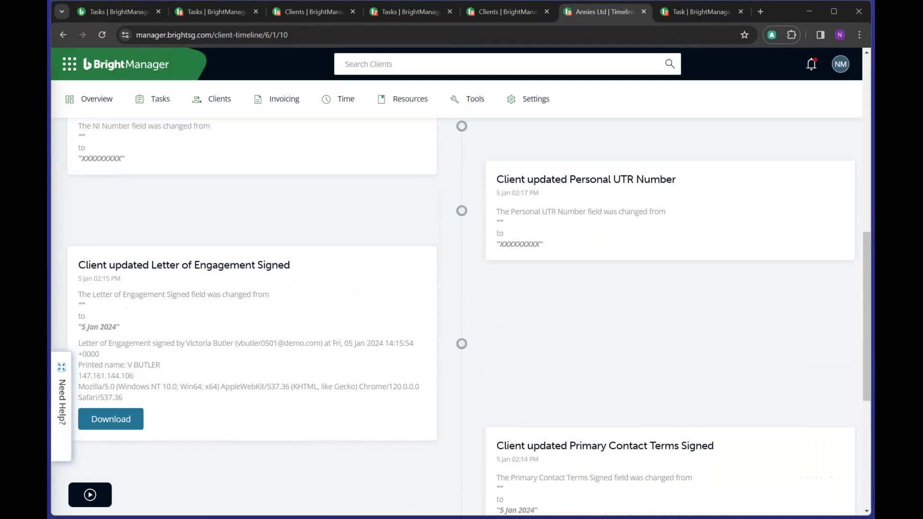
pyautogui.scroll(4, 479, 341)
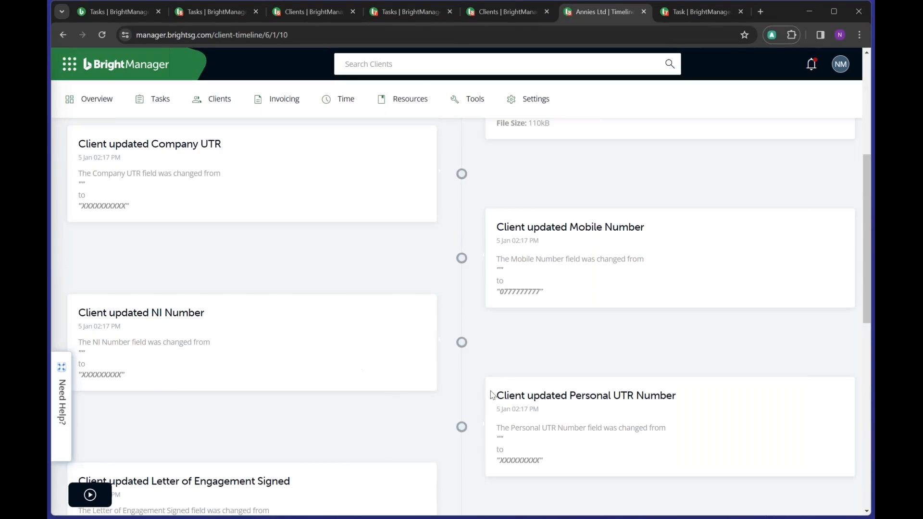
pyautogui.moveTo(503, 394); pyautogui.dragTo(505, 456)
pyautogui.click(504, 375)
pyautogui.scroll(5, 505, 340)
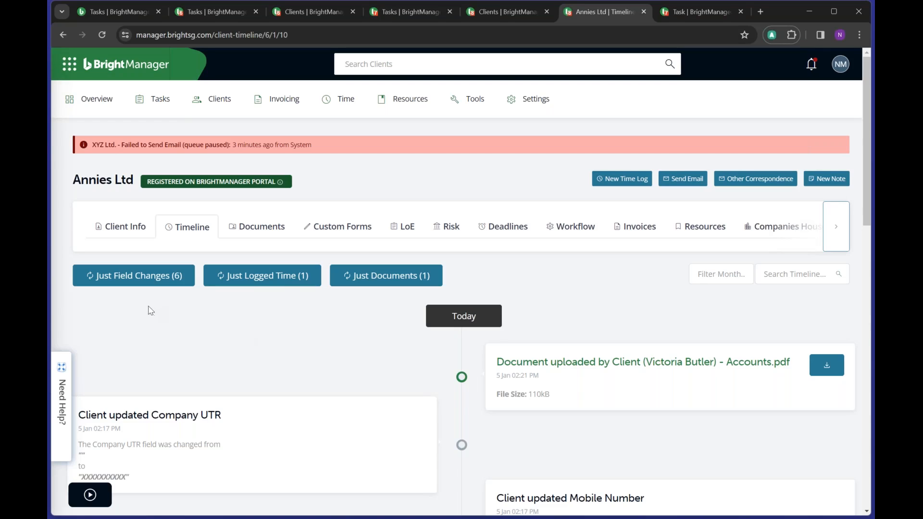
pyautogui.click(716, 276)
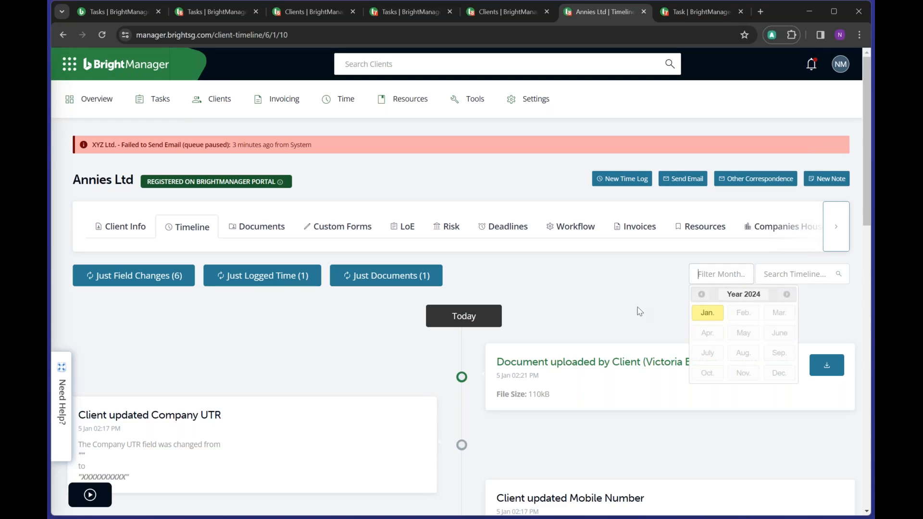
pyautogui.click(648, 316)
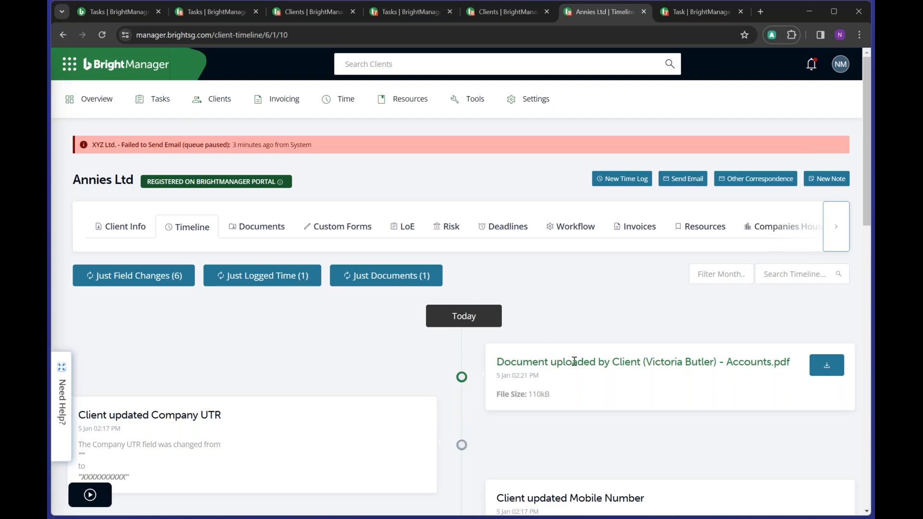
pyautogui.scroll(-2, 626, 290)
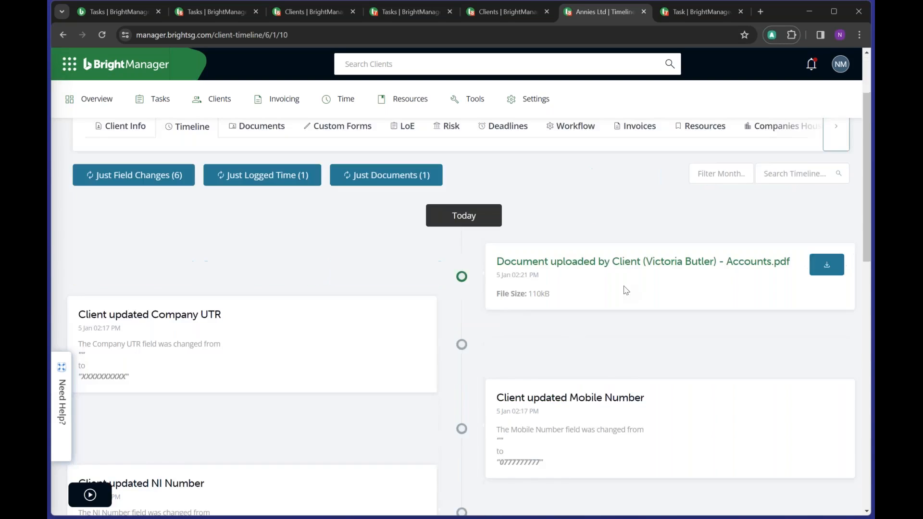
pyautogui.scroll(-10, 626, 290)
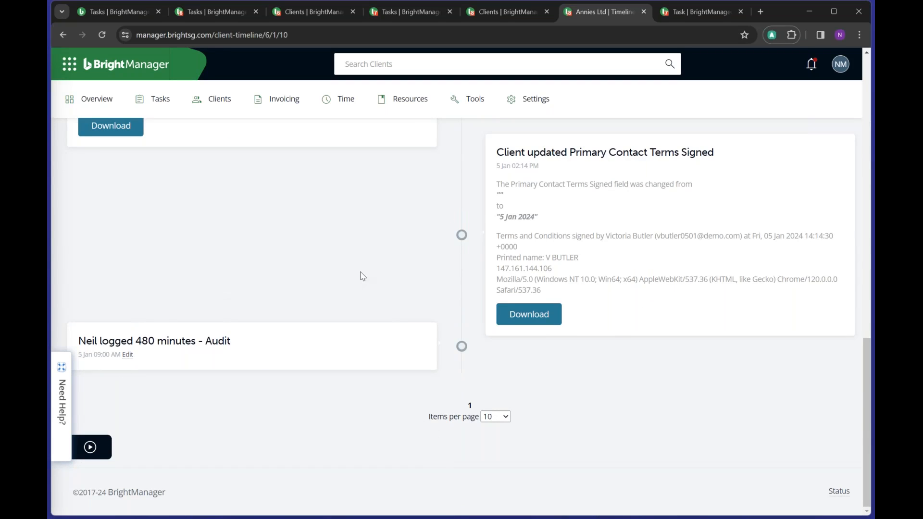
pyautogui.scroll(8, 363, 276)
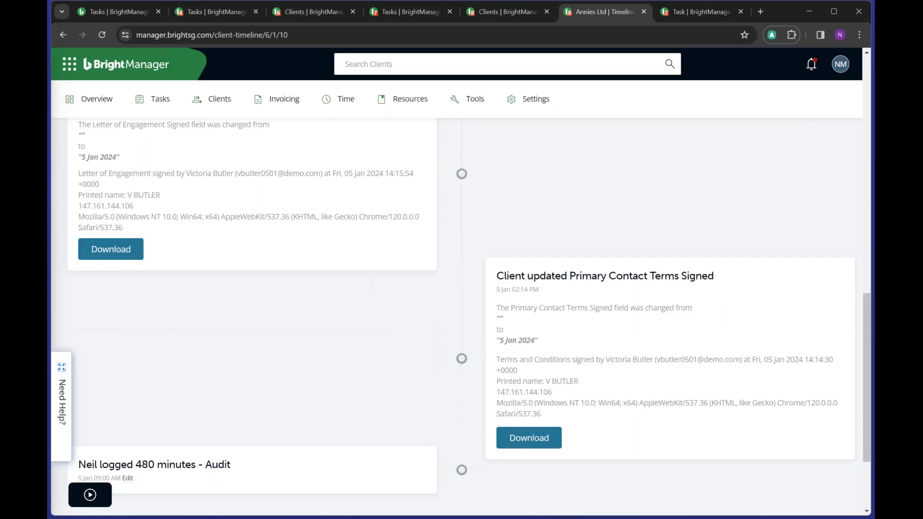
pyautogui.scroll(7, 363, 277)
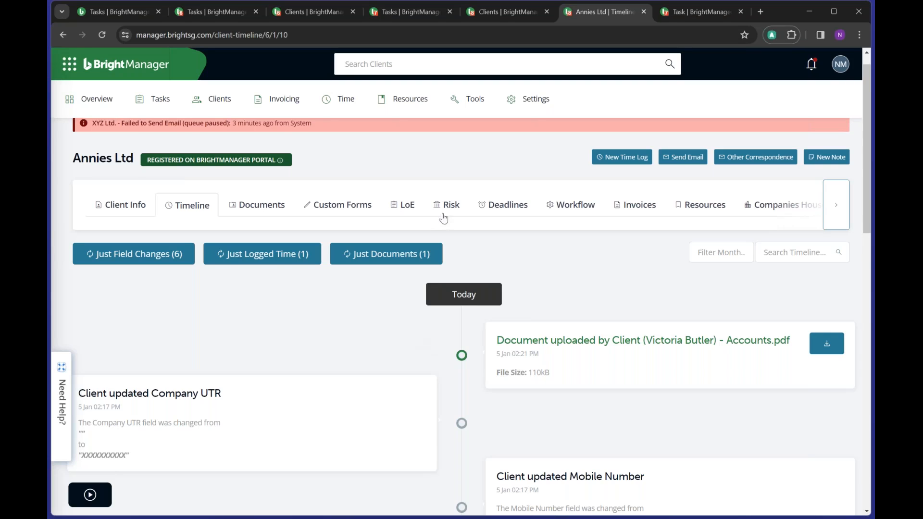
# - Upload Accounts.pdf to the Annies Ltd Documents section
pyautogui.click(272, 211)
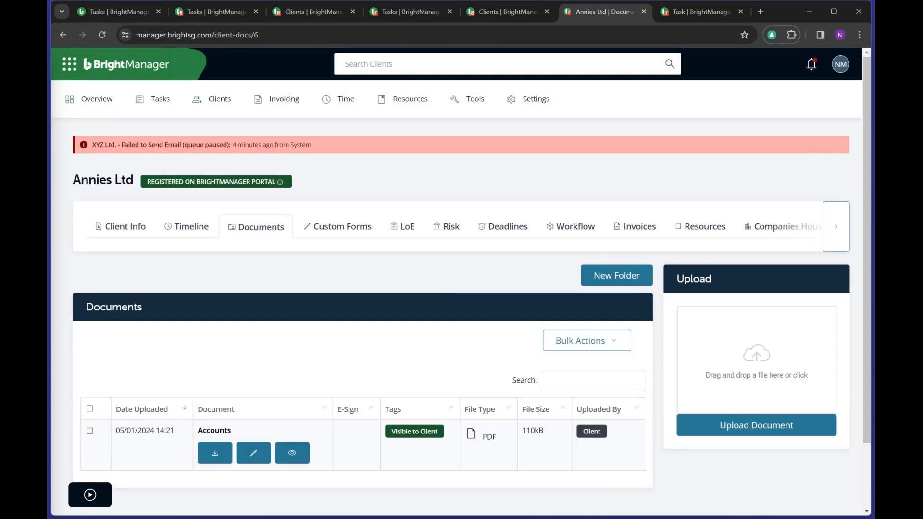
pyautogui.scroll(-1, 451, 310)
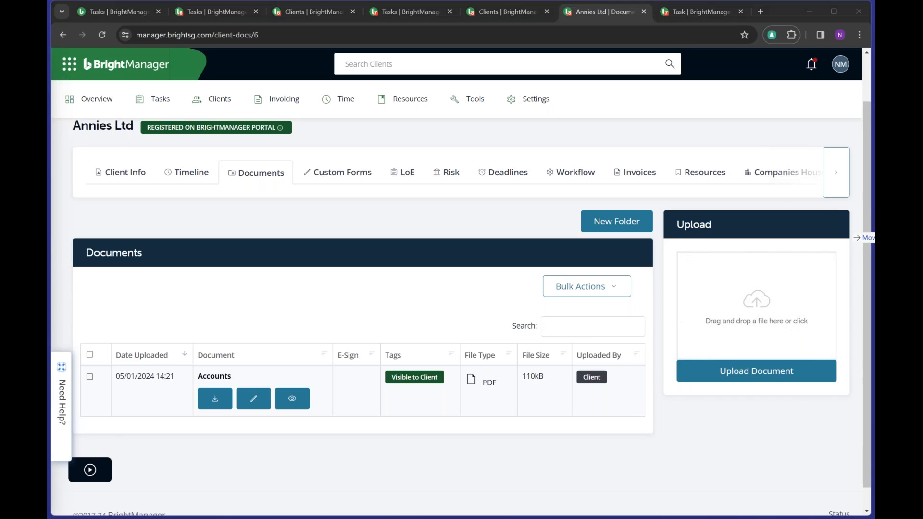
pyautogui.moveTo(871, 238); pyautogui.dragTo(742, 313)
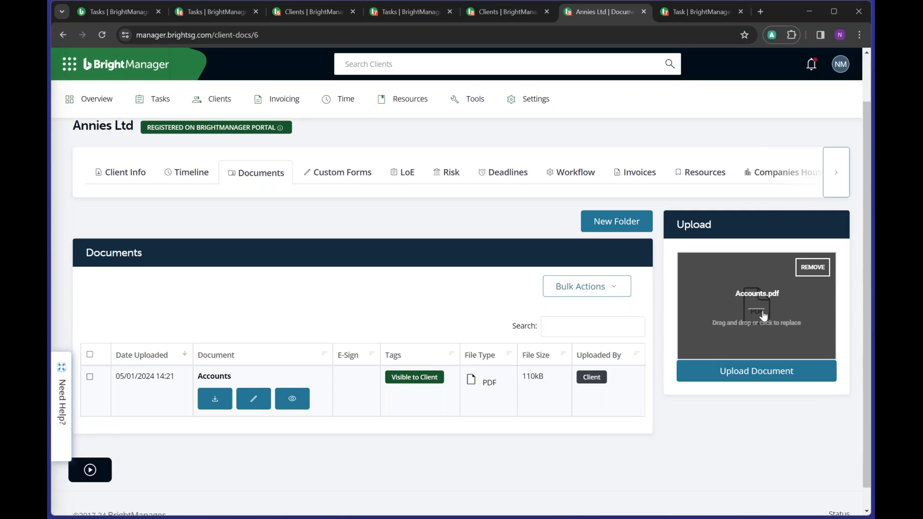
pyautogui.click(743, 369)
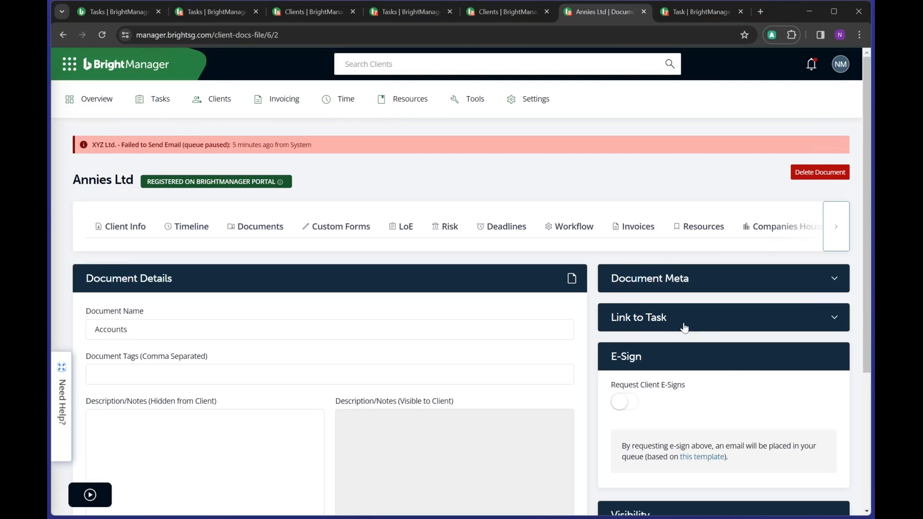
# - Leave the document's Link to Task setting Blank
pyautogui.scroll(-4, 685, 327)
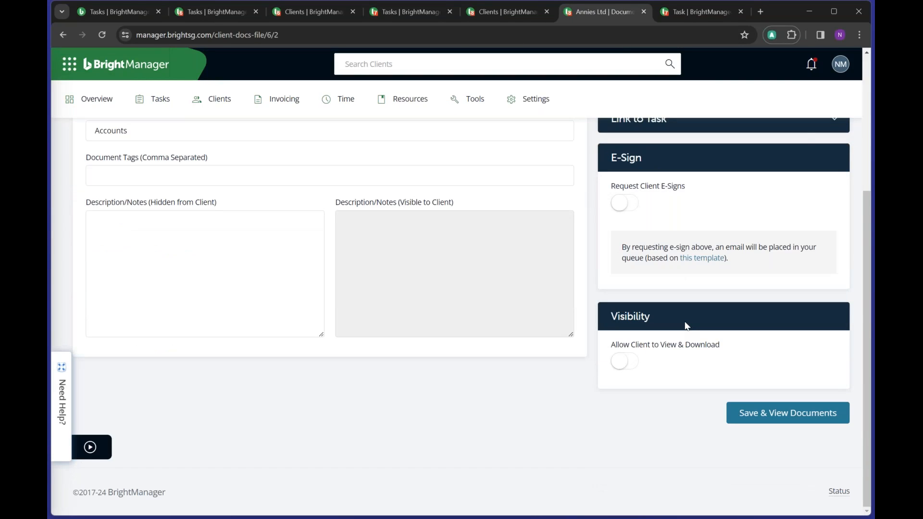
pyautogui.scroll(2, 691, 312)
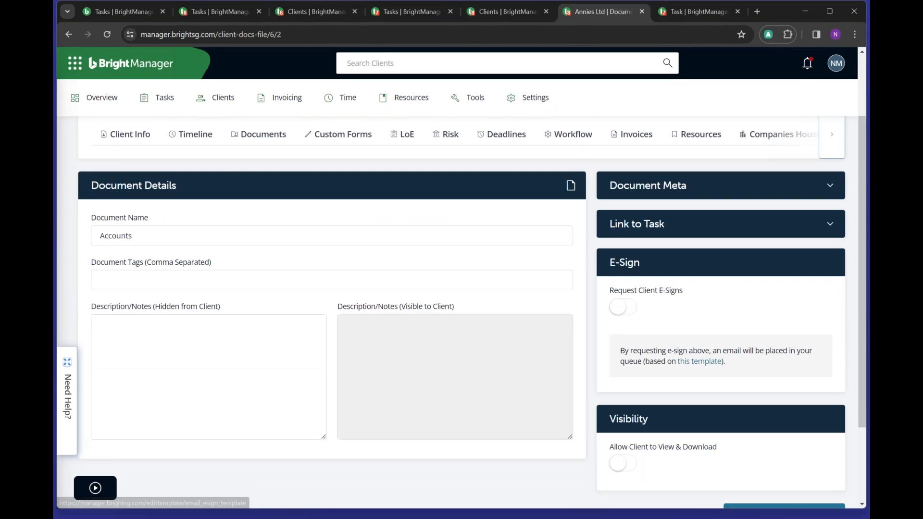
pyautogui.click(693, 225)
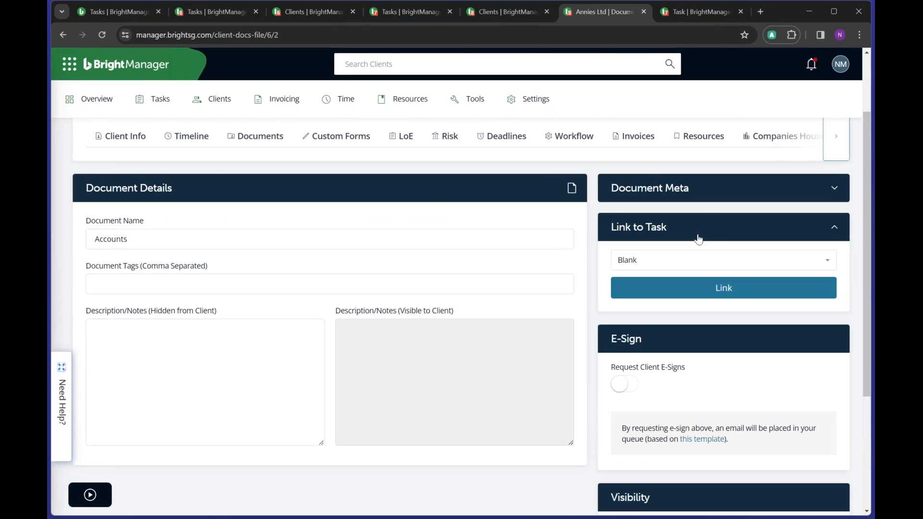
pyautogui.click(675, 260)
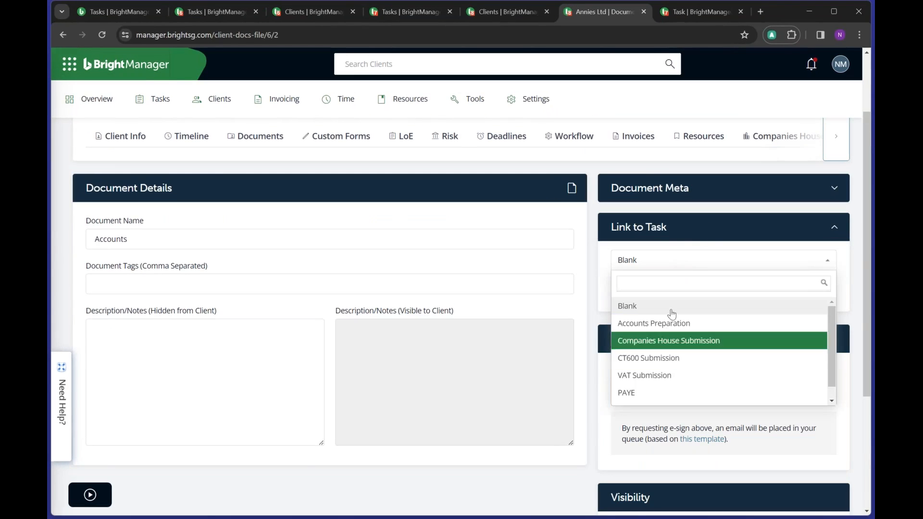
pyautogui.click(665, 262)
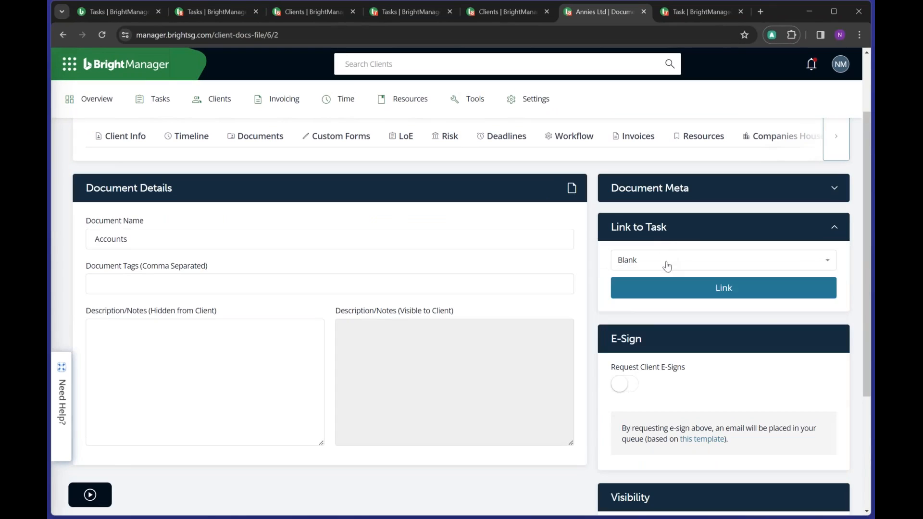
# - Try Request Client E-Signs with Primary Contact as signatory, then turn it off
pyautogui.scroll(-2, 692, 351)
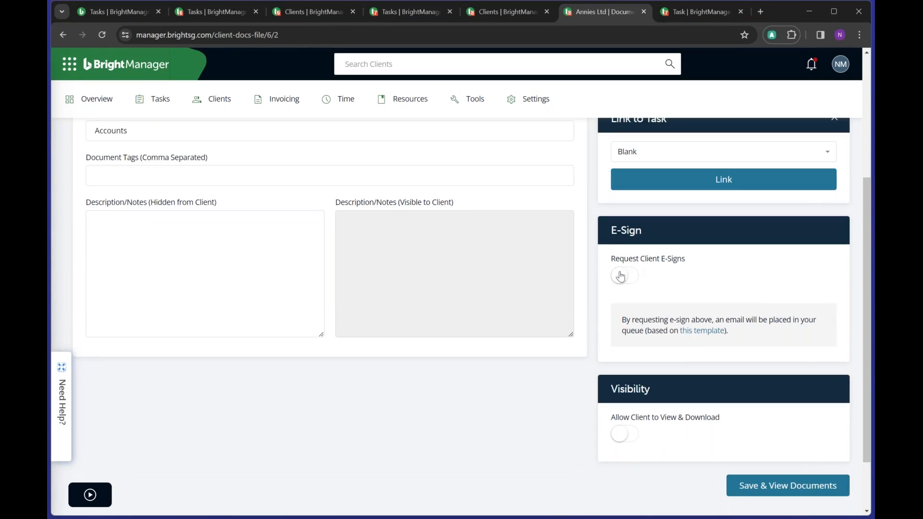
pyautogui.click(621, 277)
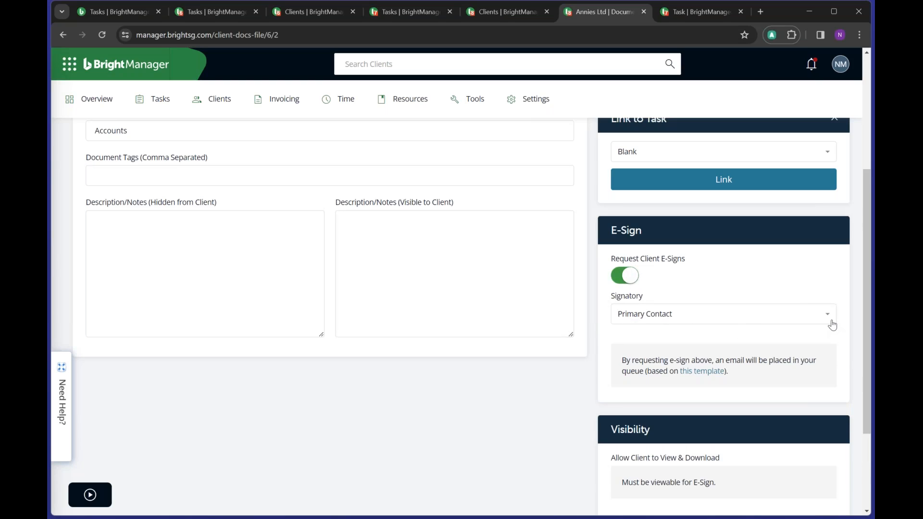
pyautogui.click(829, 317)
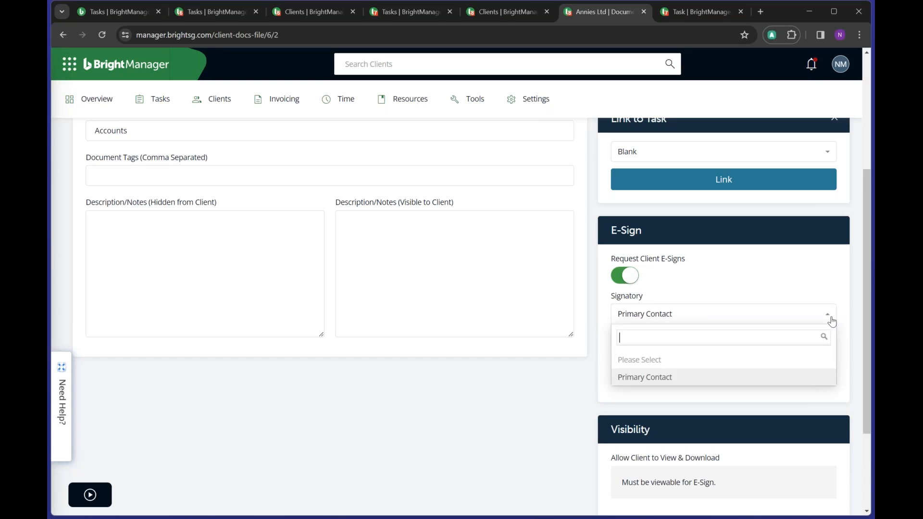
pyautogui.click(766, 291)
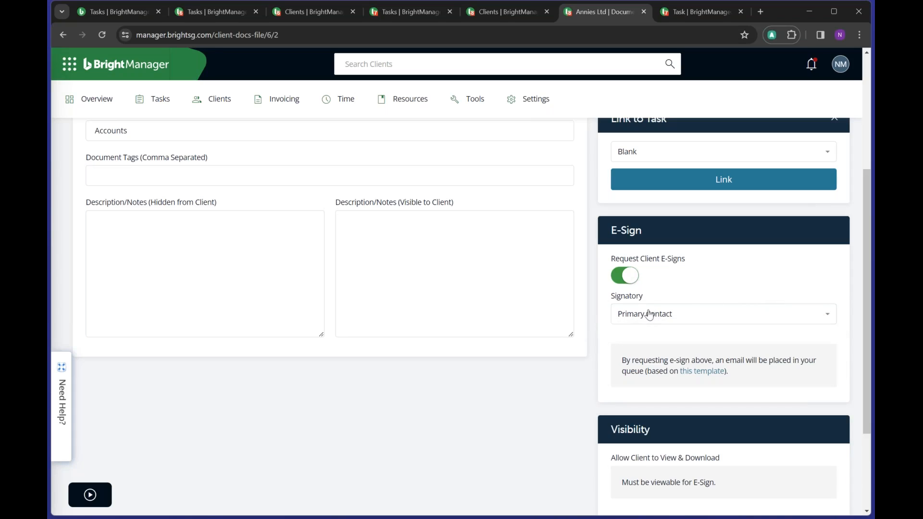
pyautogui.click(653, 313)
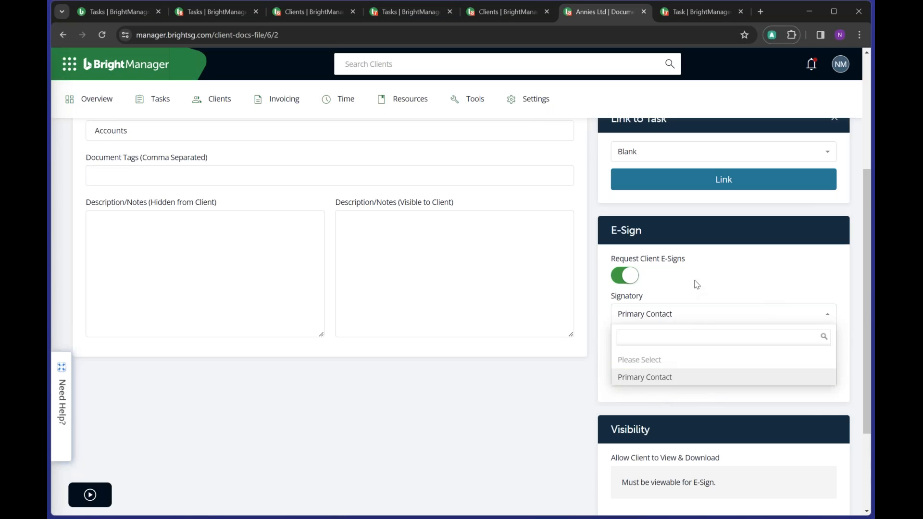
pyautogui.click(698, 298)
pyautogui.click(630, 281)
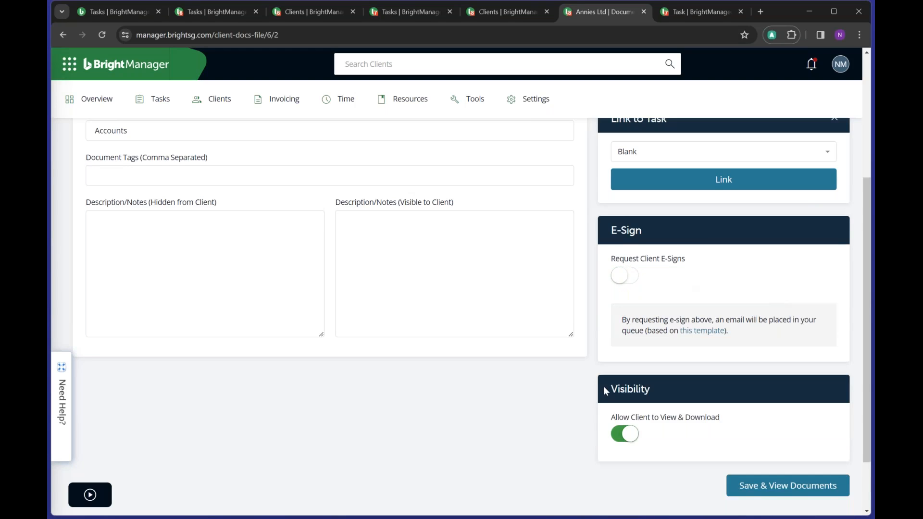
# - Allow the client to view and download the document, then save it
pyautogui.scroll(-1, 604, 389)
pyautogui.click(618, 384)
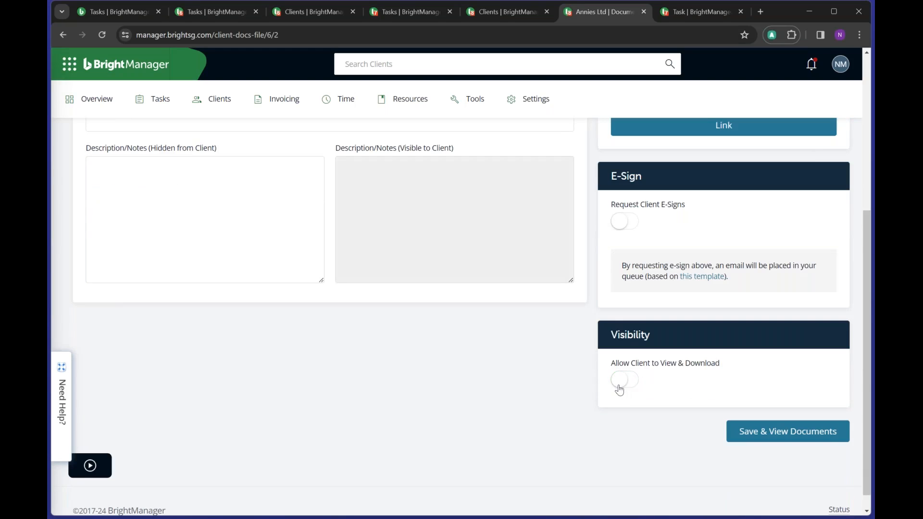
pyautogui.click(618, 384)
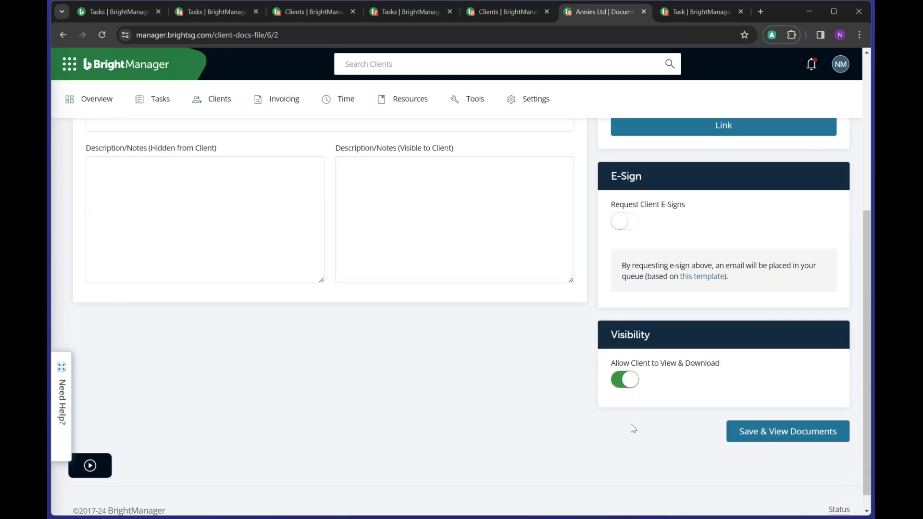
pyautogui.click(625, 384)
pyautogui.click(614, 385)
pyautogui.scroll(3, 744, 412)
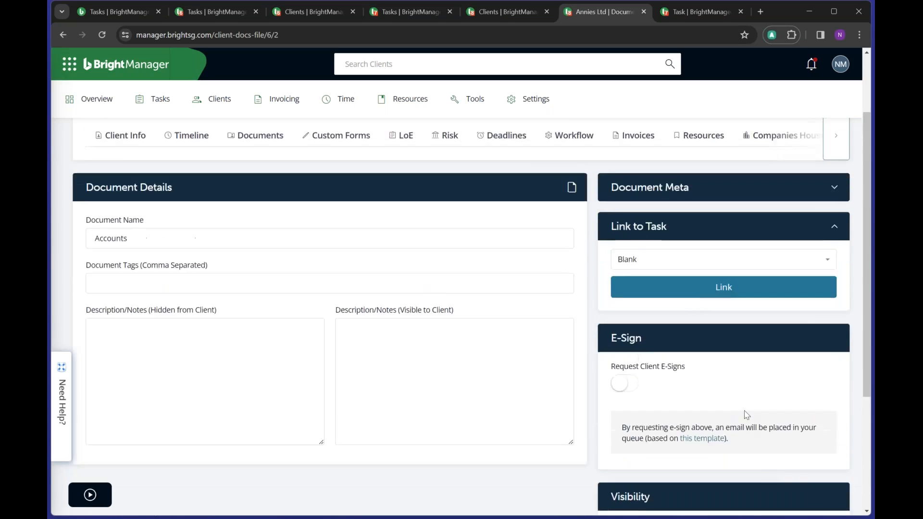
pyautogui.scroll(-2, 745, 412)
pyautogui.click(772, 486)
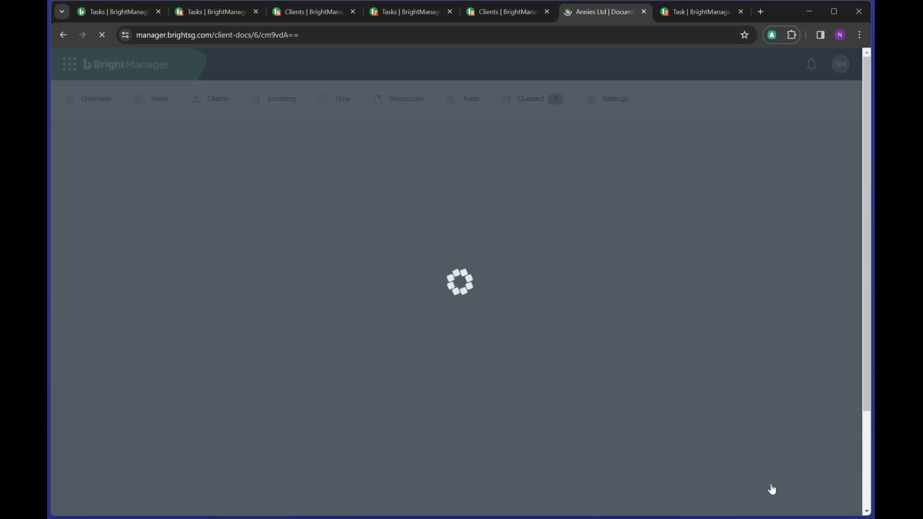
# - Check the new Accounts PDF marked Visible to Client, then open Custom Forms
pyautogui.scroll(-3, 517, 379)
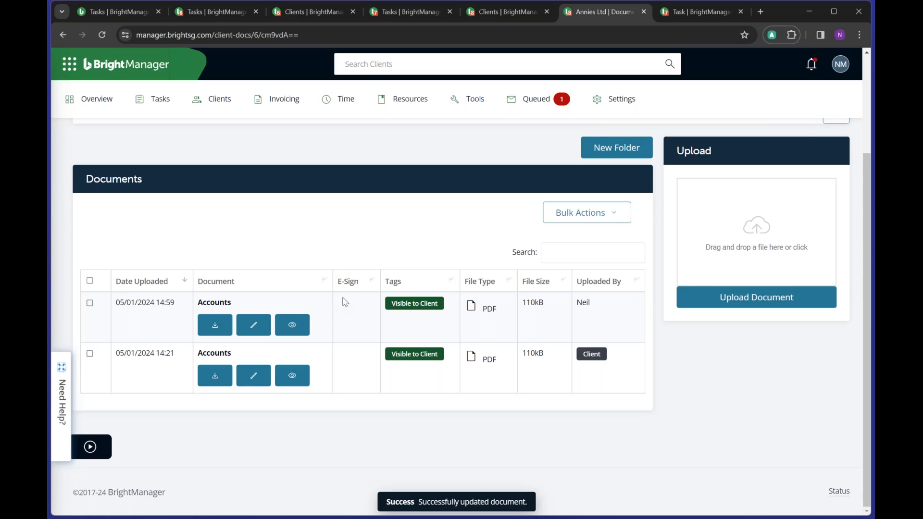
pyautogui.scroll(2, 342, 303)
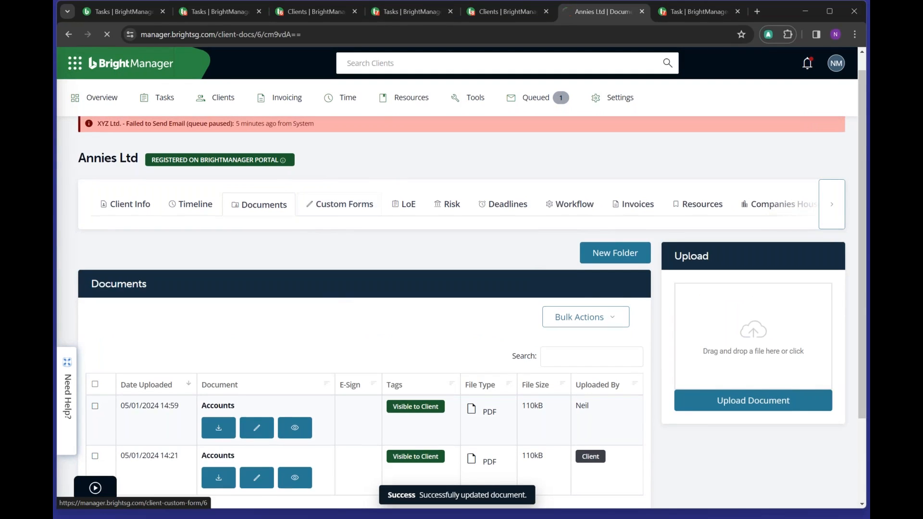
pyautogui.click(339, 204)
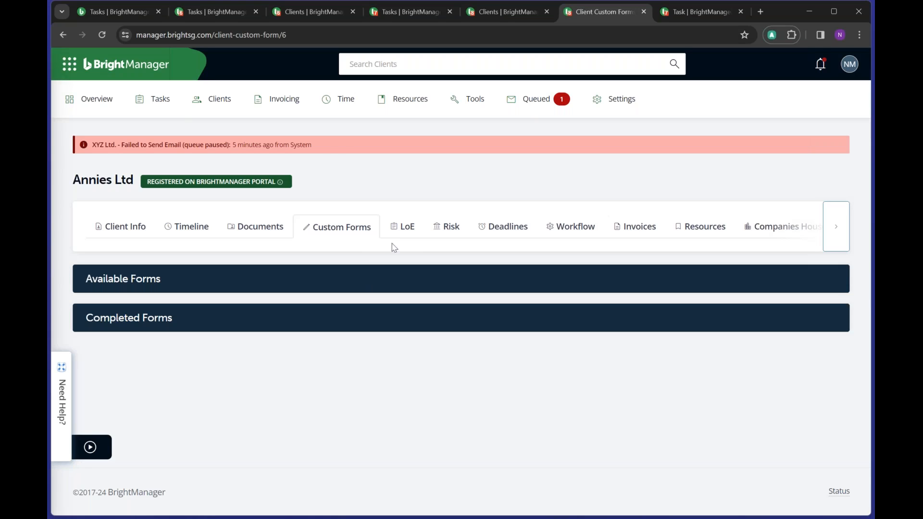
# - Review Annies Ltd's letters of engagement
pyautogui.click(403, 235)
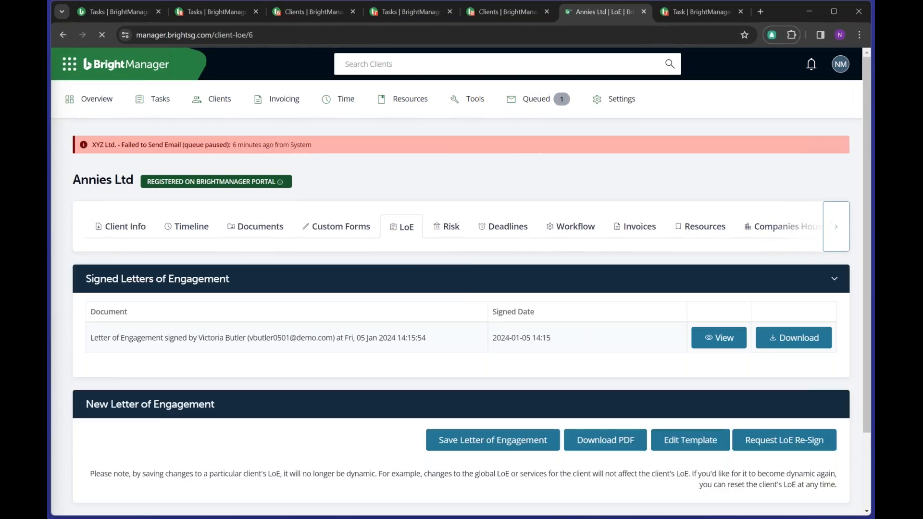
pyautogui.scroll(-4, 464, 264)
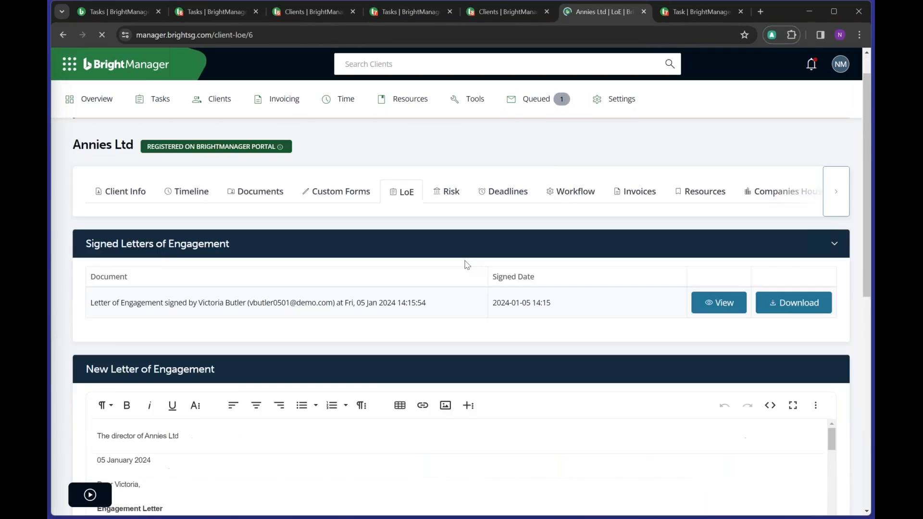
pyautogui.scroll(2, 464, 265)
pyautogui.scroll(3, 464, 264)
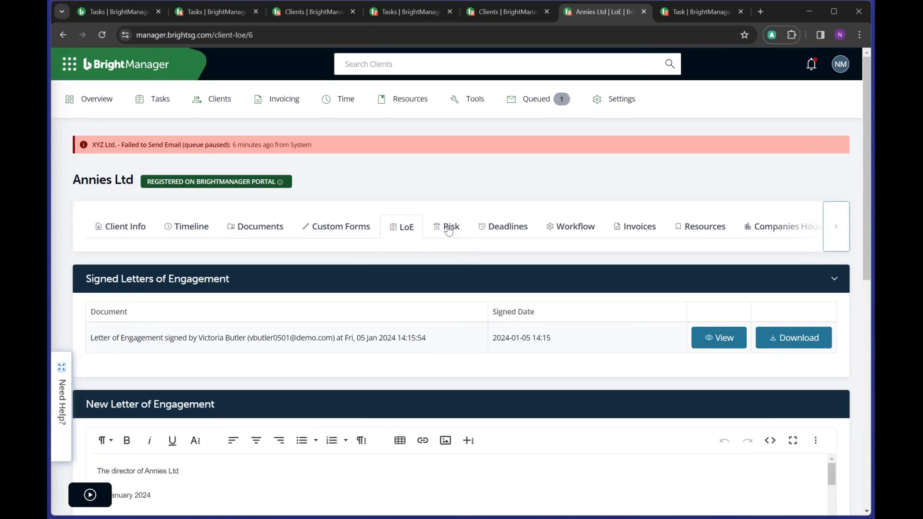
# - Preview the Deadlines email without sending it, then open the Workflow settings
pyautogui.click(509, 225)
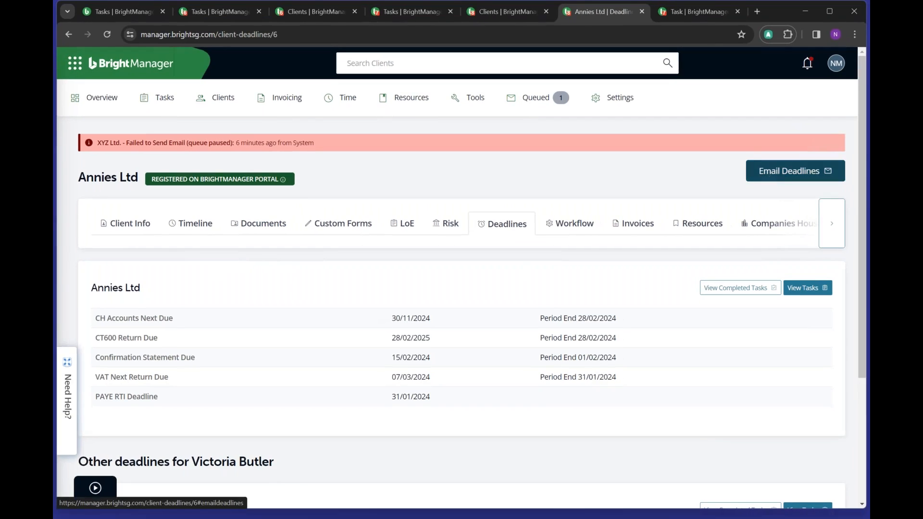
pyautogui.click(768, 176)
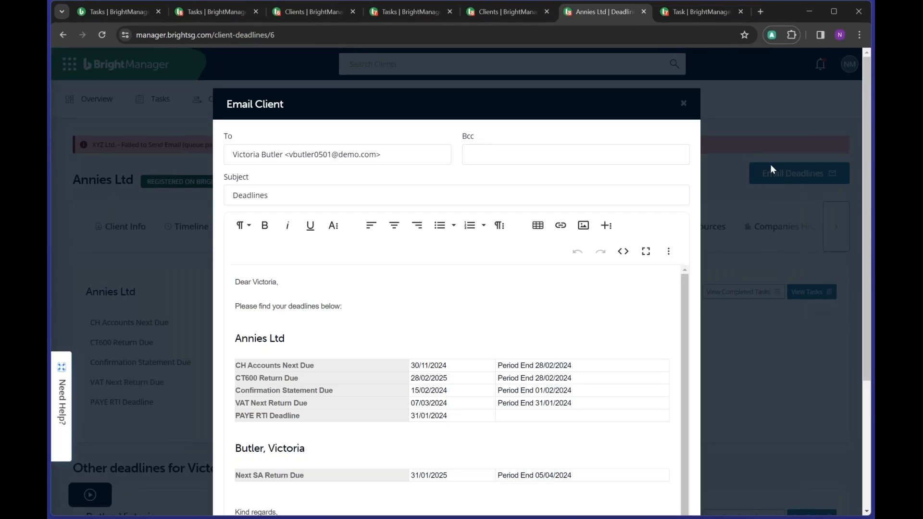
pyautogui.click(683, 103)
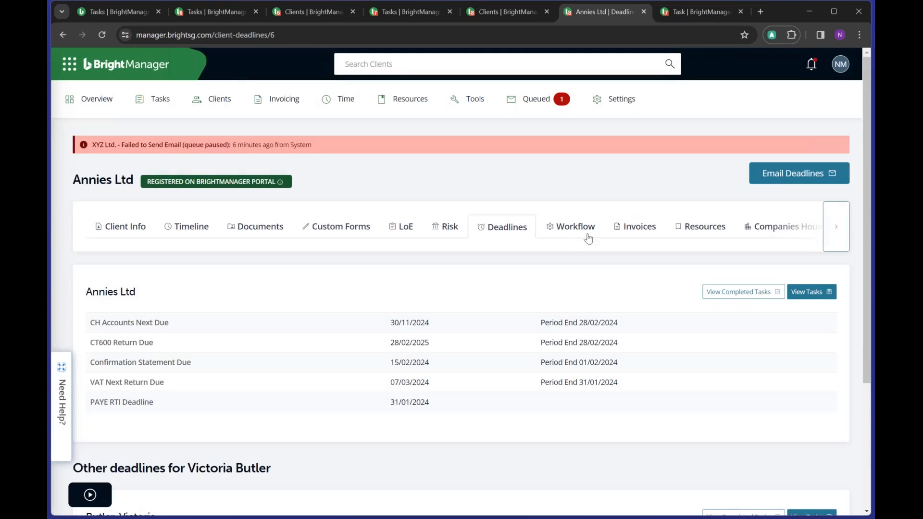
pyautogui.click(588, 237)
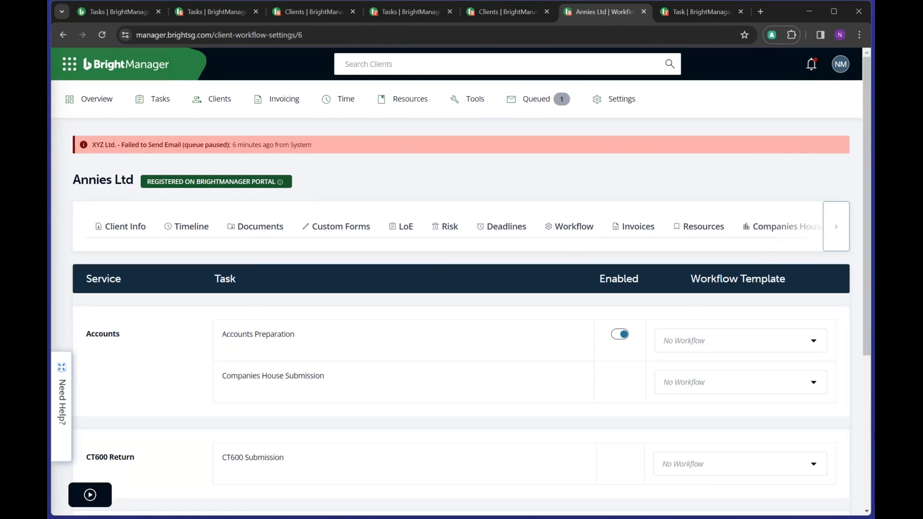
# - Scroll through the workflow services table, then reveal the hidden record tabs
pyautogui.scroll(-2, 554, 332)
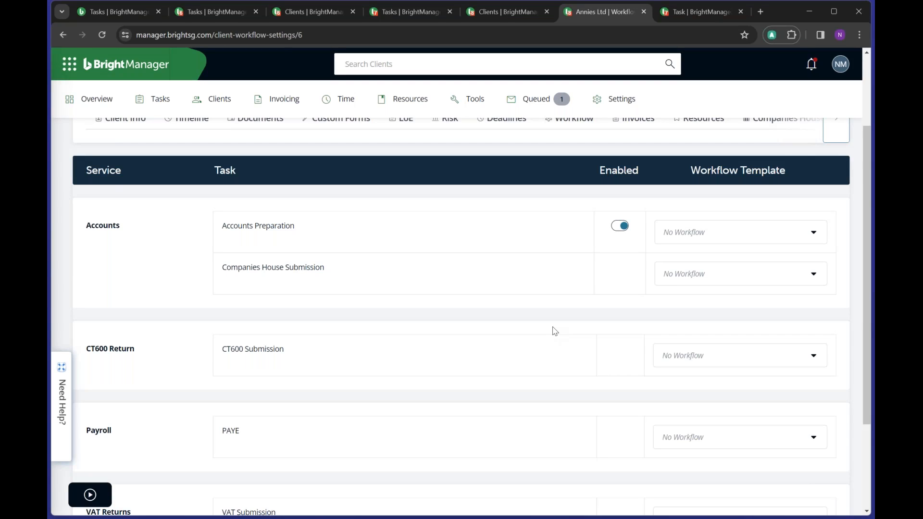
pyautogui.scroll(2, 505, 353)
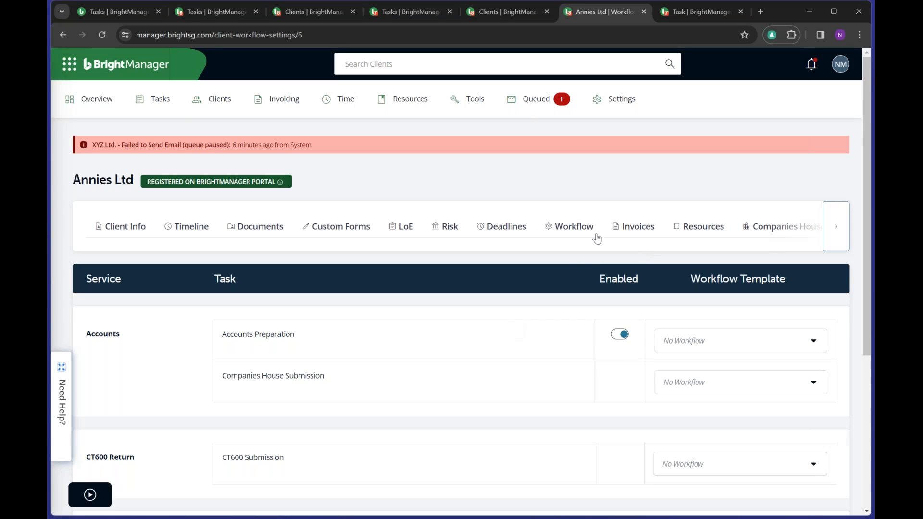
pyautogui.click(835, 227)
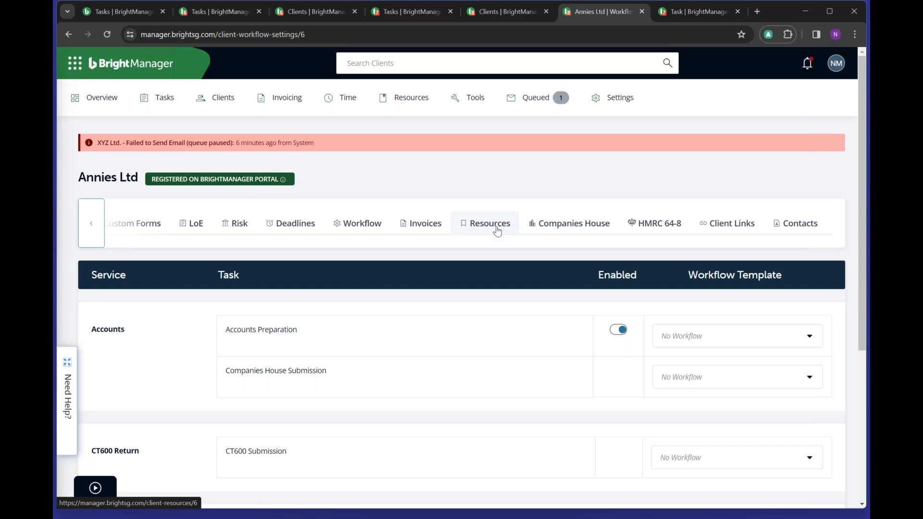
# - Open the Companies House tab and scroll through the confirmation statement details
pyautogui.click(570, 231)
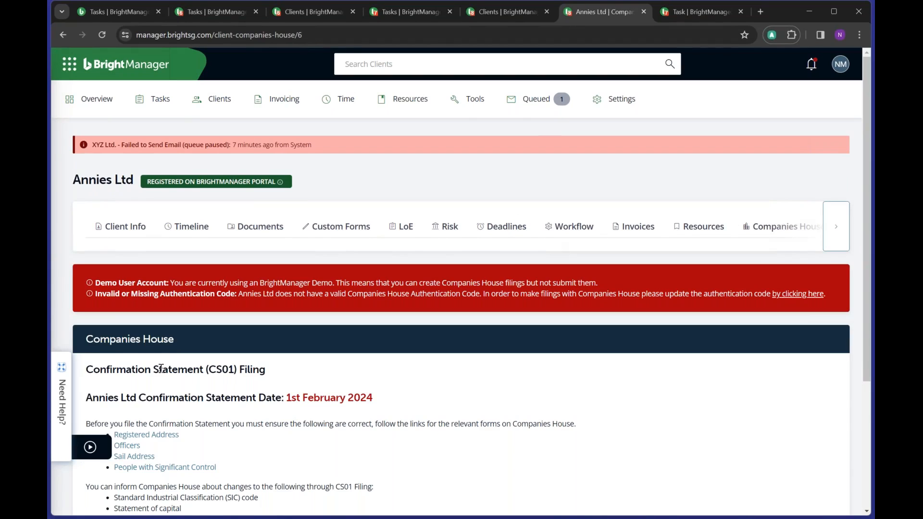
pyautogui.scroll(-3, 161, 368)
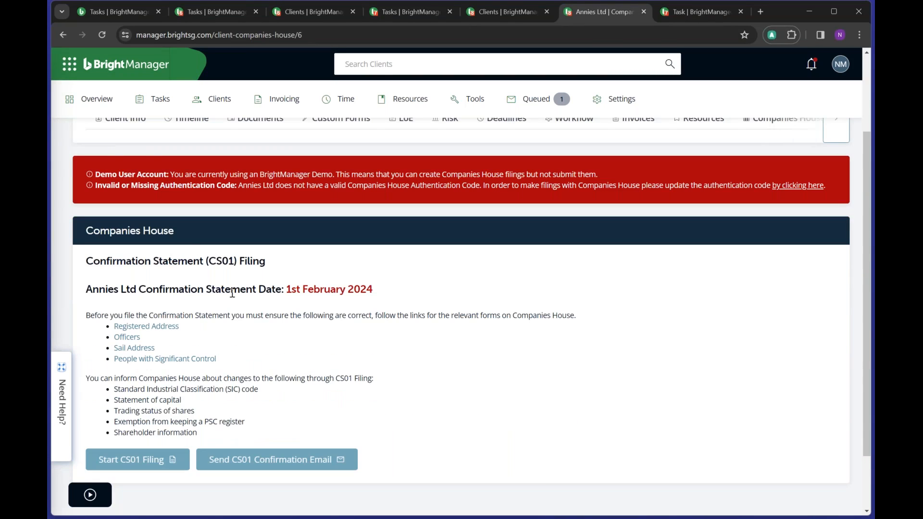
pyautogui.scroll(3, 758, 397)
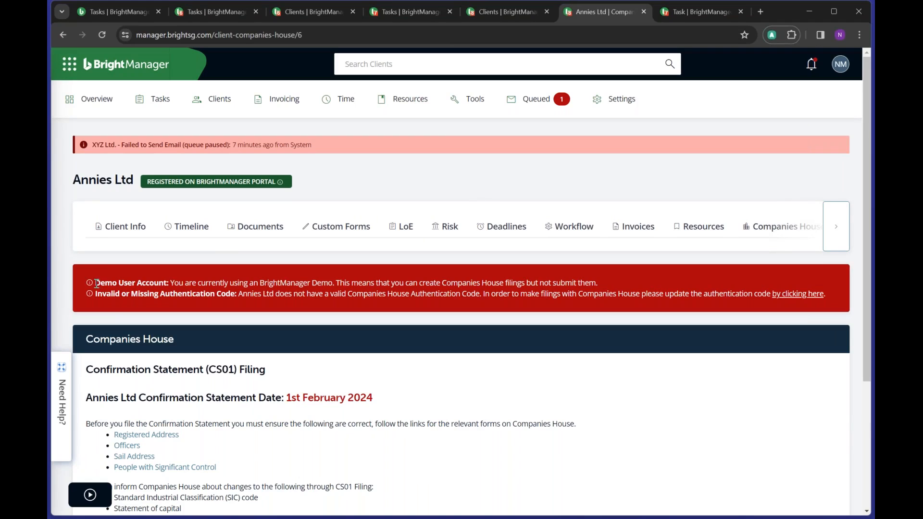
# - Highlight the demo account and authentication warnings, then open the HMRC 64-8 section
pyautogui.moveTo(96, 284); pyautogui.dragTo(828, 301)
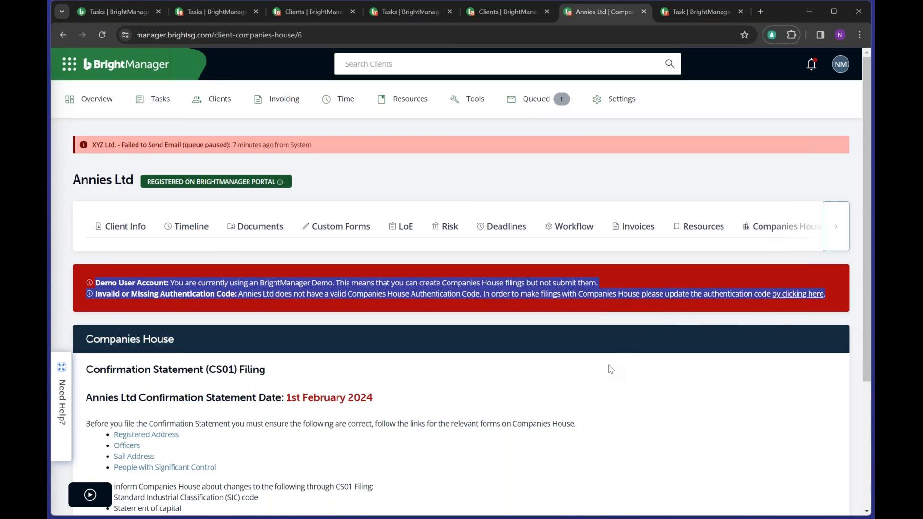
pyautogui.scroll(-4, 610, 366)
pyautogui.scroll(2, 611, 369)
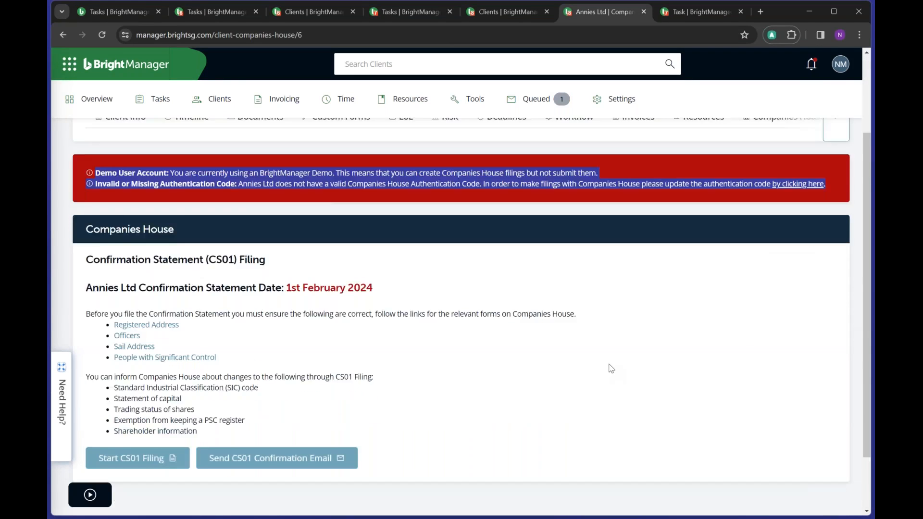
pyautogui.scroll(-2, 610, 367)
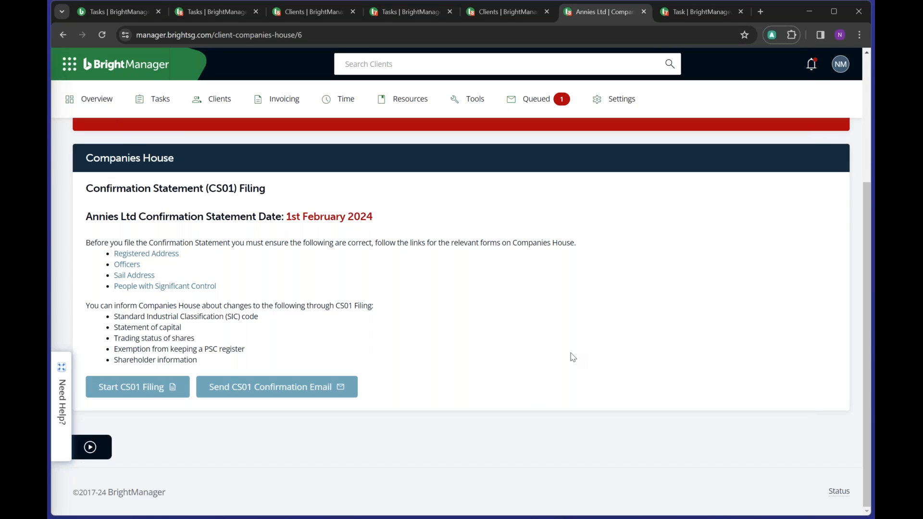
pyautogui.scroll(3, 564, 323)
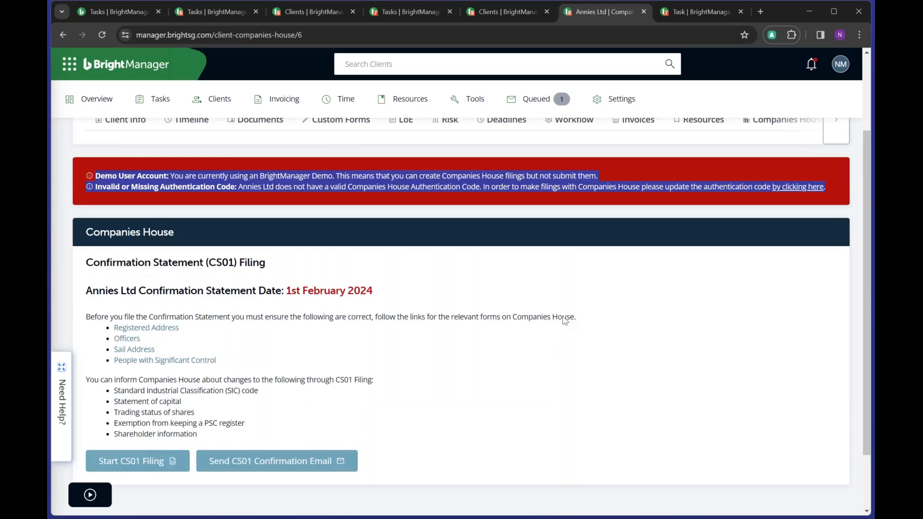
pyautogui.scroll(2, 565, 321)
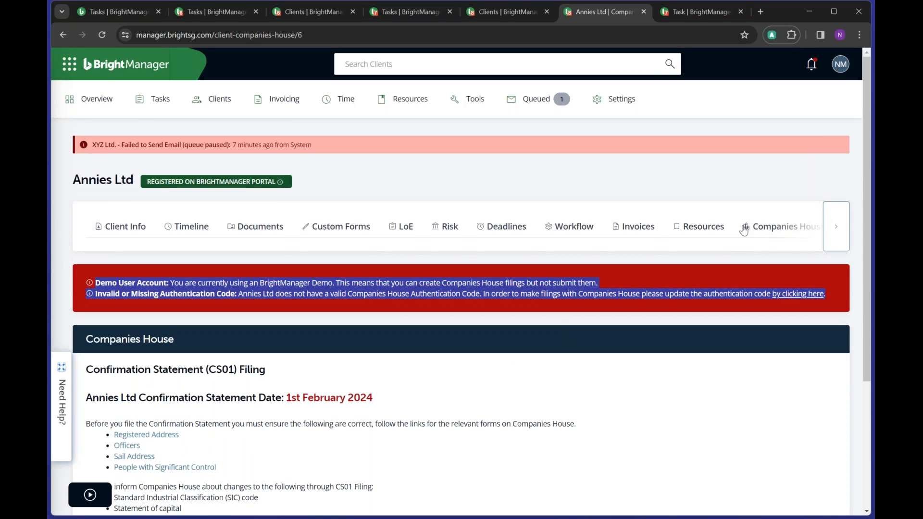
pyautogui.click(836, 227)
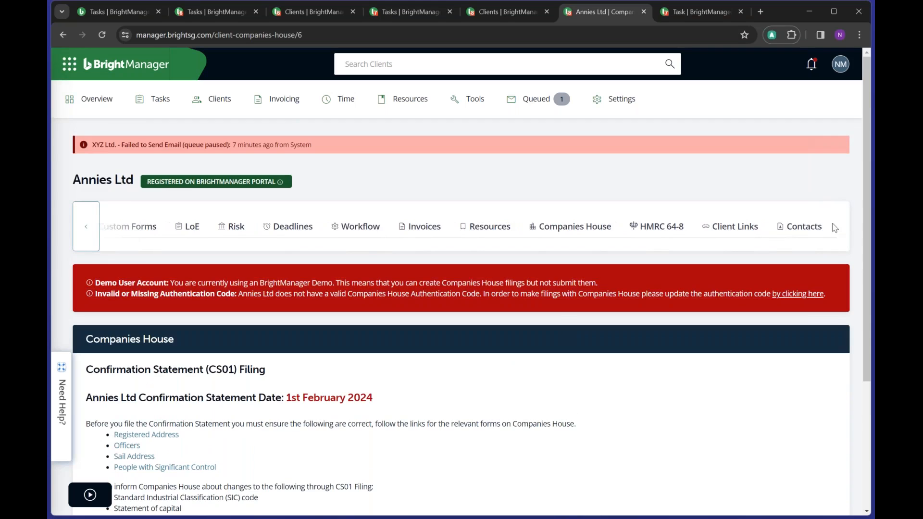
pyautogui.click(658, 227)
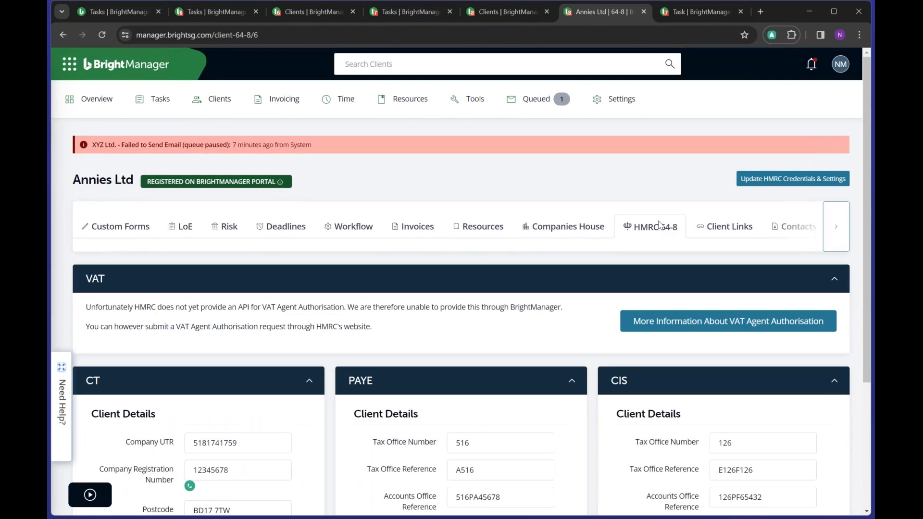
pyautogui.scroll(-3, 659, 227)
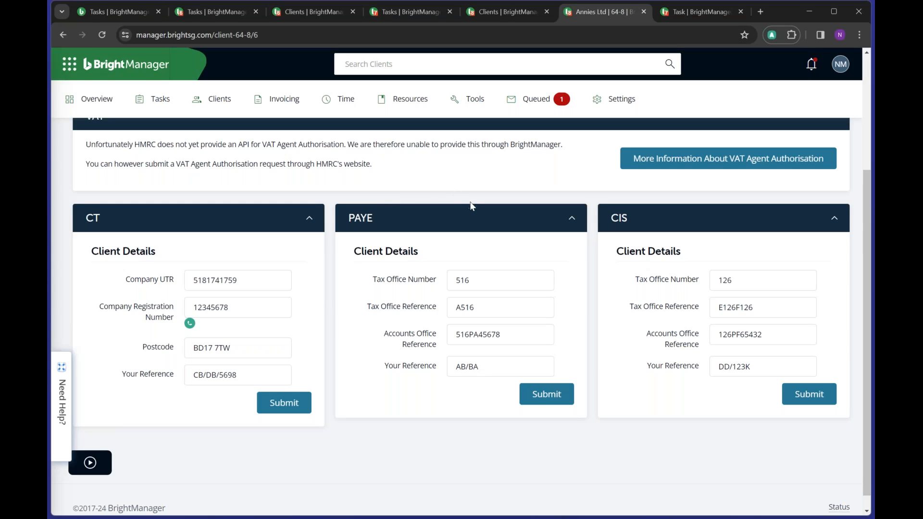
pyautogui.scroll(3, 531, 257)
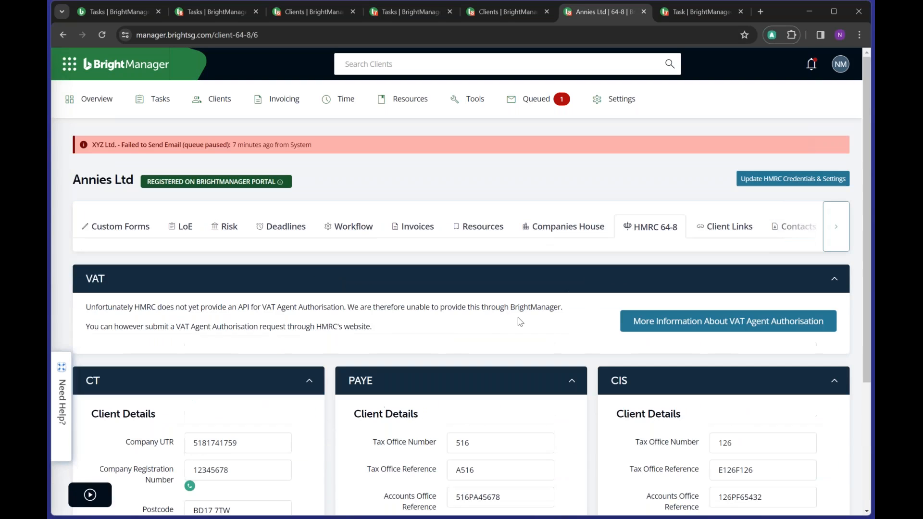